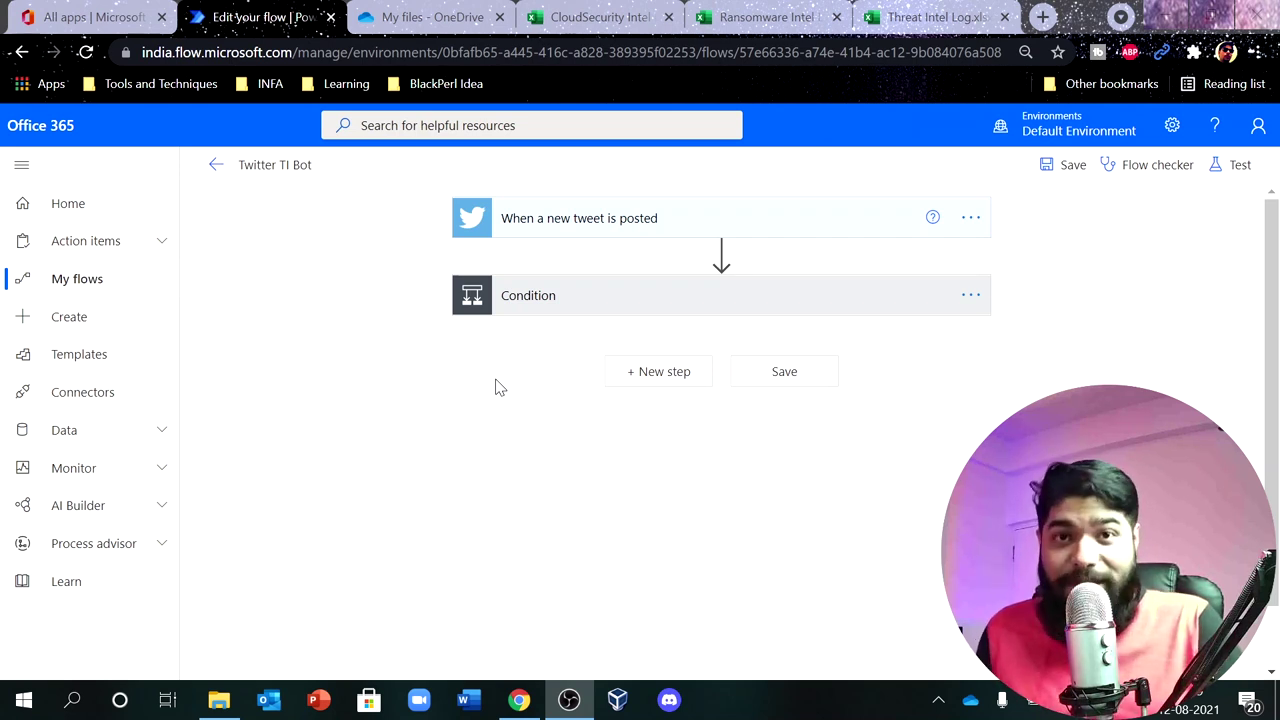
# Expand the "When a new tweet is posted" trigger and review the hashtags in its search text.
pyautogui.click(636, 234)
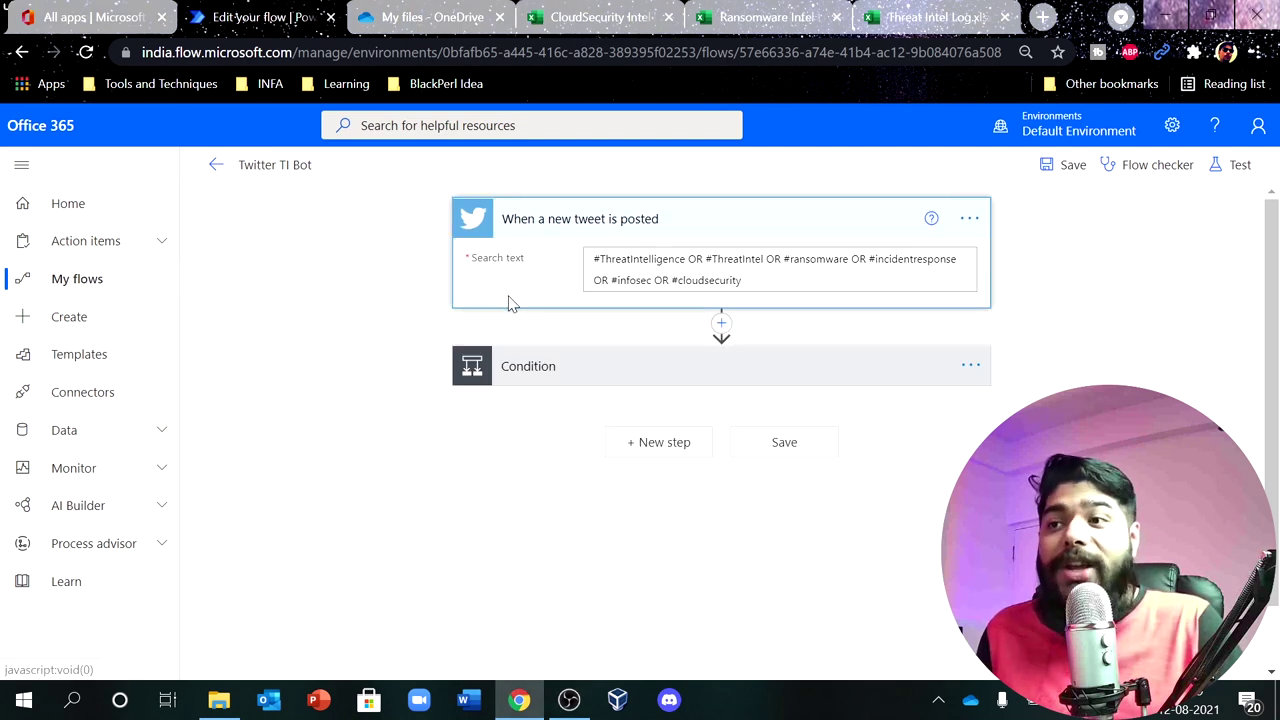
pyautogui.click(596, 258)
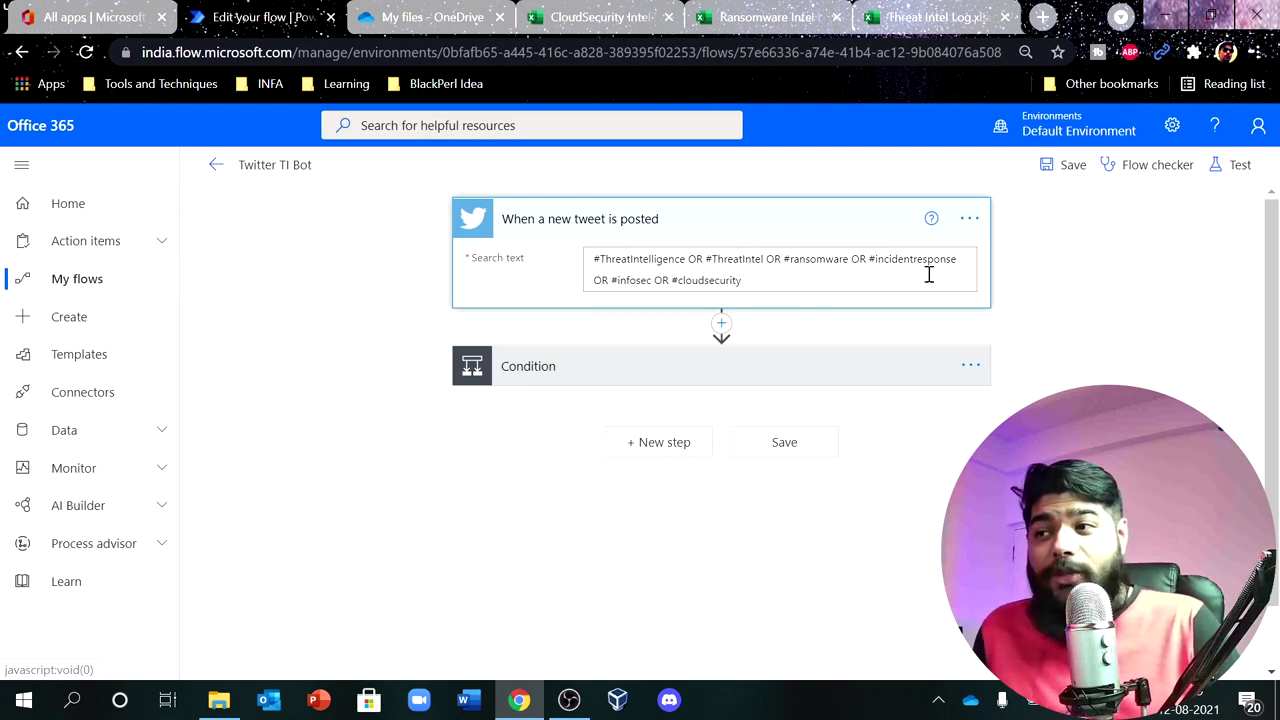
pyautogui.click(767, 284)
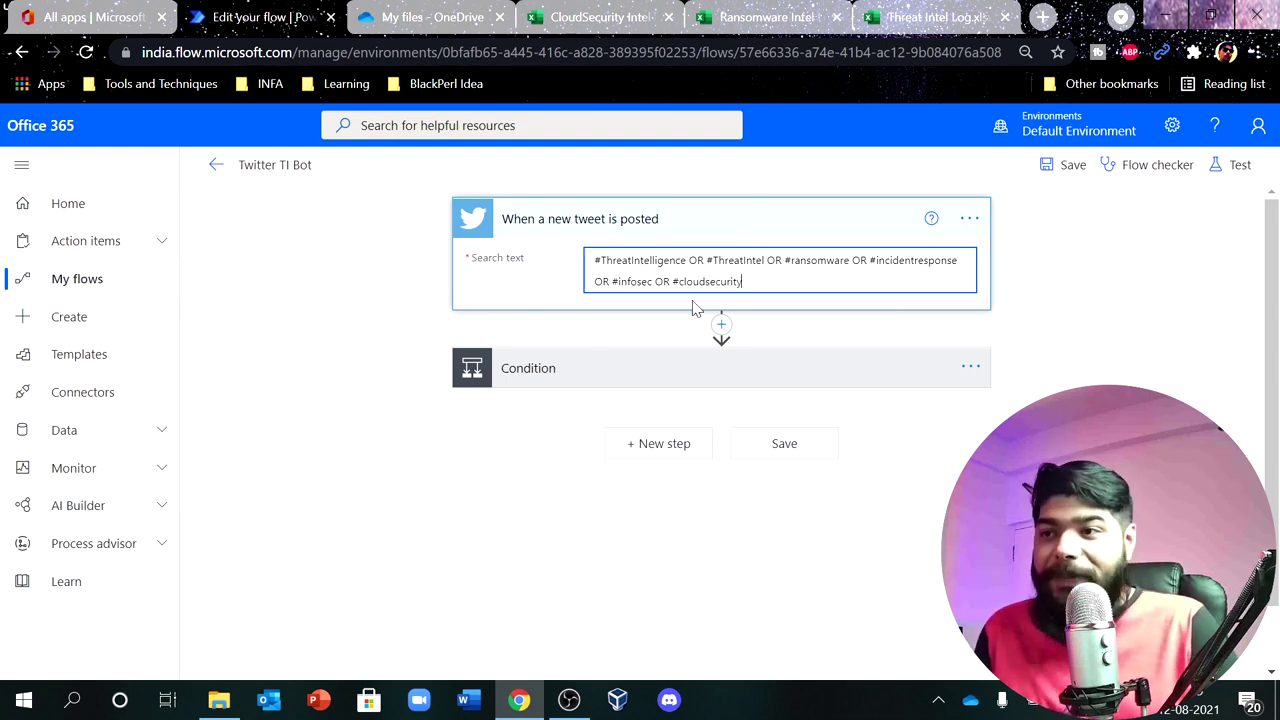
# Expand the first Condition and review its tweet text rules and the If yes and If no branches.
pyautogui.click(663, 372)
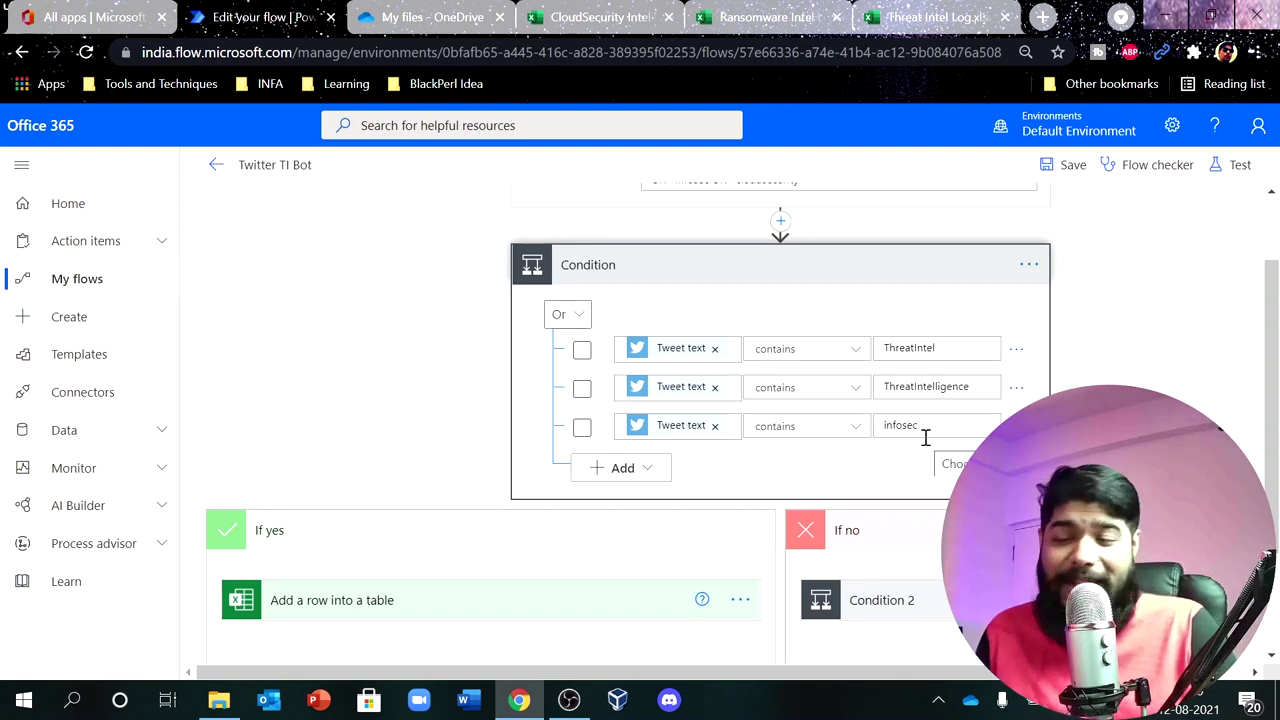
pyautogui.scroll(-1, 500, 350)
pyautogui.scroll(1, 585, 300)
pyautogui.scroll(1, 600, 290)
pyautogui.scroll(-1, 665, 362)
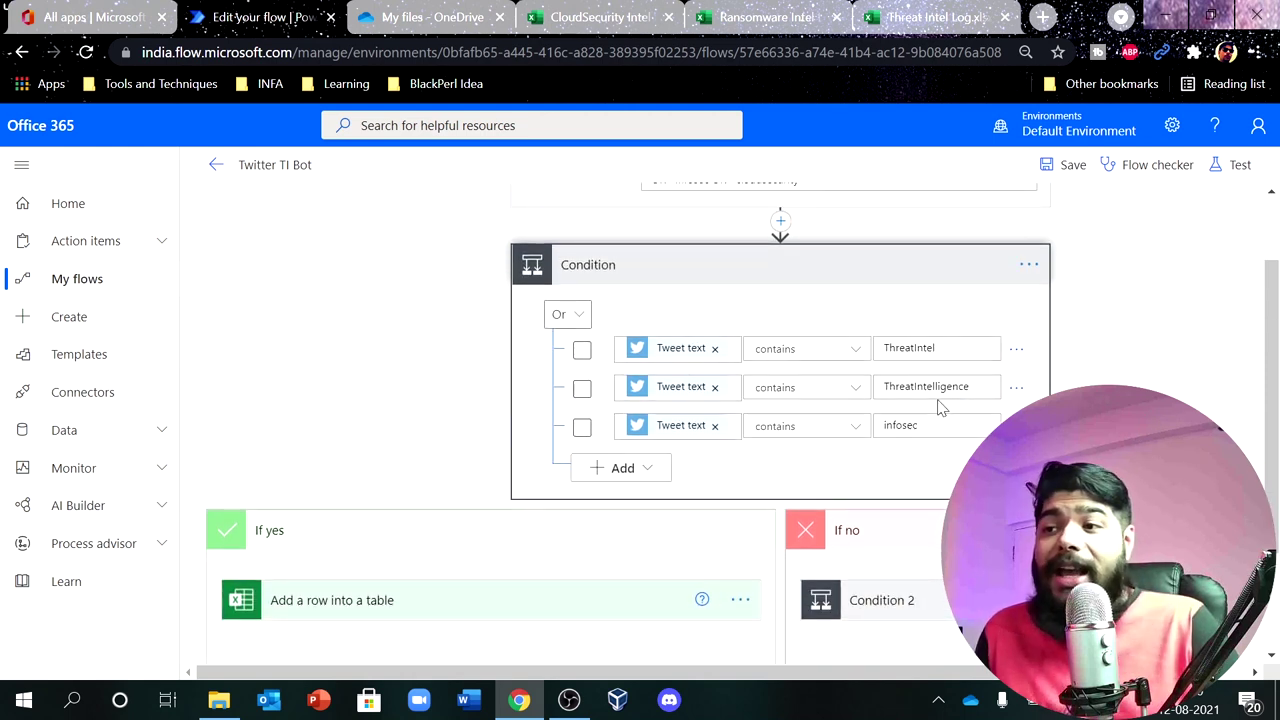
pyautogui.scroll(-1, 925, 455)
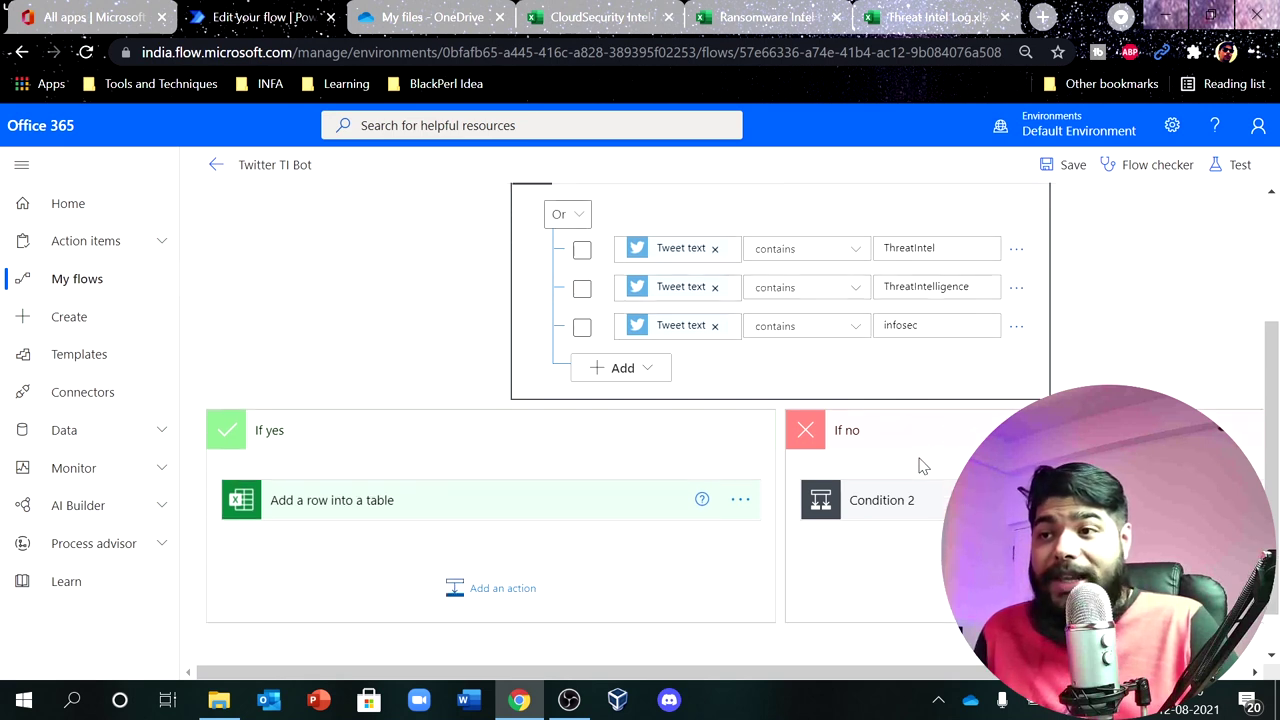
pyautogui.scroll(-1, 405, 435)
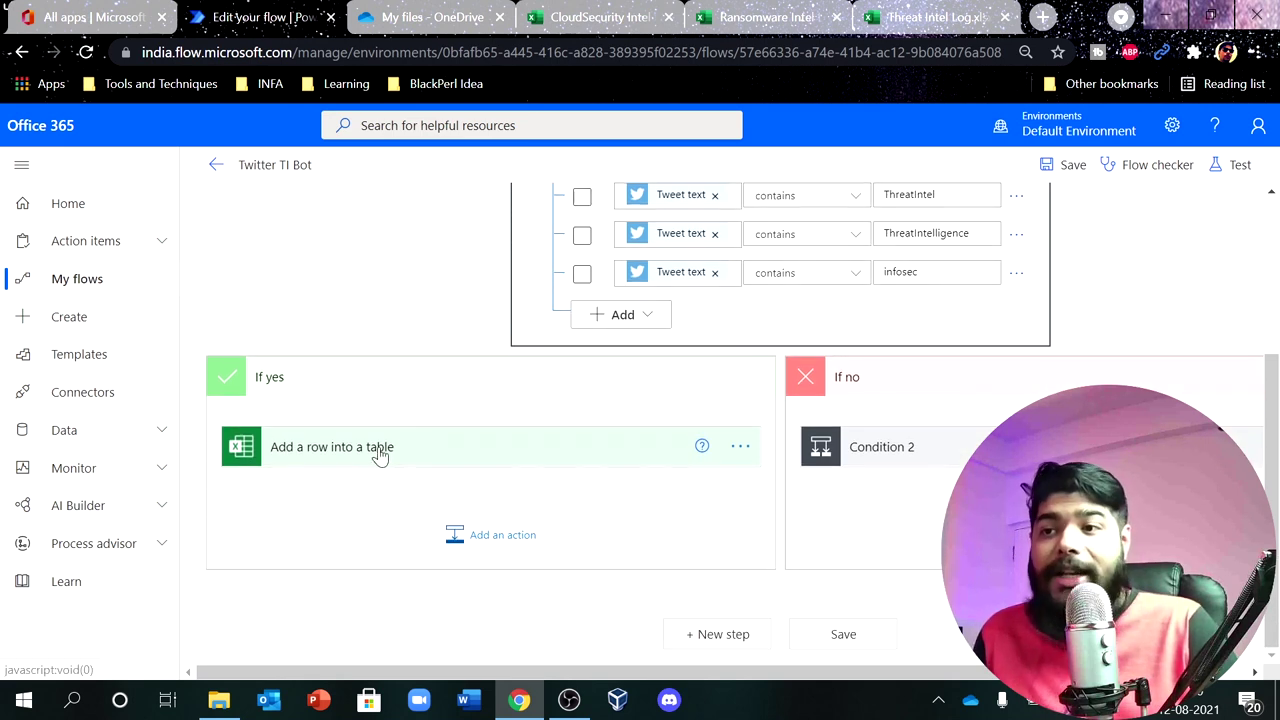
# Inspect the file, table and column mappings of "Add a row into a table" in the first If yes branch, and collapse the action.
pyautogui.click(380, 450)
pyautogui.scroll(-1, 372, 410)
pyautogui.scroll(-1, 367, 399)
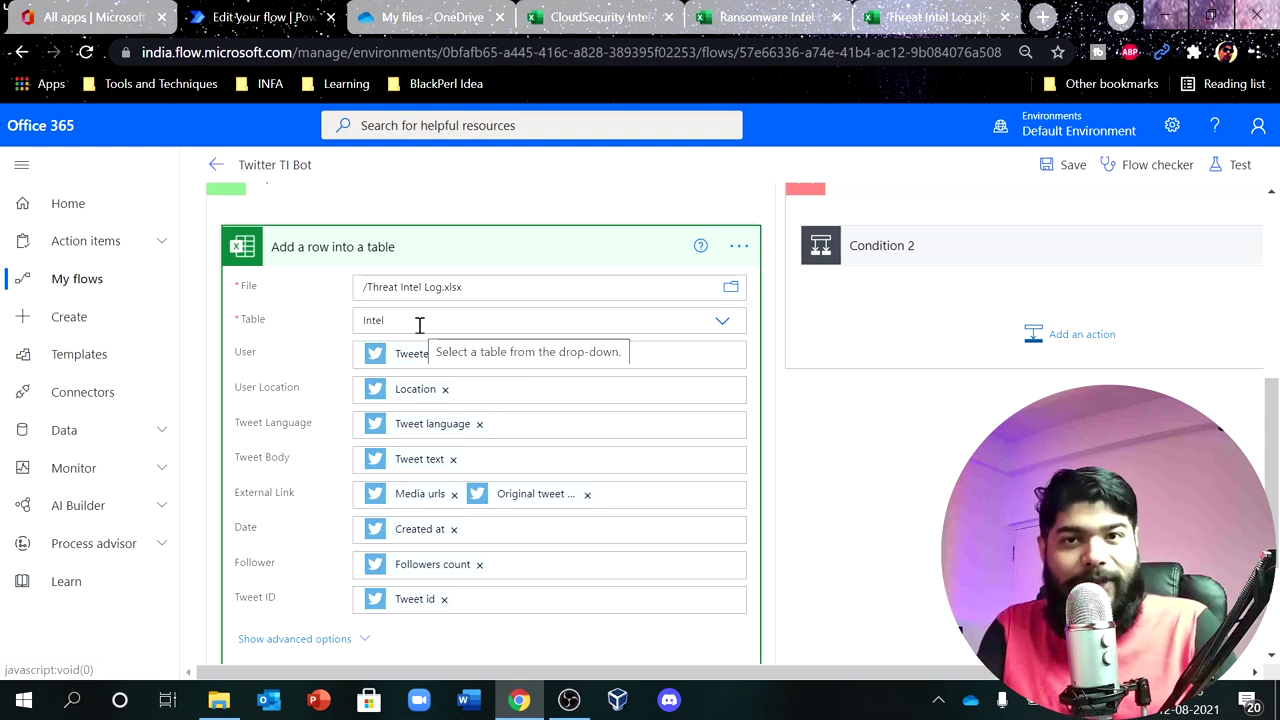
pyautogui.scroll(3, 410, 350)
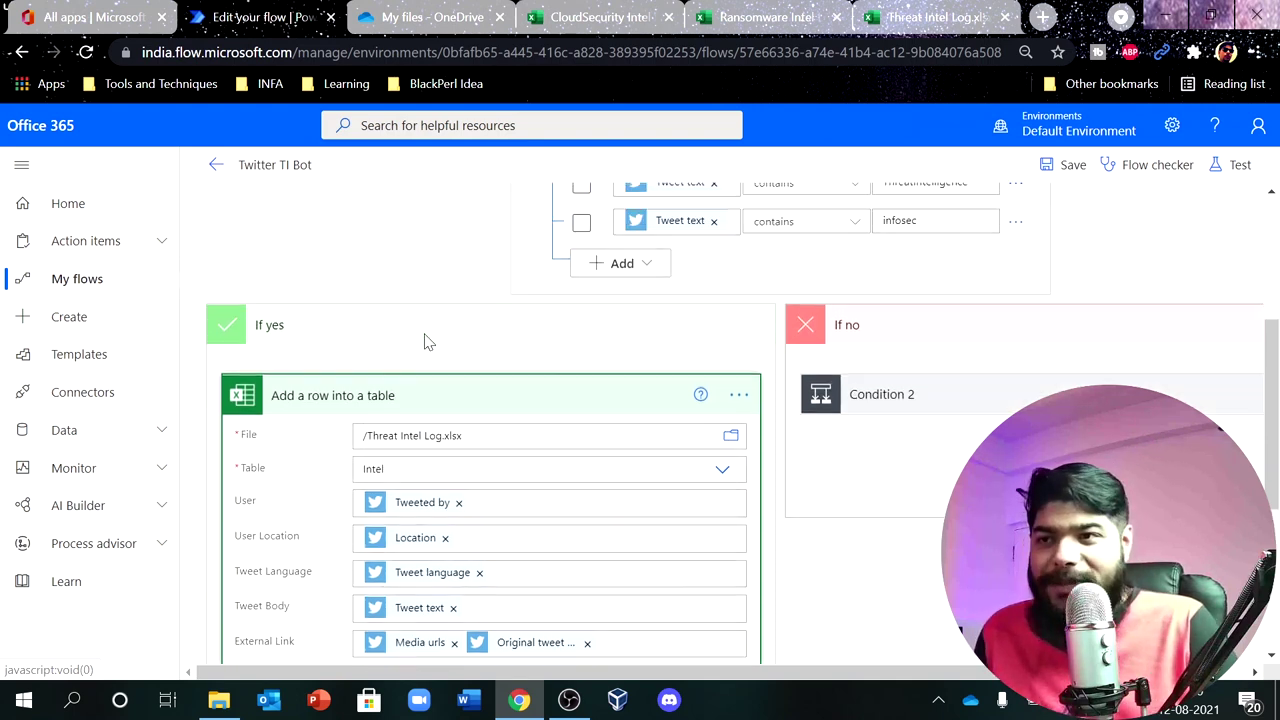
pyautogui.click(391, 387)
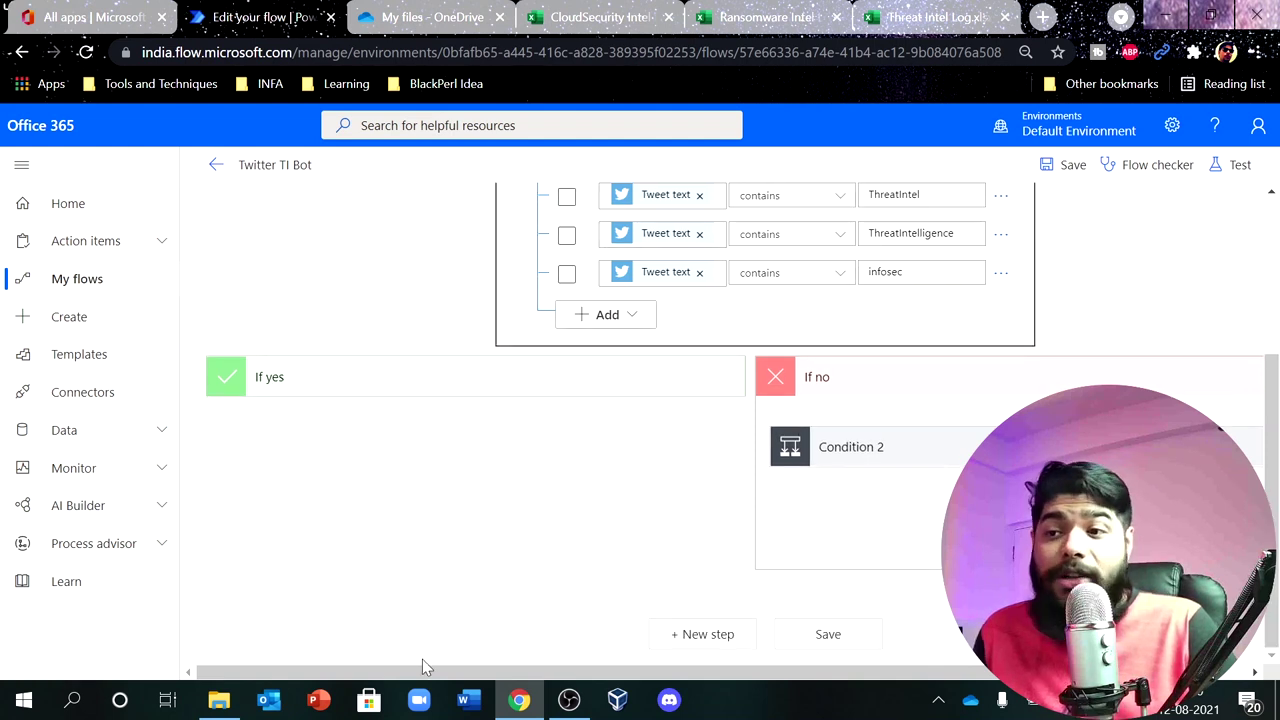
# Expand Condition 2 in the first condition's If no branch and review its tweet text rule.
pyautogui.moveTo(440, 677); pyautogui.dragTo(585, 676)
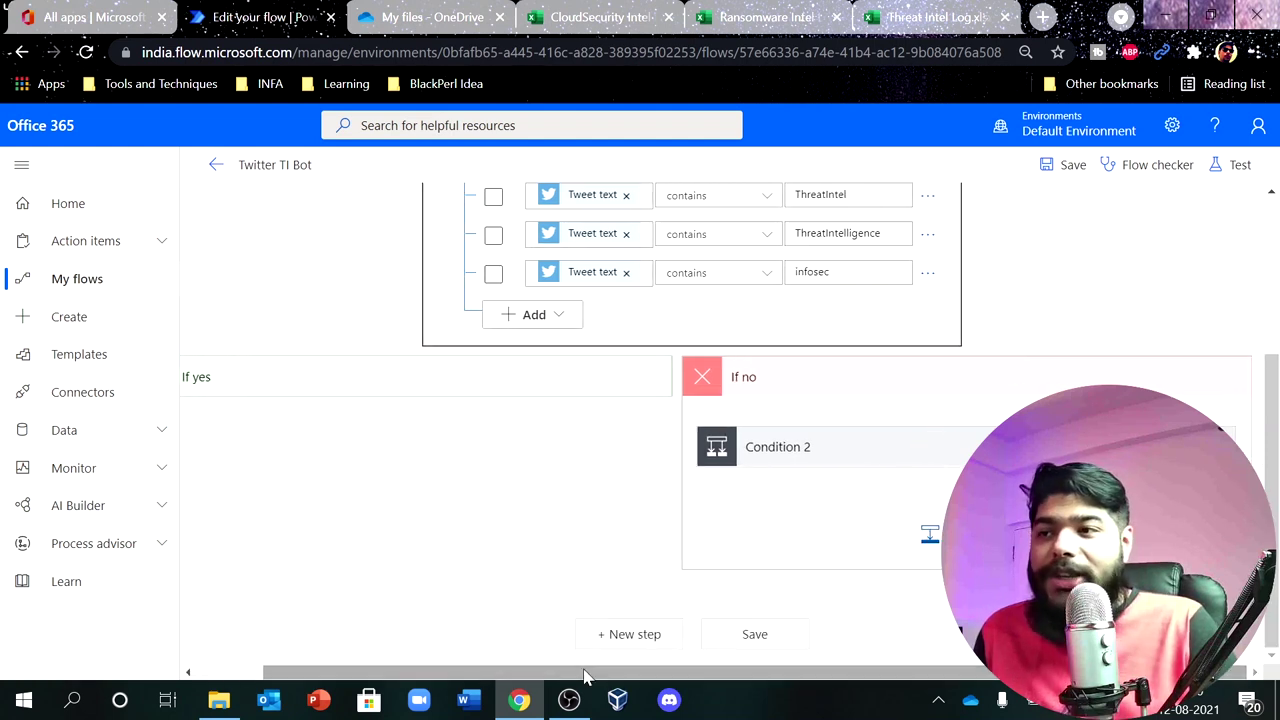
pyautogui.click(771, 381)
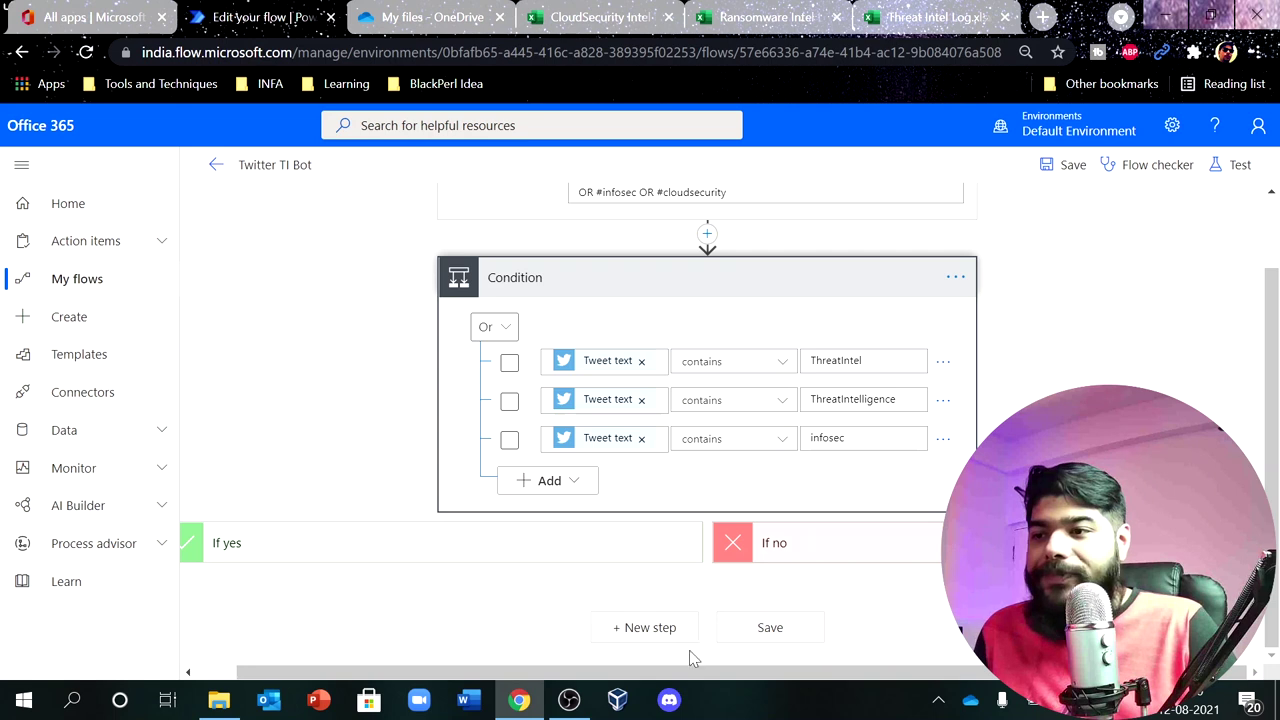
pyautogui.click(830, 530)
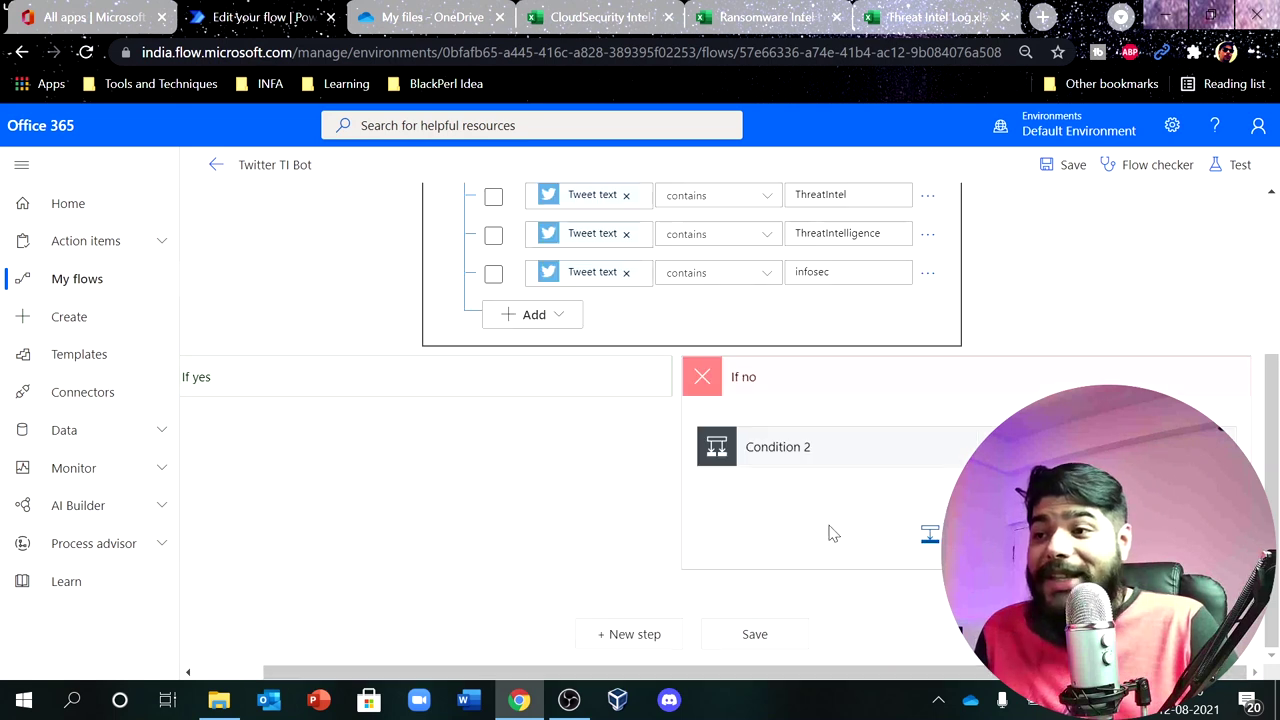
pyautogui.click(830, 456)
pyautogui.moveTo(634, 677); pyautogui.dragTo(1050, 699)
pyautogui.scroll(-2, 878, 468)
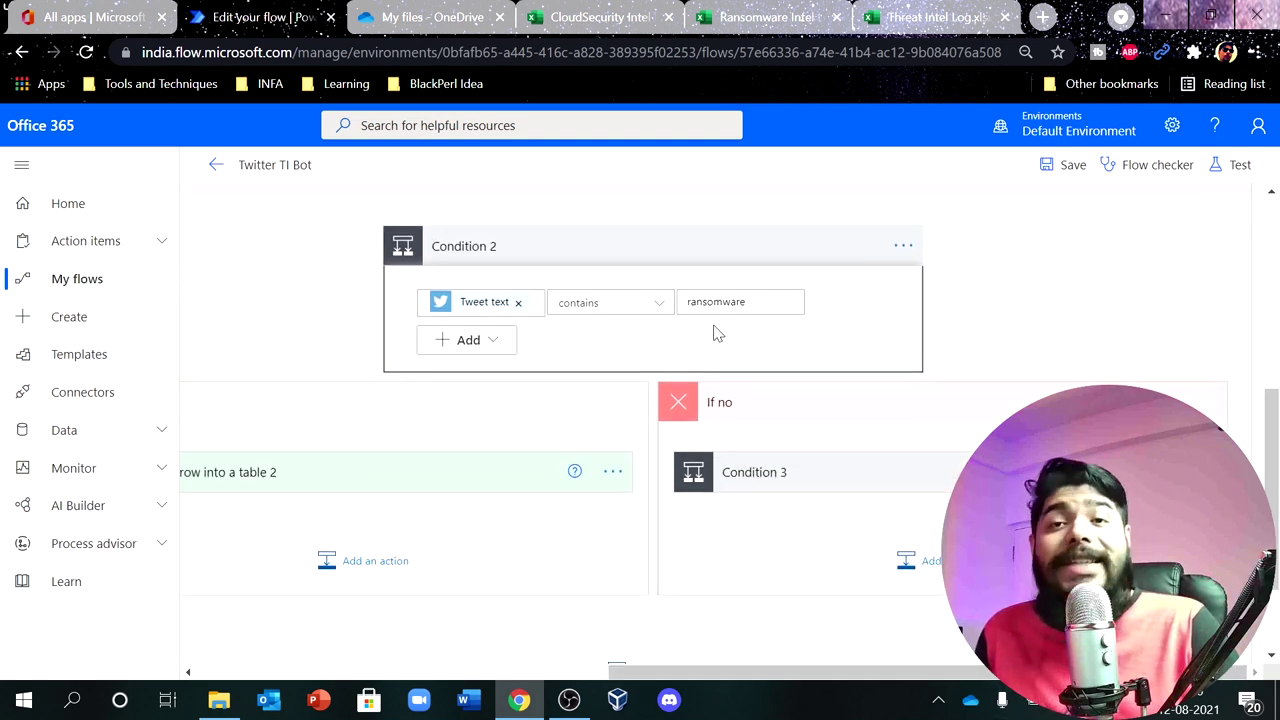
# Expand "Add a row into a table 2" in Condition 2's If yes branch and review its file, table and column mappings.
pyautogui.moveTo(716, 676); pyautogui.dragTo(612, 682)
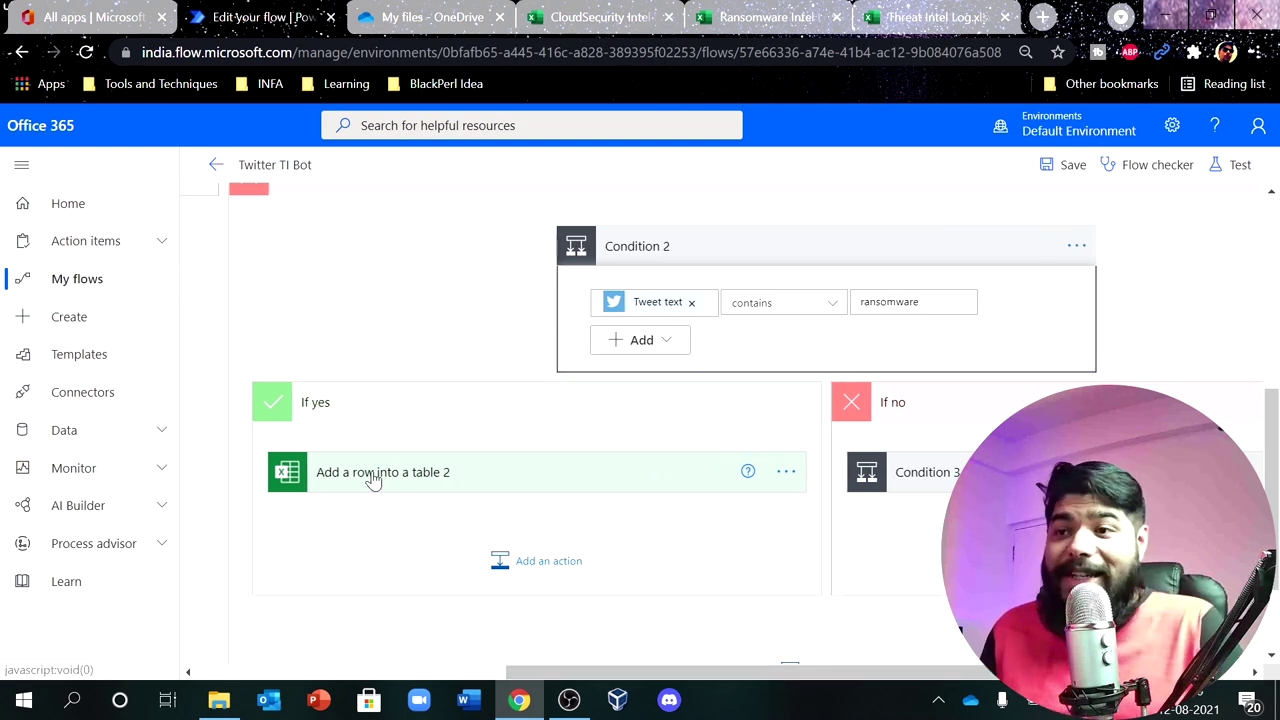
pyautogui.scroll(1, 372, 481)
pyautogui.scroll(-2, 371, 477)
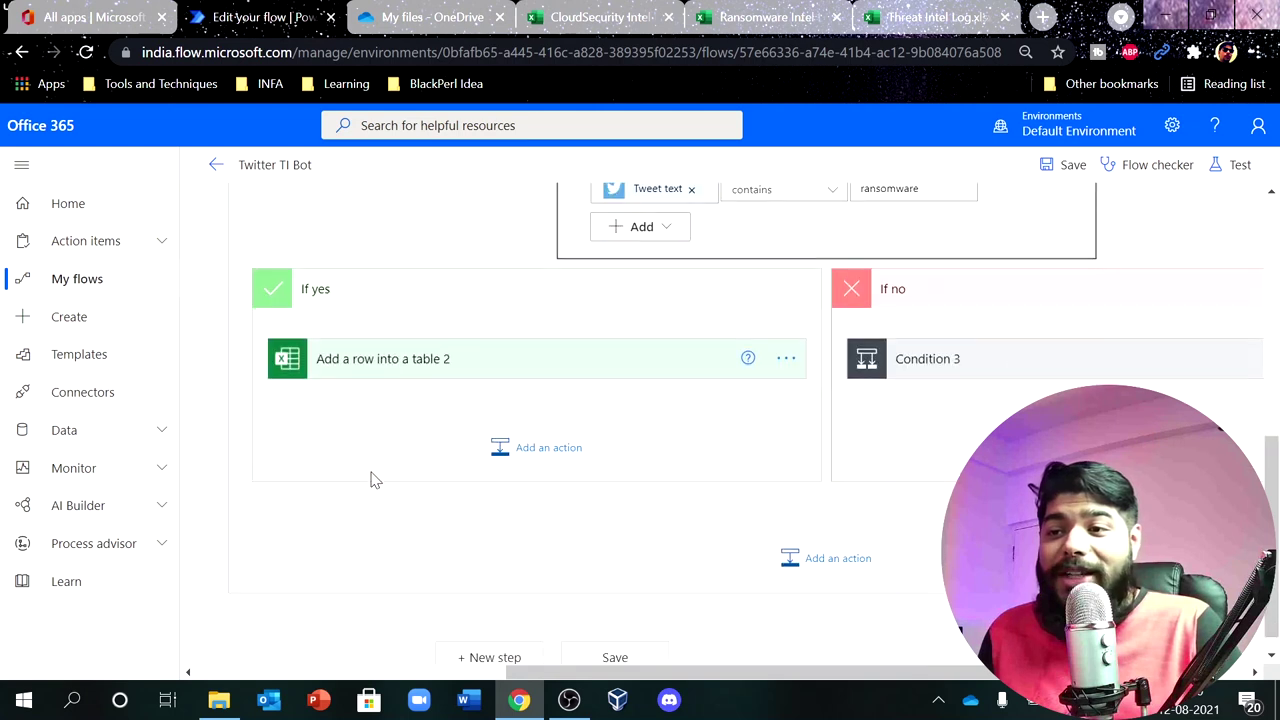
pyautogui.click(354, 341)
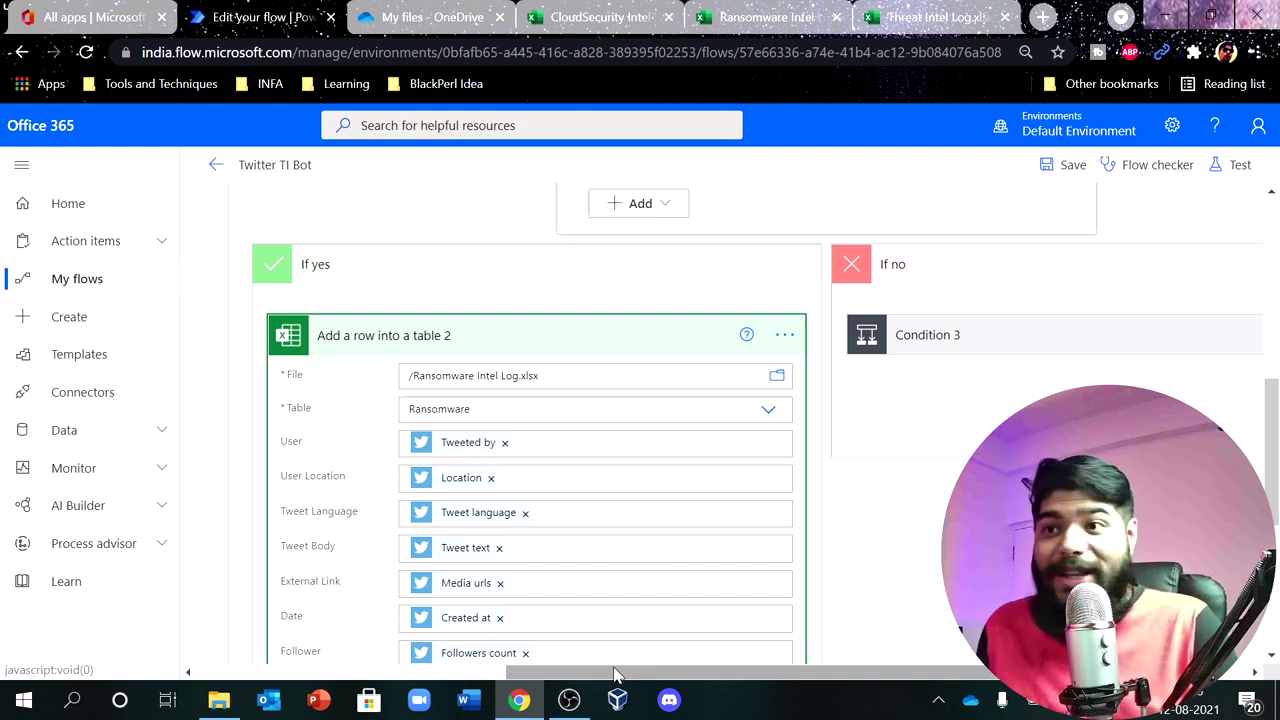
# Expand Condition 3 in Condition 2's If no branch and examine its tweet text rule and the nested Condition 4.
pyautogui.moveTo(612, 676); pyautogui.dragTo(754, 678)
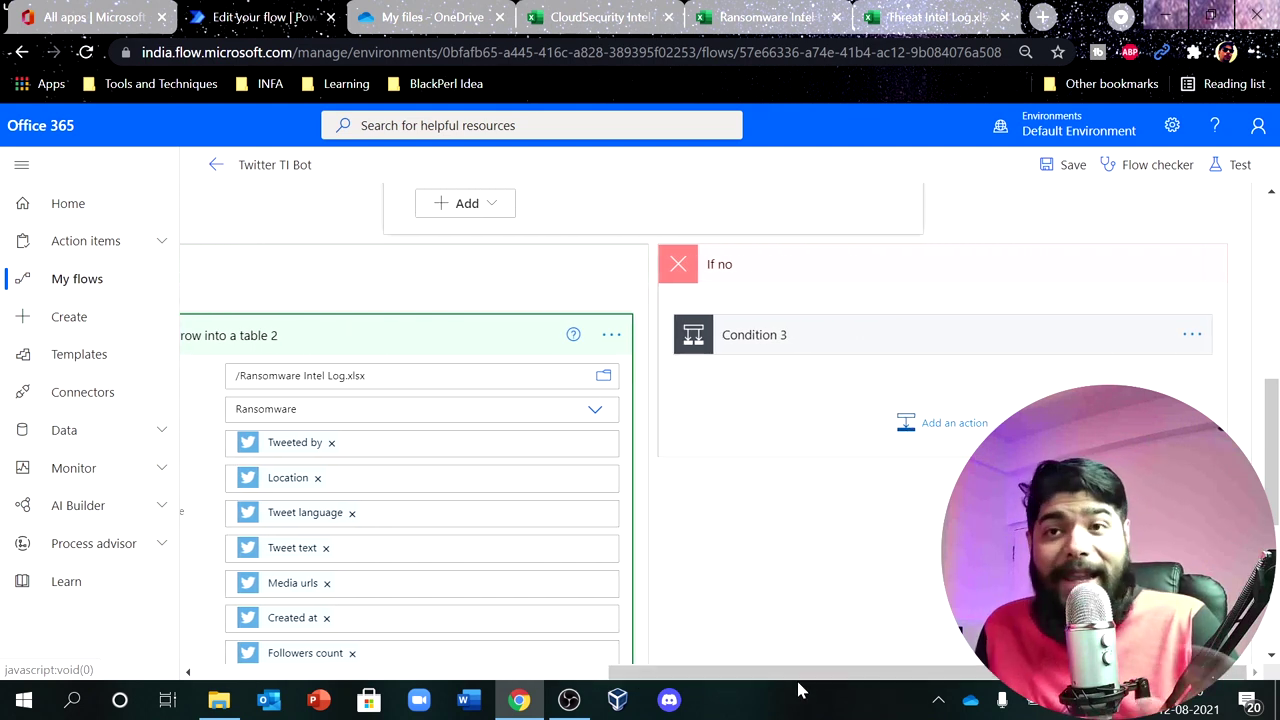
pyautogui.click(797, 338)
pyautogui.moveTo(648, 678); pyautogui.dragTo(1062, 712)
pyautogui.scroll(-2, 700, 420)
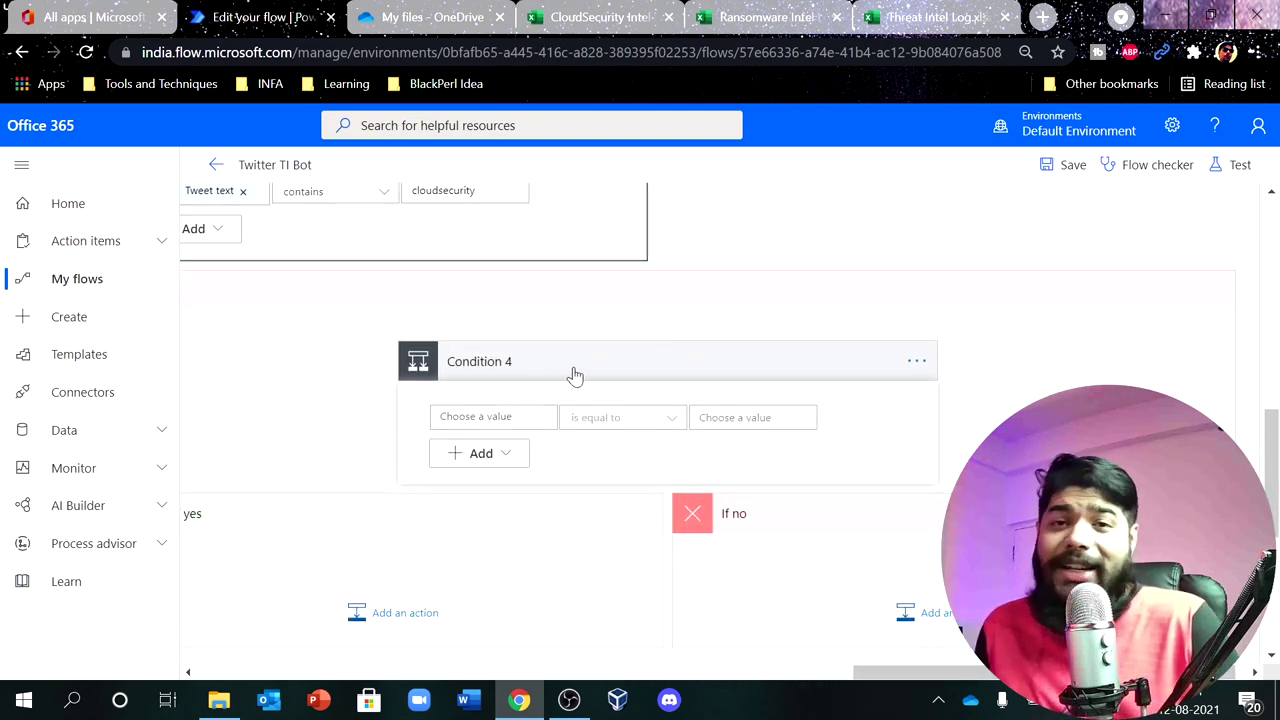
pyautogui.moveTo(884, 673); pyautogui.dragTo(748, 682)
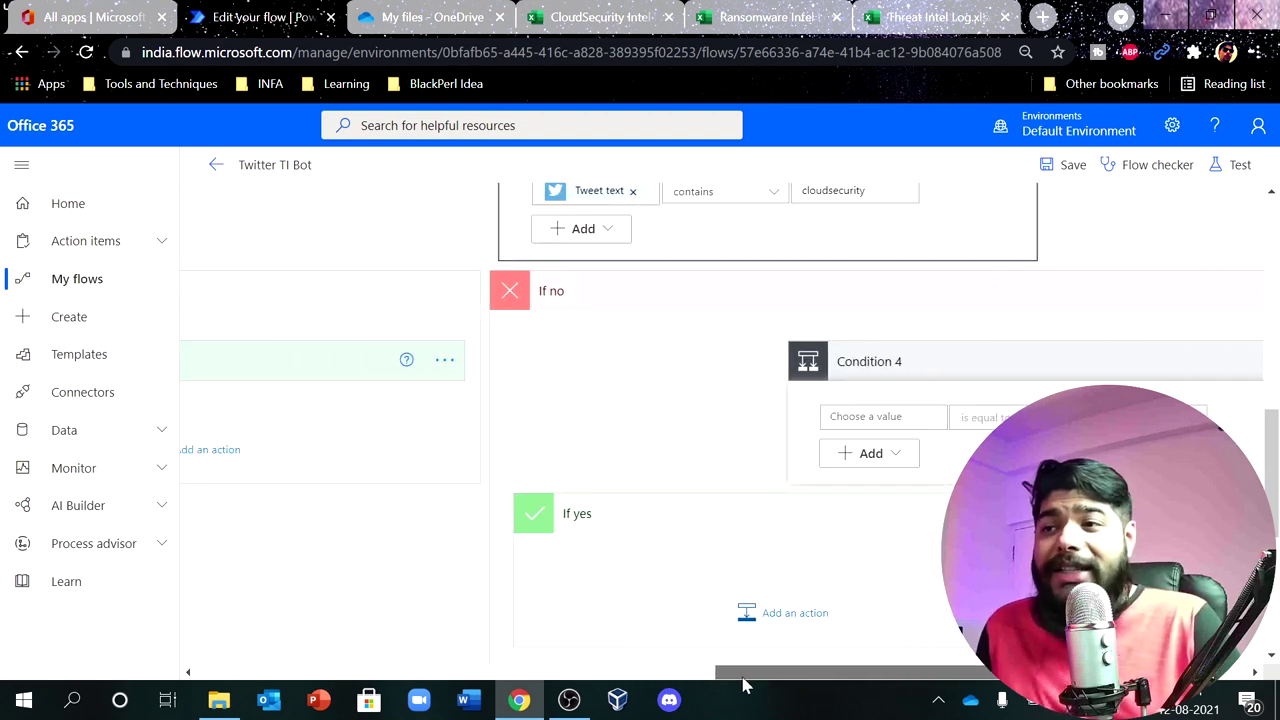
pyautogui.scroll(1, 611, 487)
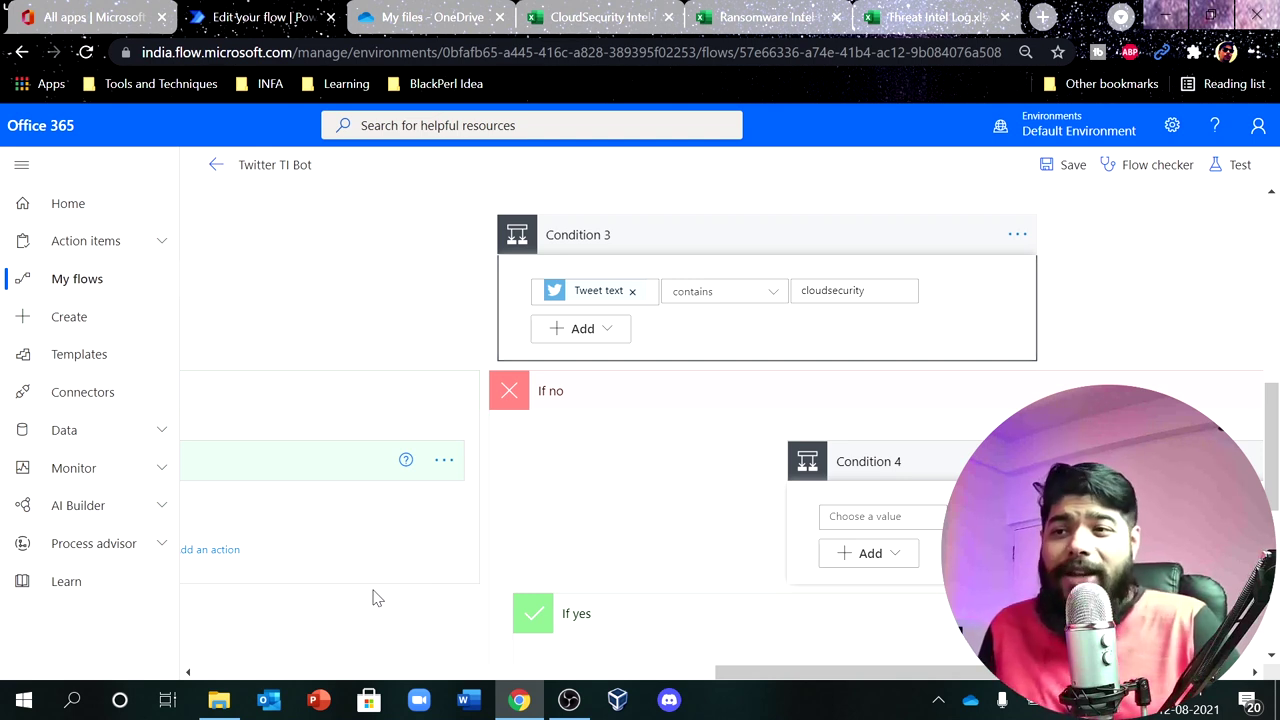
pyautogui.hotkey('ctrl', '-')
pyautogui.hotkey('ctrl', '-')
pyautogui.hotkey('ctrl', '-')
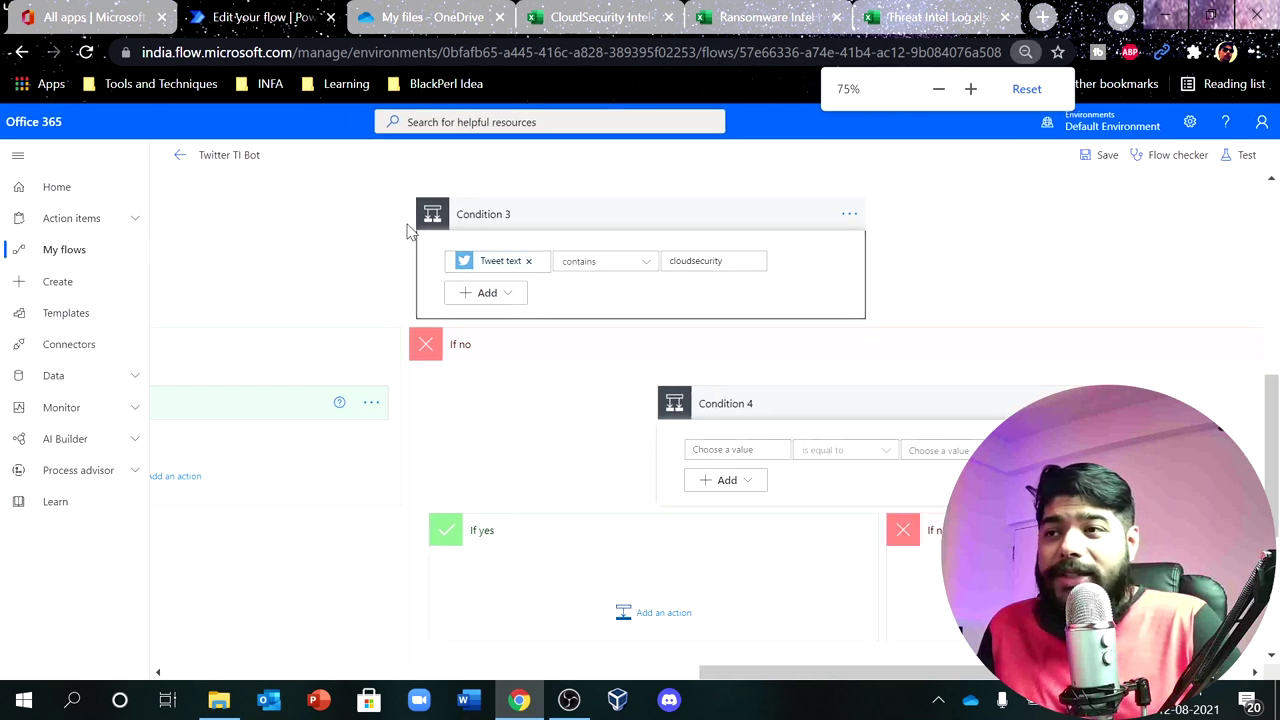
# Switch to Excel and review the logged tweets in the CloudSecurity Intel Log and Ransomware Intel Log workbooks.
pyautogui.click(598, 17)
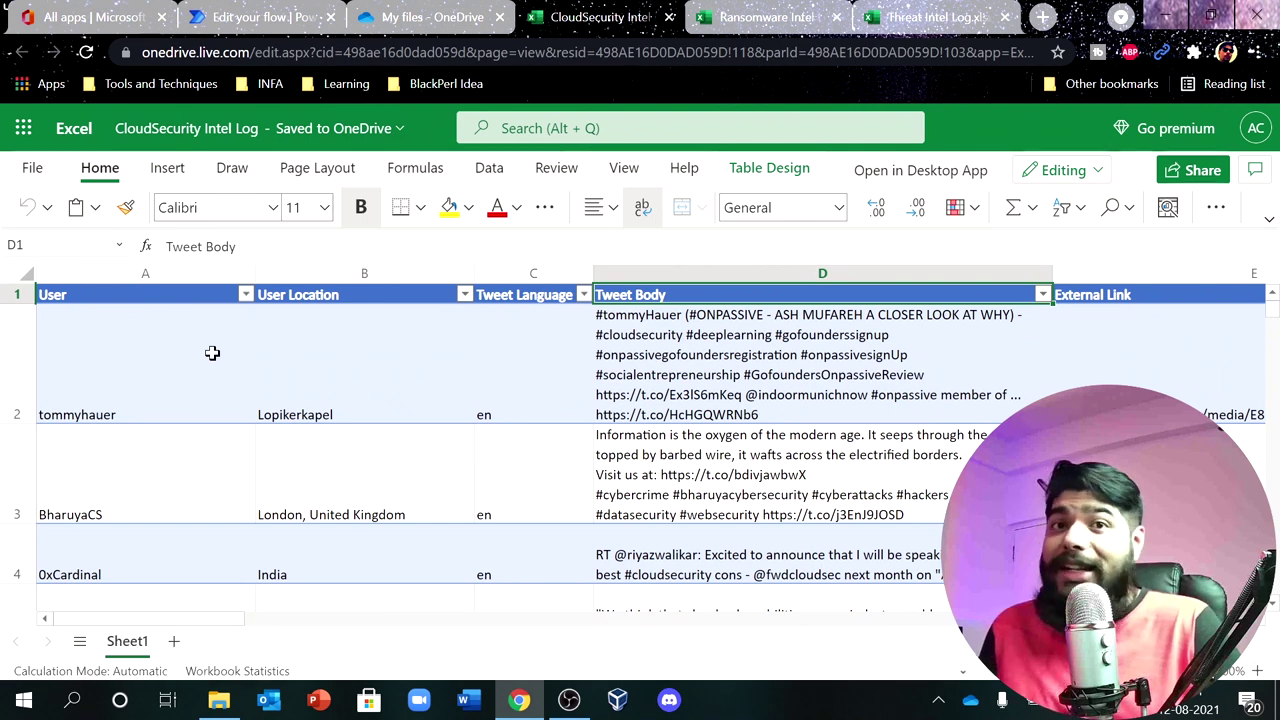
pyautogui.click(745, 19)
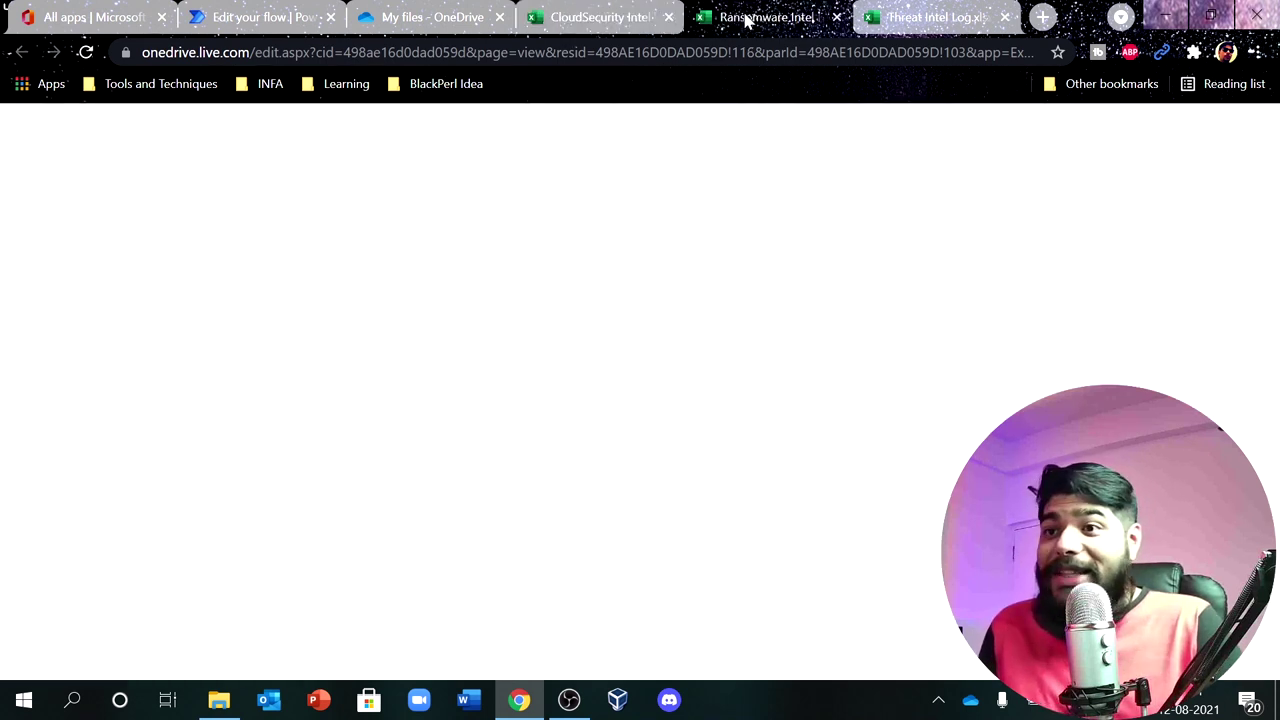
pyautogui.scroll(-5, 420, 420)
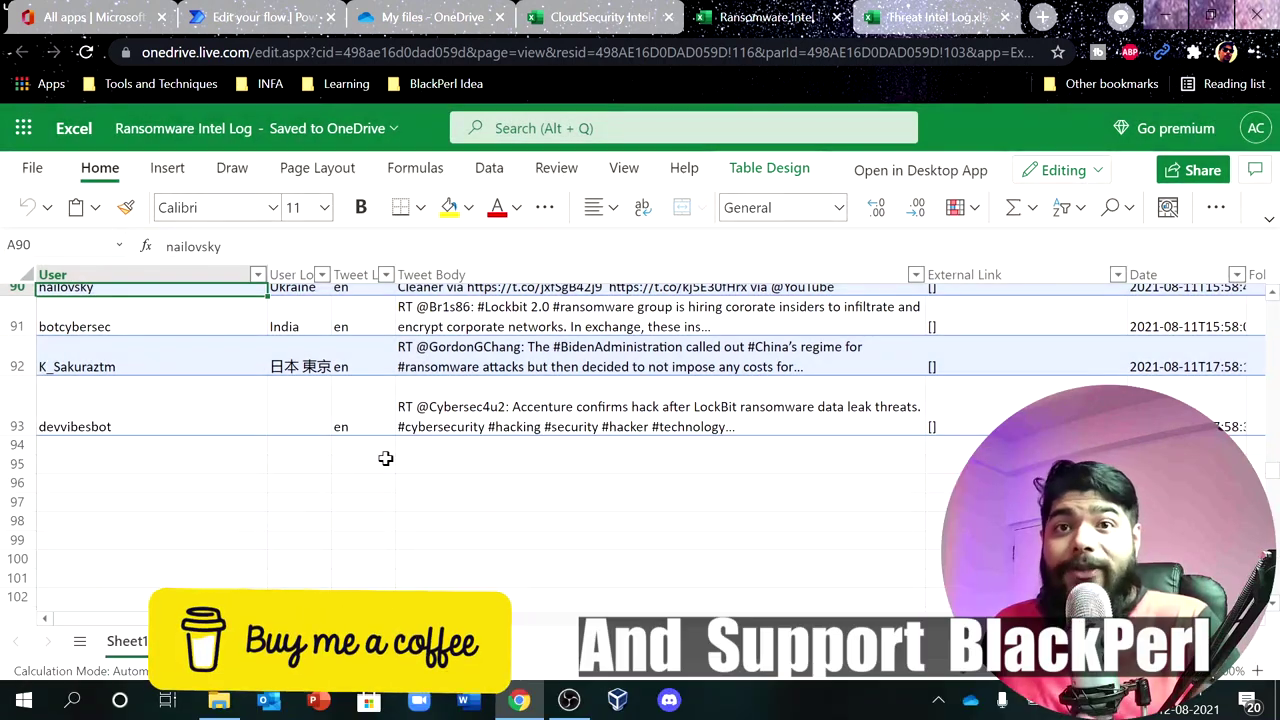
# Examine the Threat Intel Log workbook from its first to its last logged tweet, including the date of the first entry.
pyautogui.click(920, 17)
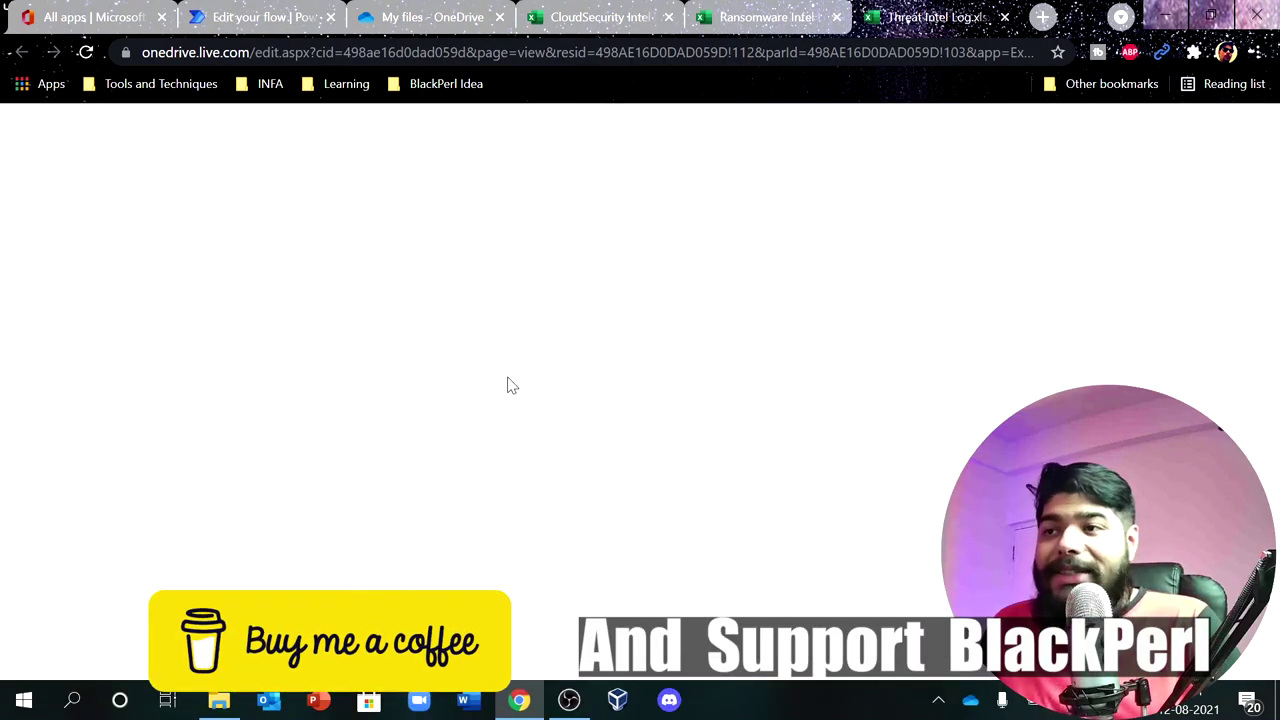
pyautogui.scroll(-5, 326, 469)
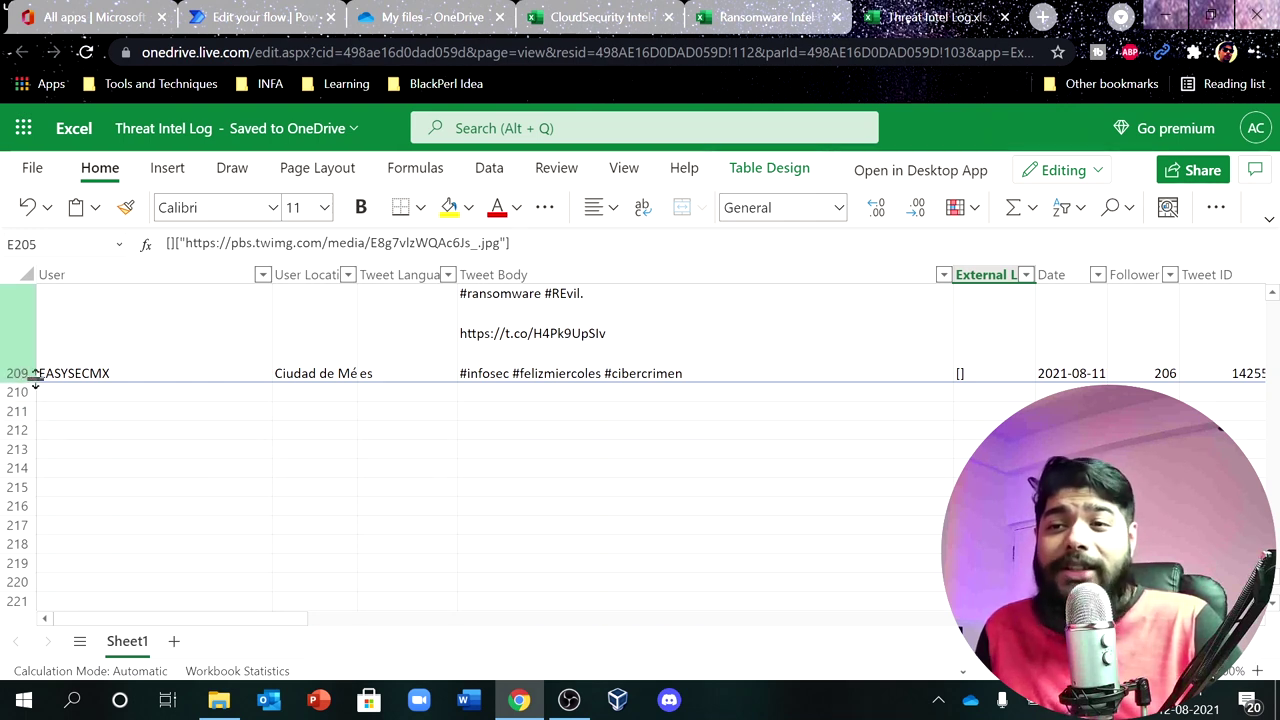
pyautogui.click(157, 394)
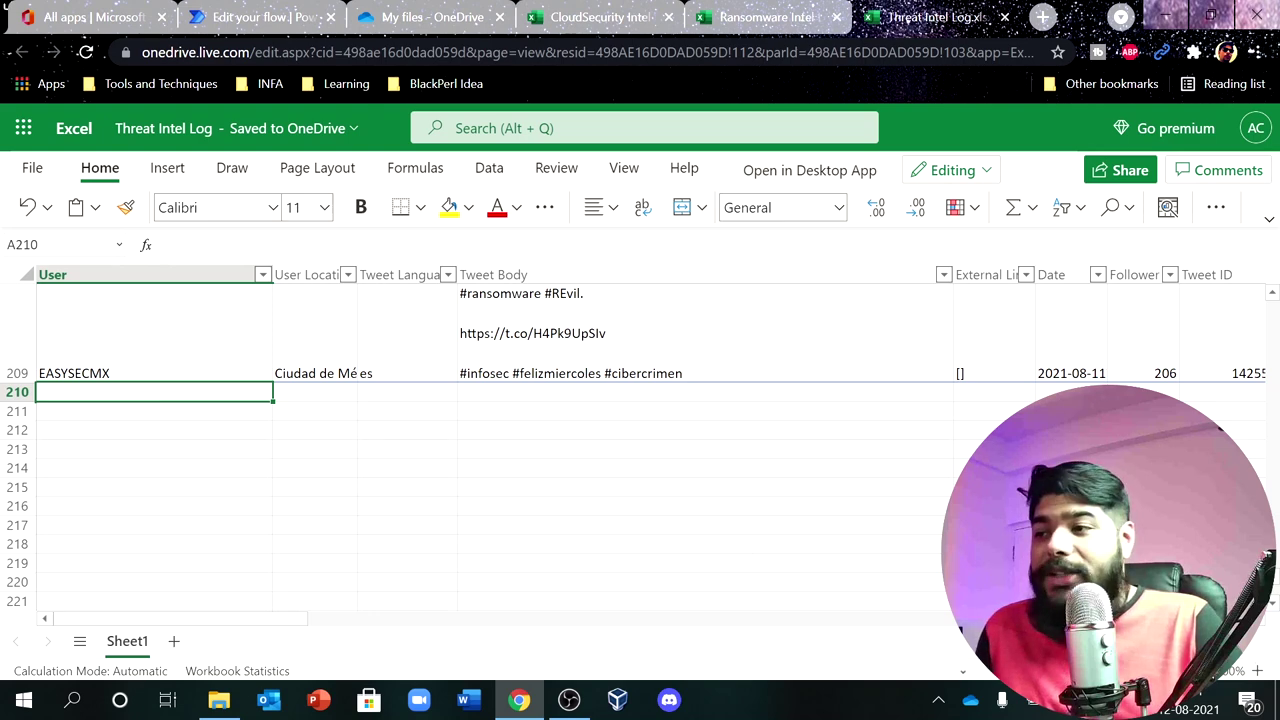
pyautogui.moveTo(1272, 588); pyautogui.dragTo(1272, 278)
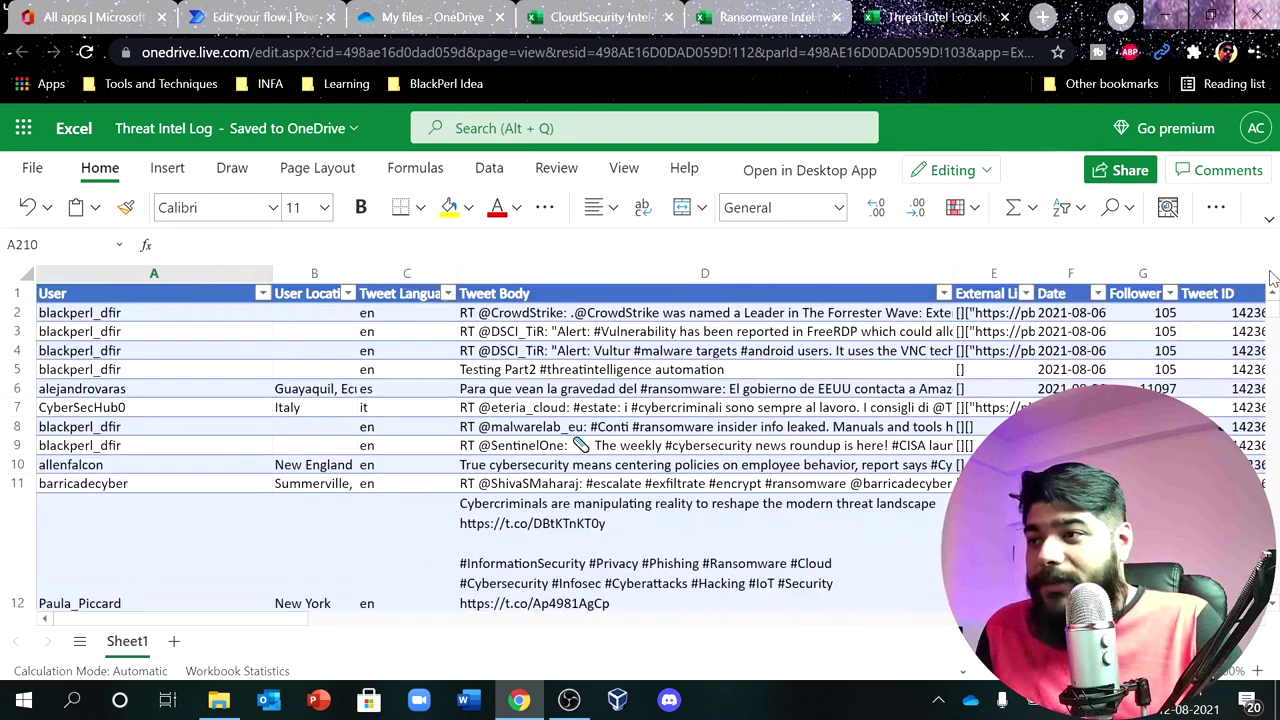
pyautogui.click(1072, 312)
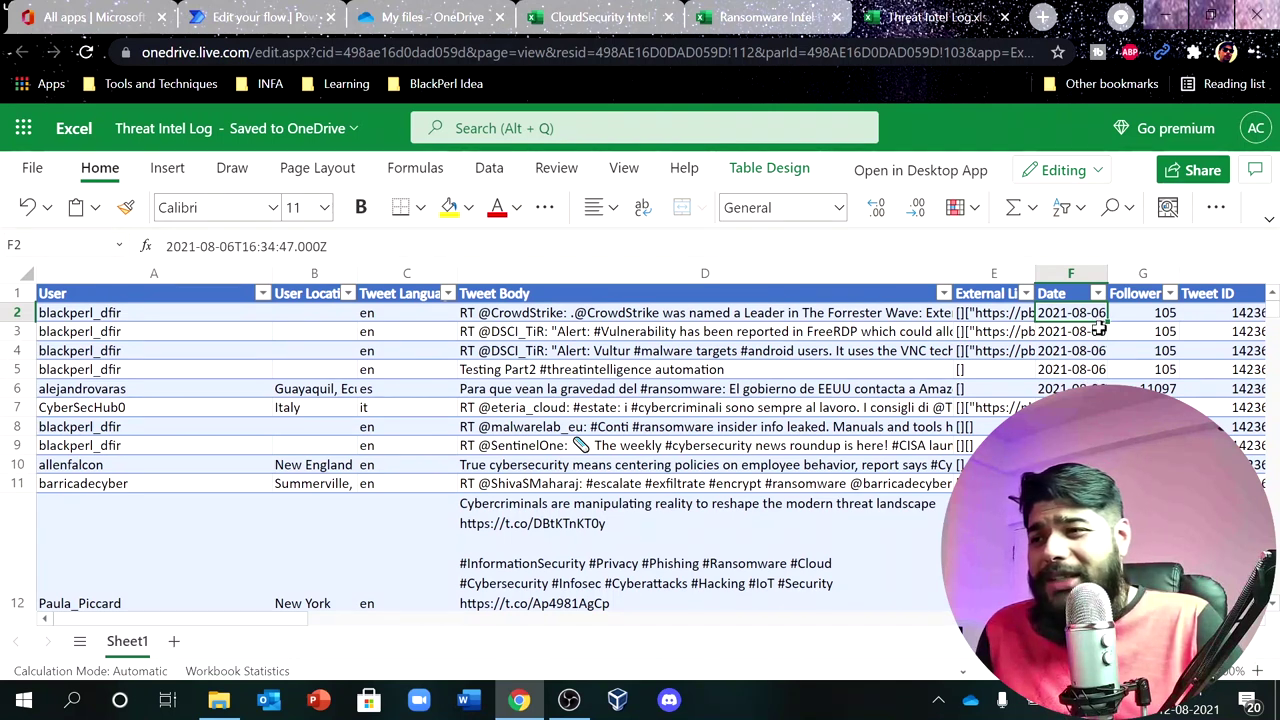
pyautogui.moveTo(1271, 318); pyautogui.dragTo(1265, 567)
pyautogui.scroll(-10, 303, 467)
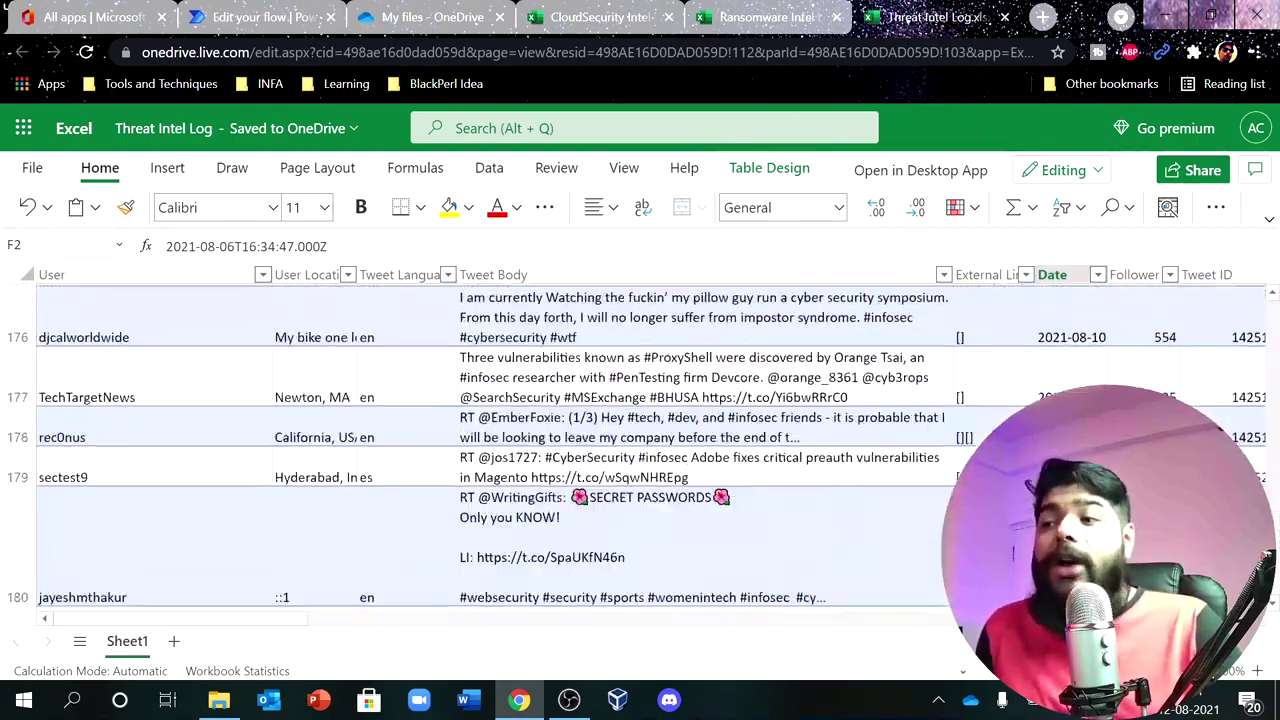
pyautogui.scroll(-5, 303, 467)
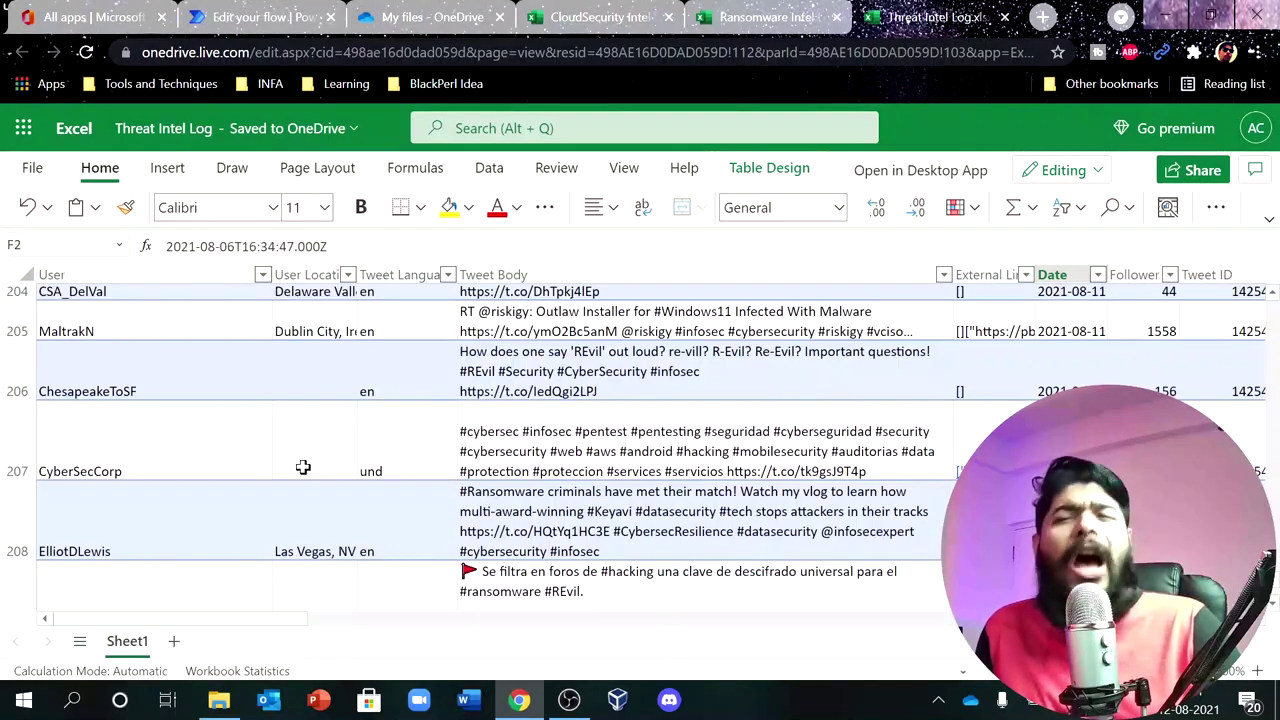
pyautogui.scroll(1, 303, 467)
pyautogui.click(214, 434)
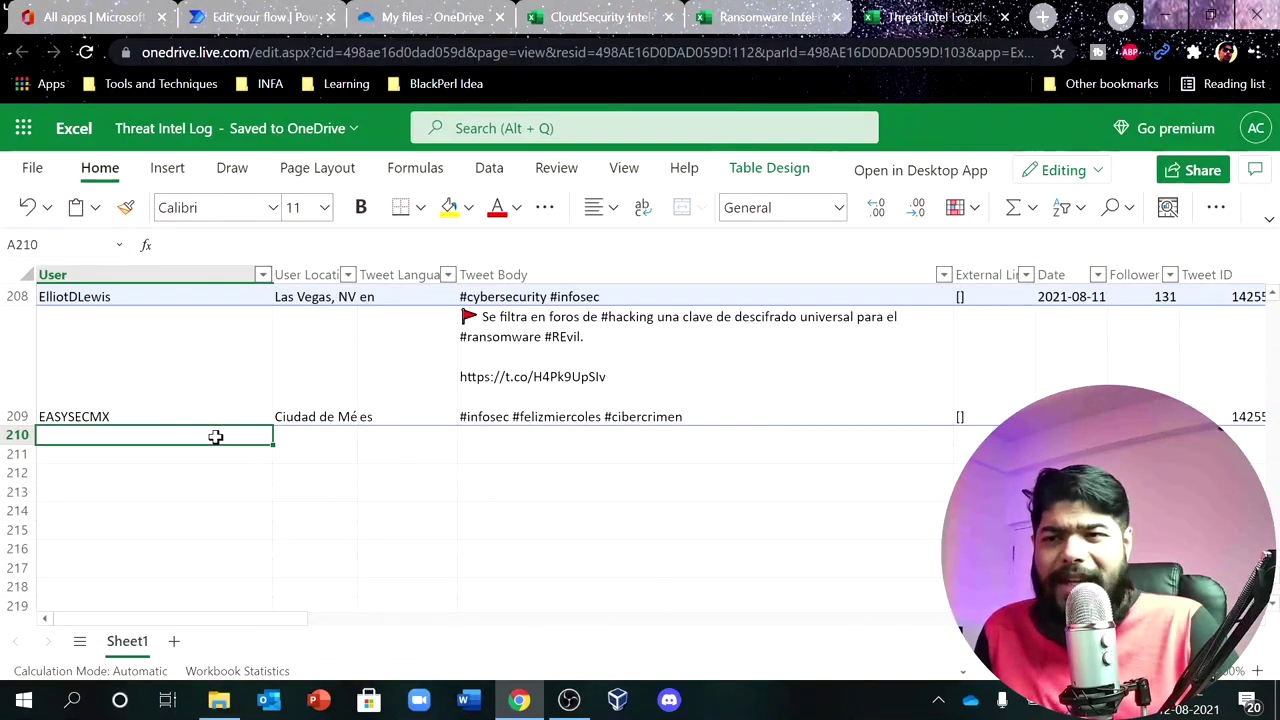
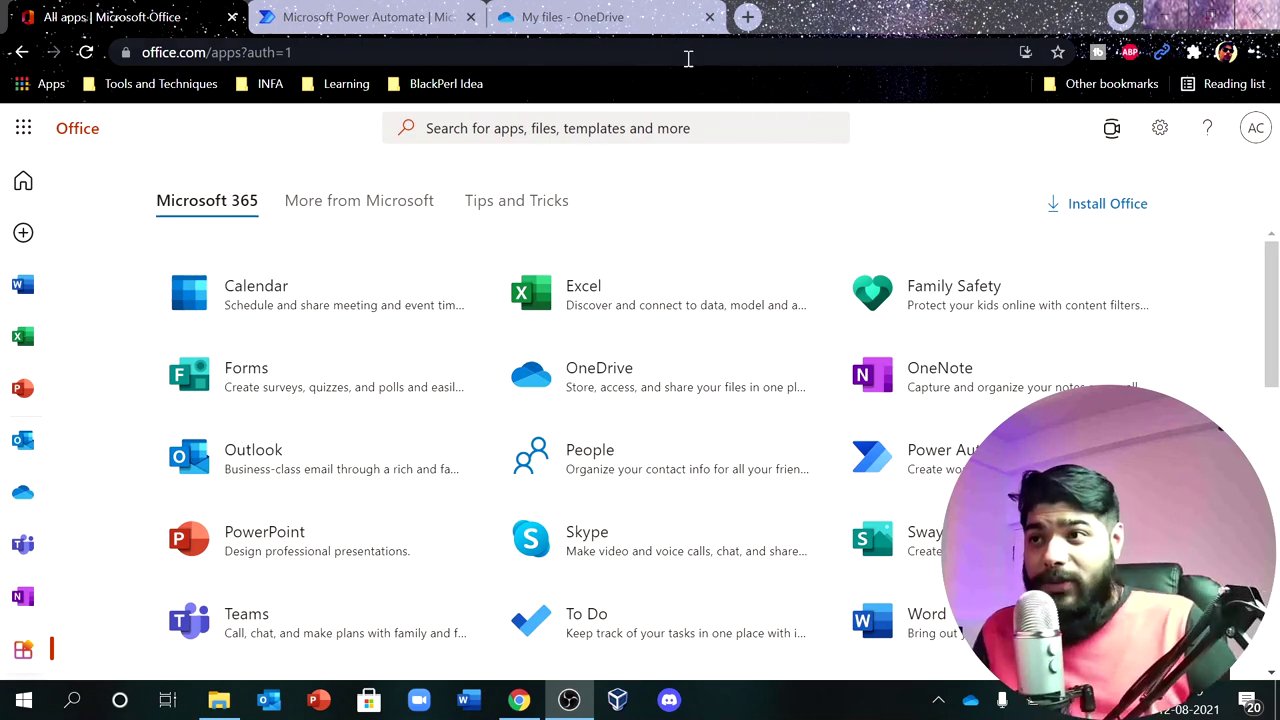
# Search Google for office 365, view the Office 365 Login result in its own tab, and return to the All apps page.
pyautogui.click(747, 17)
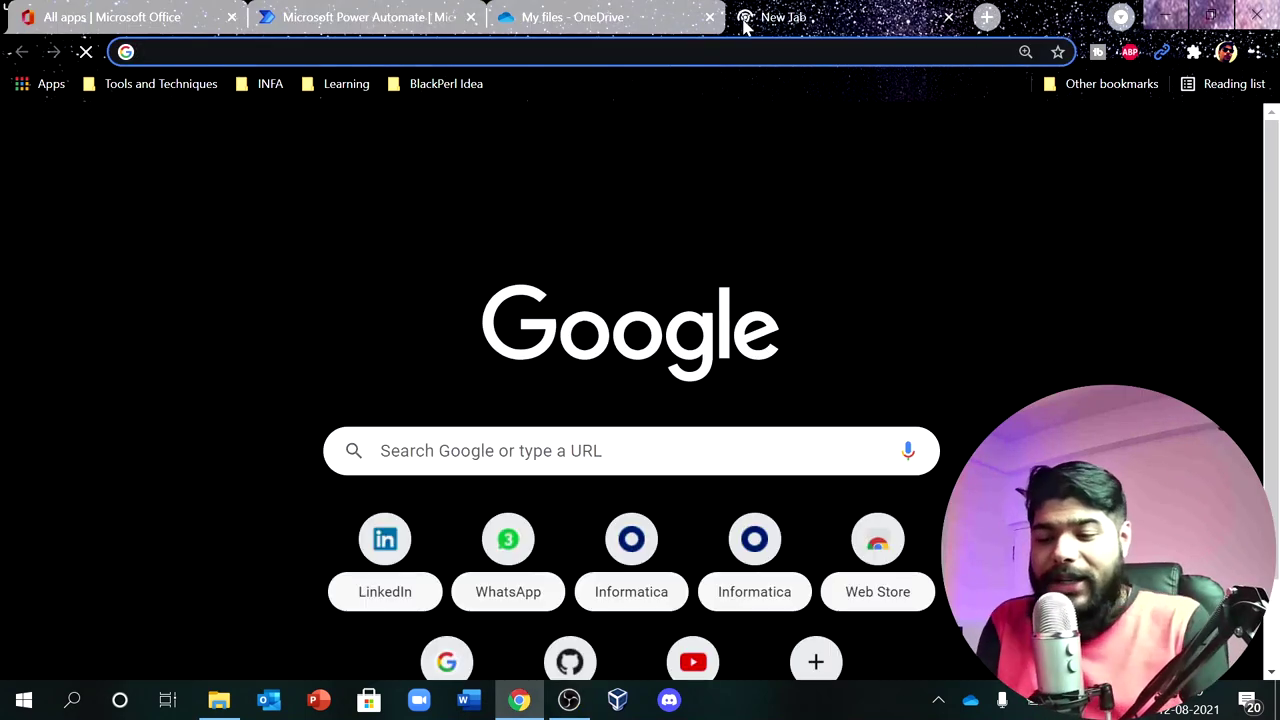
pyautogui.write('office 365')
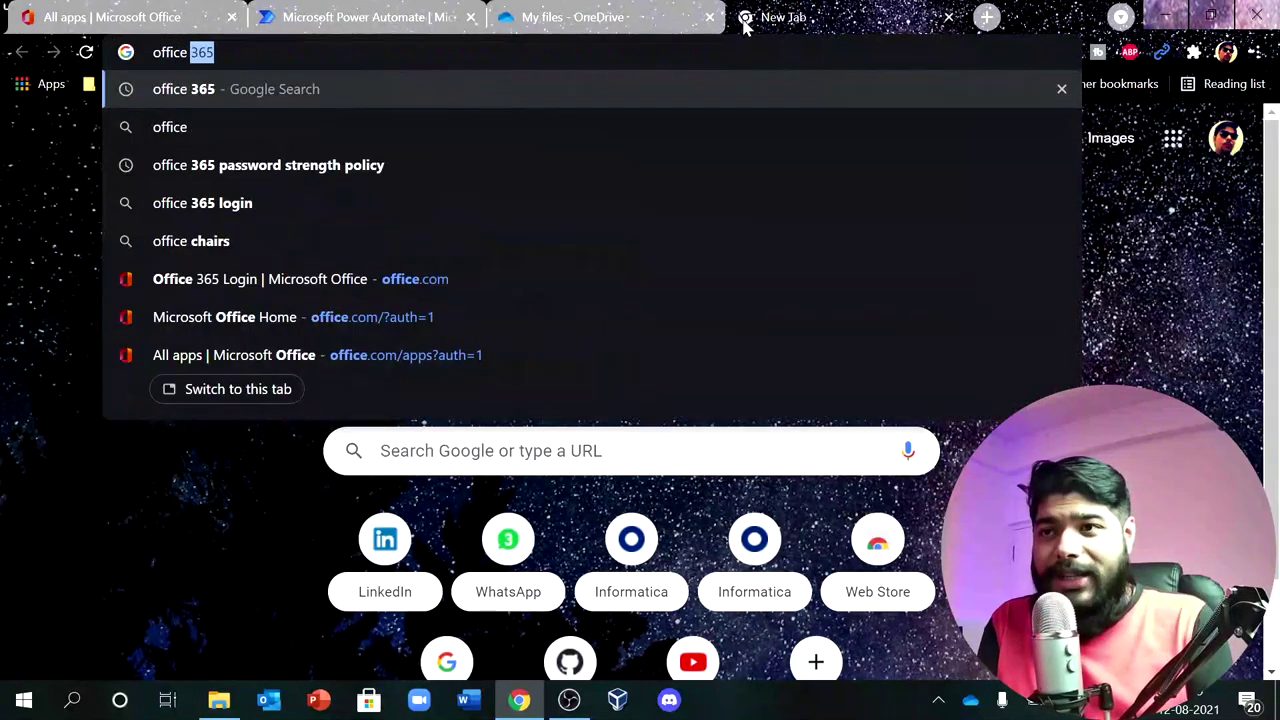
pyautogui.press('Return')
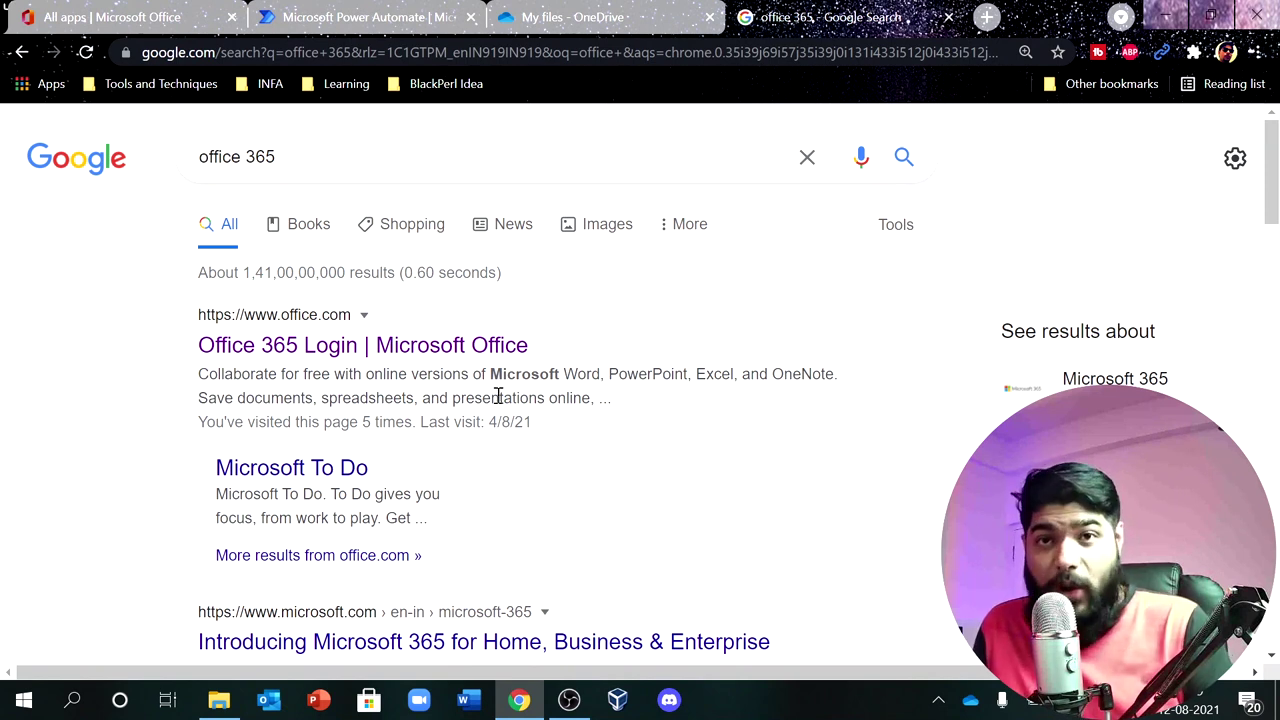
pyautogui.rightClick(505, 347)
pyautogui.click(540, 357)
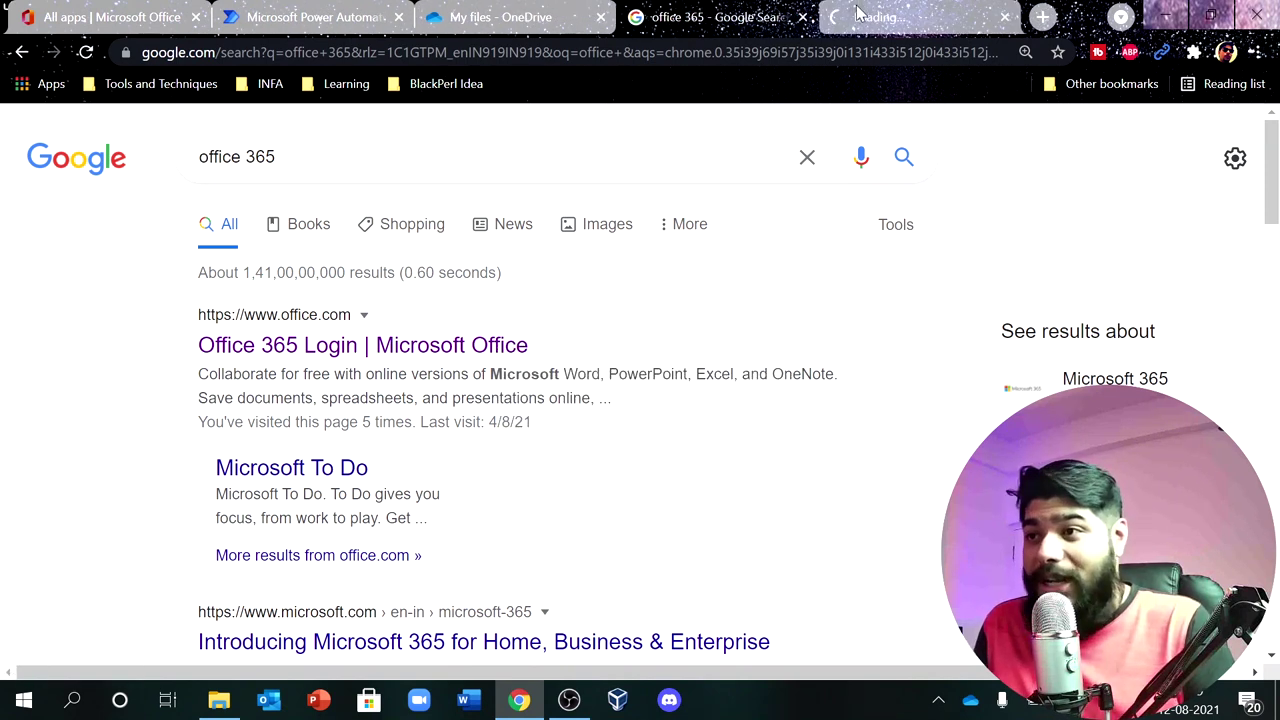
pyautogui.click(860, 17)
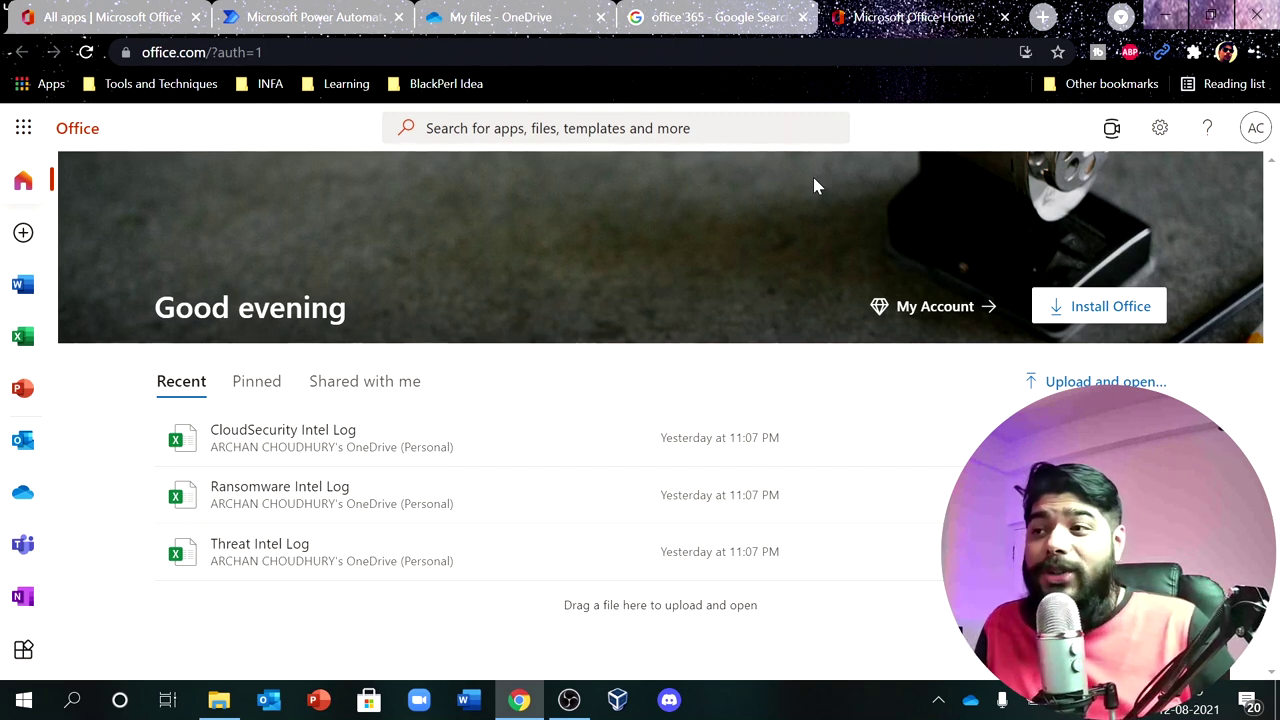
pyautogui.click(1007, 19)
pyautogui.click(59, 20)
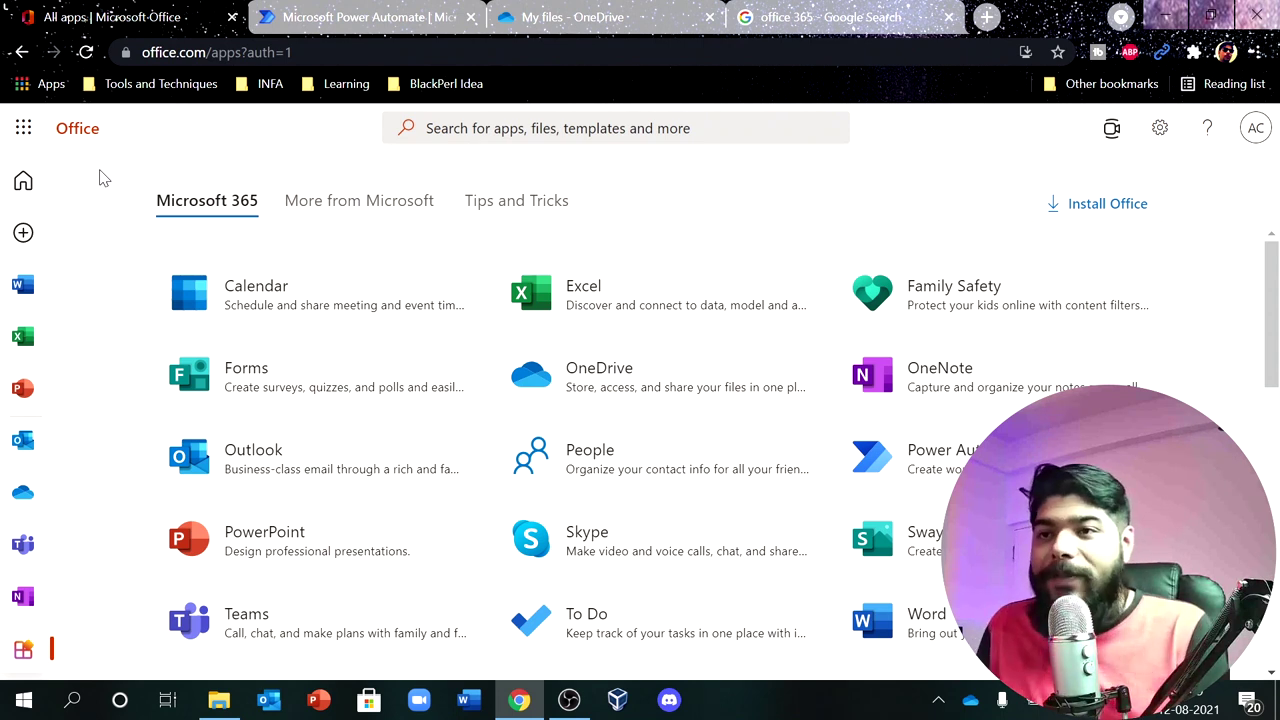
pyautogui.rightClick(22, 655)
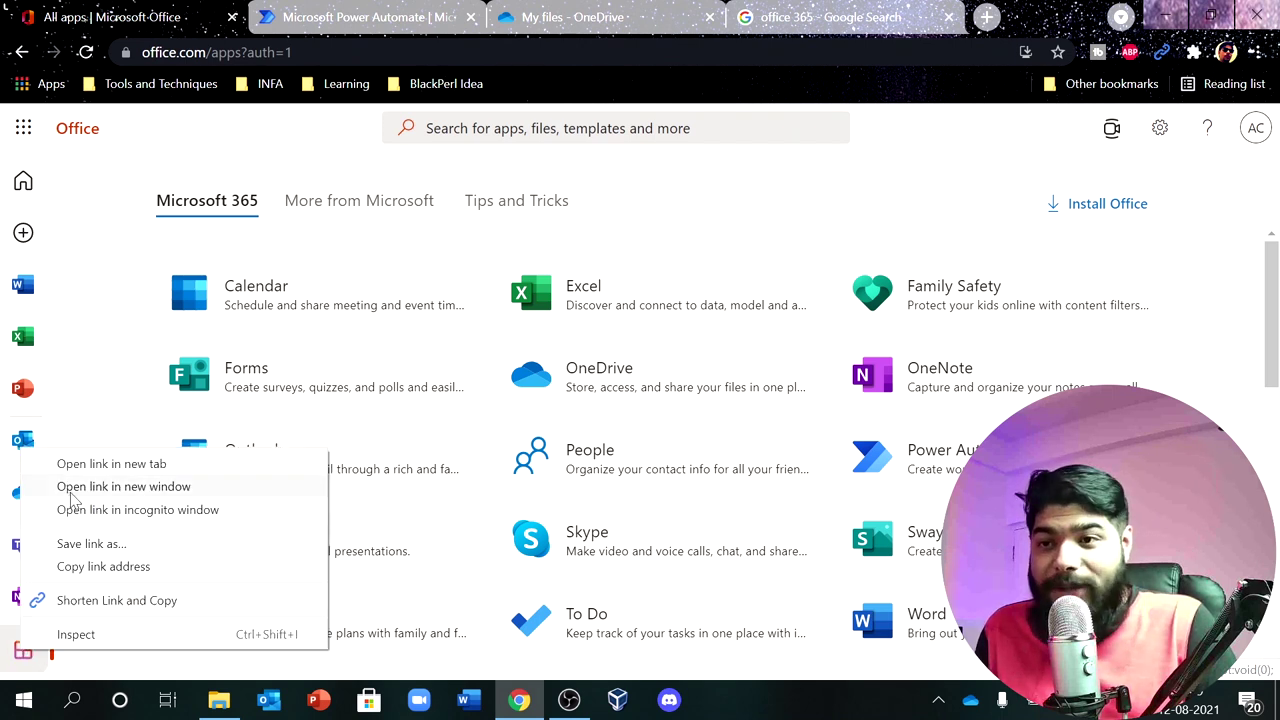
pyautogui.click(72, 462)
pyautogui.click(280, 17)
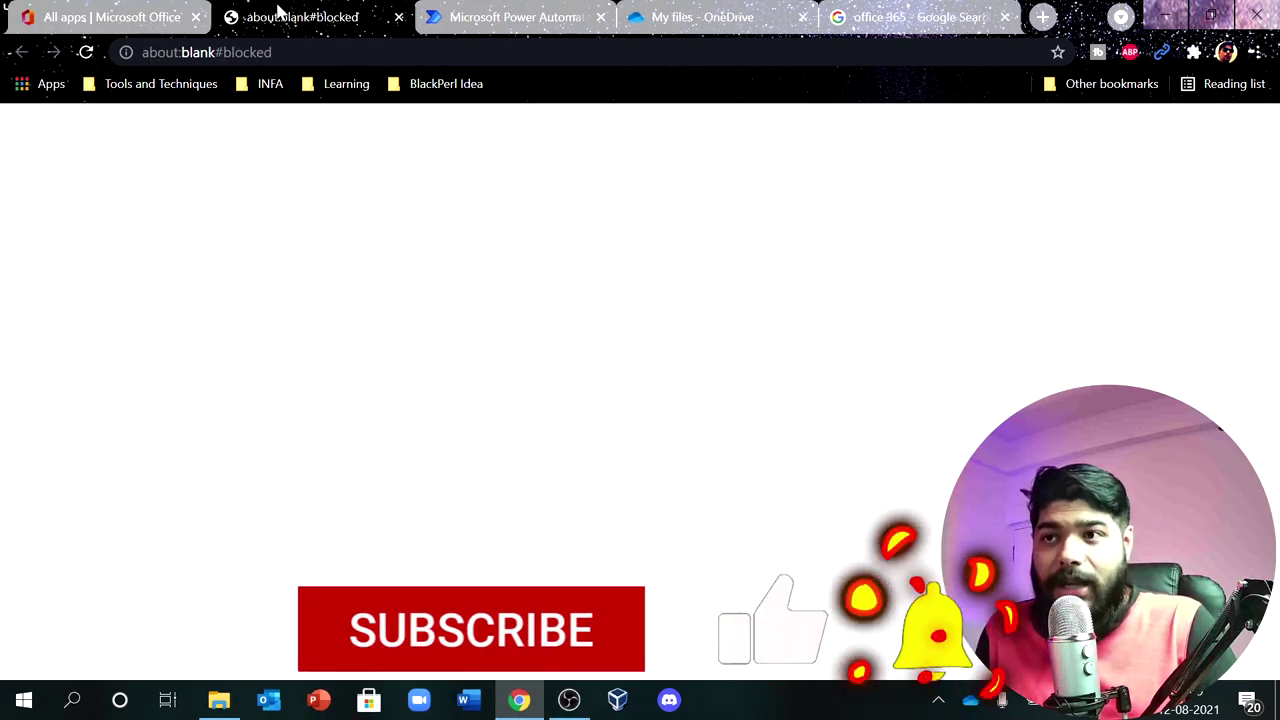
pyautogui.click(399, 18)
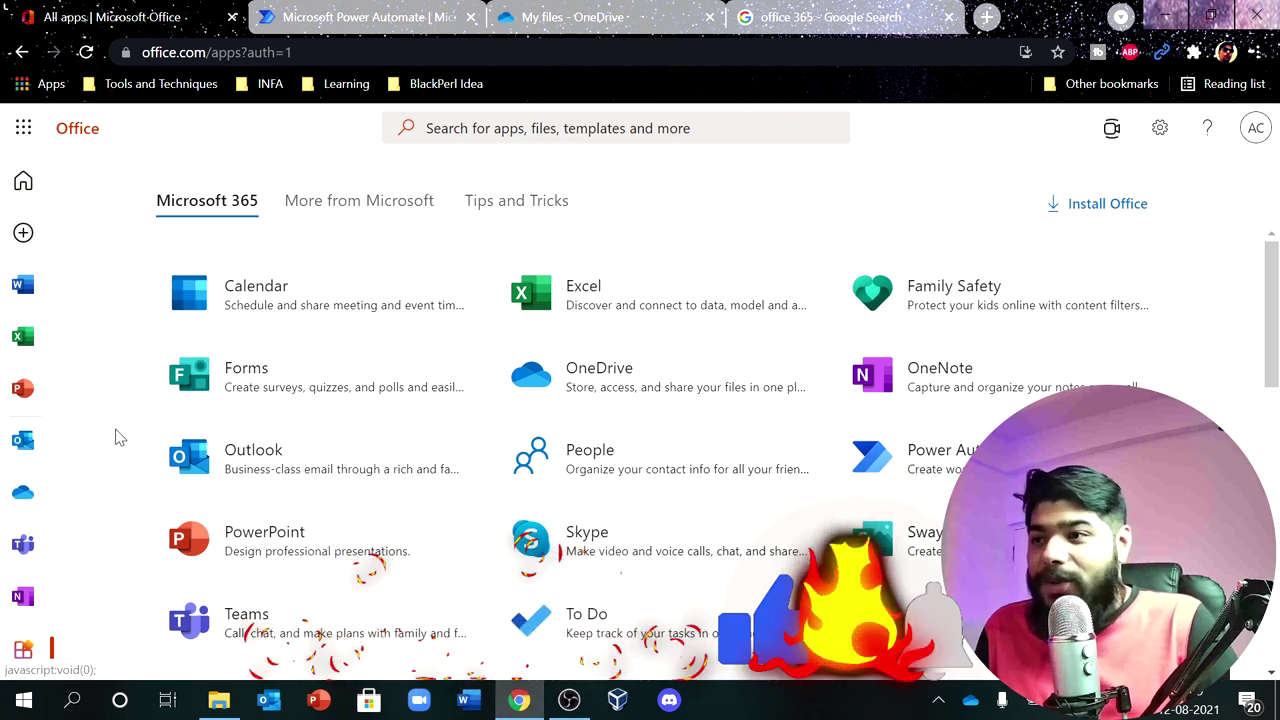
# Open Power Automate from the Microsoft 365 app list.
pyautogui.scroll(-2, 1046, 393)
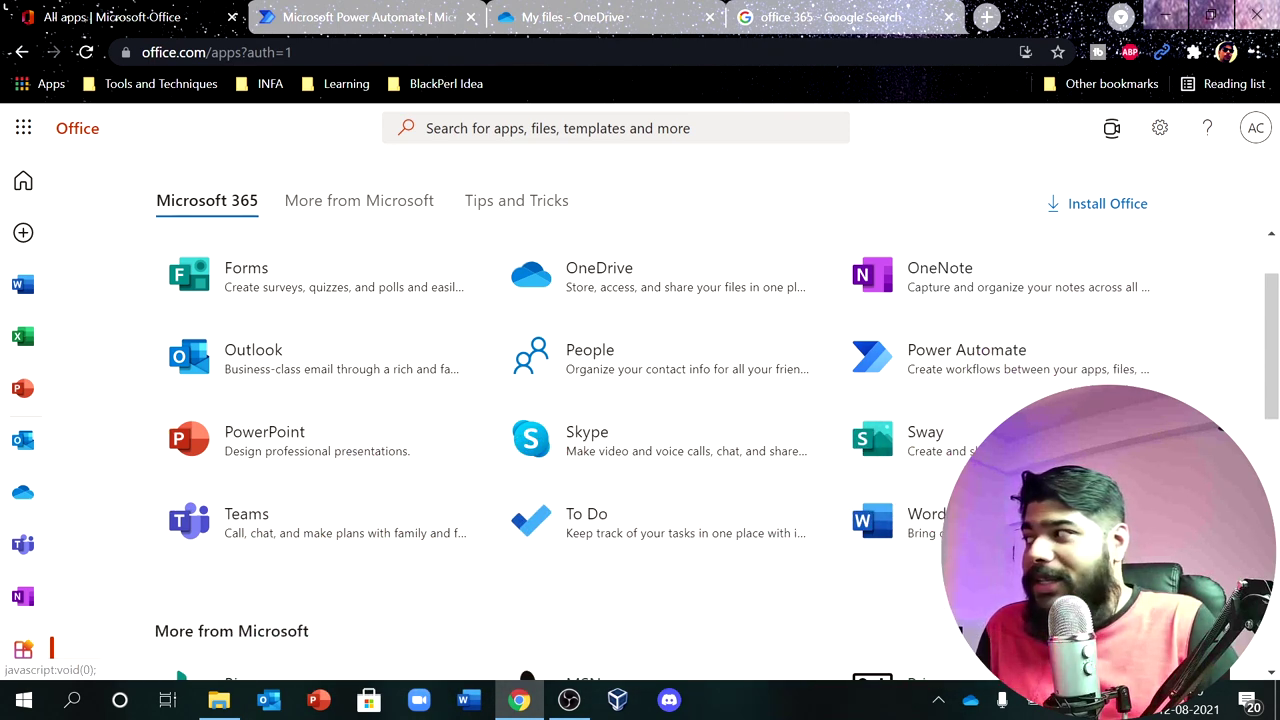
pyautogui.scroll(1, 1046, 393)
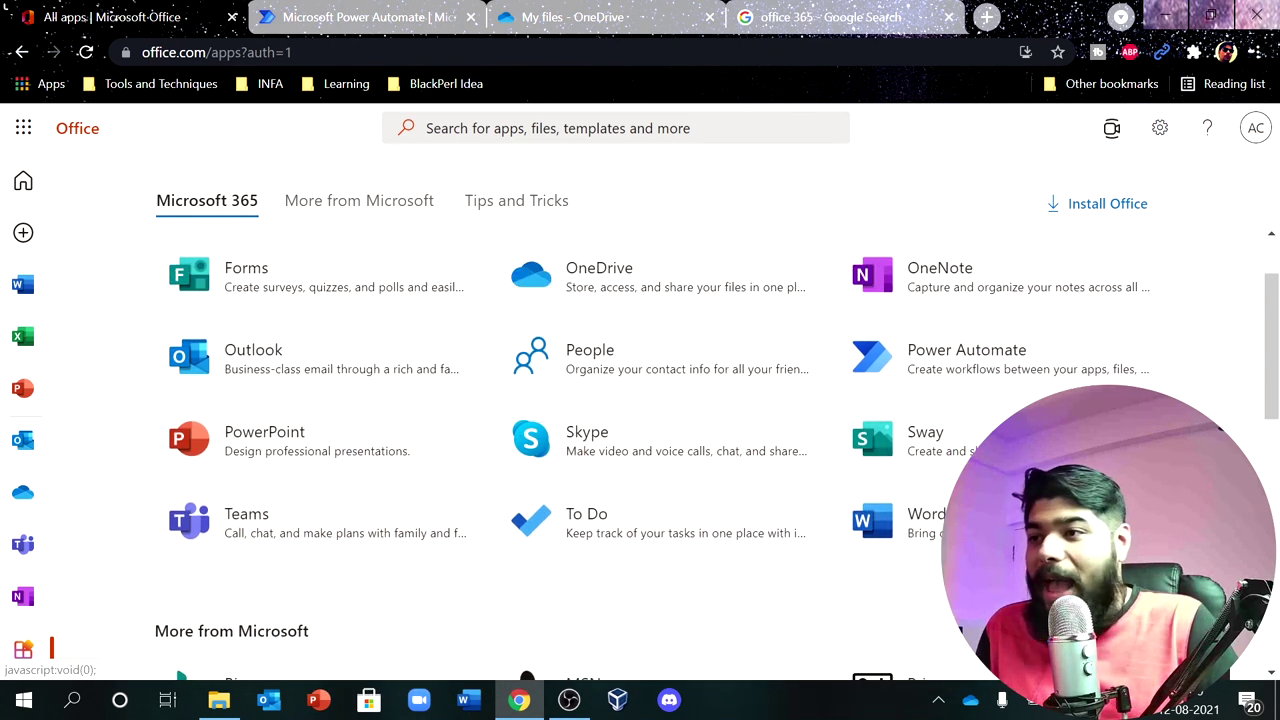
pyautogui.click(995, 380)
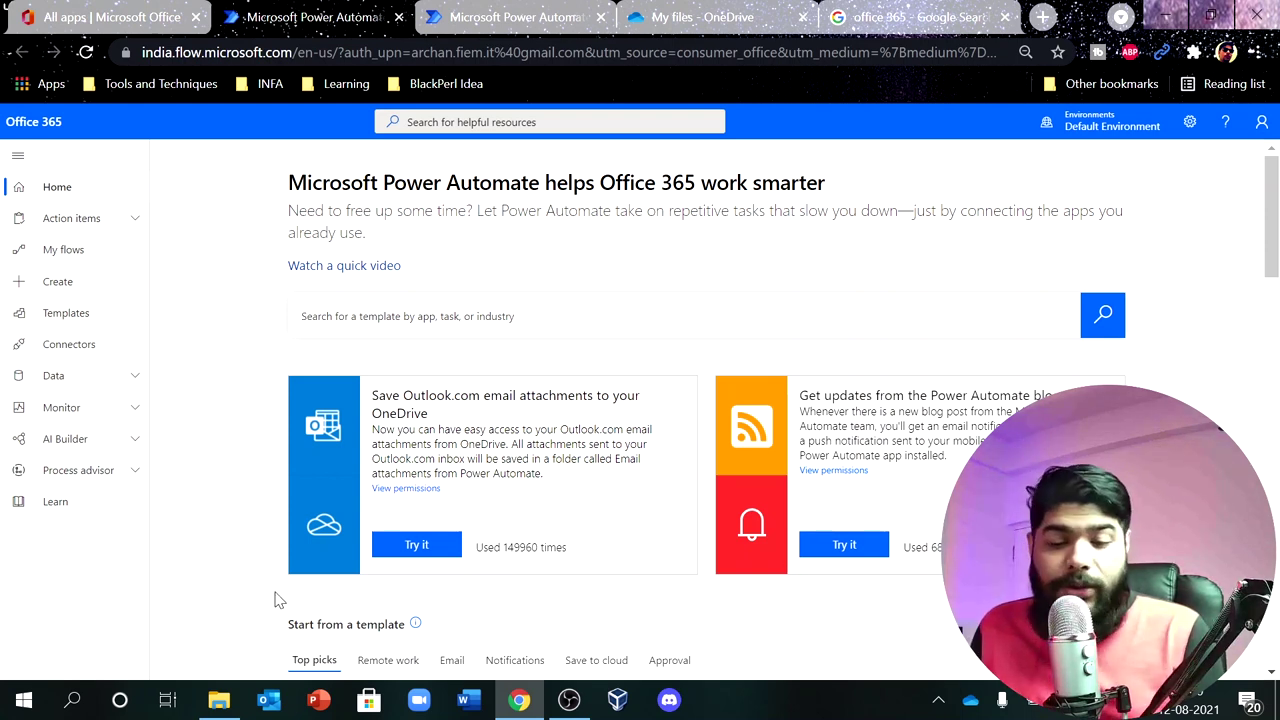
# Open a blank Excel workbook and paste the headers User, User Location, Tweet Language, Tweet Body, External Link, Date, Follower and Tweet ID into A1:H1.
pyautogui.press('super')
pyautogui.write('excel')
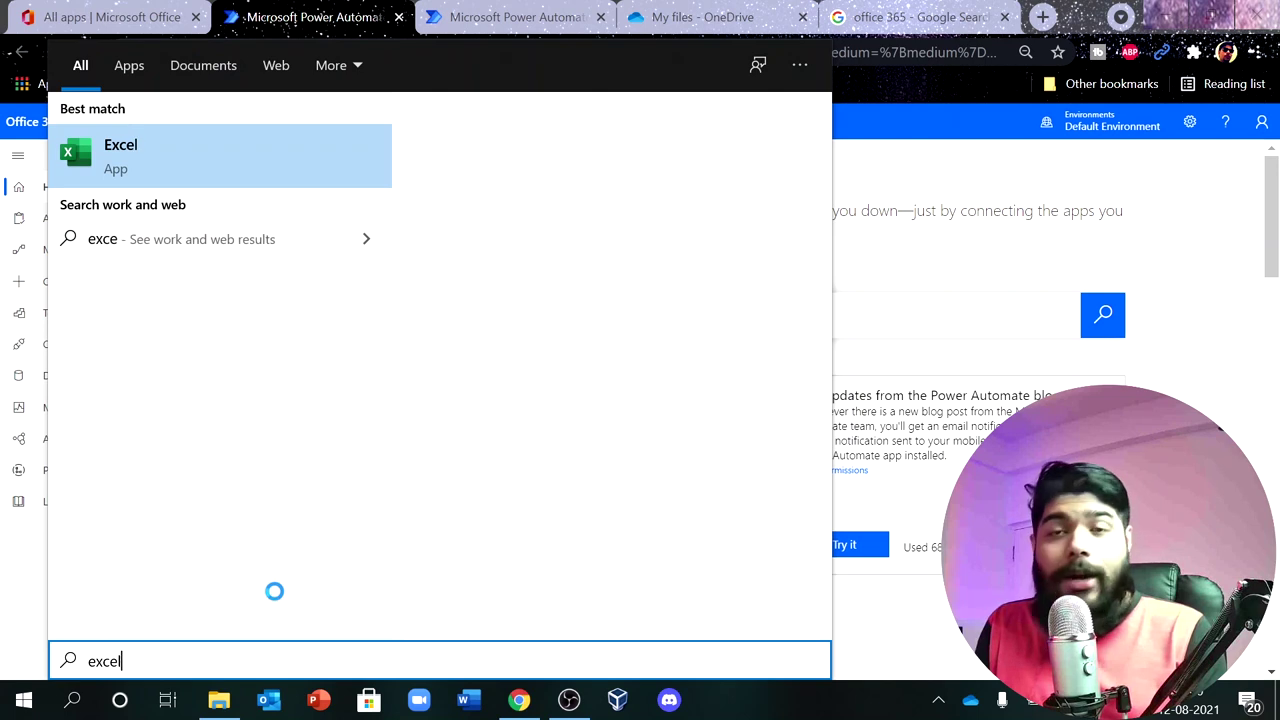
pyautogui.press('Return')
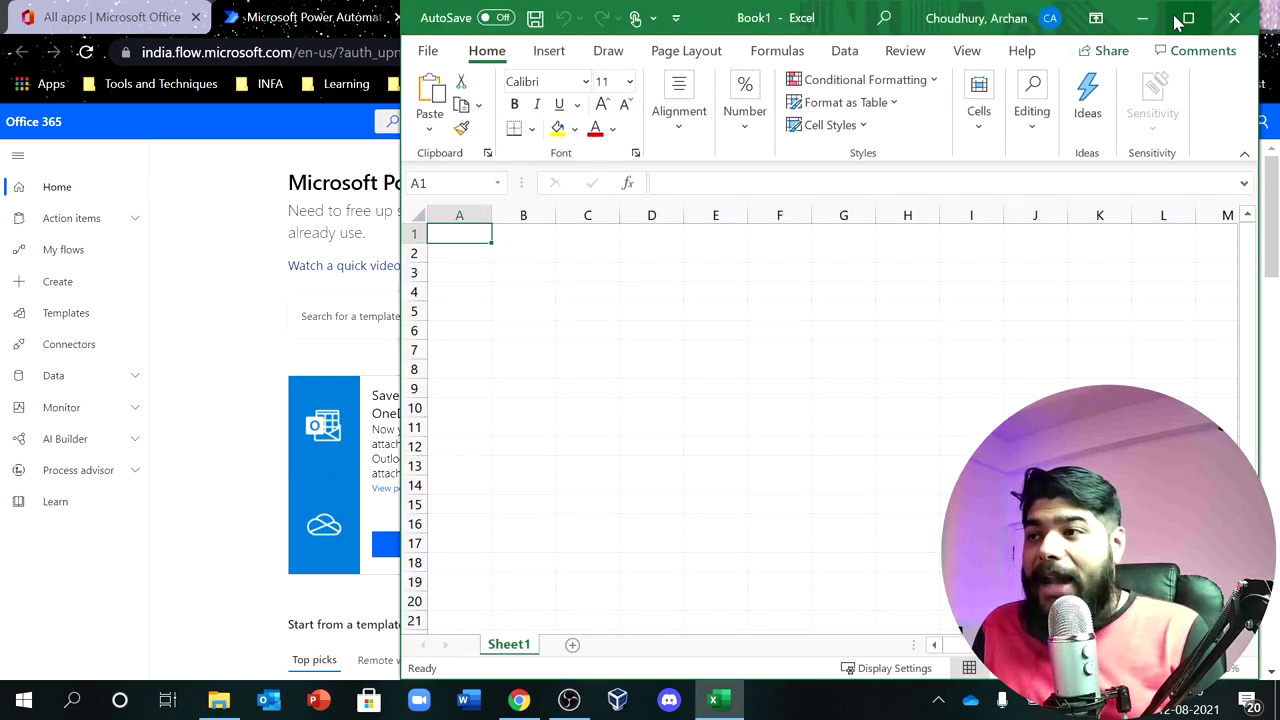
pyautogui.hotkey('ctrl', 'v')
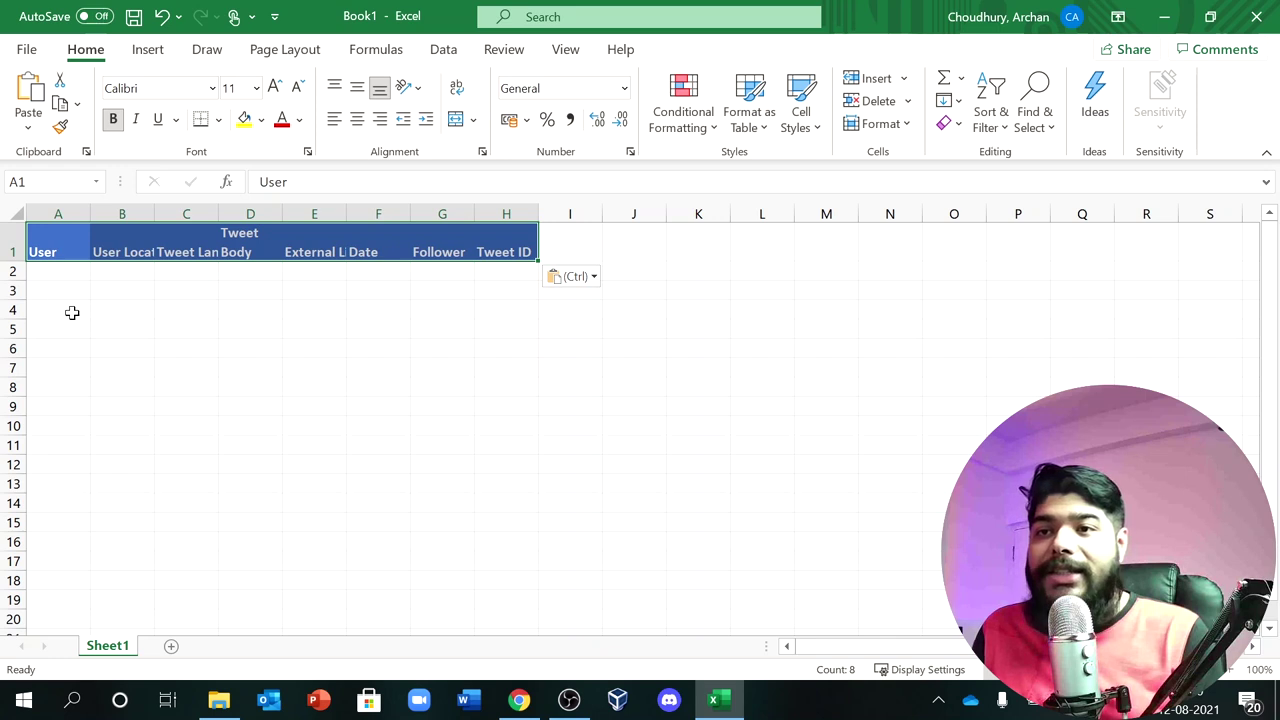
# Review each column header in row 1, from User through Tweet ID.
pyautogui.click(62, 275)
pyautogui.click(47, 245)
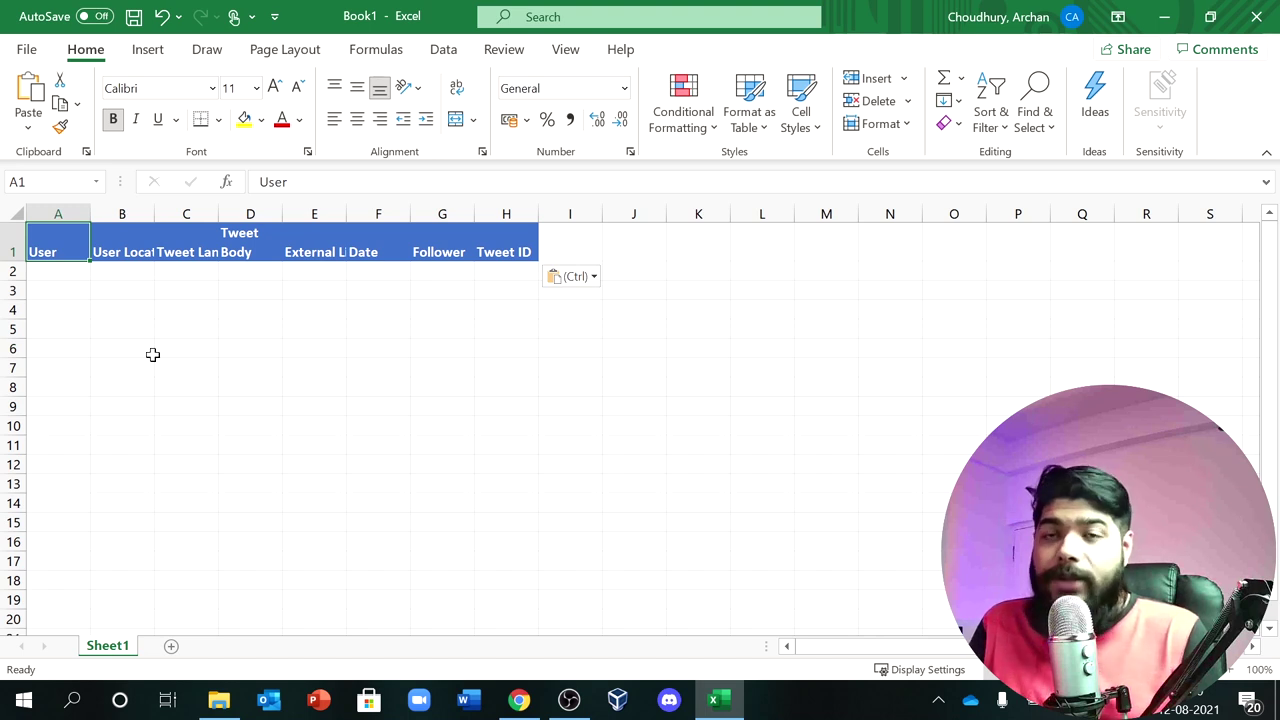
pyautogui.press('Right')
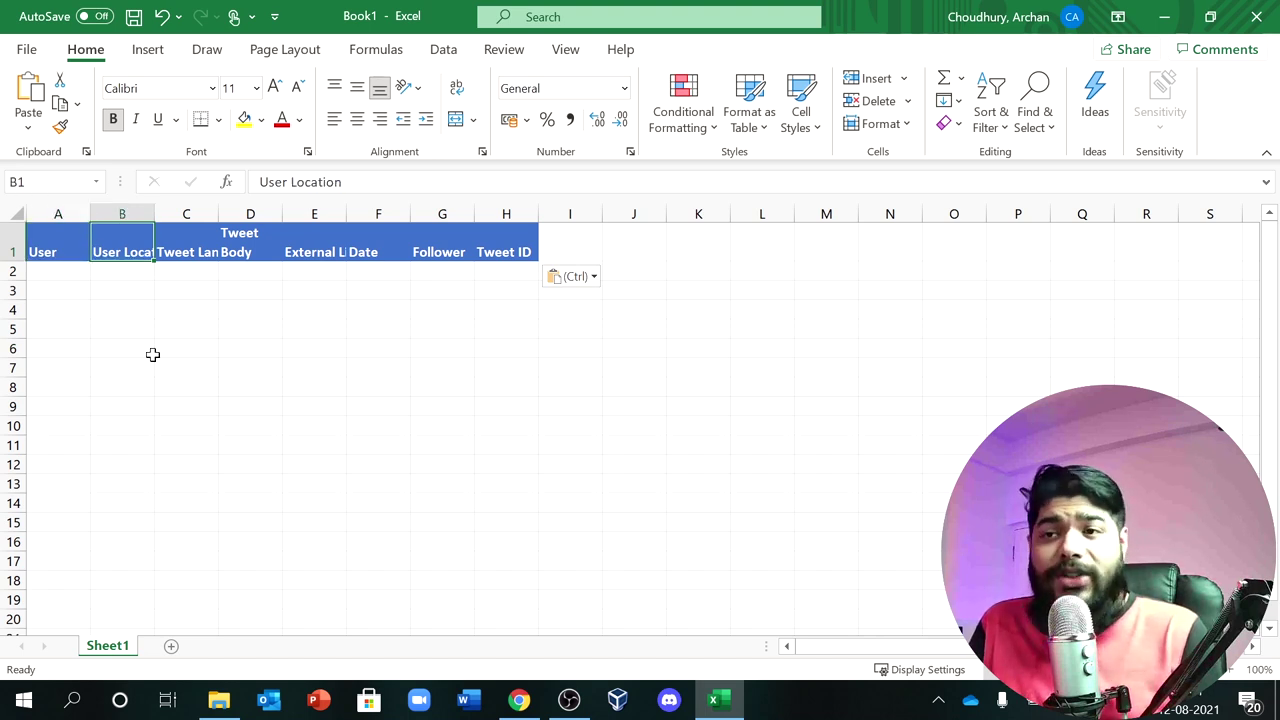
pyautogui.press('Right')
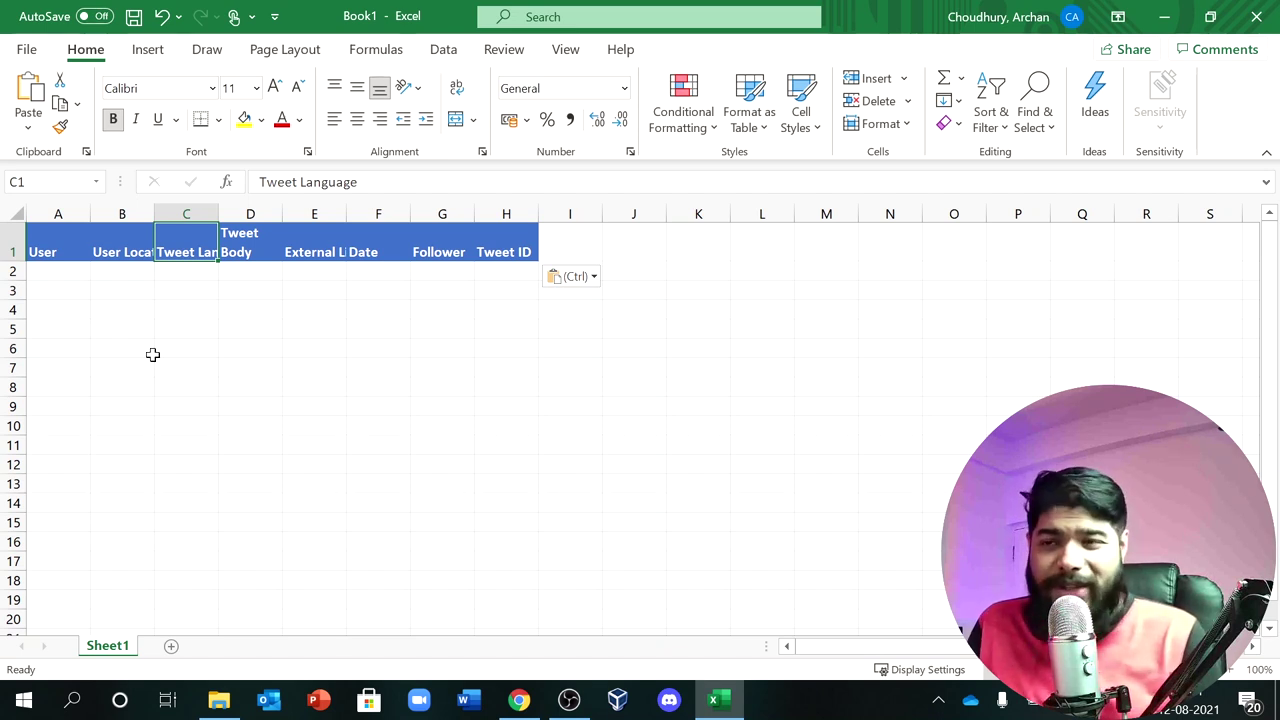
pyautogui.press('Right')
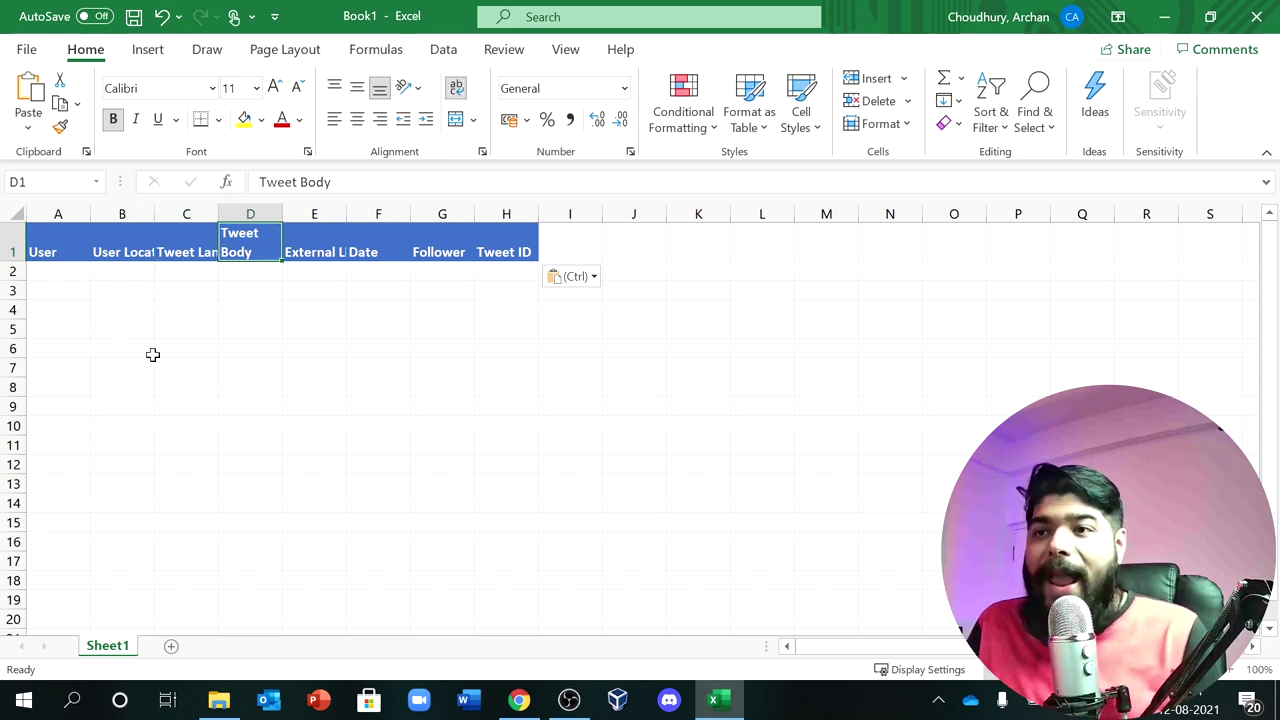
pyautogui.press('Right')
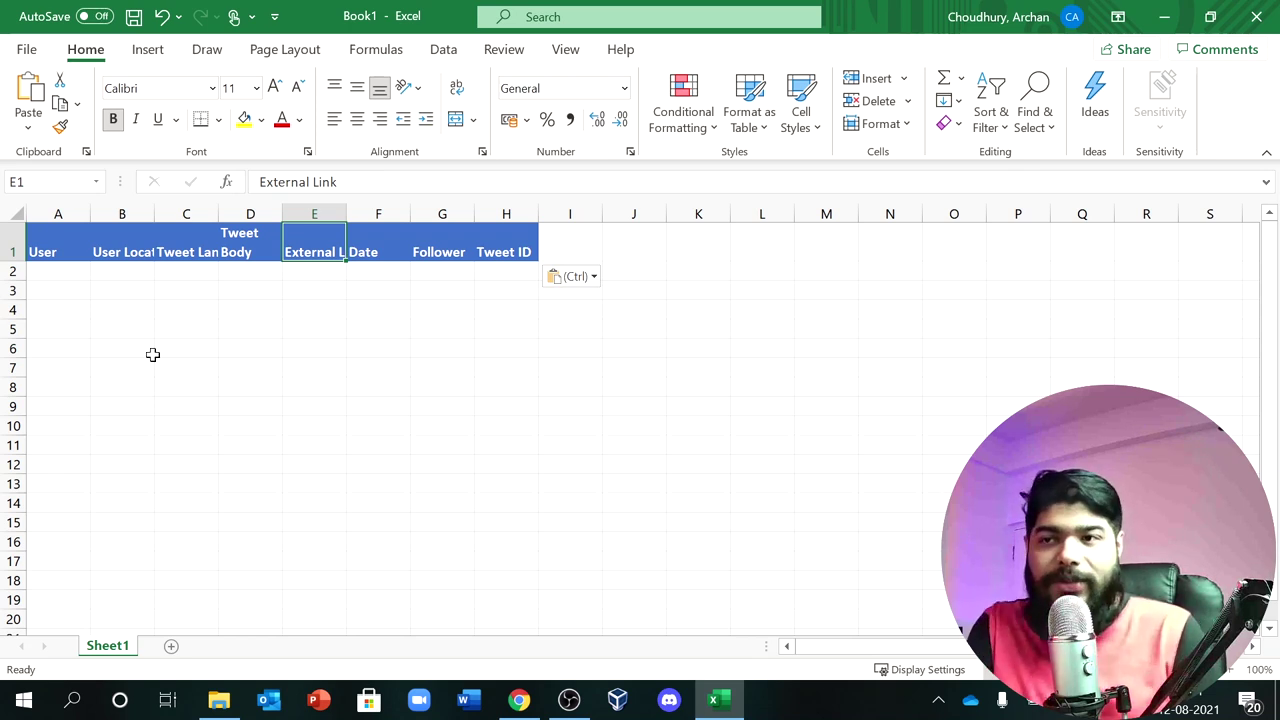
pyautogui.press('Right')
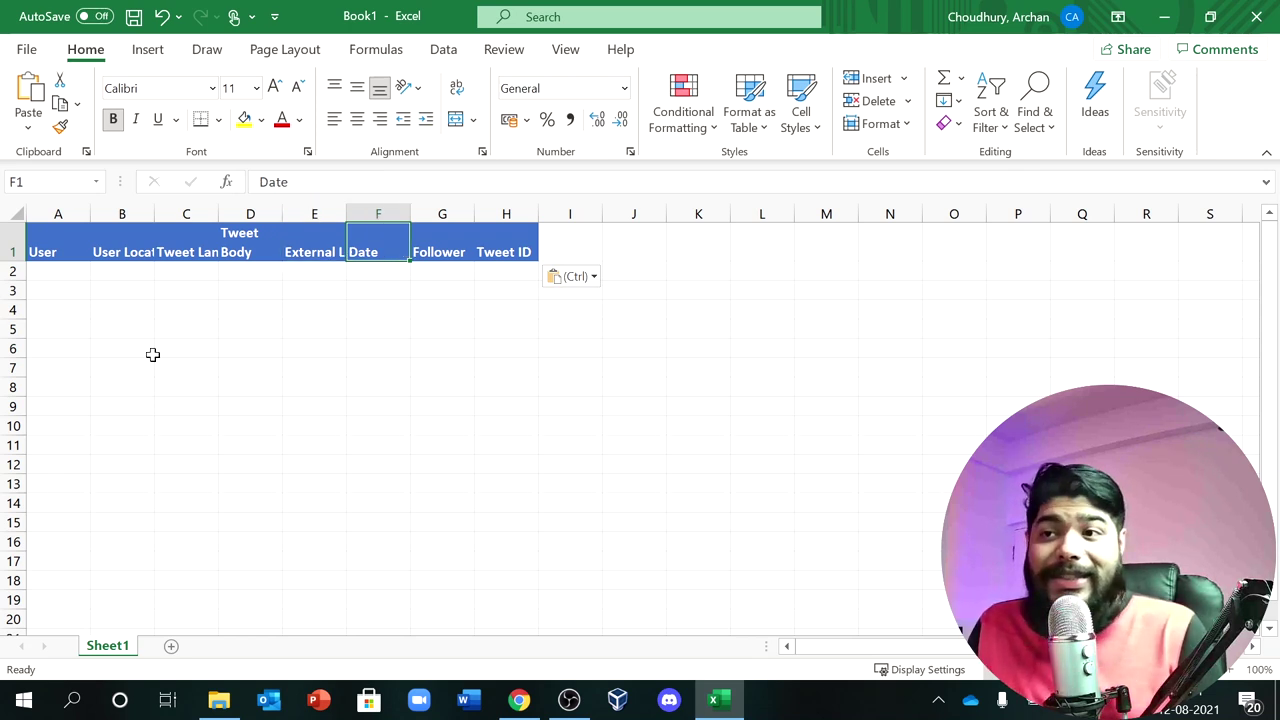
pyautogui.press('Right')
pyautogui.press('Right')
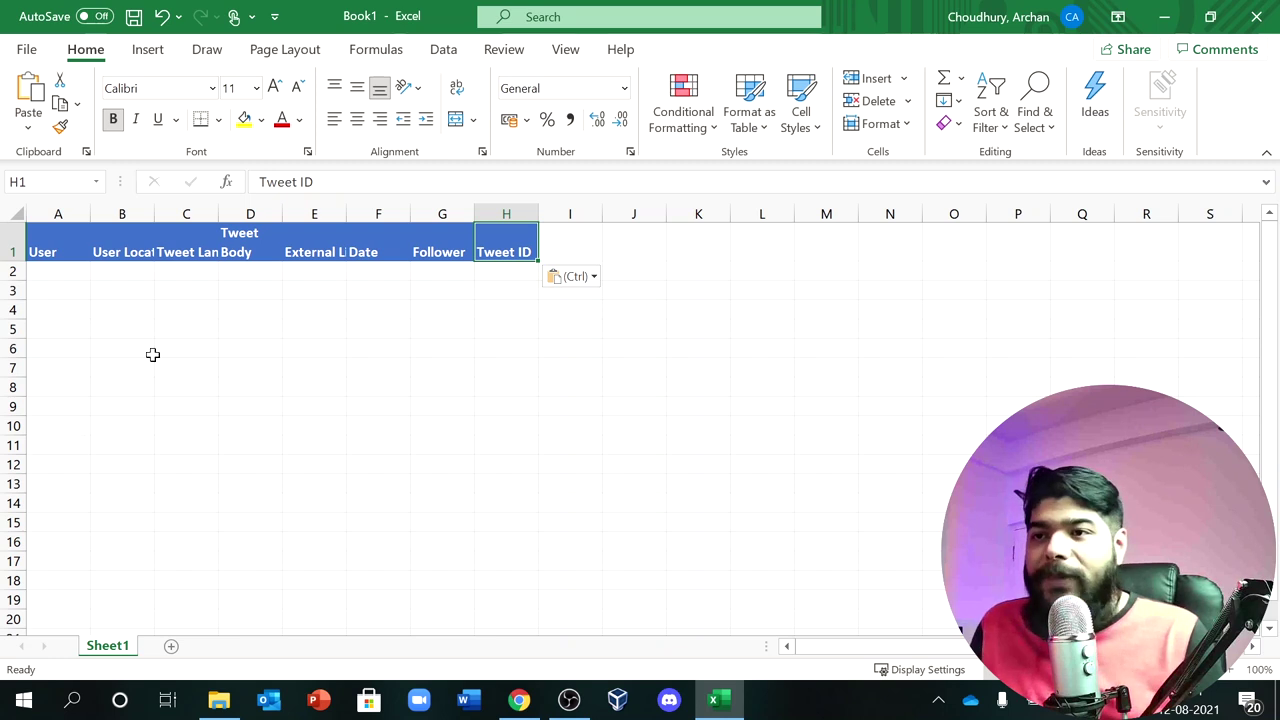
pyautogui.click(52, 251)
pyautogui.click(108, 249)
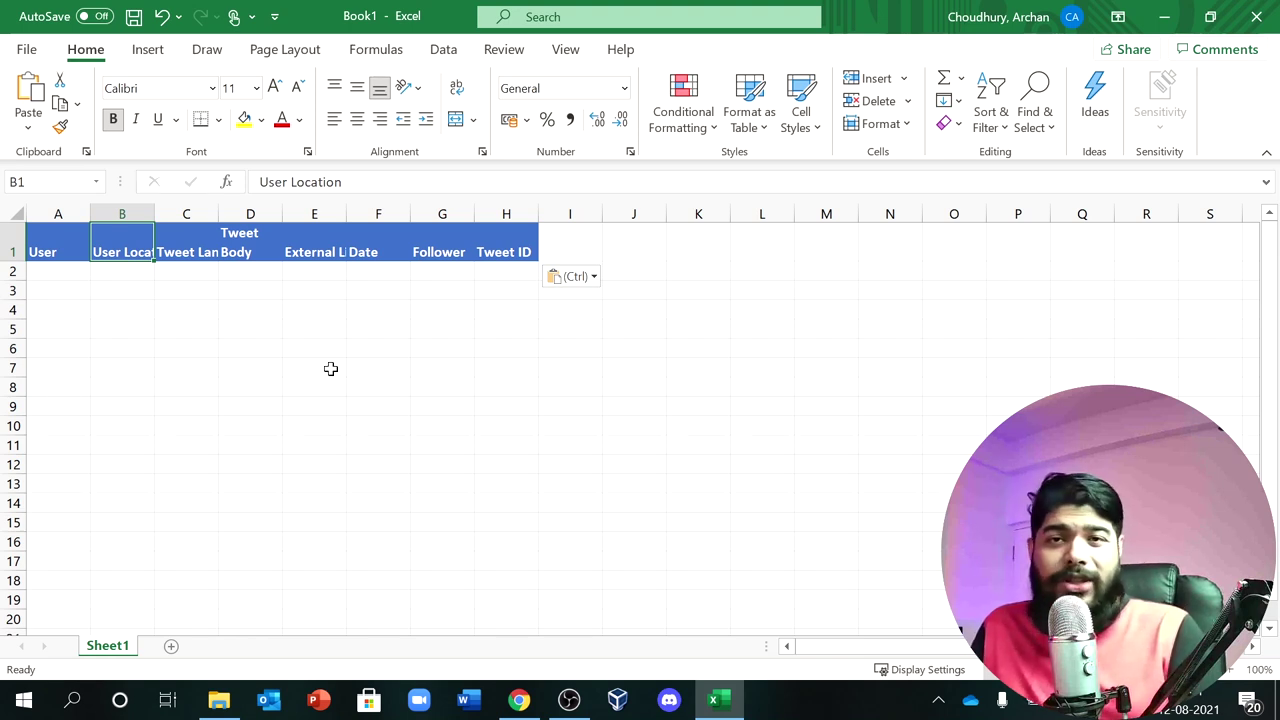
# Create a table from the header cells A1:H1, leaving the "My table has headers" option off.
pyautogui.moveTo(504, 241); pyautogui.dragTo(57, 239)
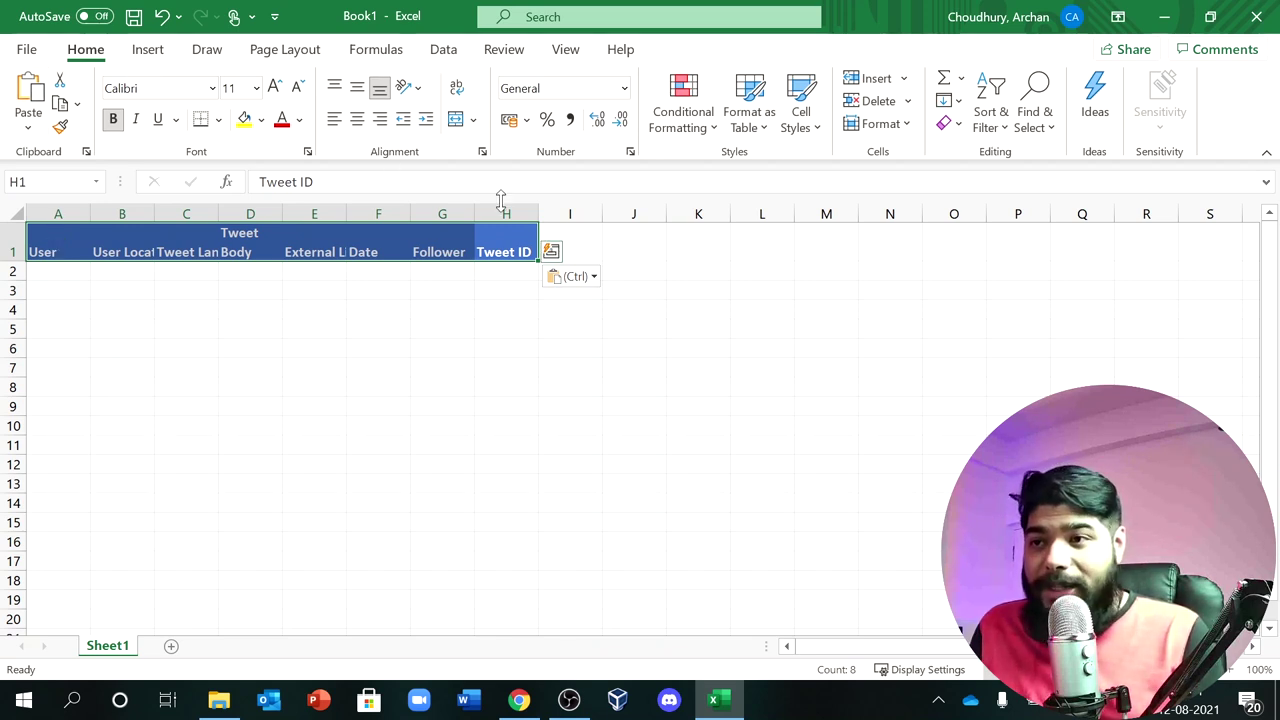
pyautogui.click(149, 52)
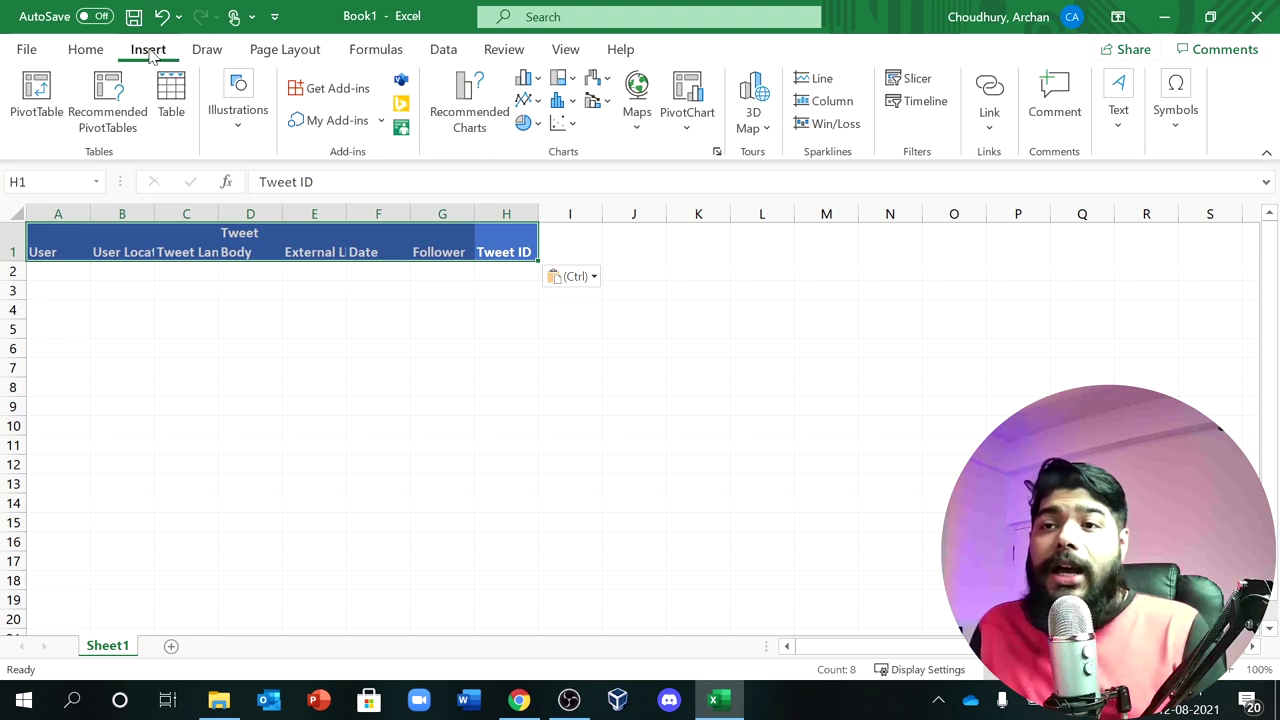
pyautogui.click(168, 112)
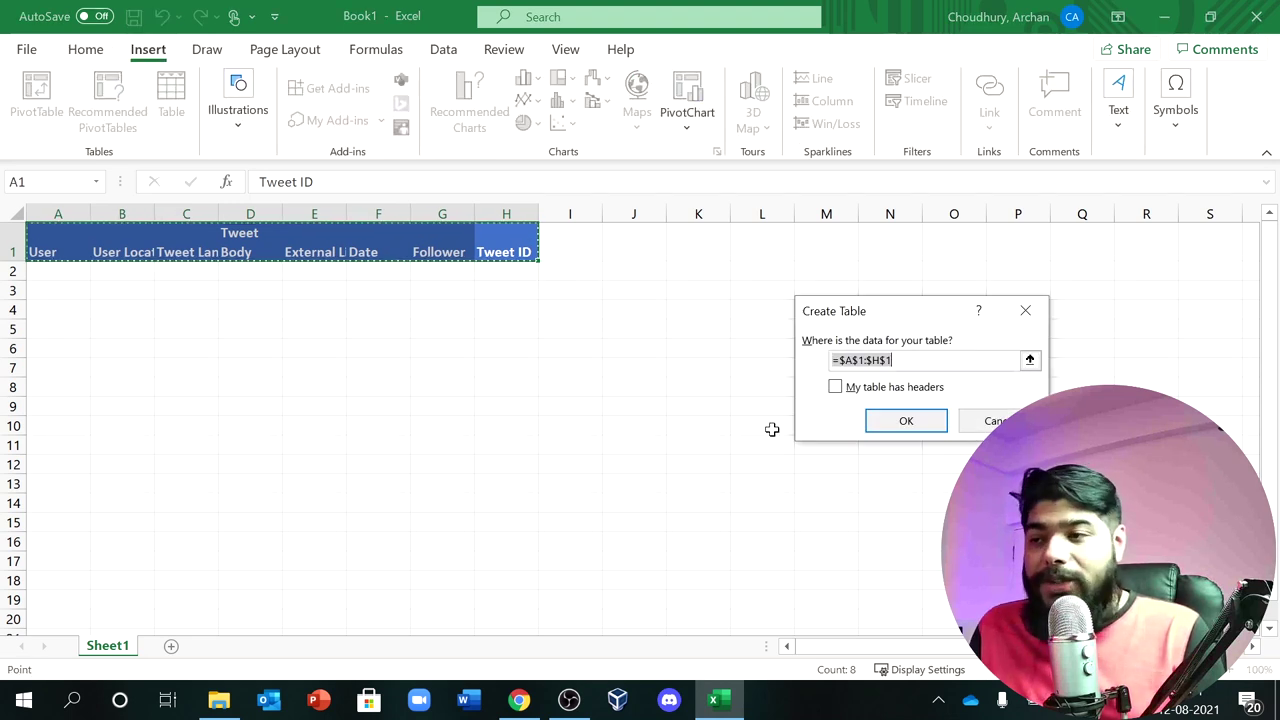
pyautogui.click(905, 420)
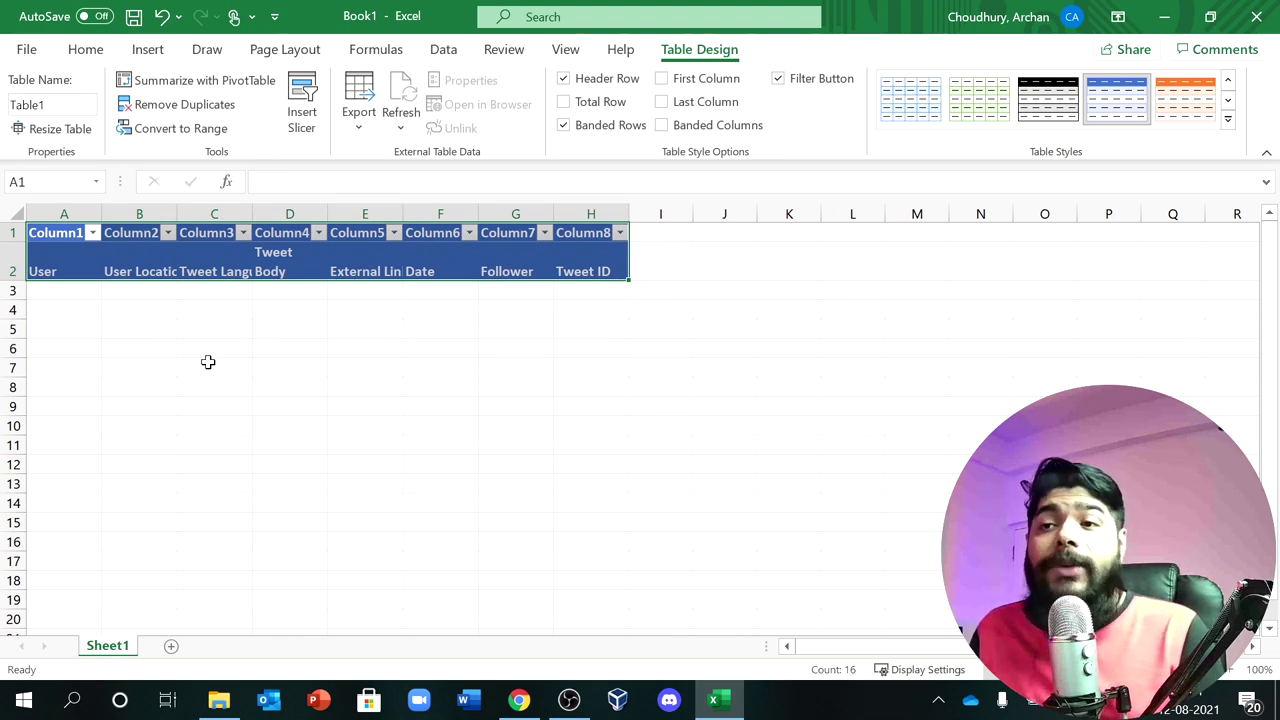
# Move the tweet field names from row 2 into the table's header row, replacing the generic column names.
pyautogui.click(150, 330)
pyautogui.moveTo(40, 262); pyautogui.dragTo(47, 259)
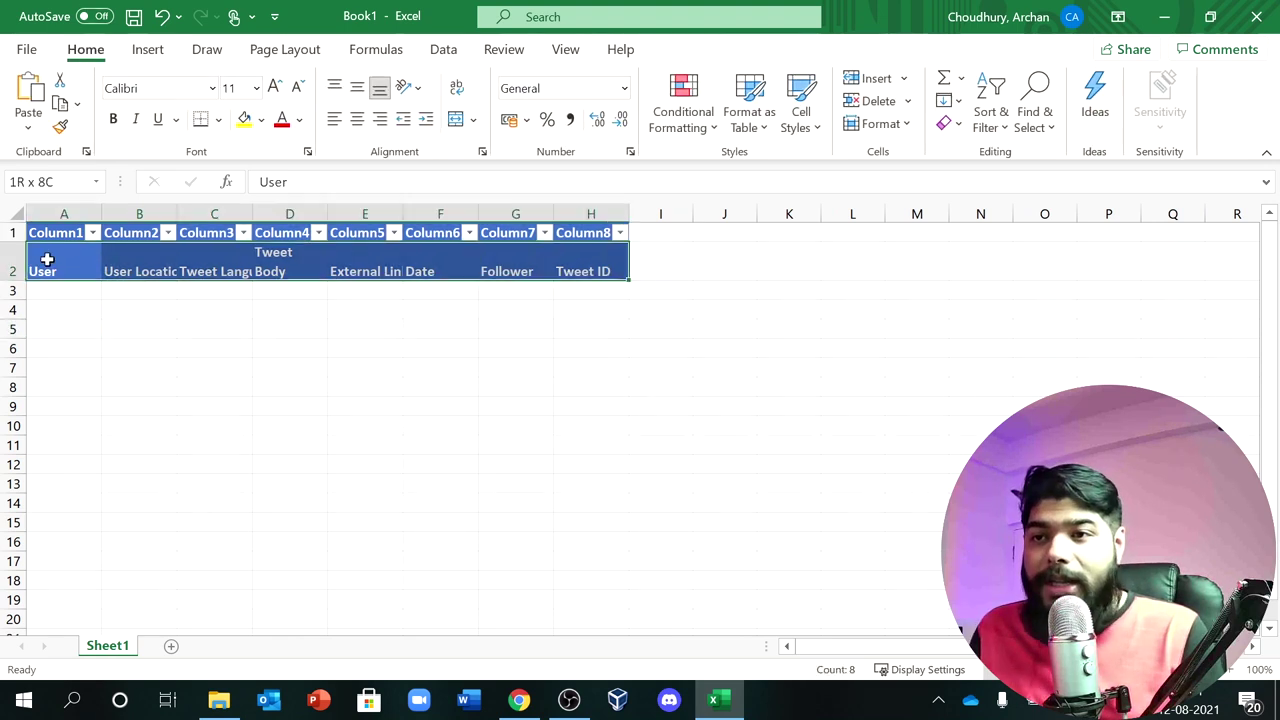
pyautogui.hotkey('ctrl', 'c')
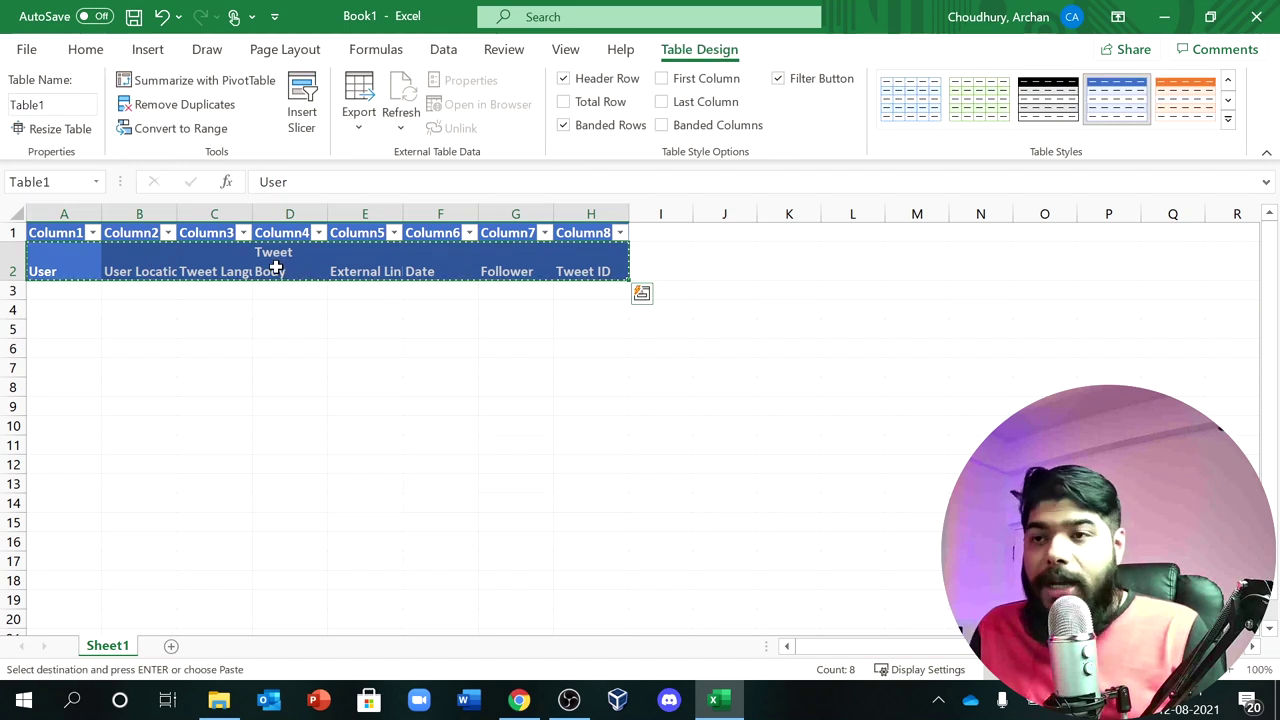
pyautogui.click(68, 233)
pyautogui.press('Return')
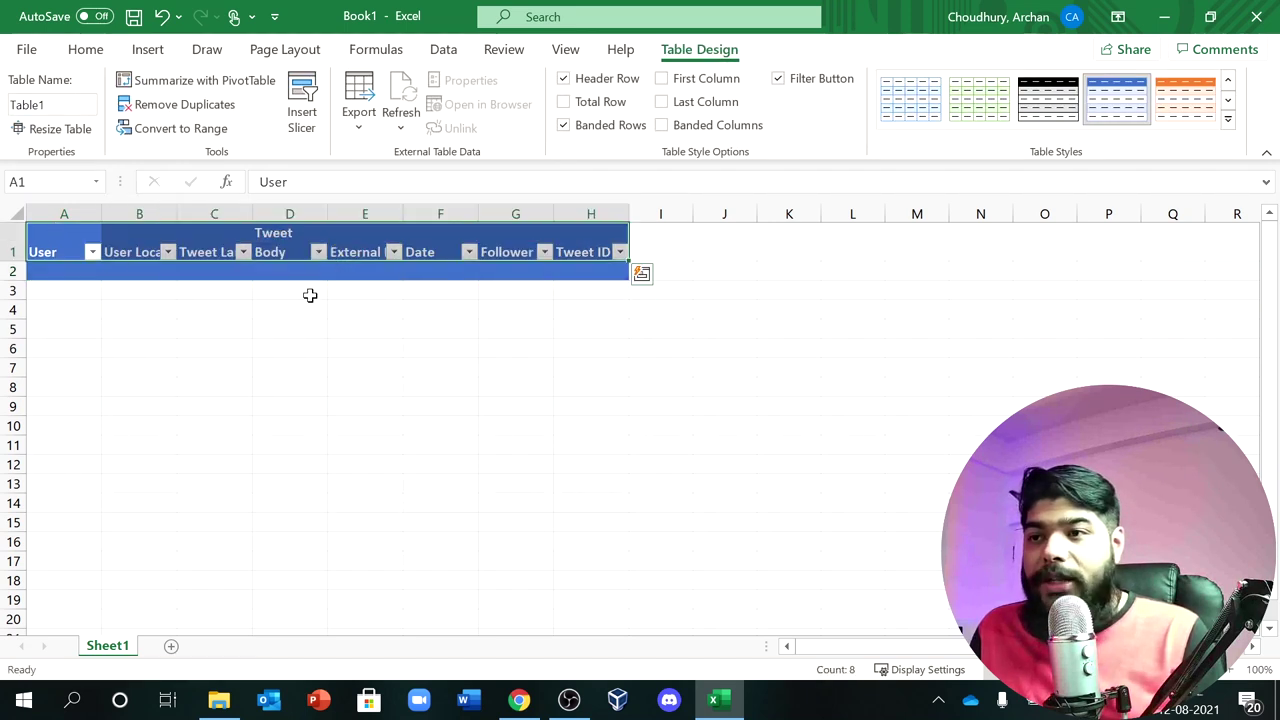
# Set the name of the tweet field table to BP TI and save the workbook to the desktop as BP-TI.
pyautogui.click(440, 252)
pyautogui.moveTo(590, 252); pyautogui.dragTo(74, 243)
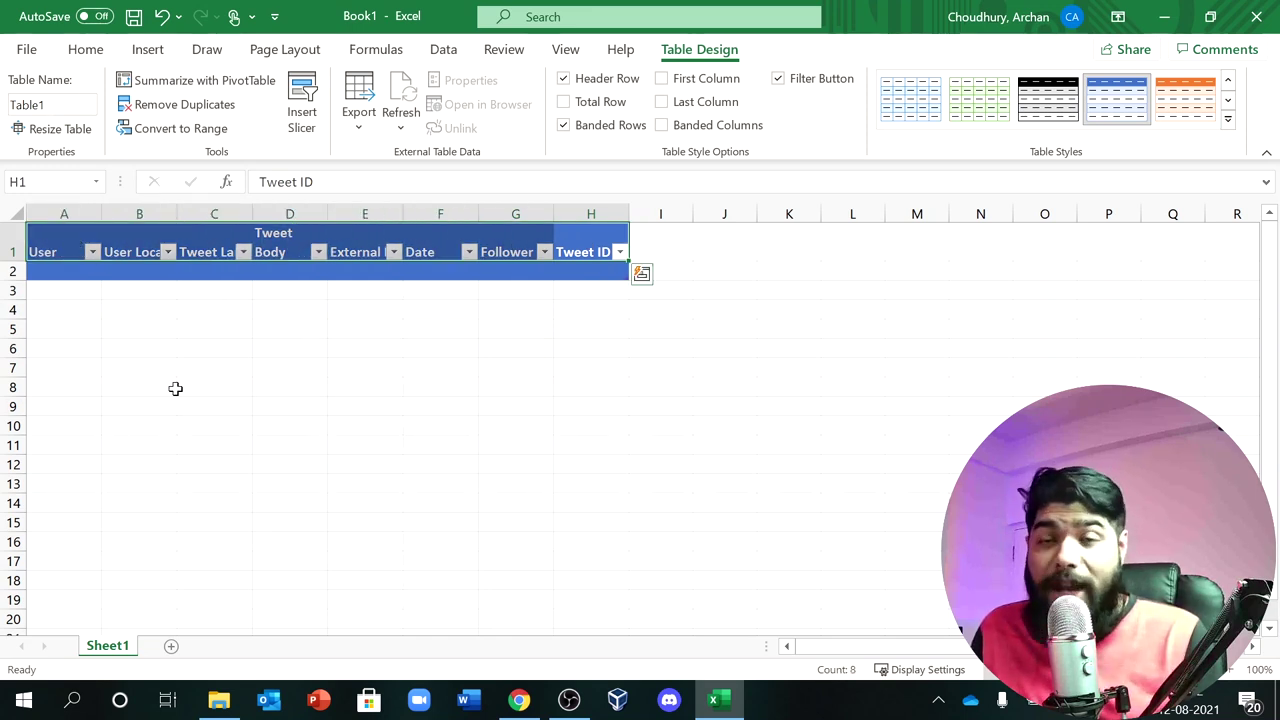
pyautogui.click(63, 105)
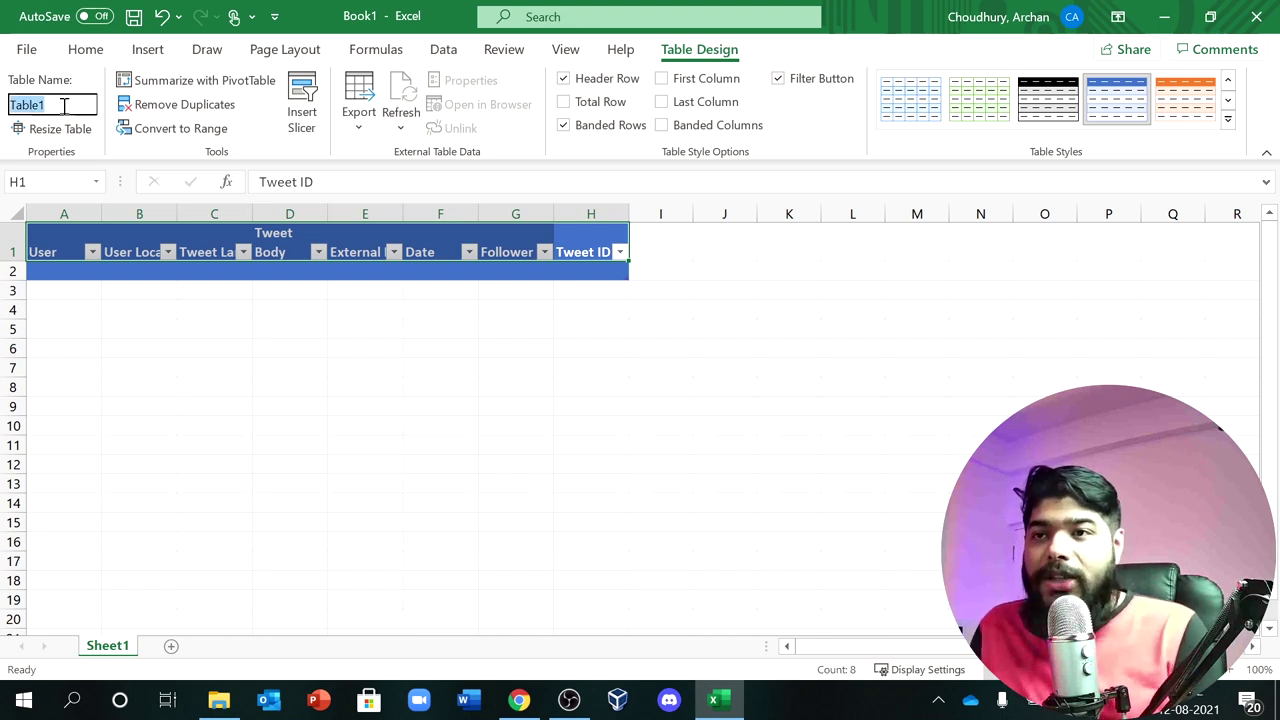
pyautogui.write('Black')
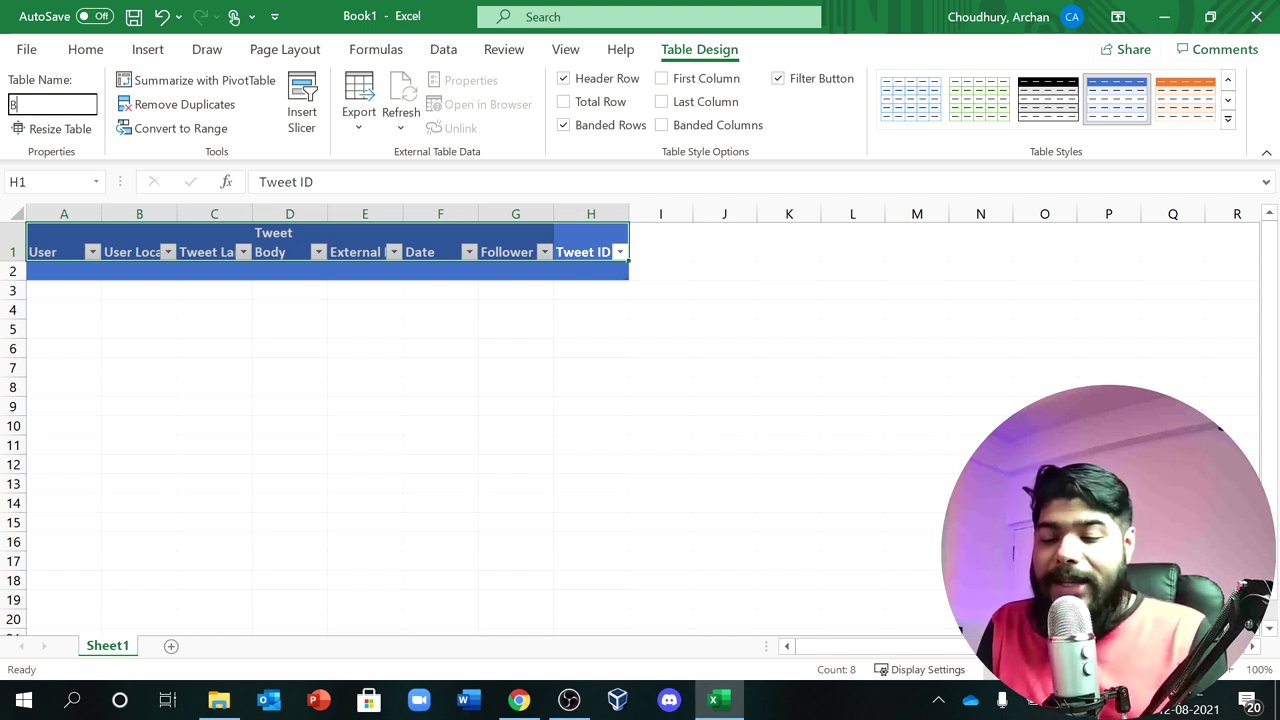
pyautogui.press('BackSpace')
pyautogui.press('BackSpace')
pyautogui.press('BackSpace')
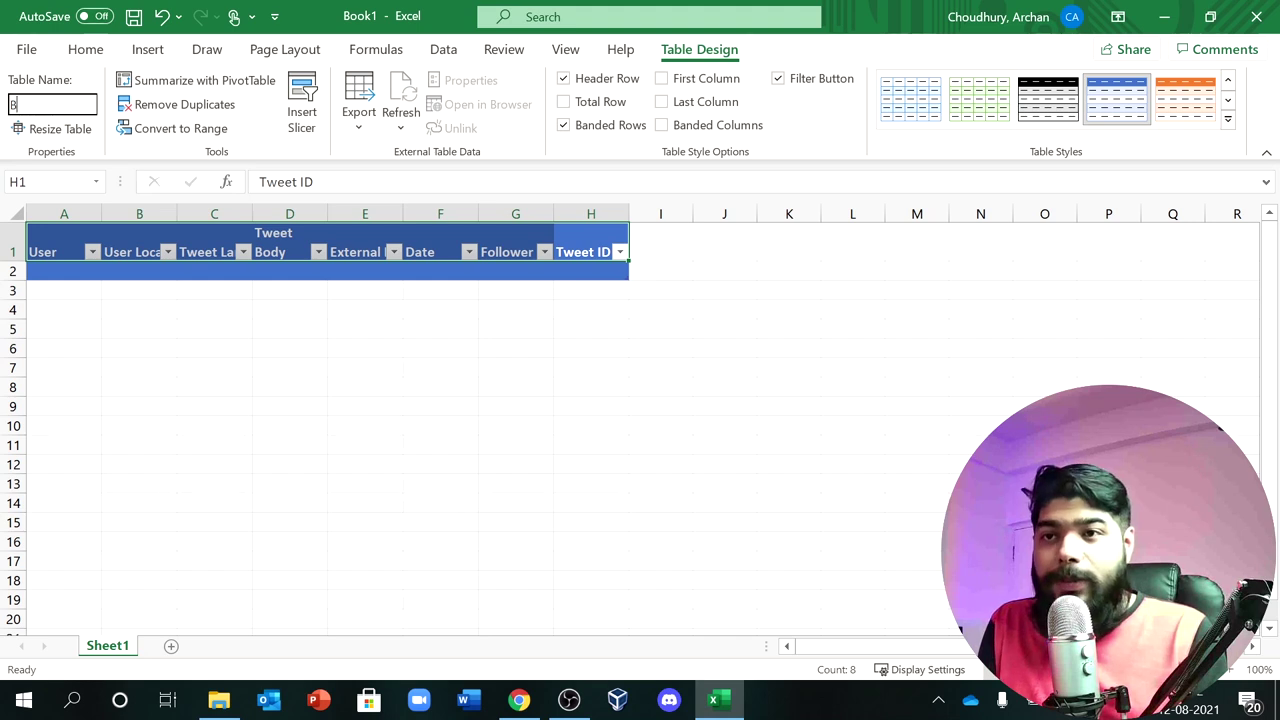
pyautogui.write('P TI')
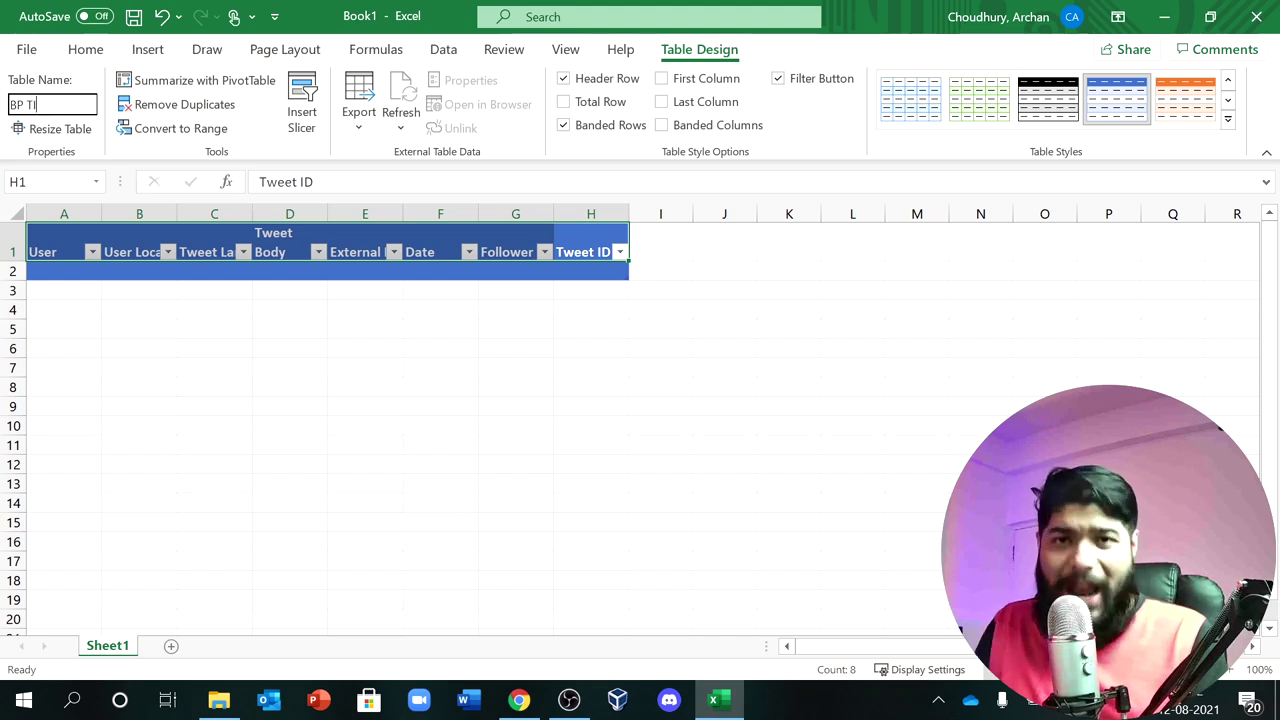
pyautogui.click(214, 425)
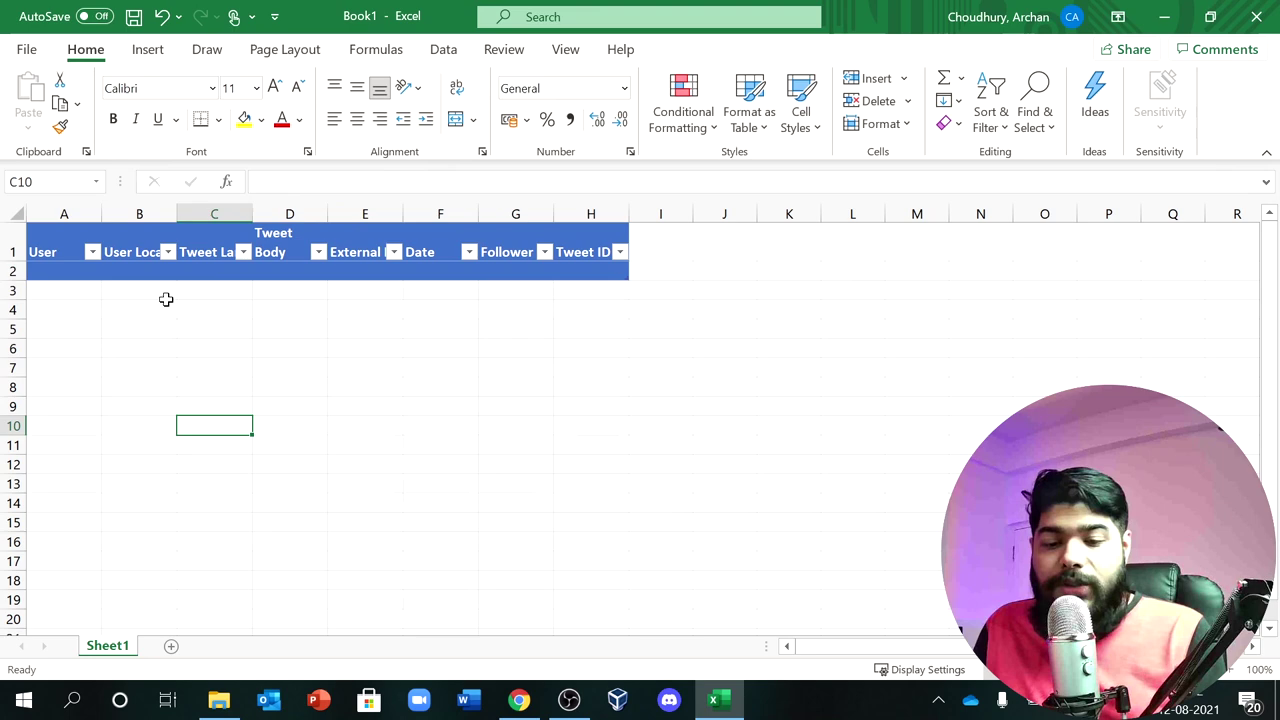
pyautogui.click(27, 49)
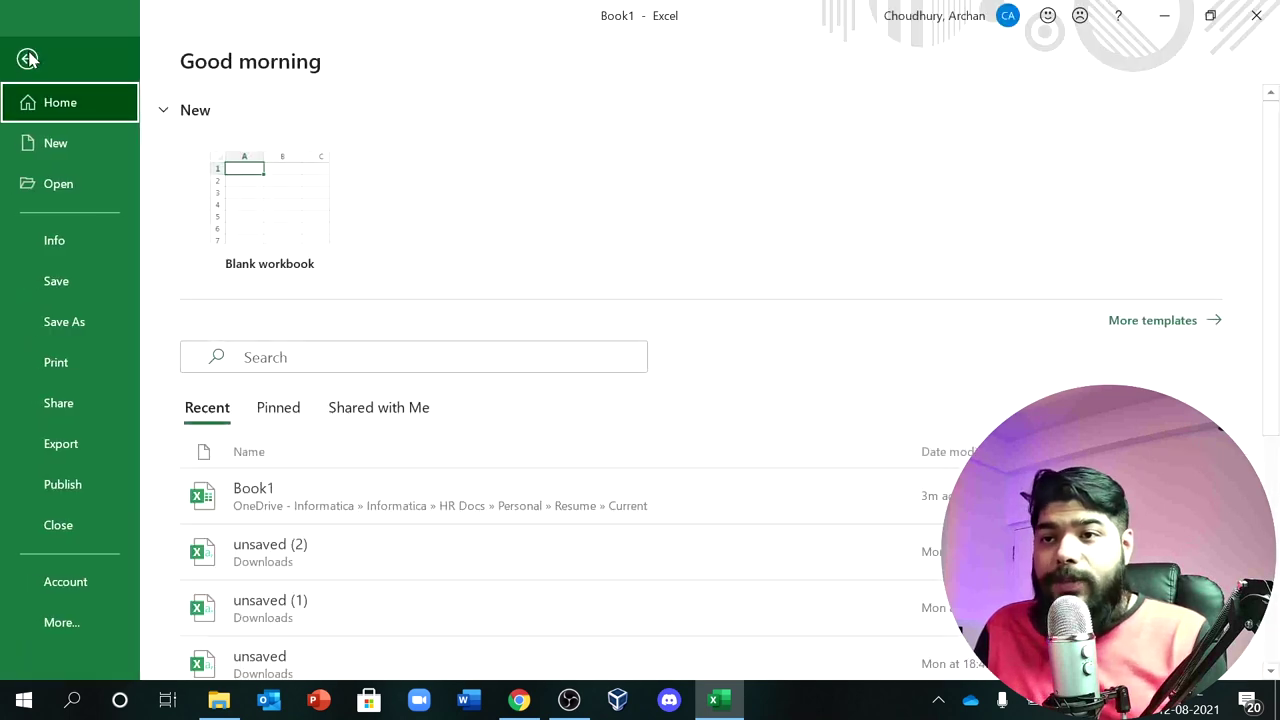
pyautogui.click(82, 321)
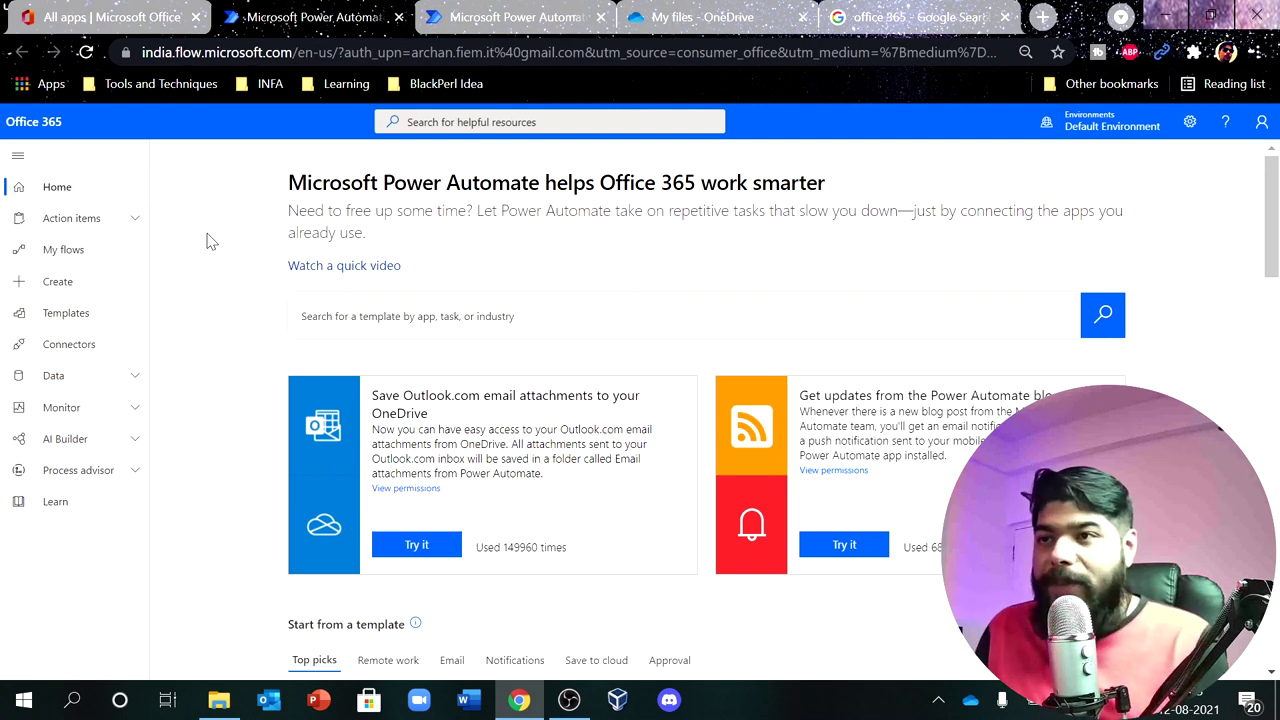
pyautogui.click(722, 22)
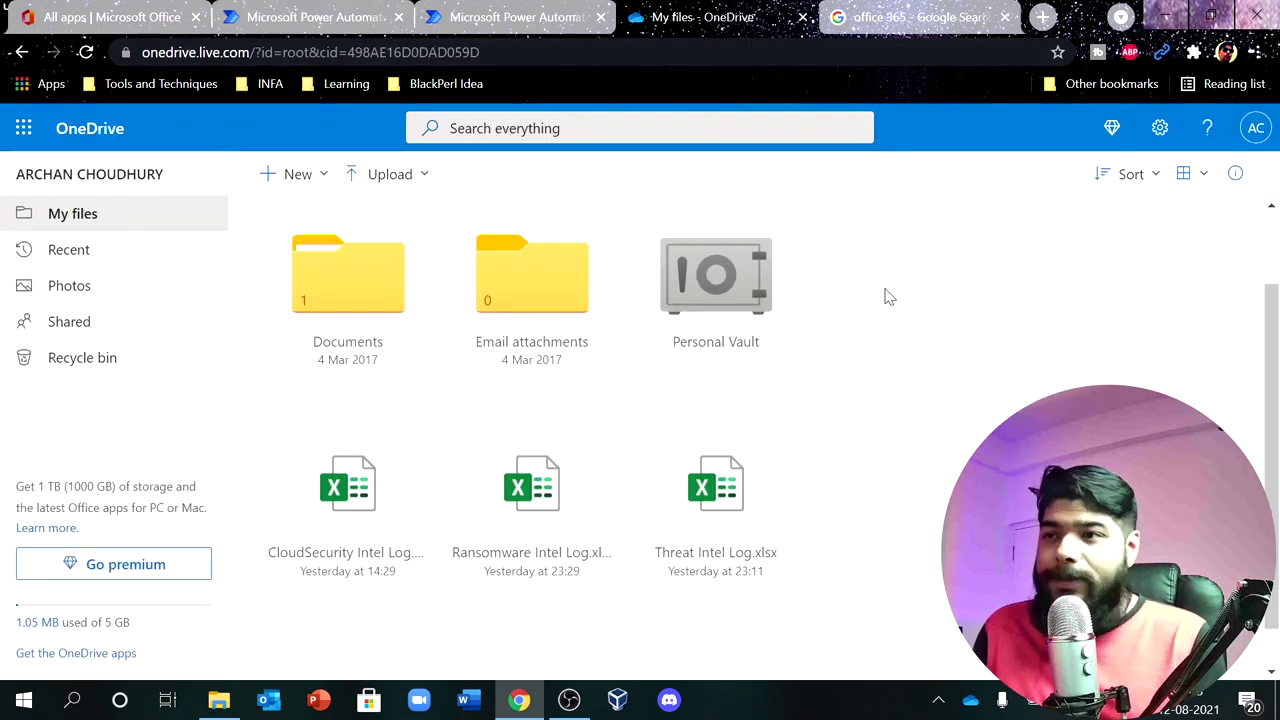
pyautogui.click(912, 18)
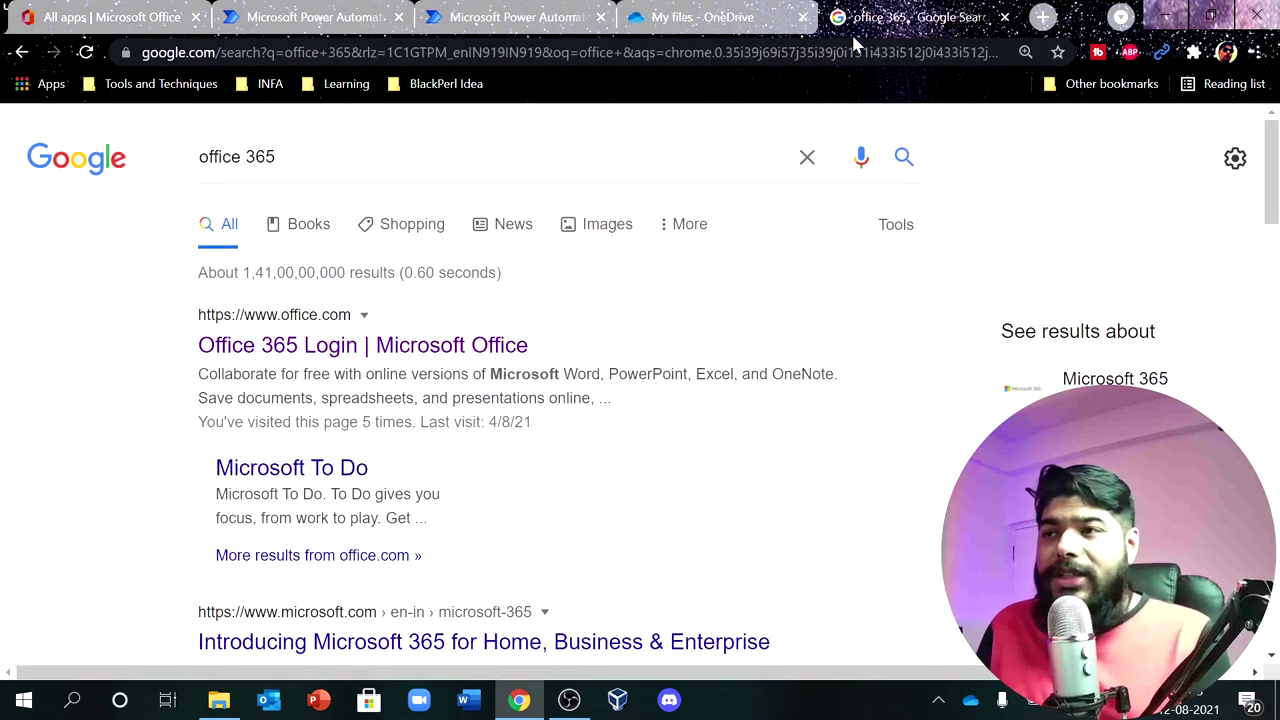
pyautogui.click(798, 56)
pyautogui.write('obs')
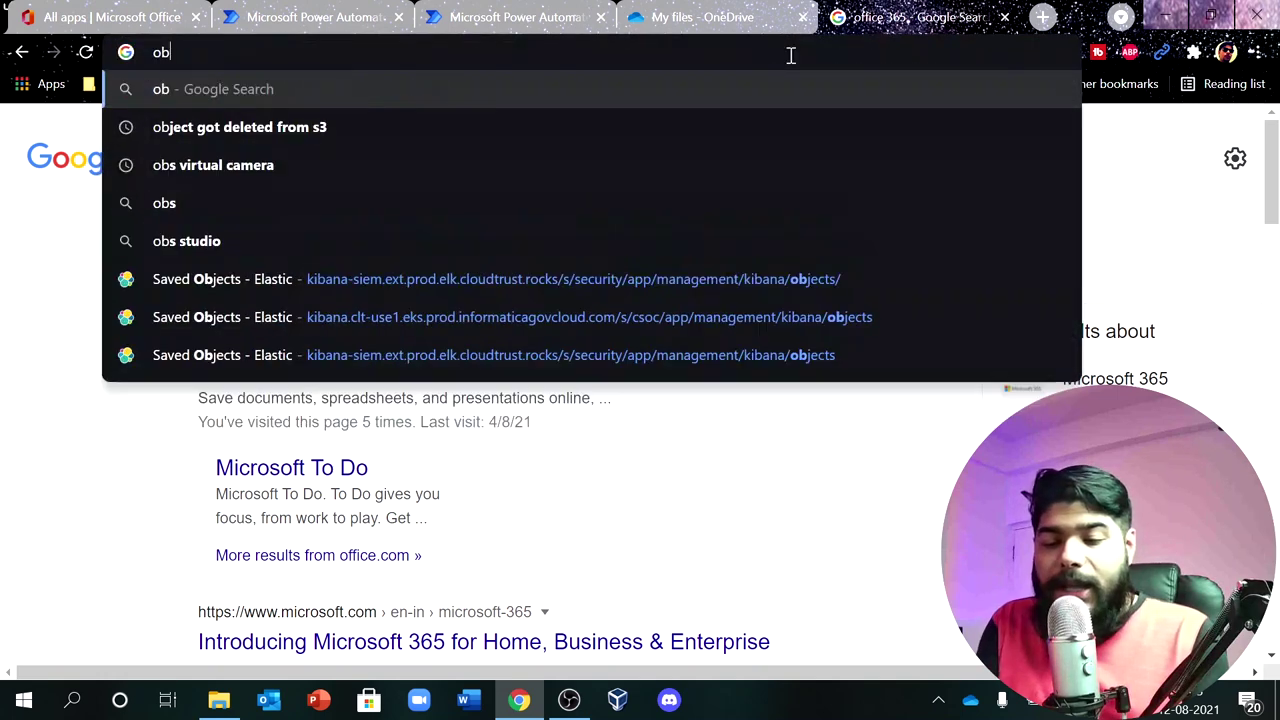
pyautogui.press('BackSpace')
pyautogui.press('BackSpace')
pyautogui.write('nef')
pyautogui.press('BackSpace')
pyautogui.write('drive')
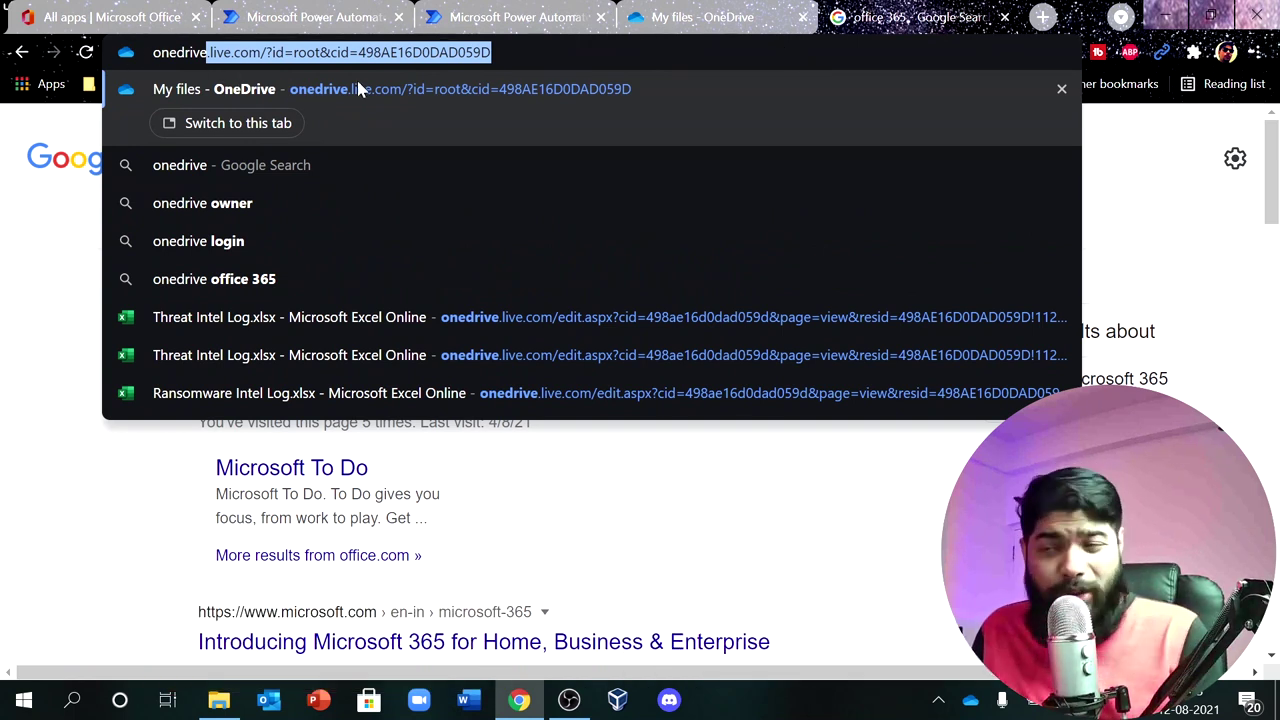
# Upload the BP-TI workbook from the desktop to My files in OneDrive.
pyautogui.click(687, 10)
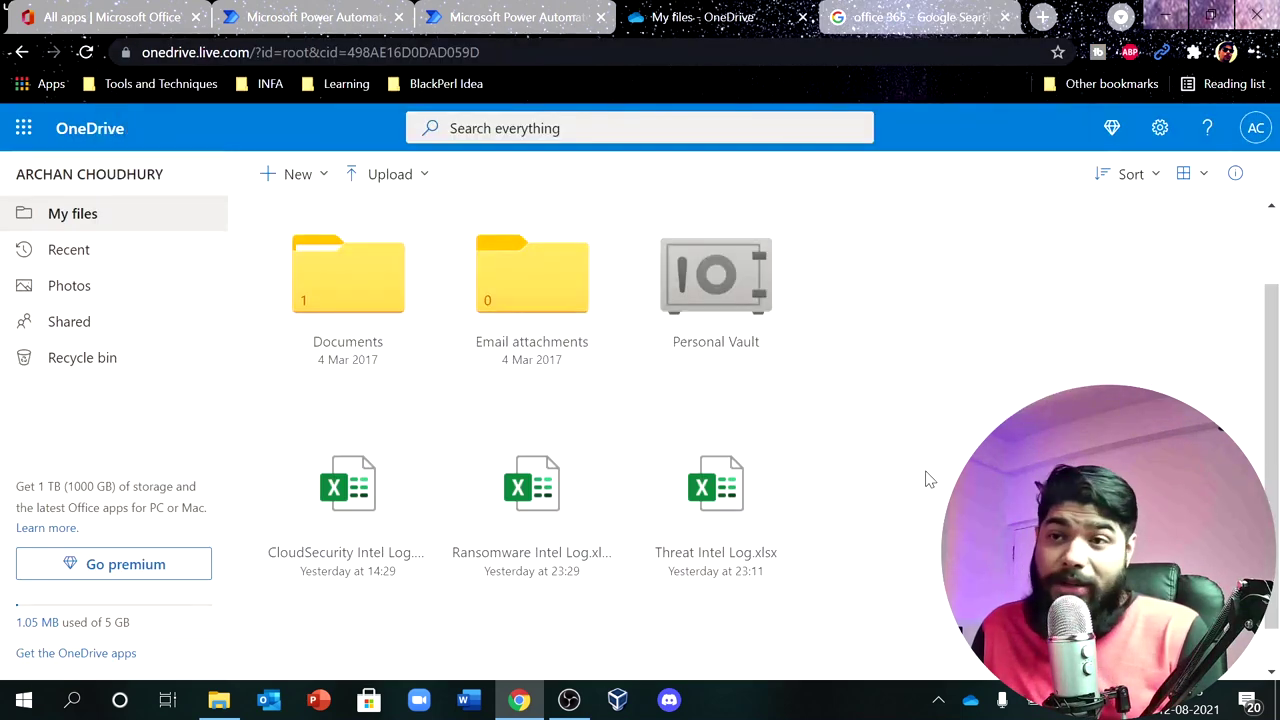
pyautogui.click(1211, 17)
pyautogui.moveTo(742, 200); pyautogui.dragTo(720, 613)
pyautogui.scroll(-2, 676, 498)
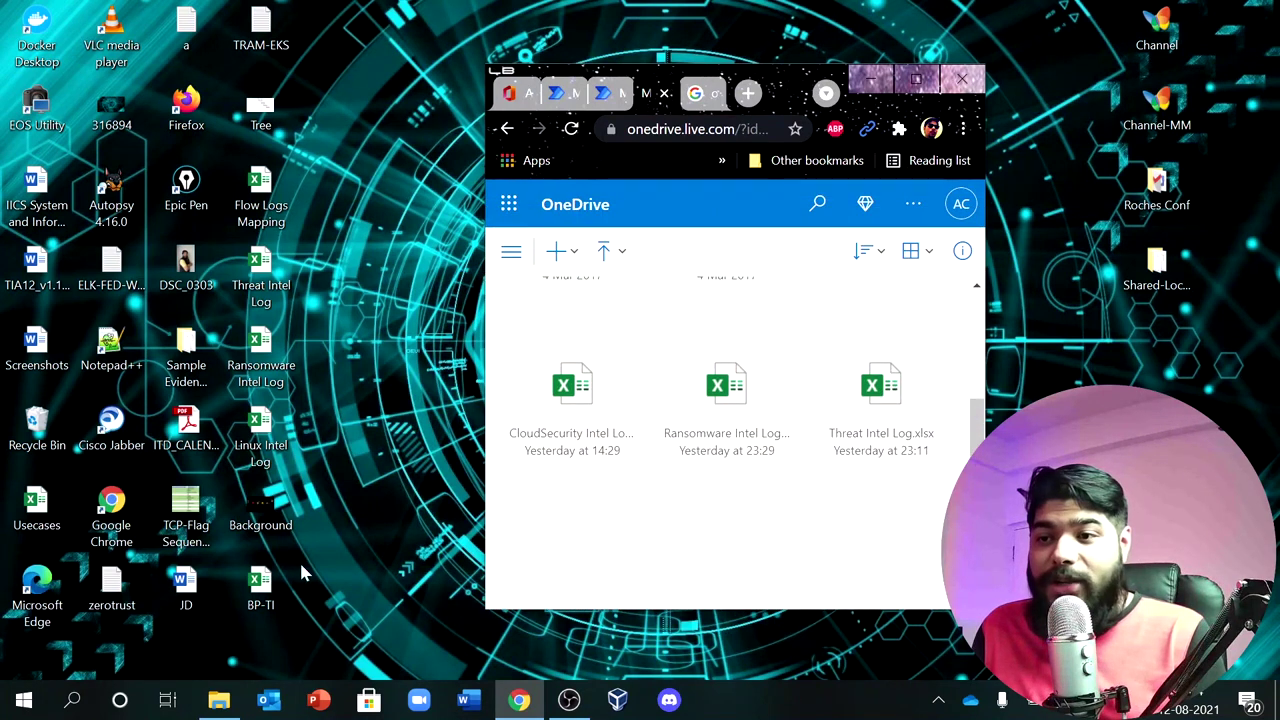
pyautogui.moveTo(505, 490); pyautogui.dragTo(703, 531)
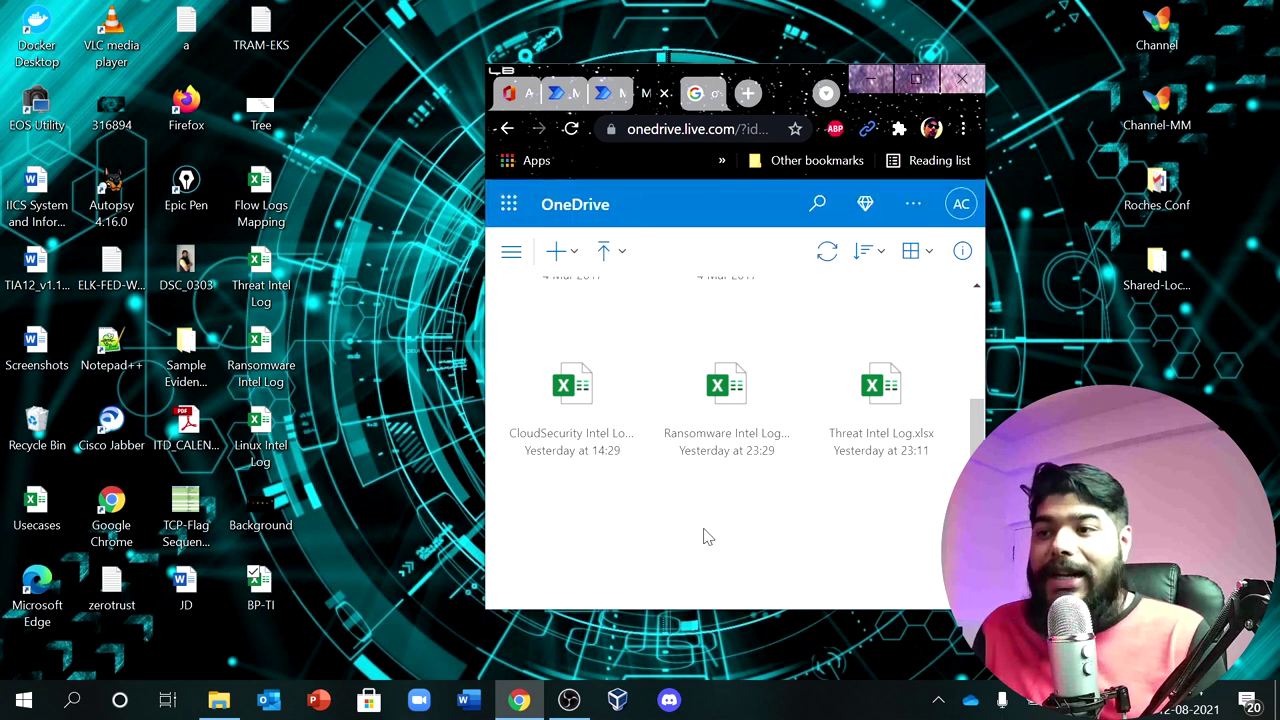
pyautogui.click(922, 80)
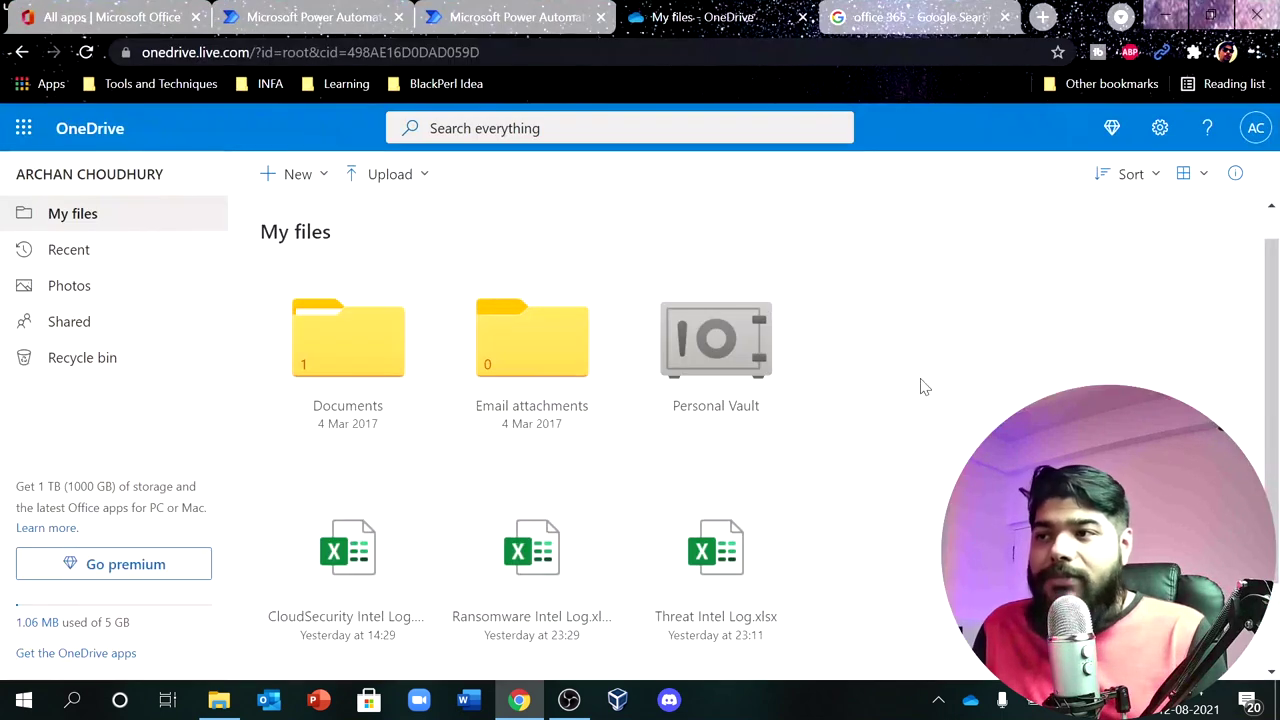
pyautogui.scroll(-1, 970, 423)
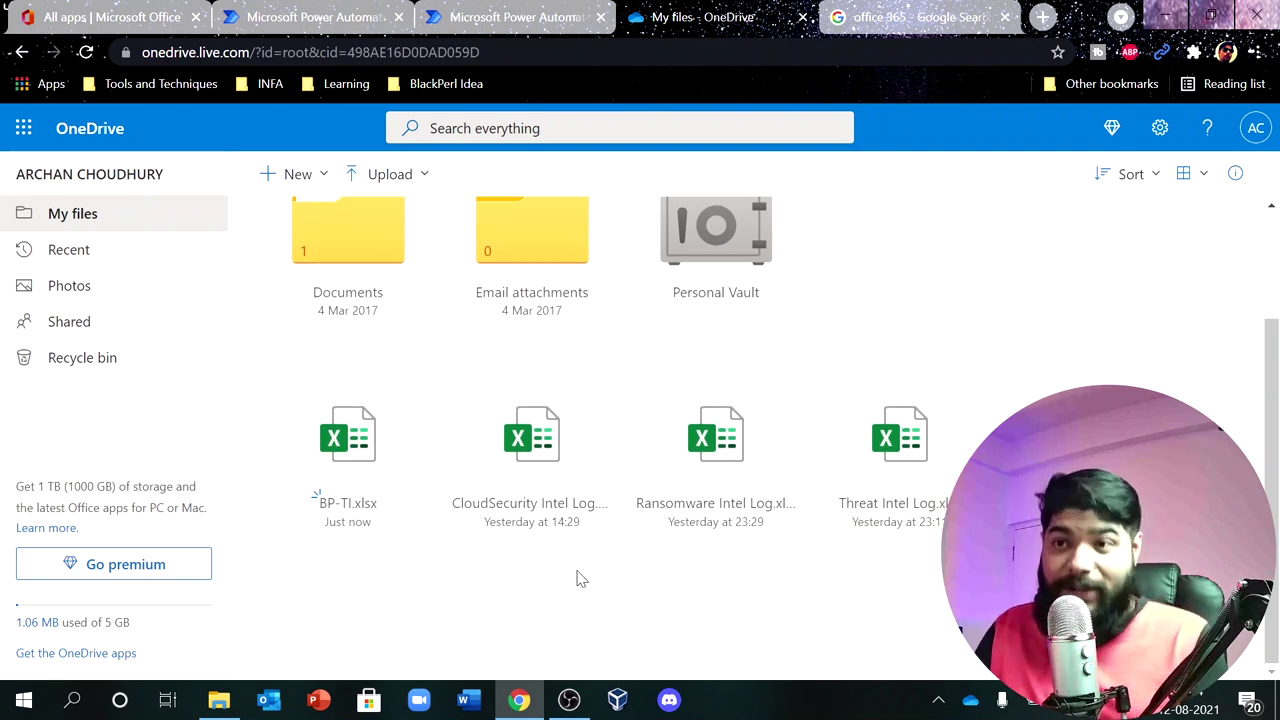
# Switch to Power Automate and create an automated cloud flow named BlackPerl TI with the Twitter trigger "When a new tweet is posted".
pyautogui.hotkey('ctrl', '2')
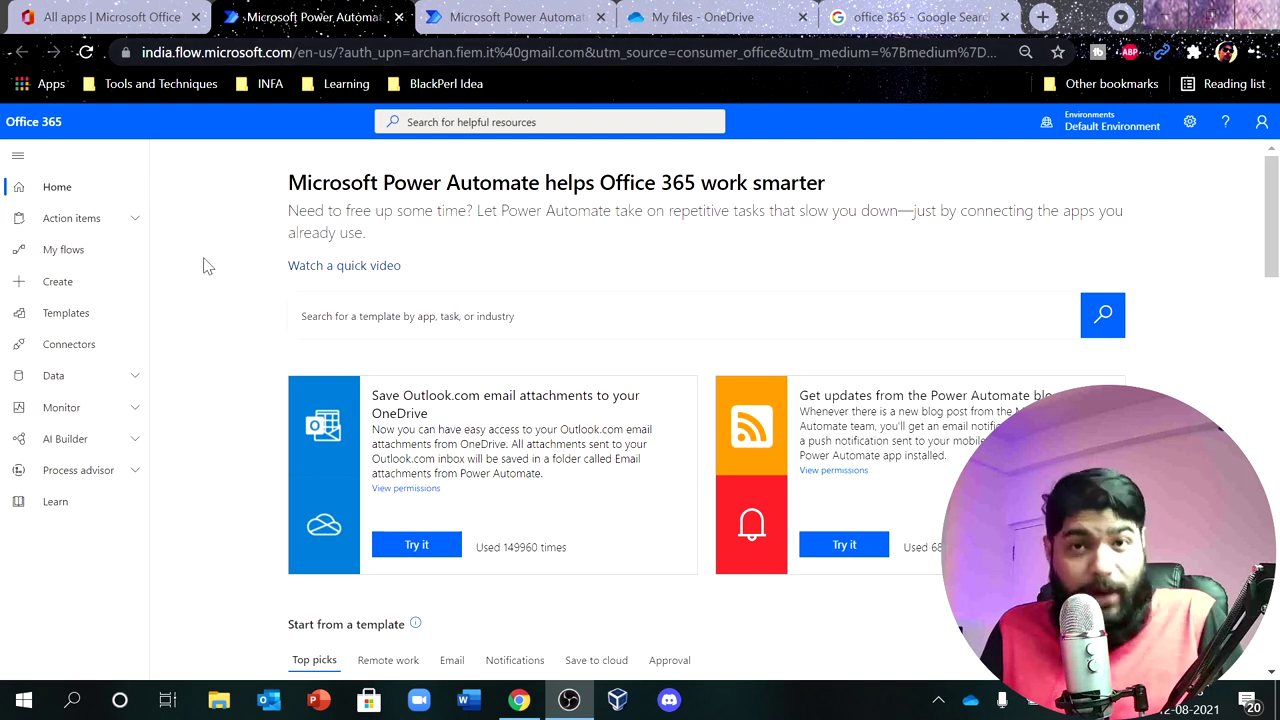
pyautogui.click(63, 250)
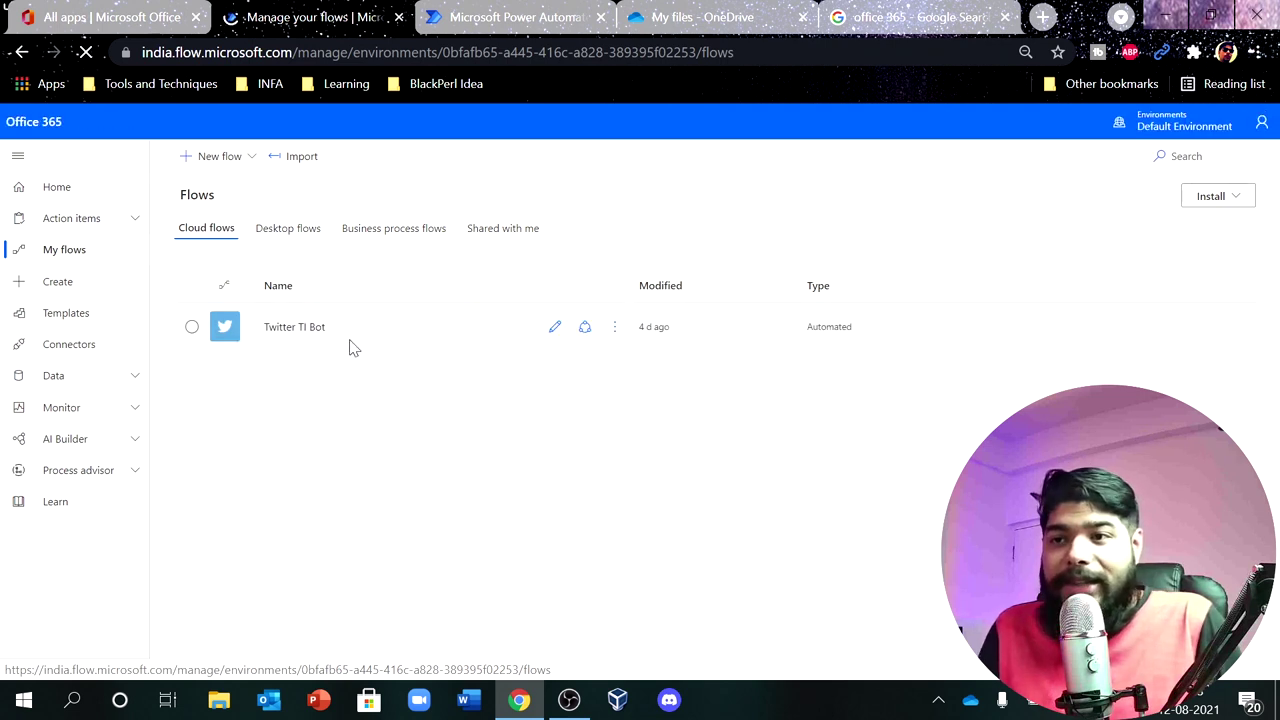
pyautogui.click(86, 288)
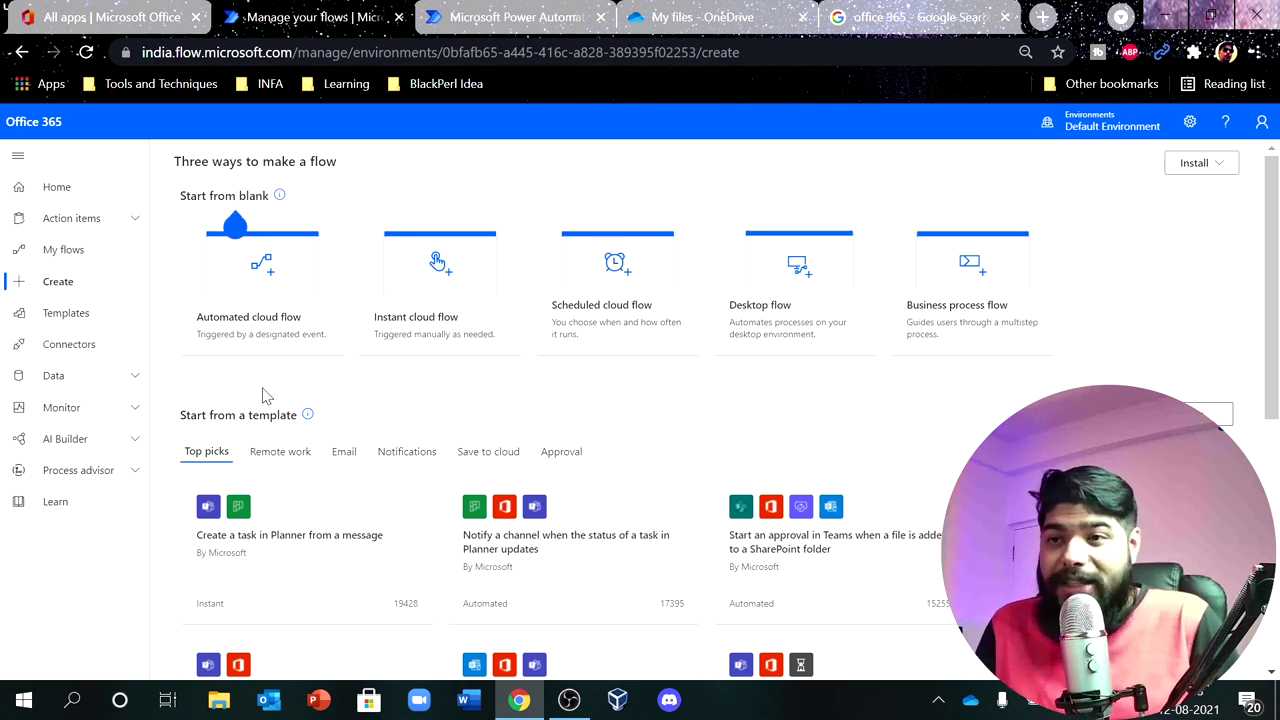
pyautogui.click(248, 307)
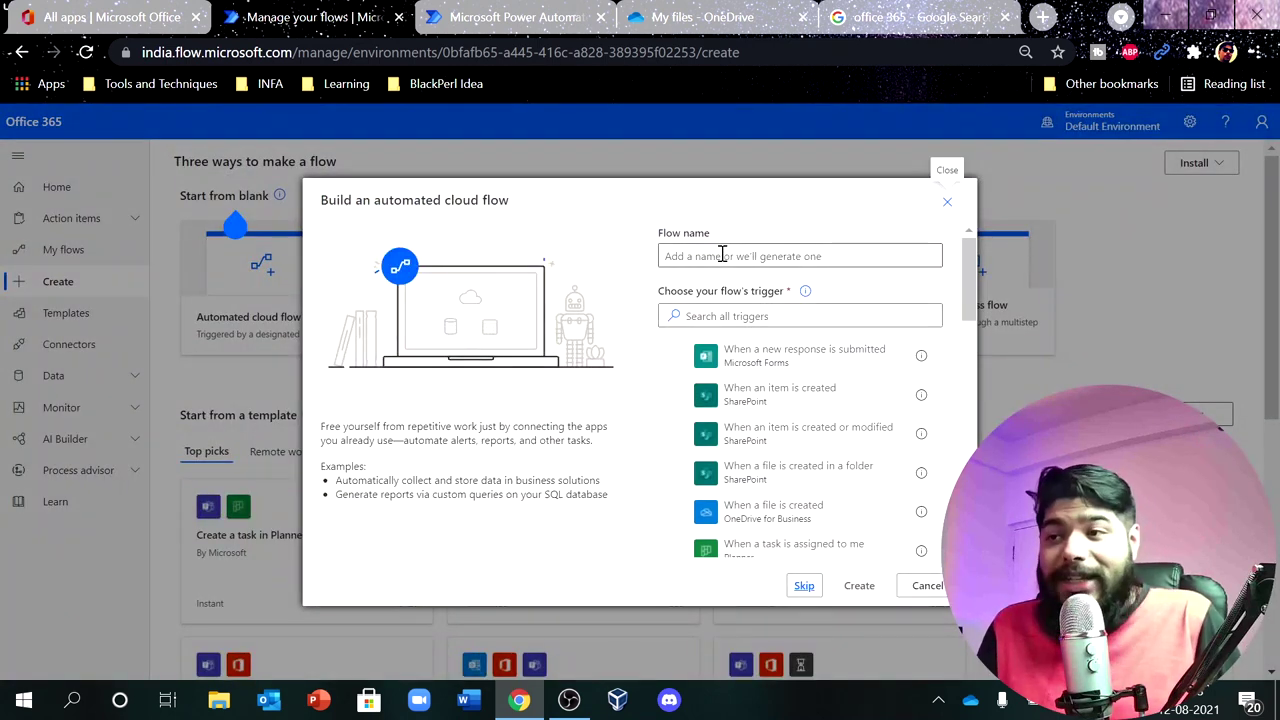
pyautogui.click(776, 258)
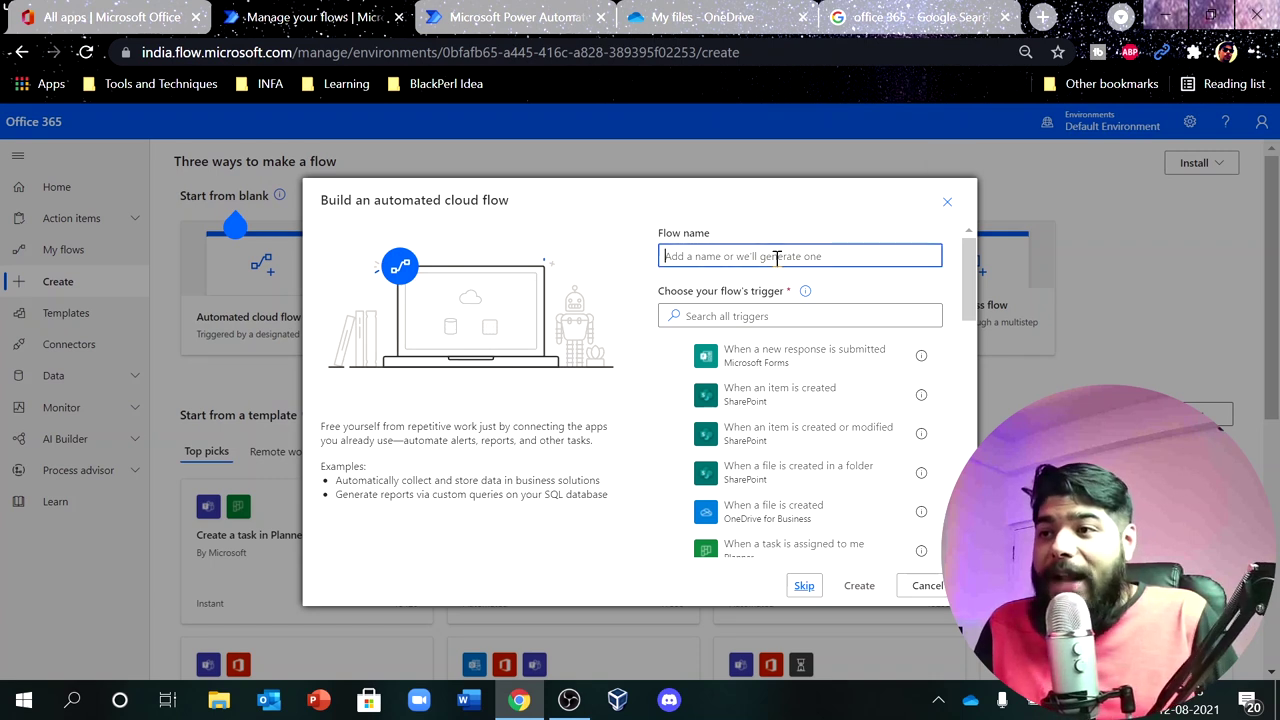
pyautogui.write('BlackPerl T')
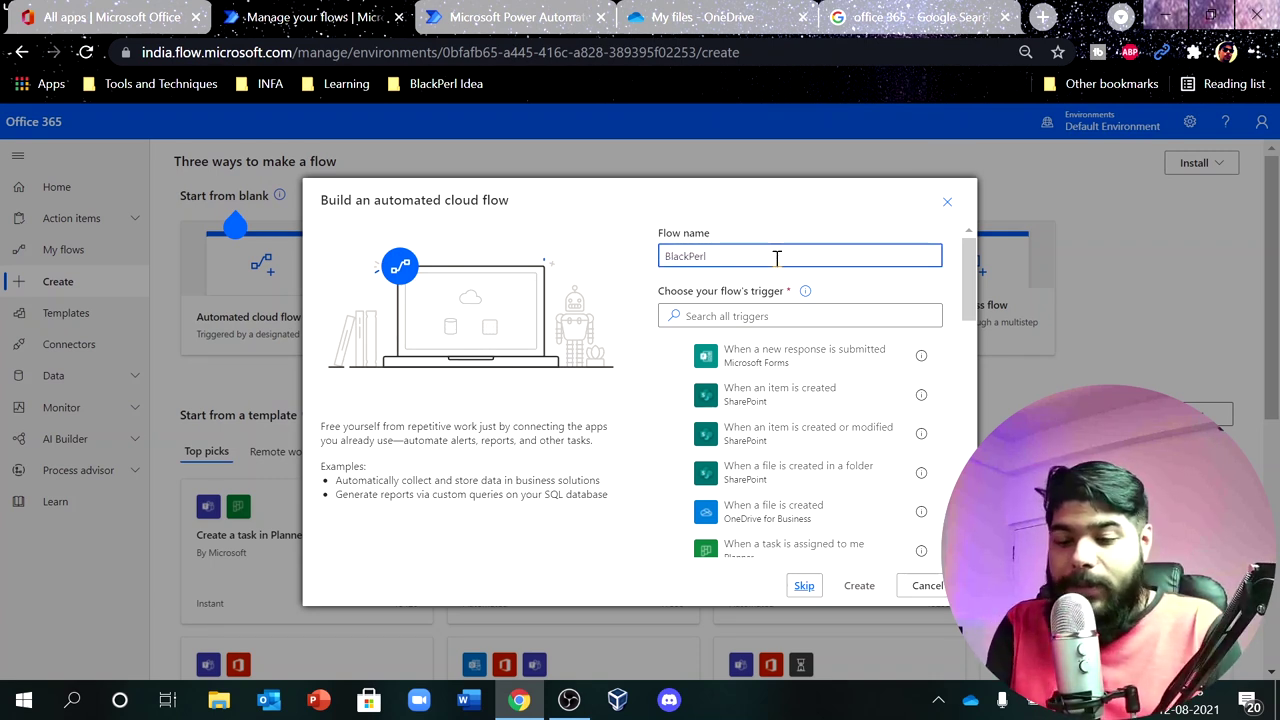
pyautogui.click(766, 316)
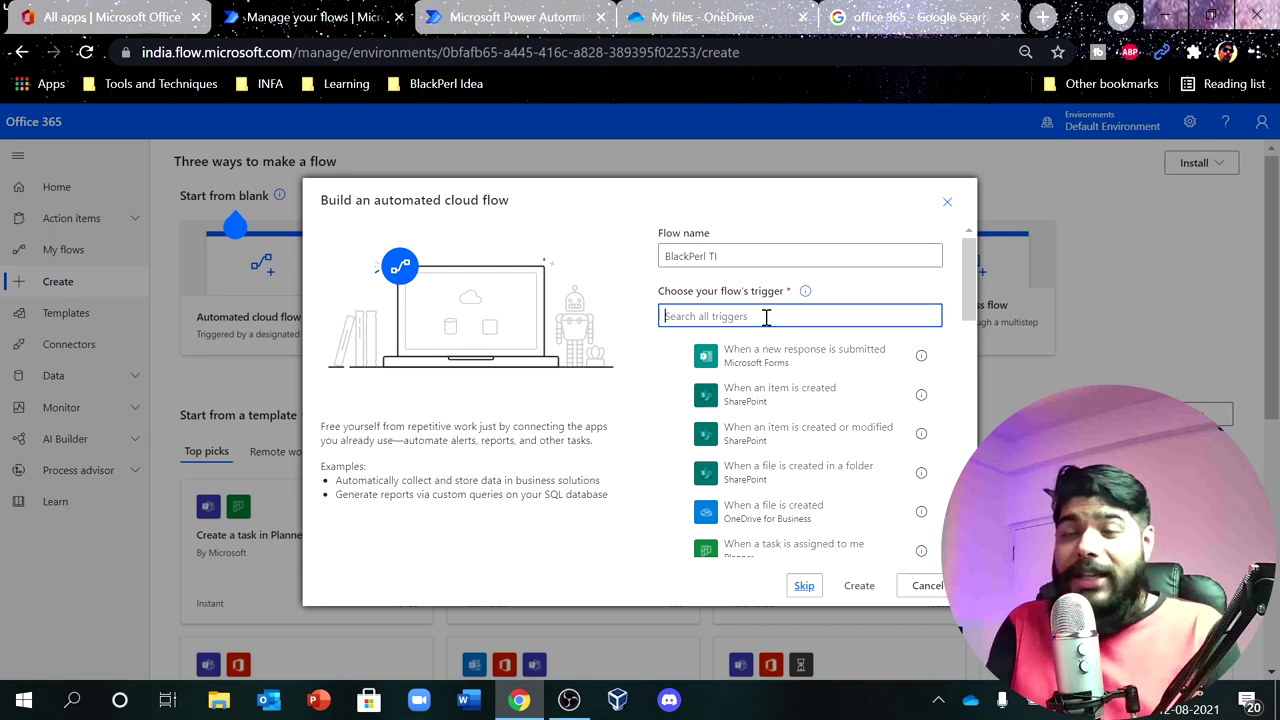
pyautogui.write('tweet')
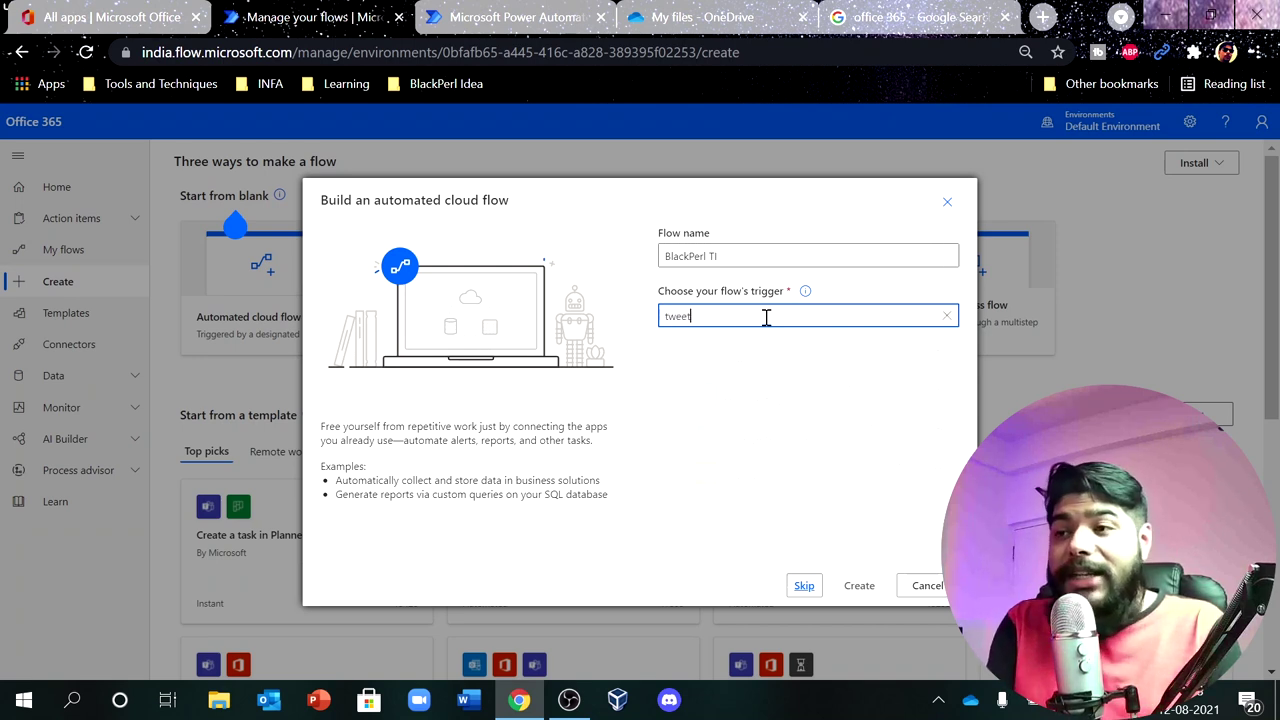
pyautogui.click(760, 360)
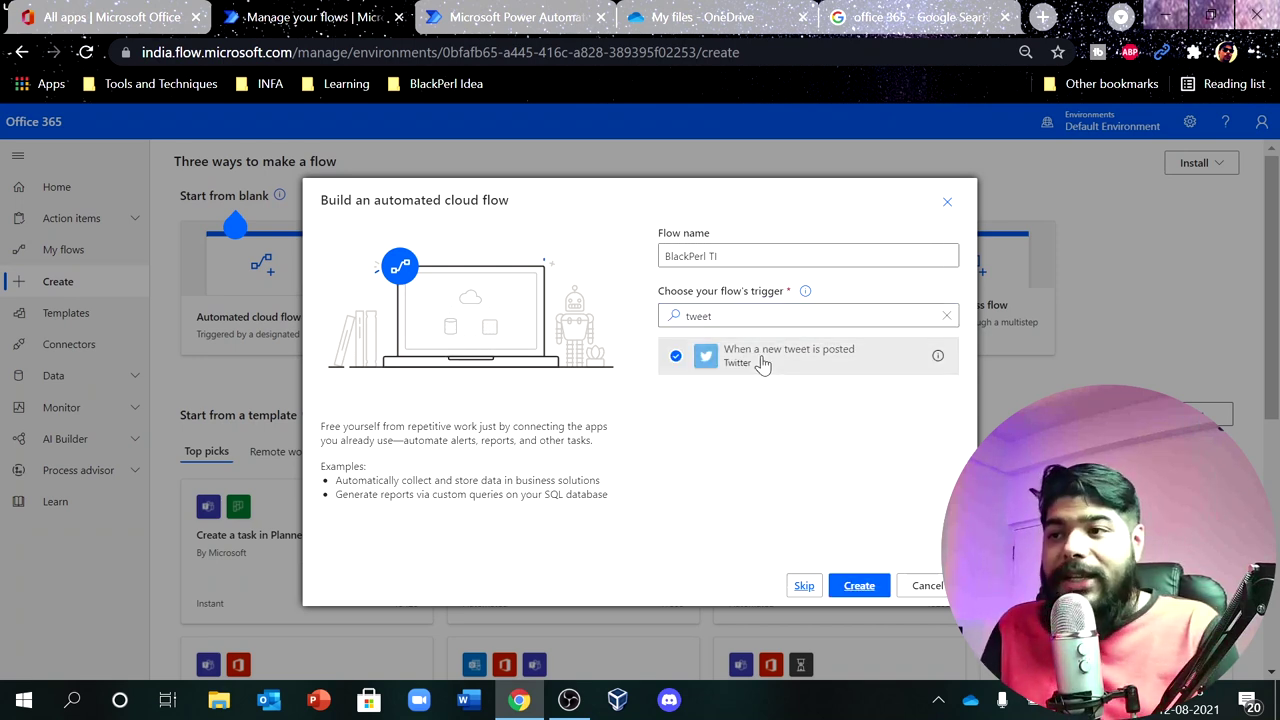
pyautogui.click(858, 585)
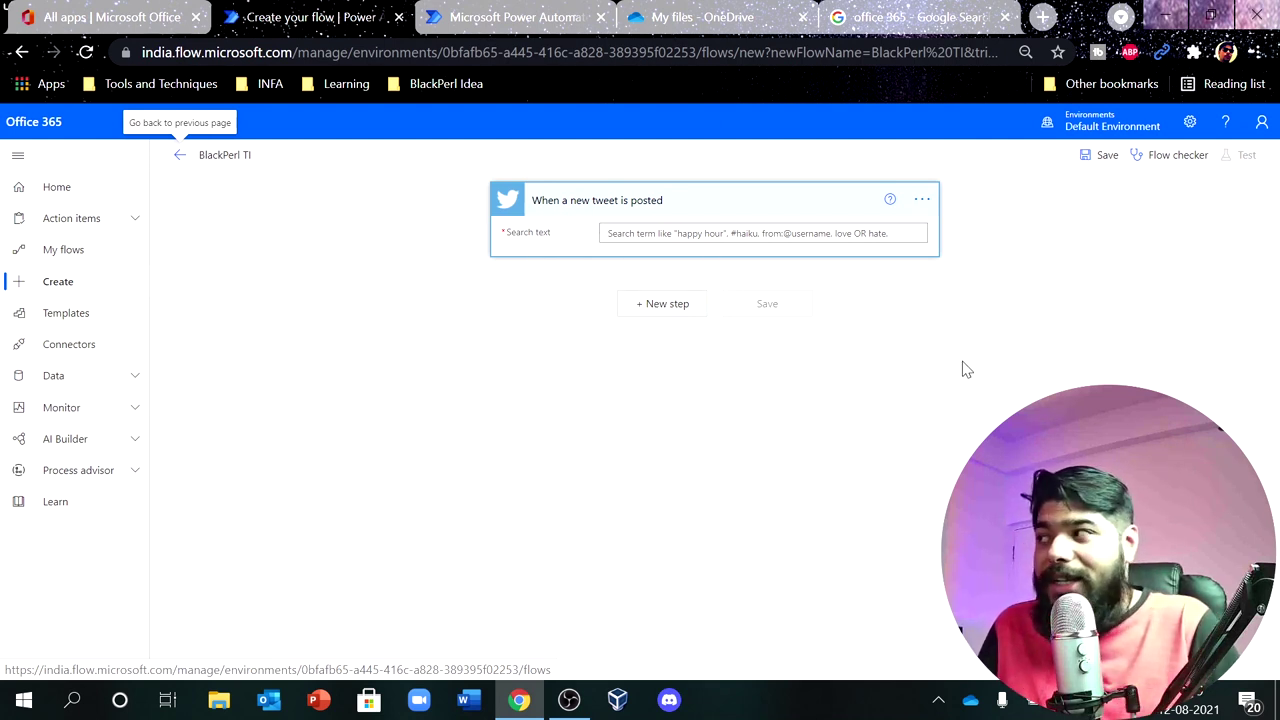
pyautogui.hotkey('ctrl', '+')
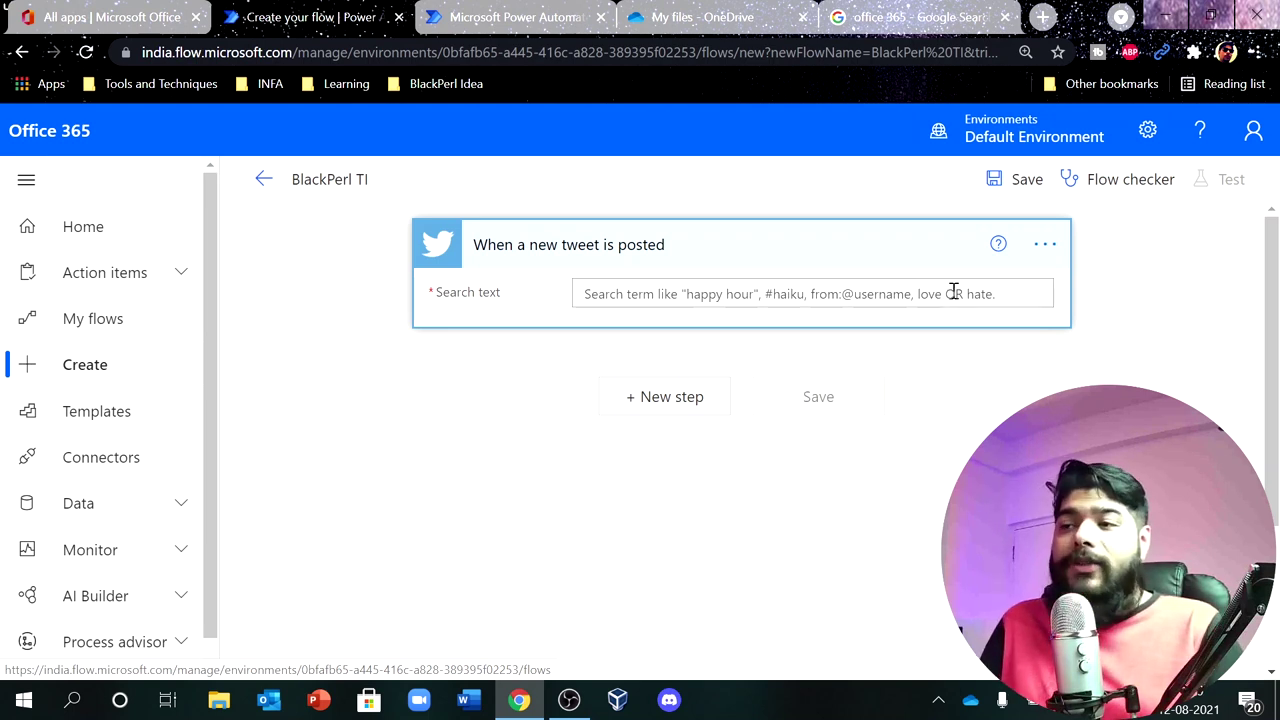
pyautogui.click(720, 292)
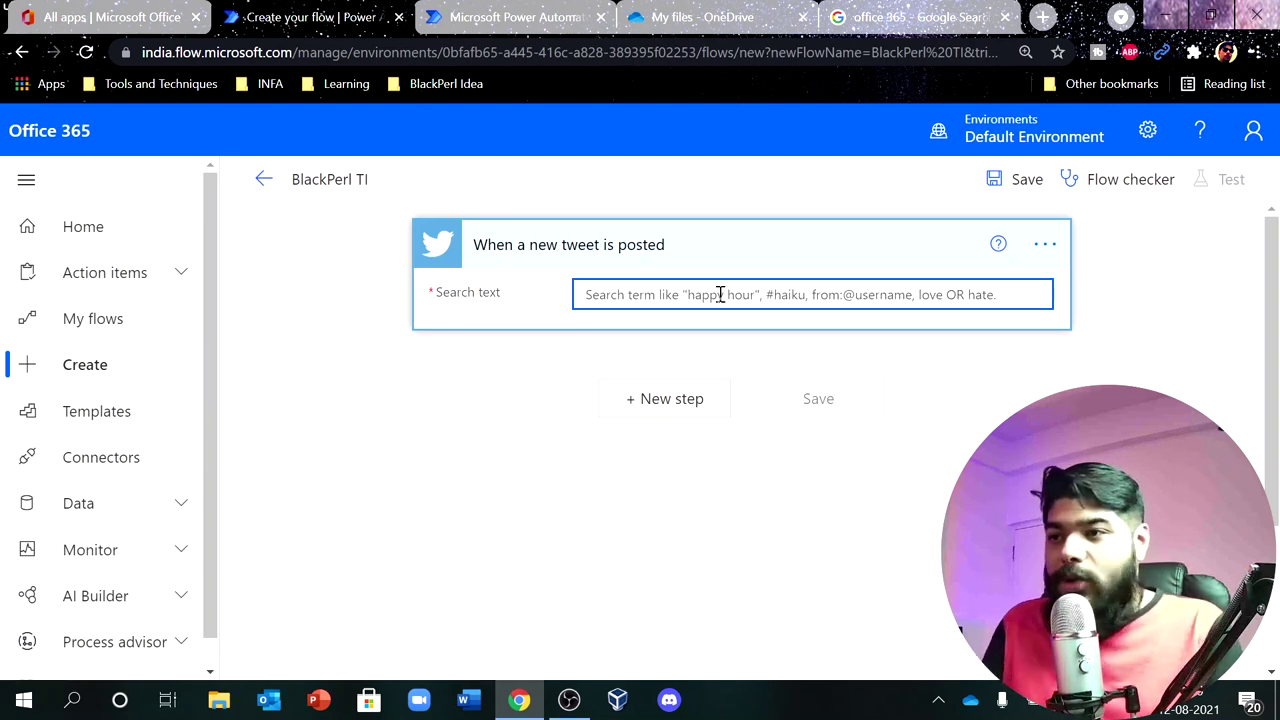
pyautogui.write('fr')
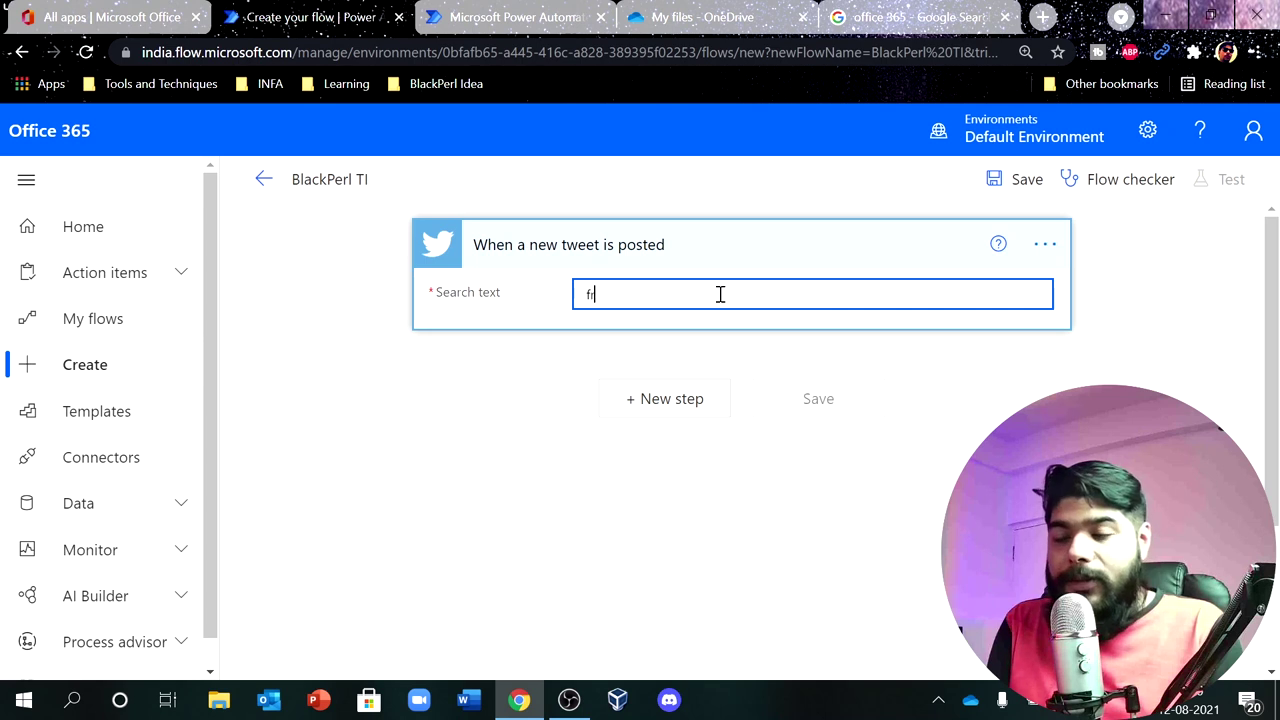
pyautogui.write('om:@')
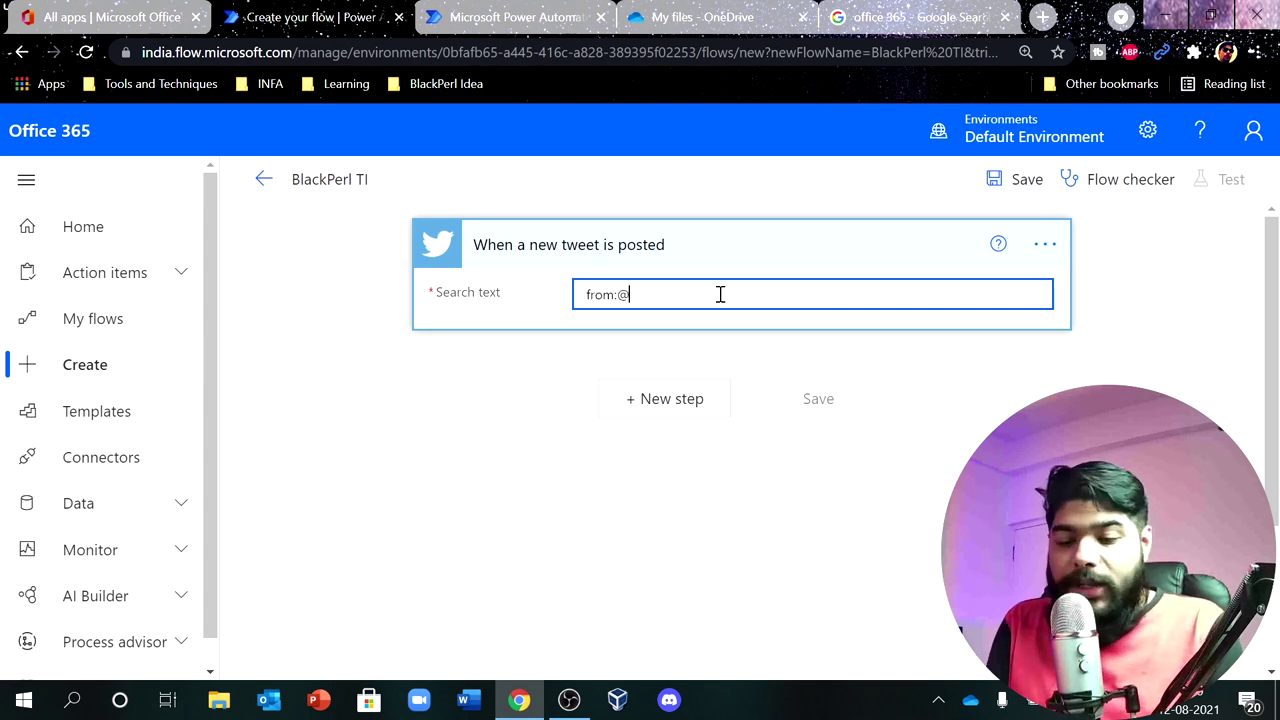
pyautogui.write('blackperl_dfir OR #')
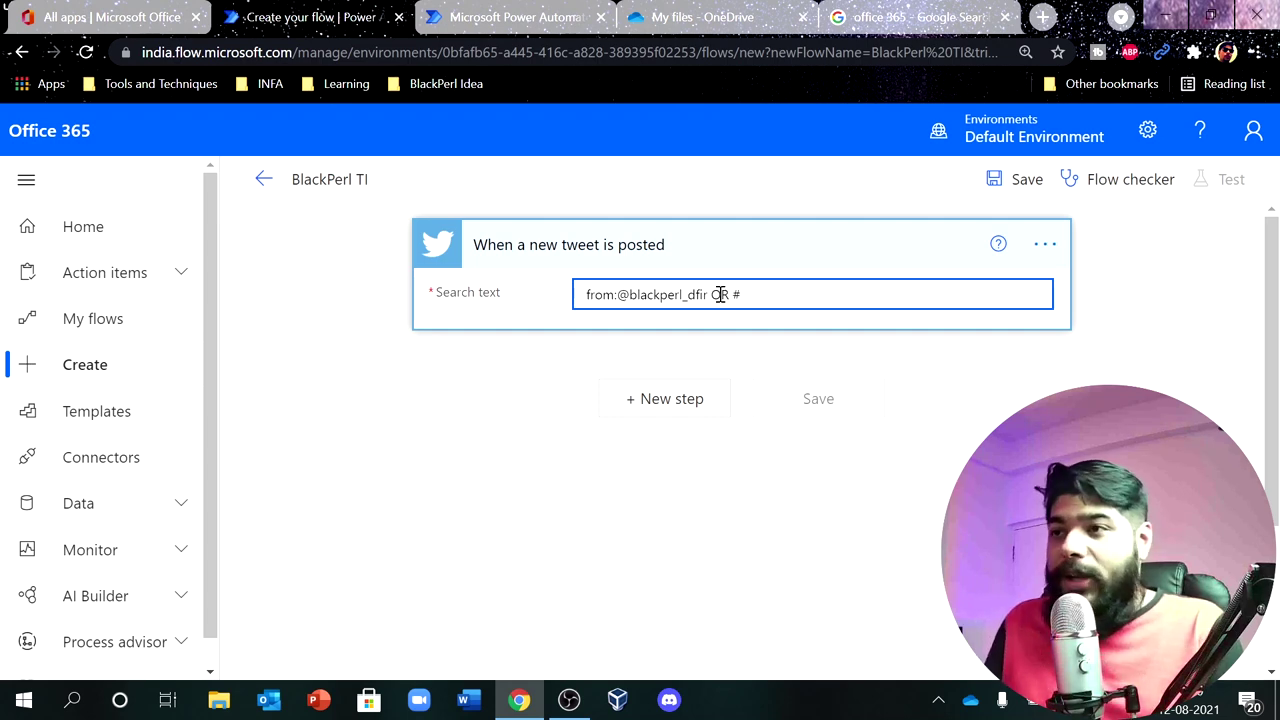
# Open Twitter in a new browser tab, search for the hashtag #ThreatIntelligence and copy it.
pyautogui.click(1043, 17)
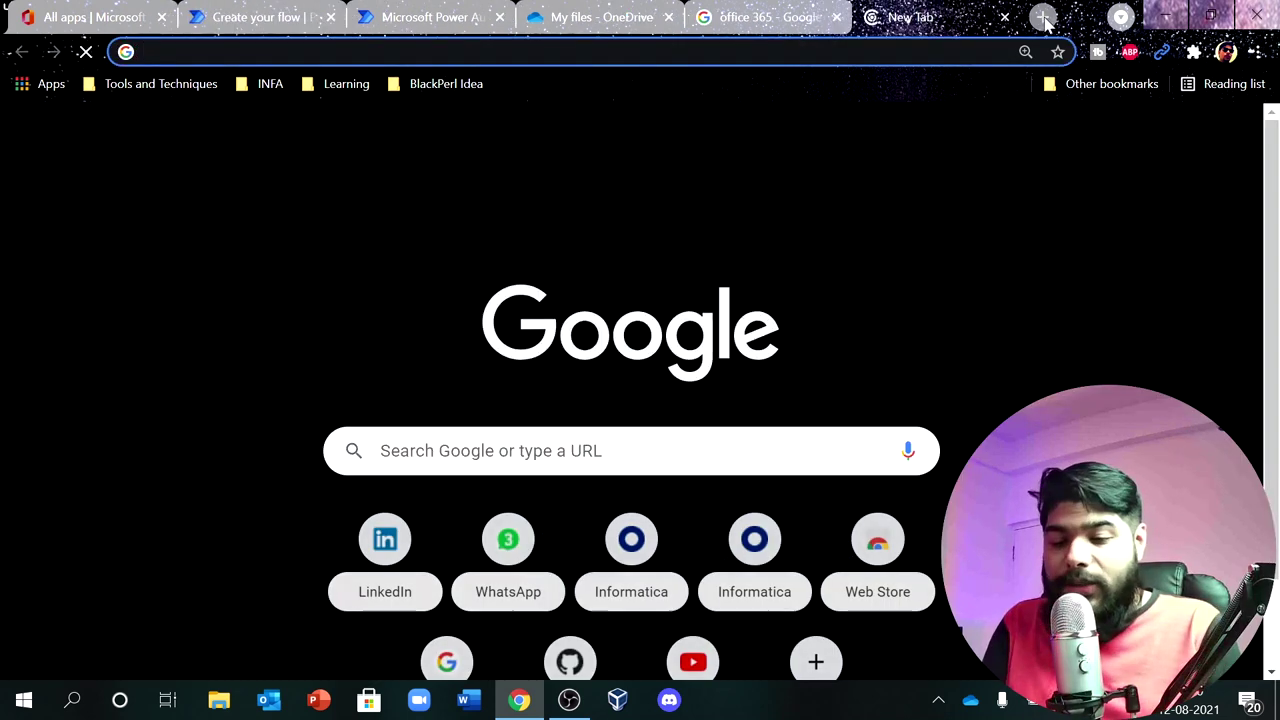
pyautogui.write('twi')
pyautogui.press('Return')
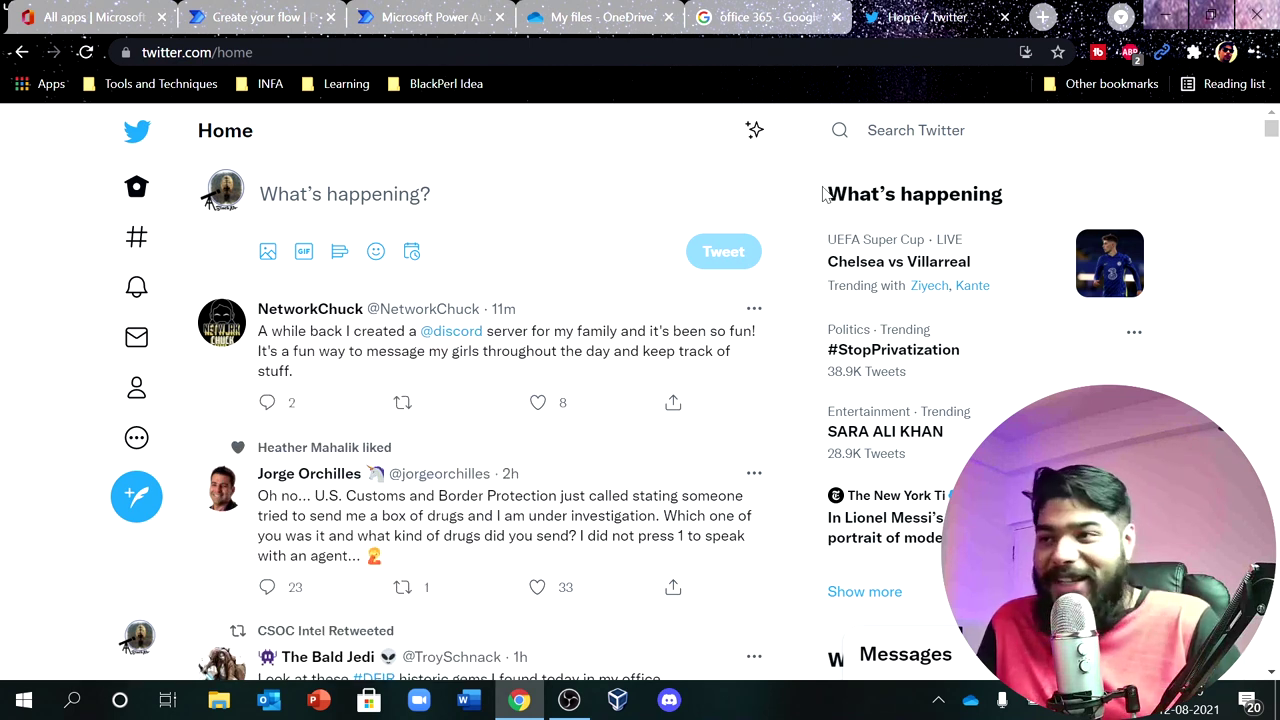
pyautogui.click(897, 143)
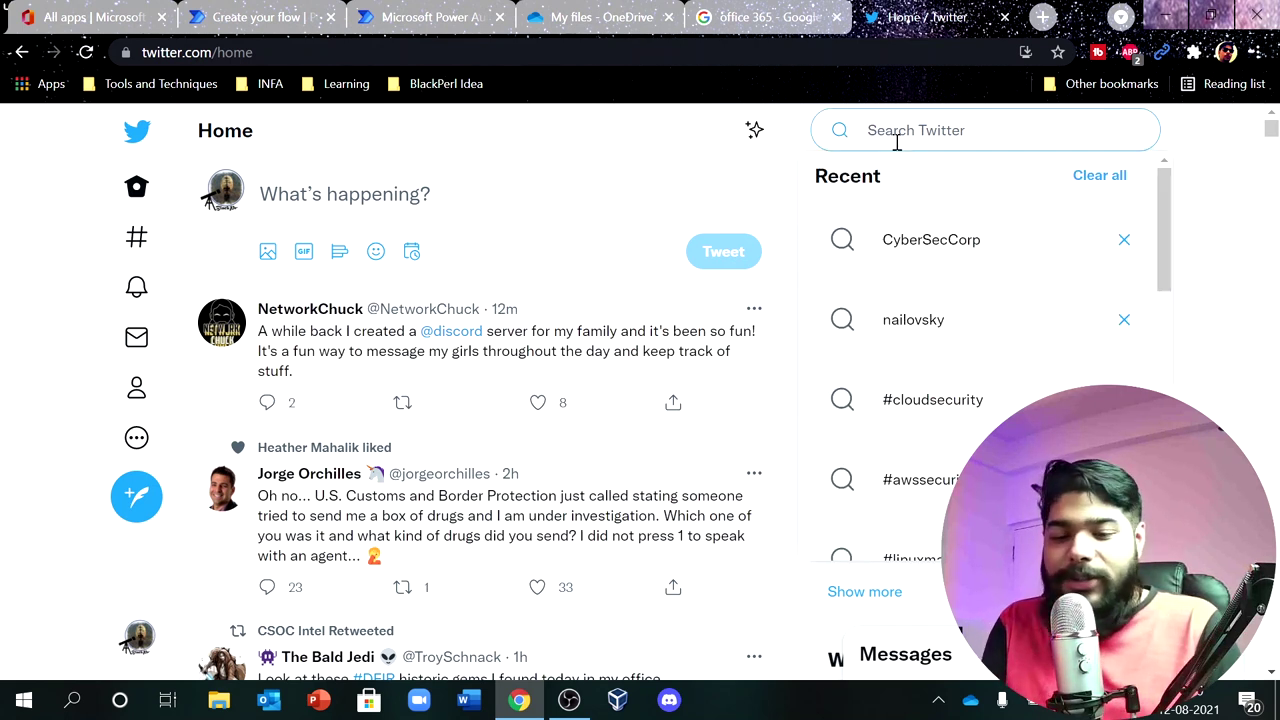
pyautogui.write('#thre')
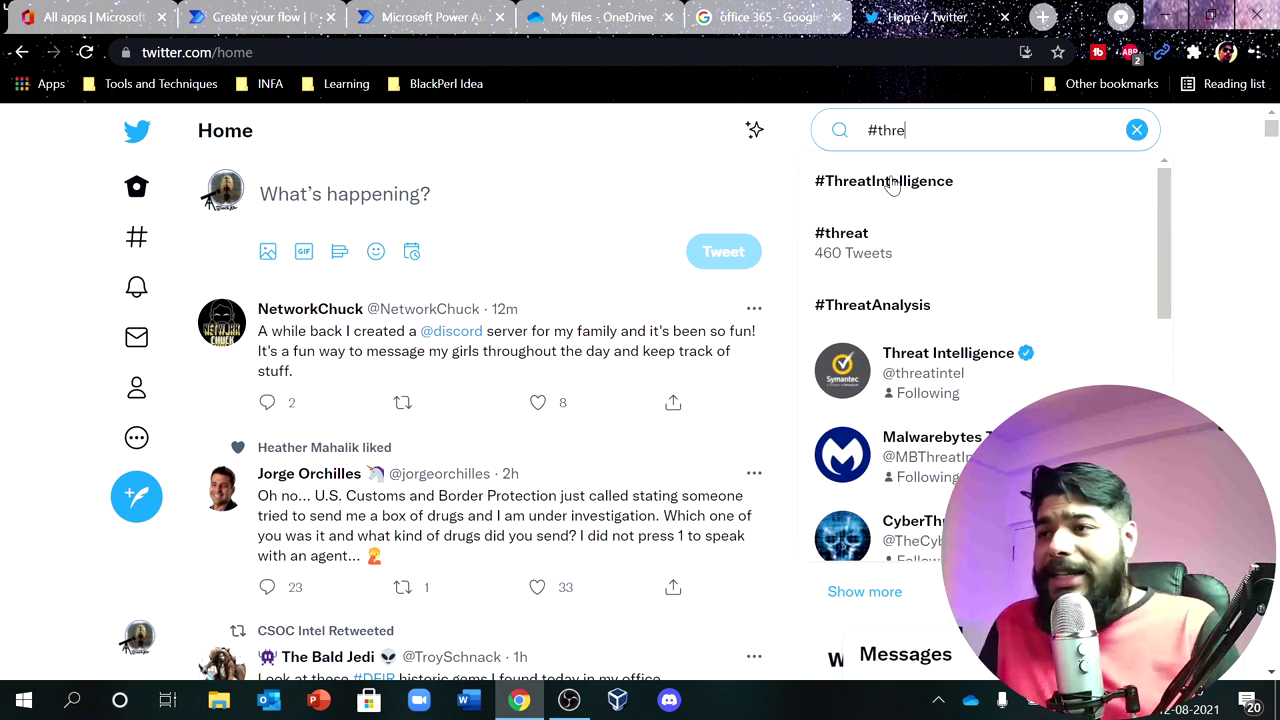
pyautogui.click(889, 181)
pyautogui.moveTo(466, 129); pyautogui.dragTo(312, 130)
pyautogui.hotkey('ctrl', 'c')
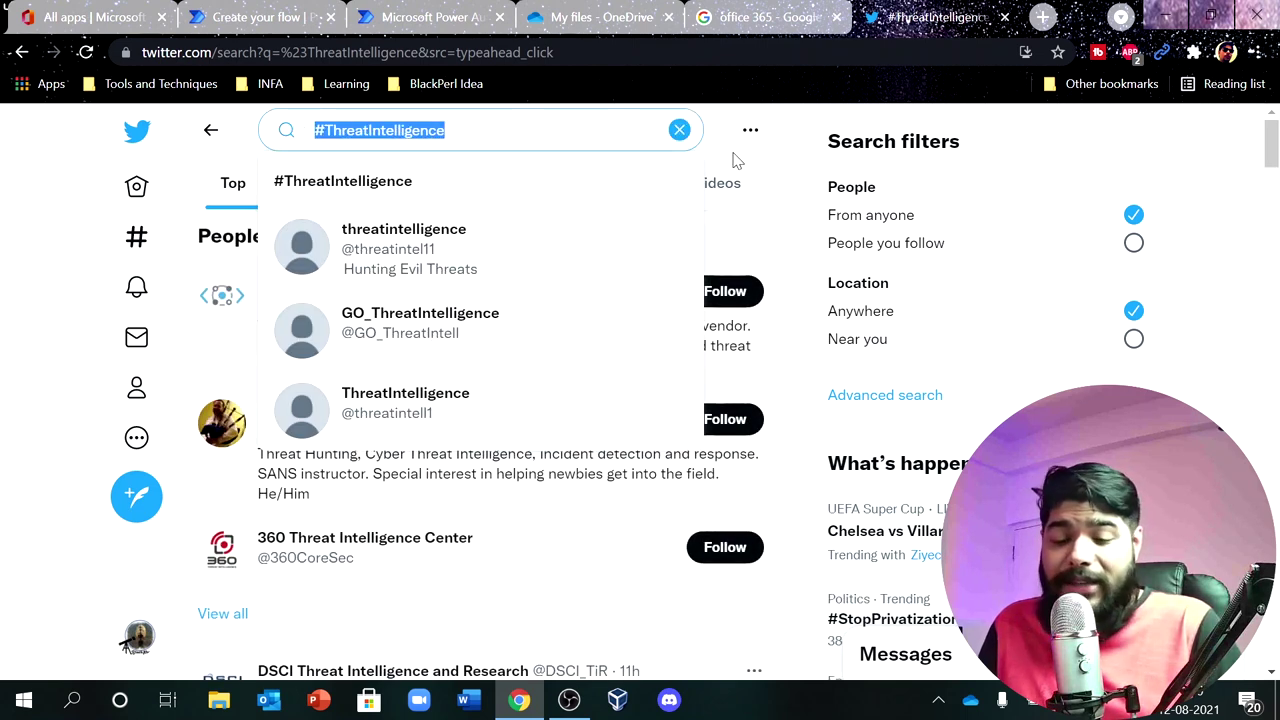
pyautogui.click(262, 17)
pyautogui.hotkey('ctrl', 'v')
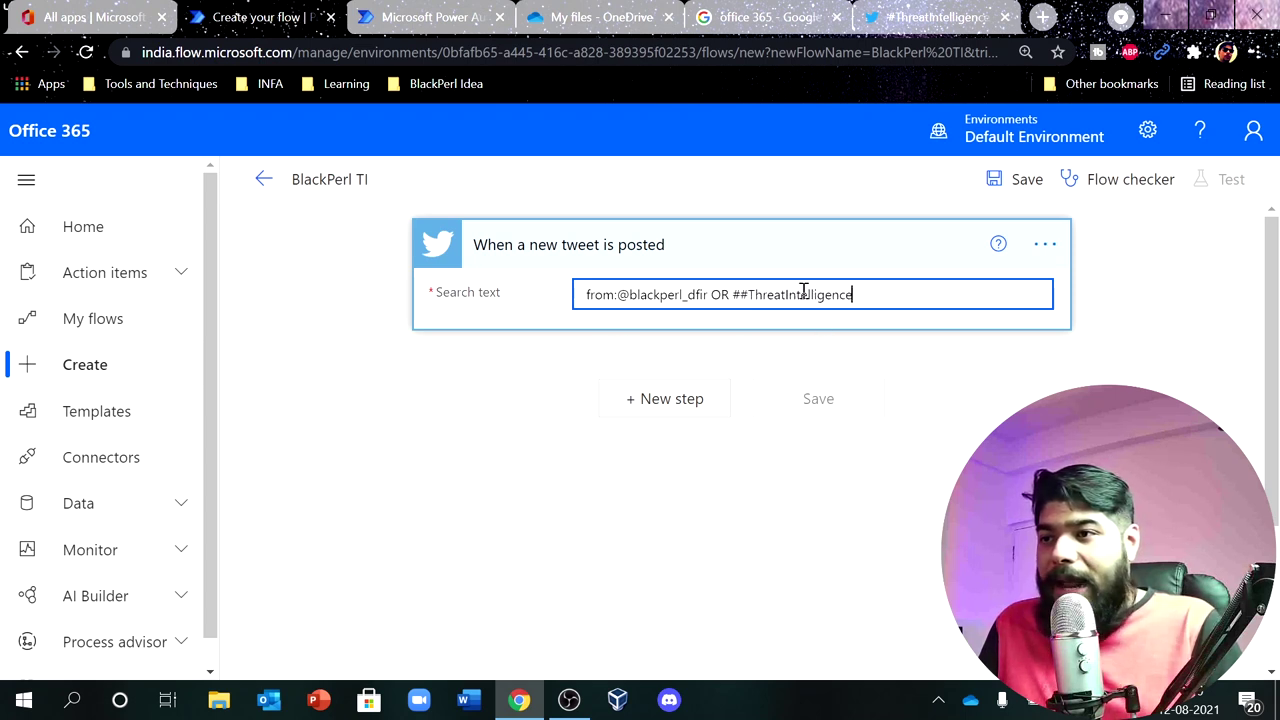
pyautogui.click(749, 295)
pyautogui.press('BackSpace')
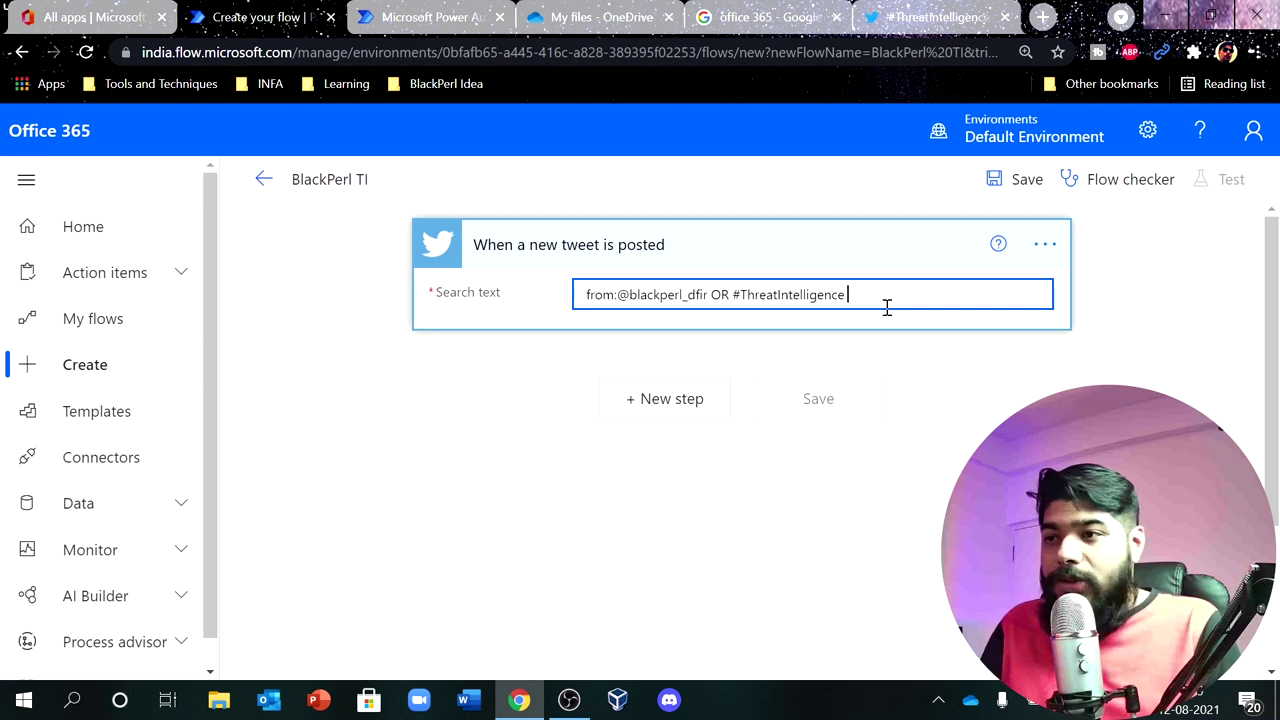
# Switch to Twitter, search for #ThreatIntel and examine how the top tweets use the hashtag.
pyautogui.click(922, 22)
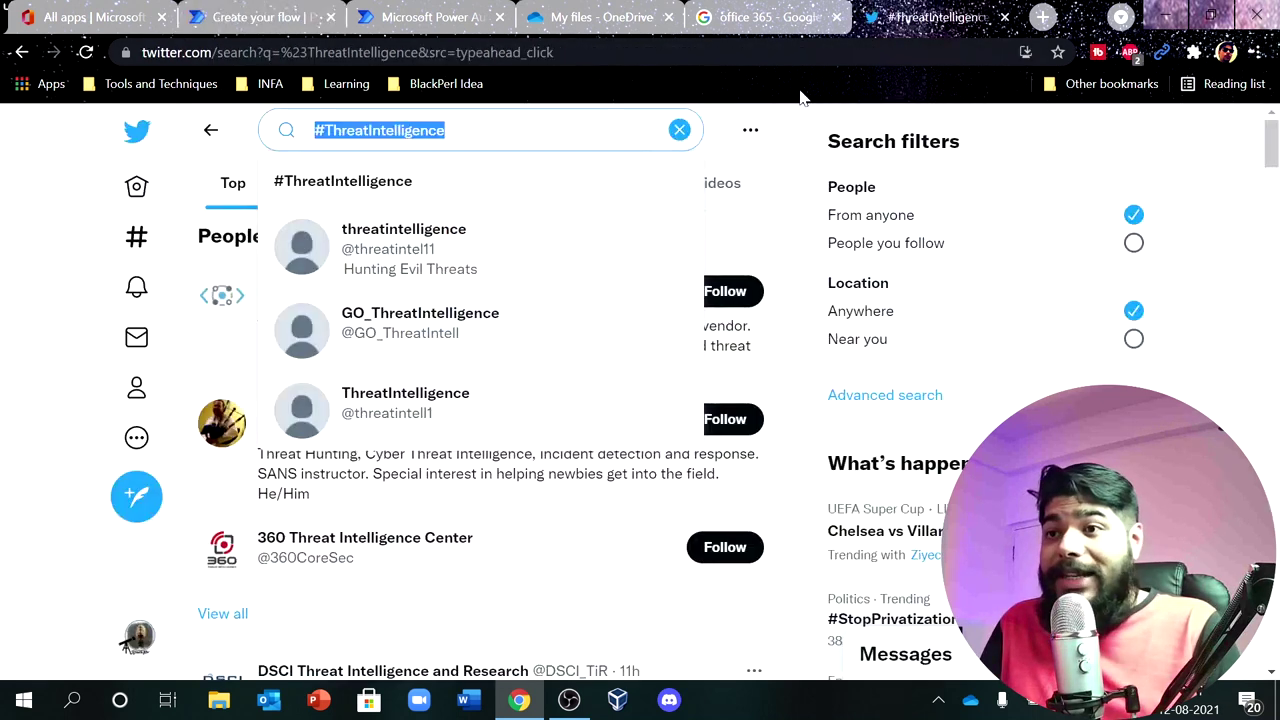
pyautogui.click(492, 133)
pyautogui.press('BackSpace')
pyautogui.press('BackSpace')
pyautogui.press('BackSpace')
pyautogui.press('BackSpace')
pyautogui.press('BackSpace')
pyautogui.press('BackSpace')
pyautogui.press('BackSpace')
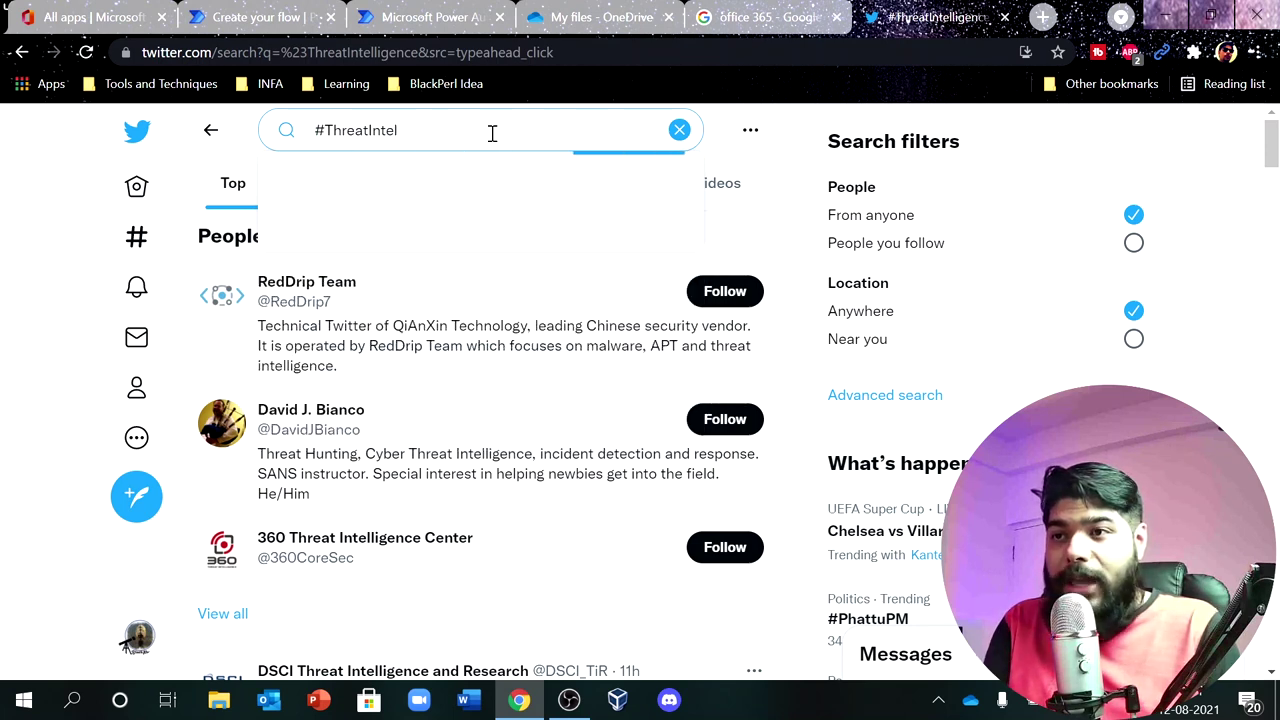
pyautogui.press('Return')
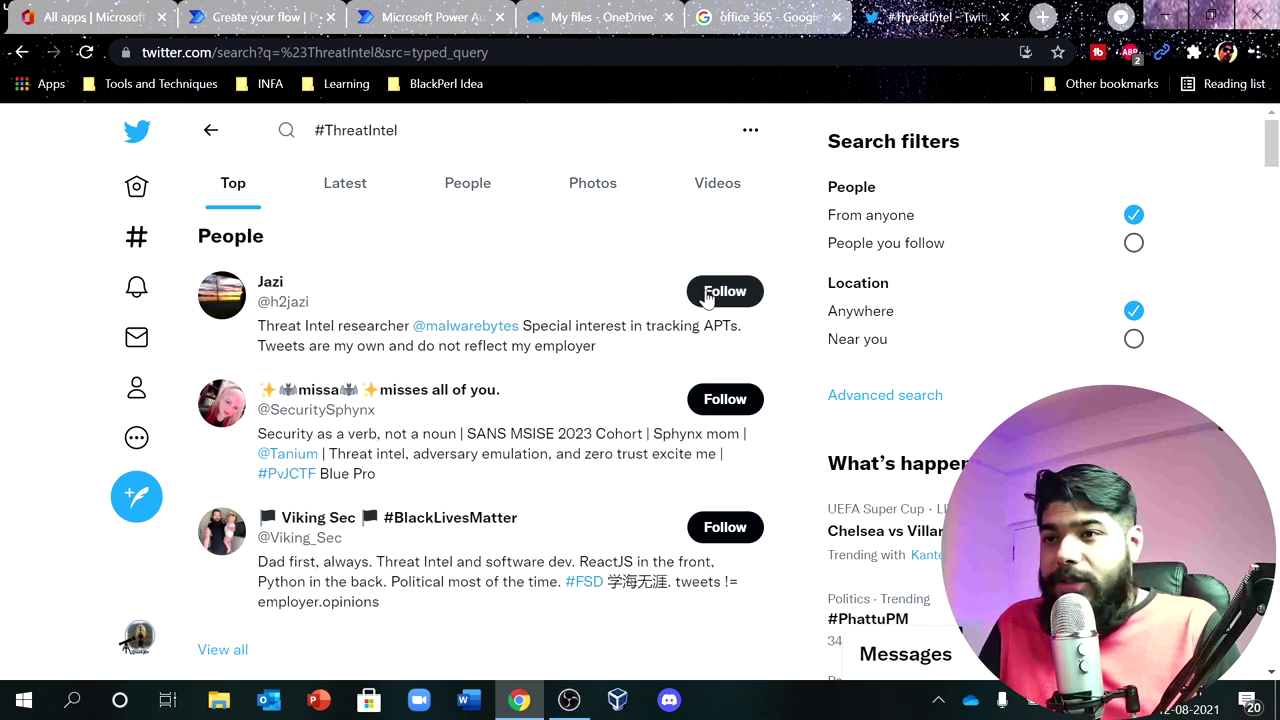
pyautogui.scroll(-6, 436, 330)
pyautogui.scroll(3, 436, 343)
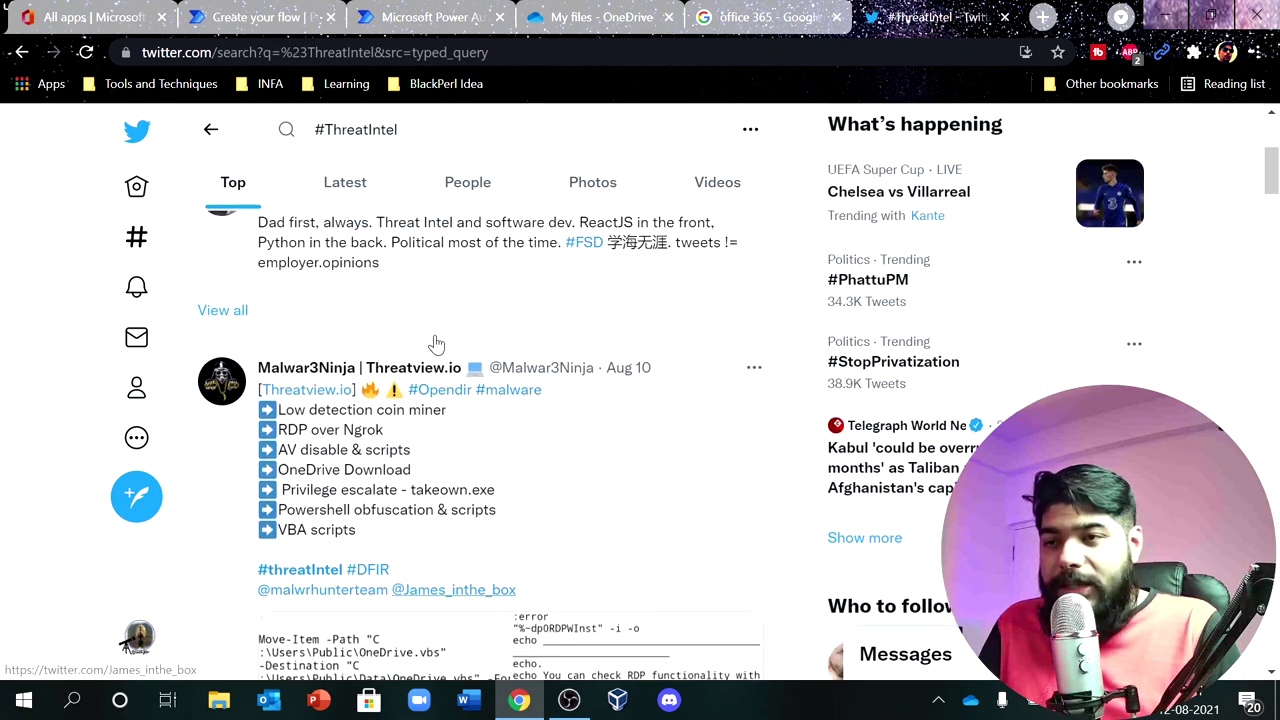
pyautogui.scroll(-1, 440, 360)
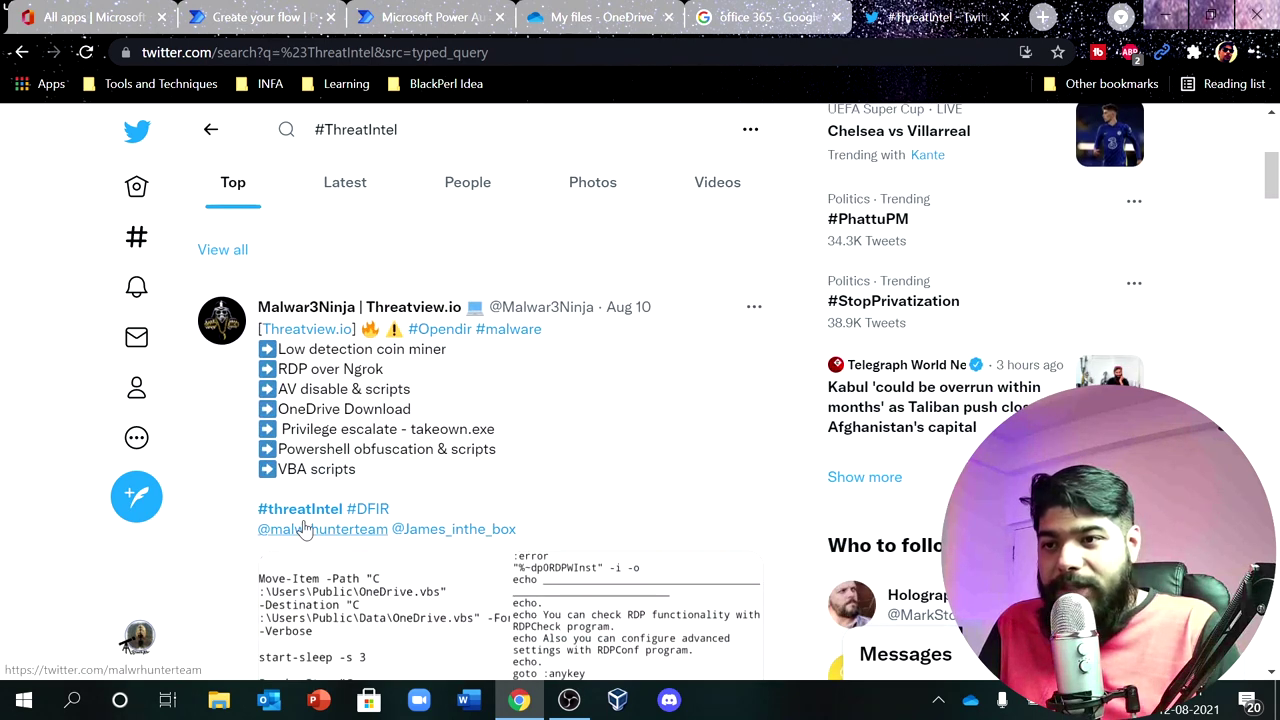
pyautogui.moveTo(313, 527)
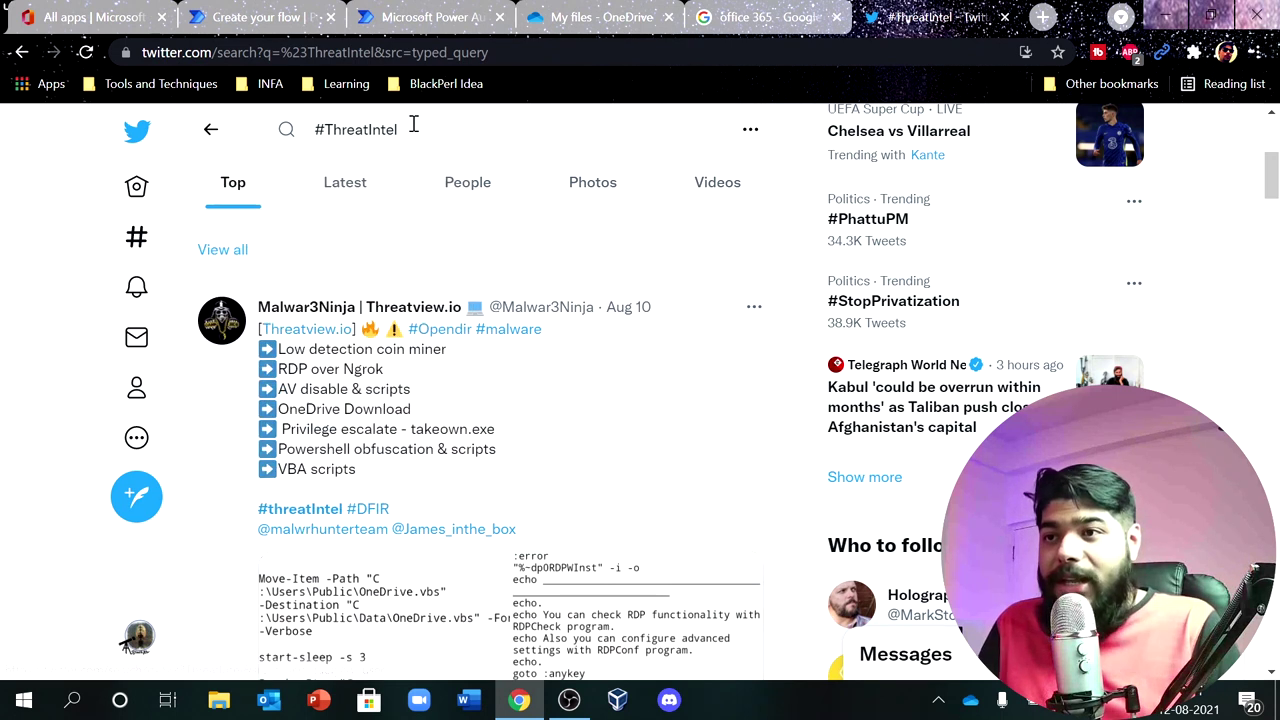
# Copy #ThreatIntel from the Twitter search and append it to the new-tweet trigger's search text in Power Automate.
pyautogui.click(287, 135)
pyautogui.hotkey('ctrl', 'c')
pyautogui.click(262, 17)
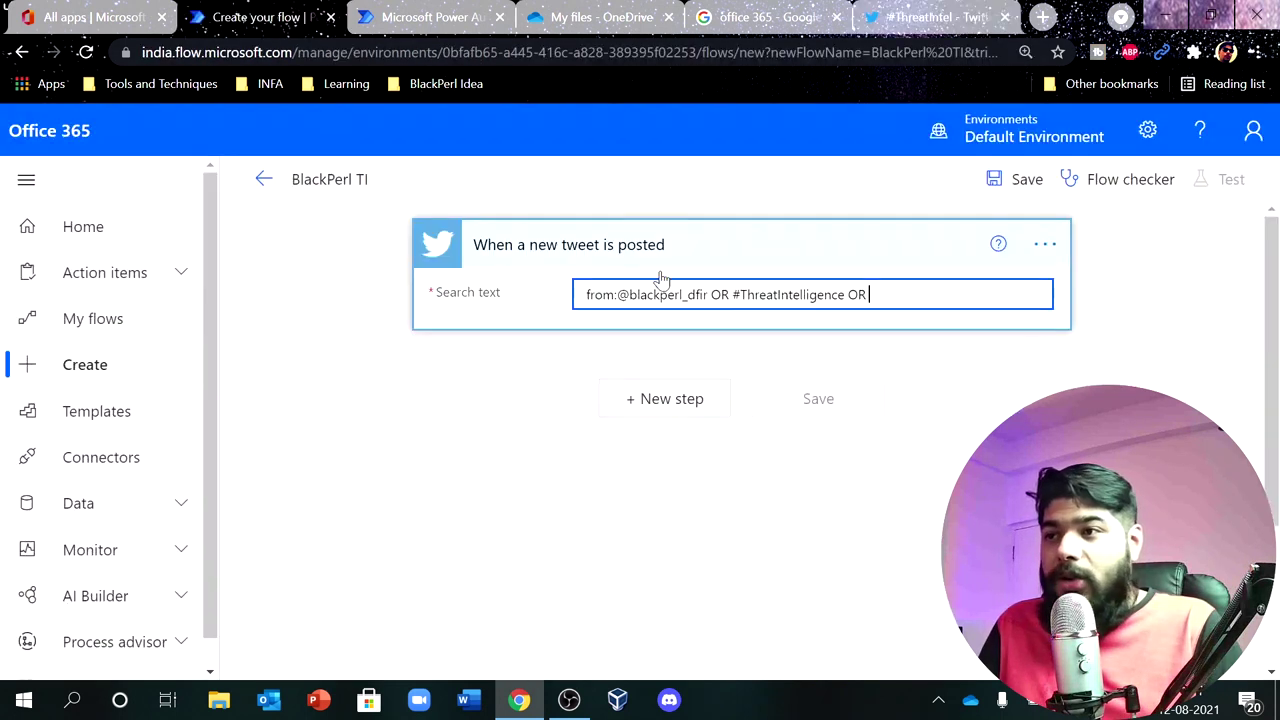
pyautogui.hotkey('ctrl', 'v')
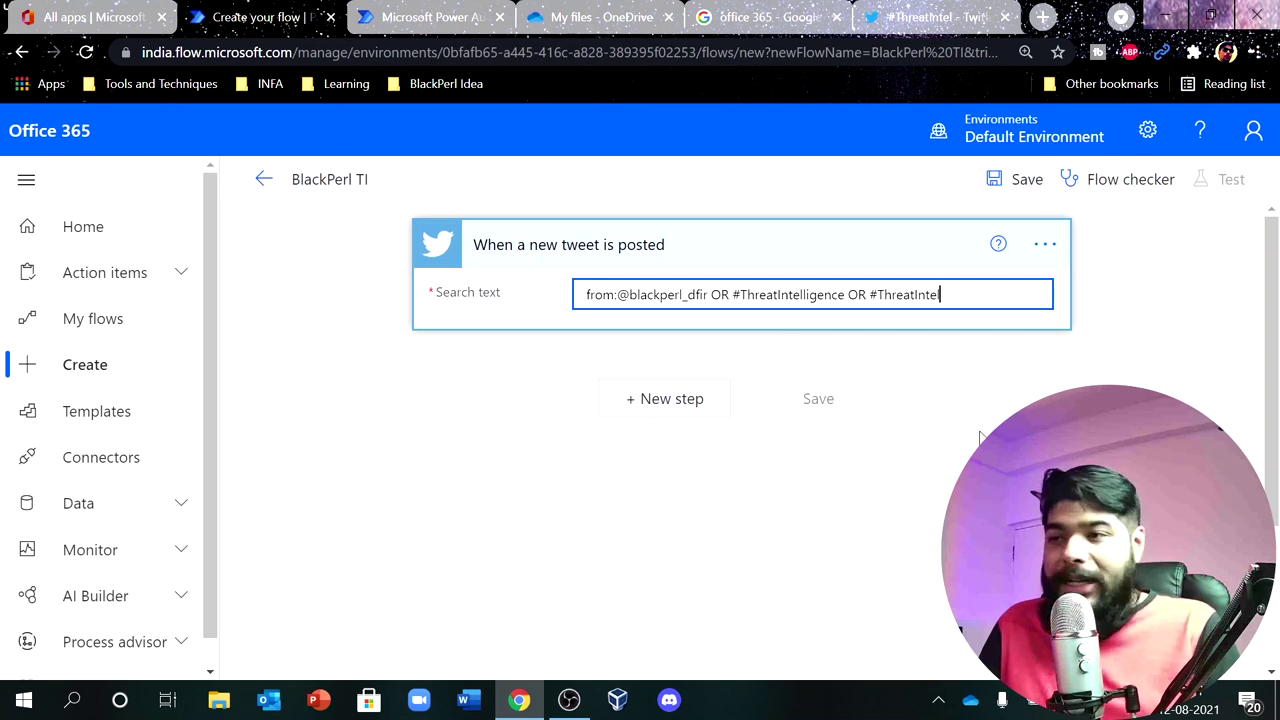
# Add a Condition control as the step after the new-tweet trigger.
pyautogui.click(664, 405)
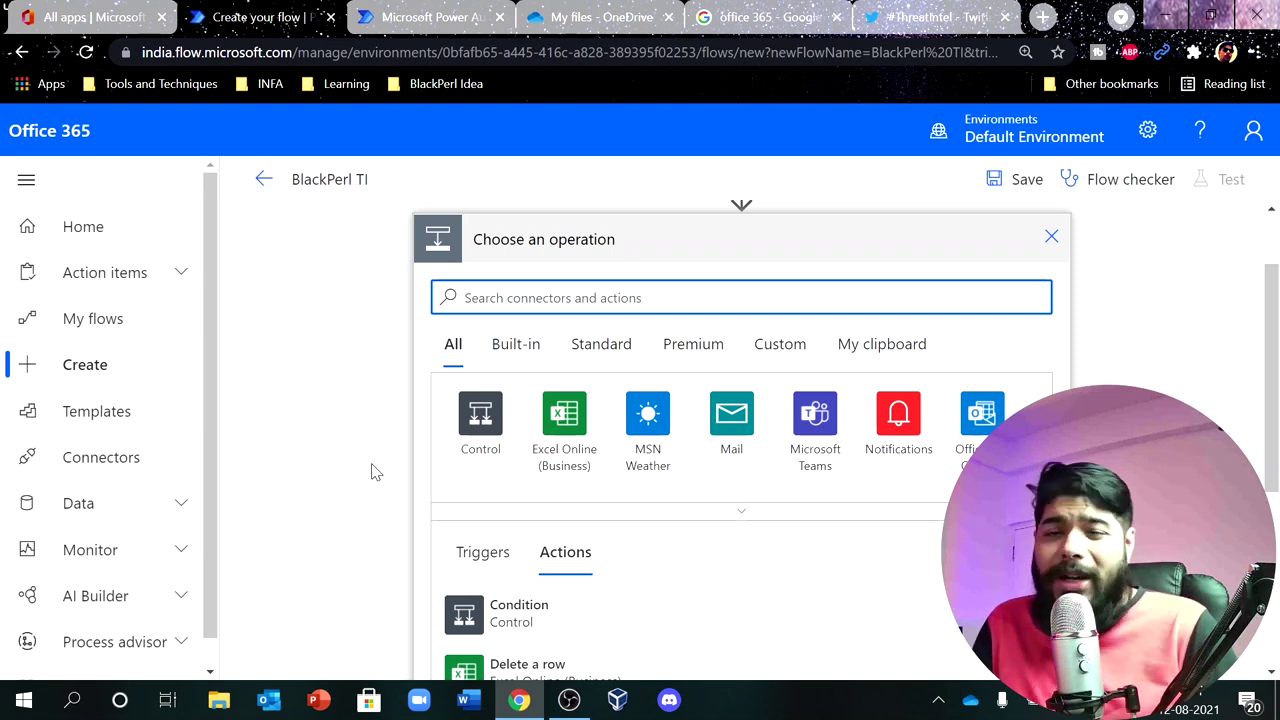
pyautogui.click(481, 425)
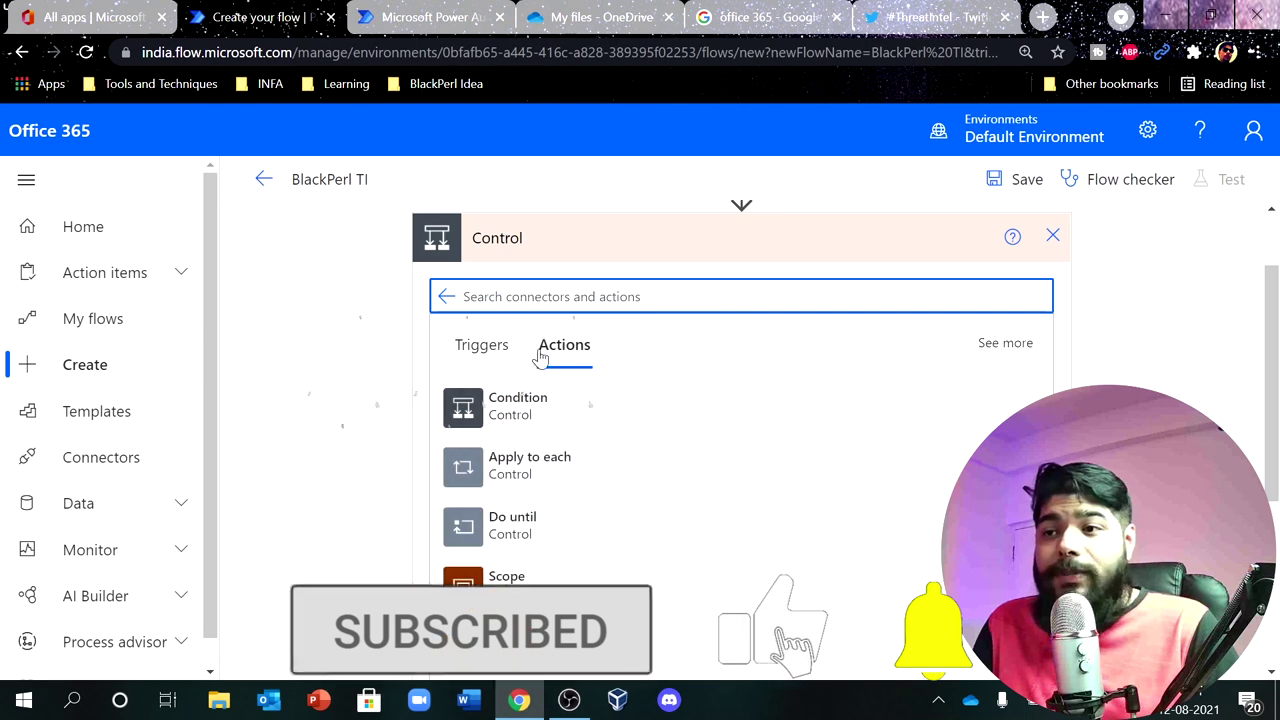
pyautogui.click(530, 417)
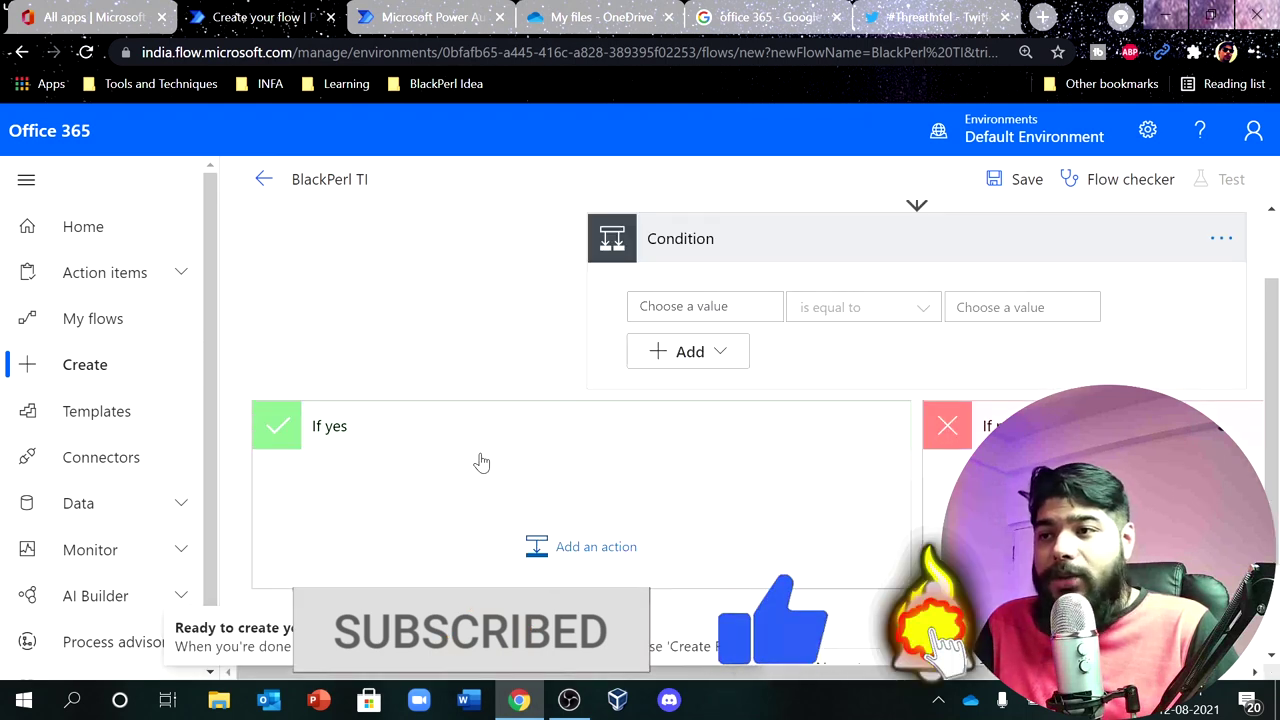
# Set the condition's first value to the tweet's Followers count dynamic content.
pyautogui.hotkey('ctrl', '-')
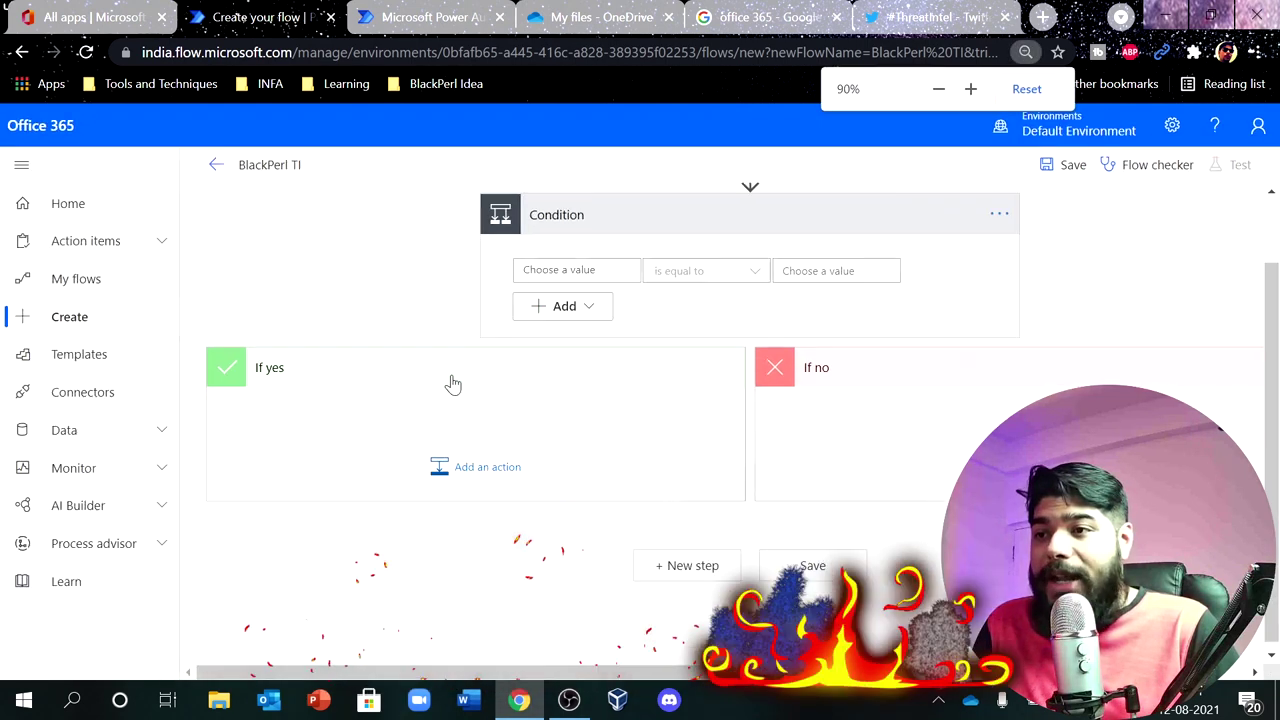
pyautogui.scroll(2, 450, 382)
pyautogui.click(552, 352)
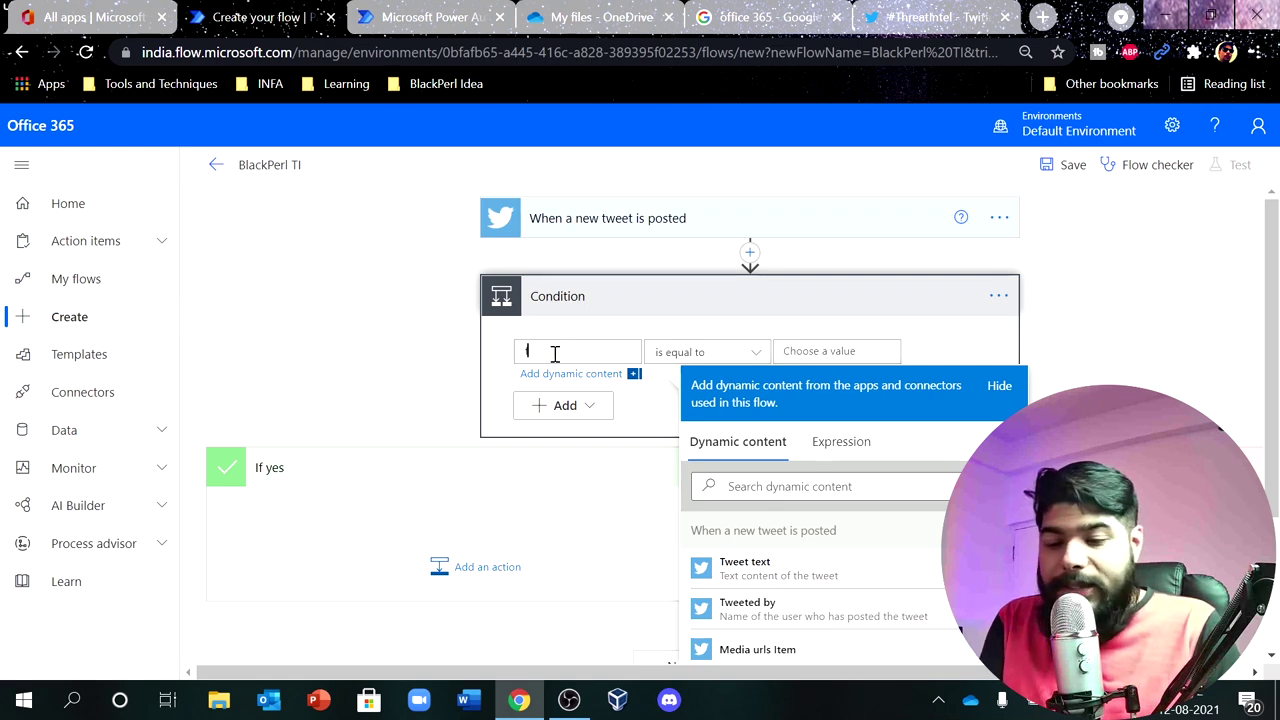
pyautogui.press('BackSpace')
pyautogui.press('BackSpace')
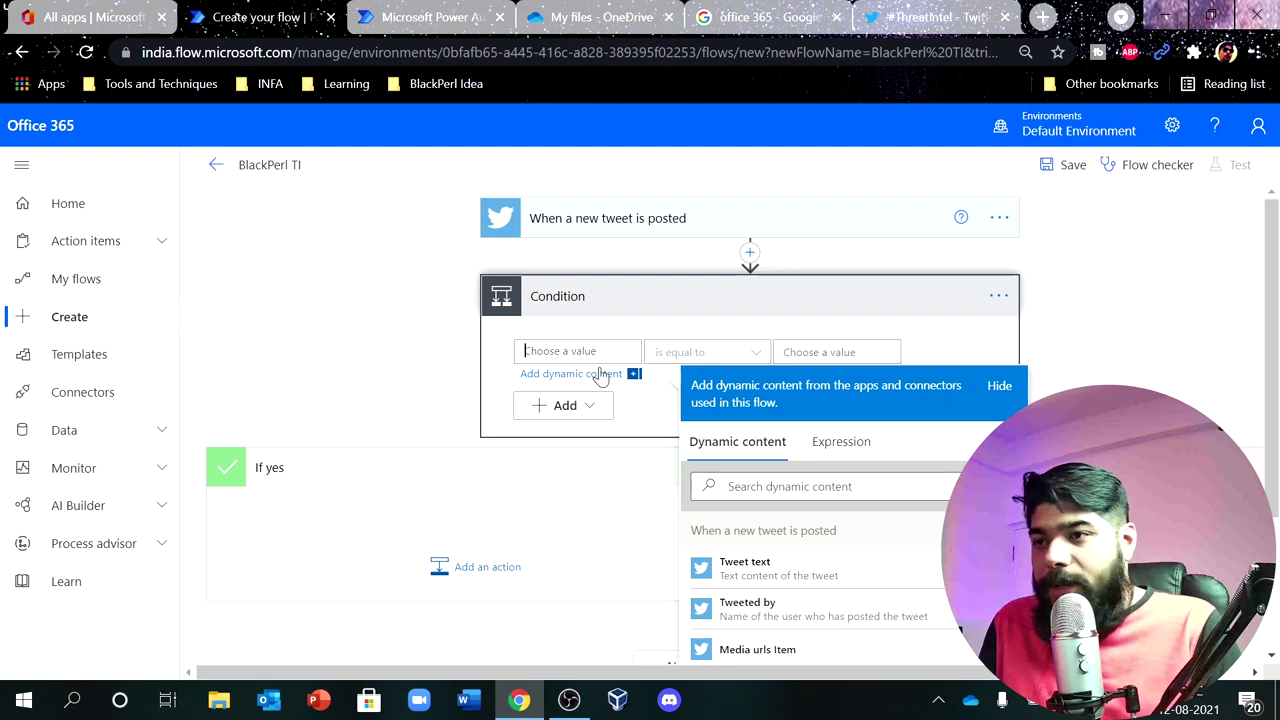
pyautogui.click(785, 488)
pyautogui.write('foll')
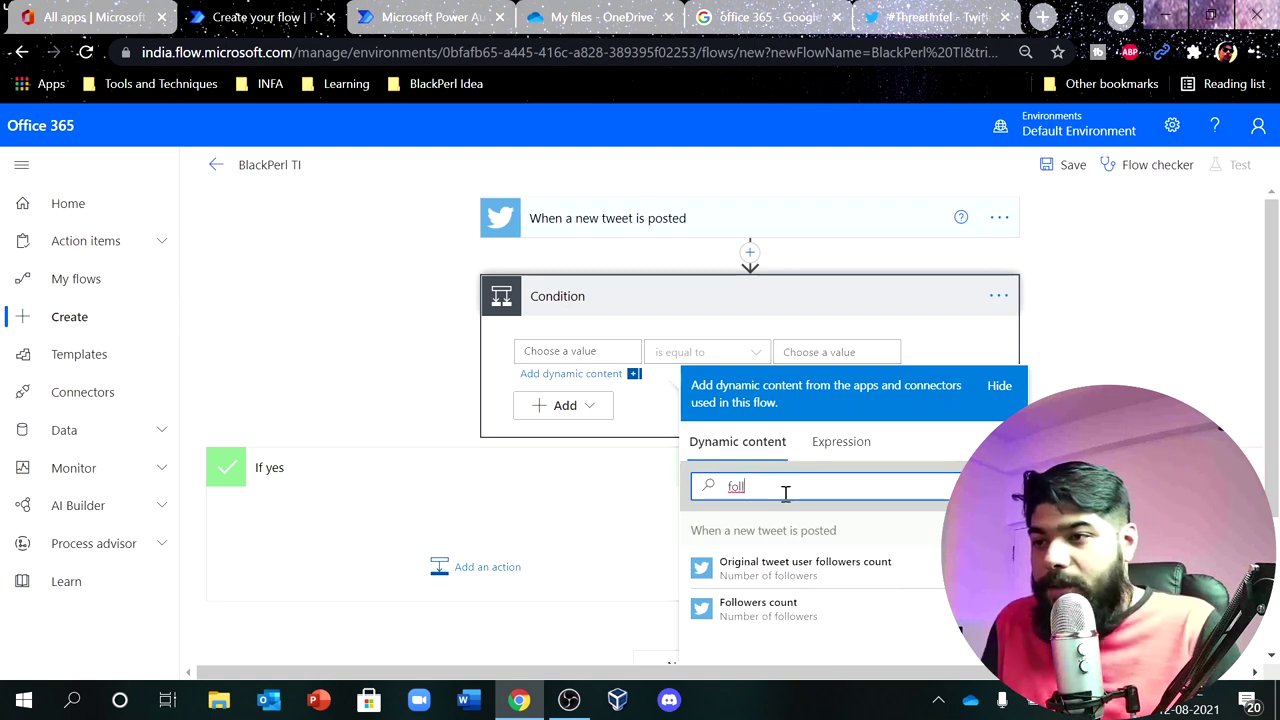
pyautogui.click(763, 620)
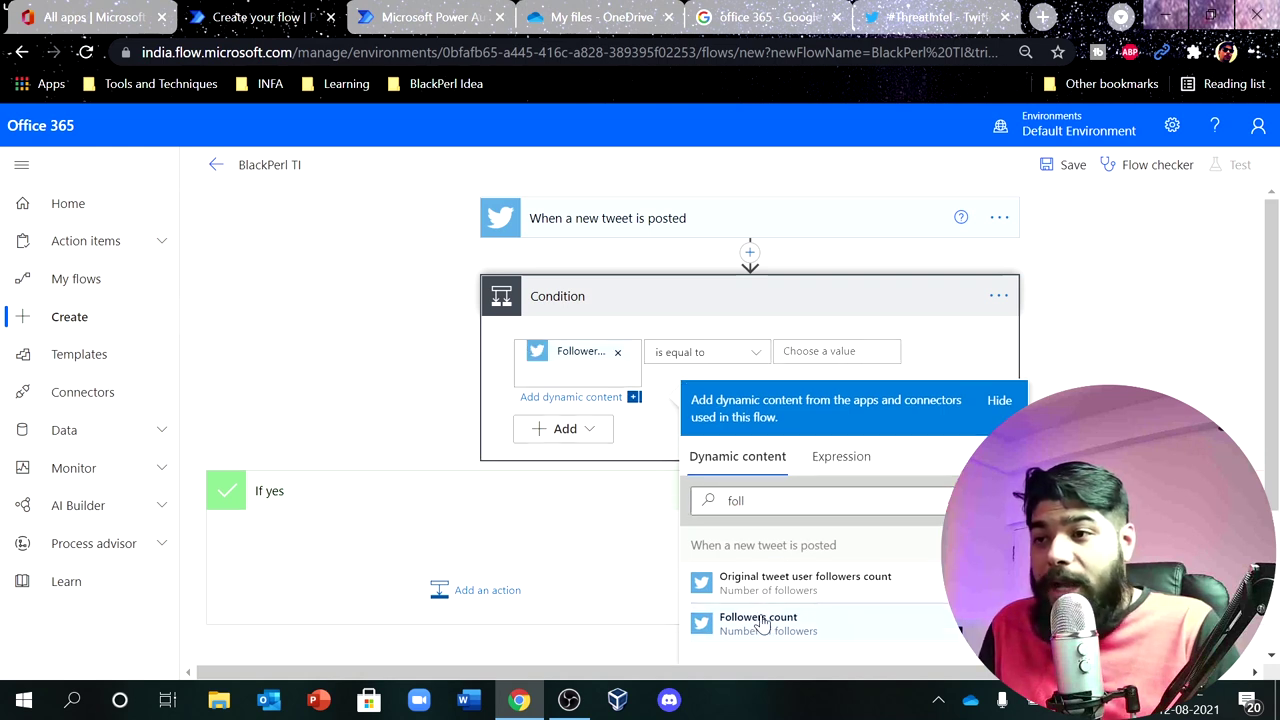
# Set the condition's operator to "is greater than or equal to" and its comparison value to 10.
pyautogui.click(994, 365)
pyautogui.click(735, 358)
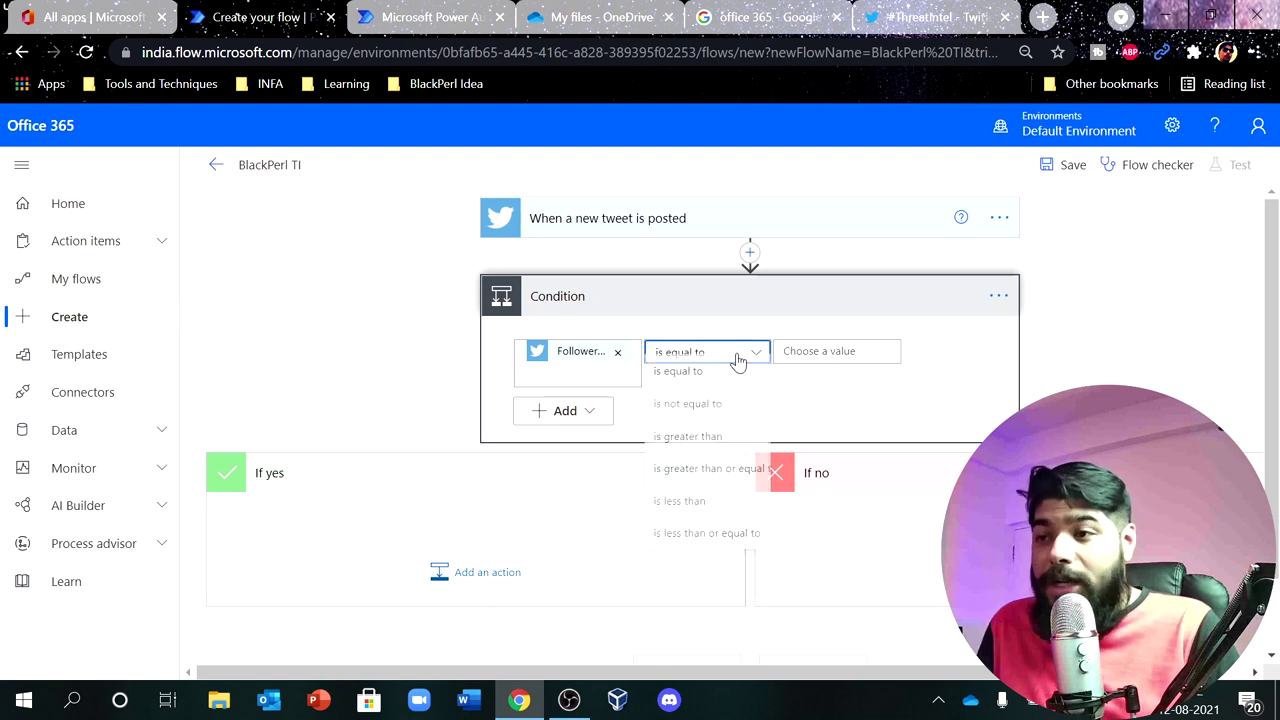
pyautogui.click(730, 480)
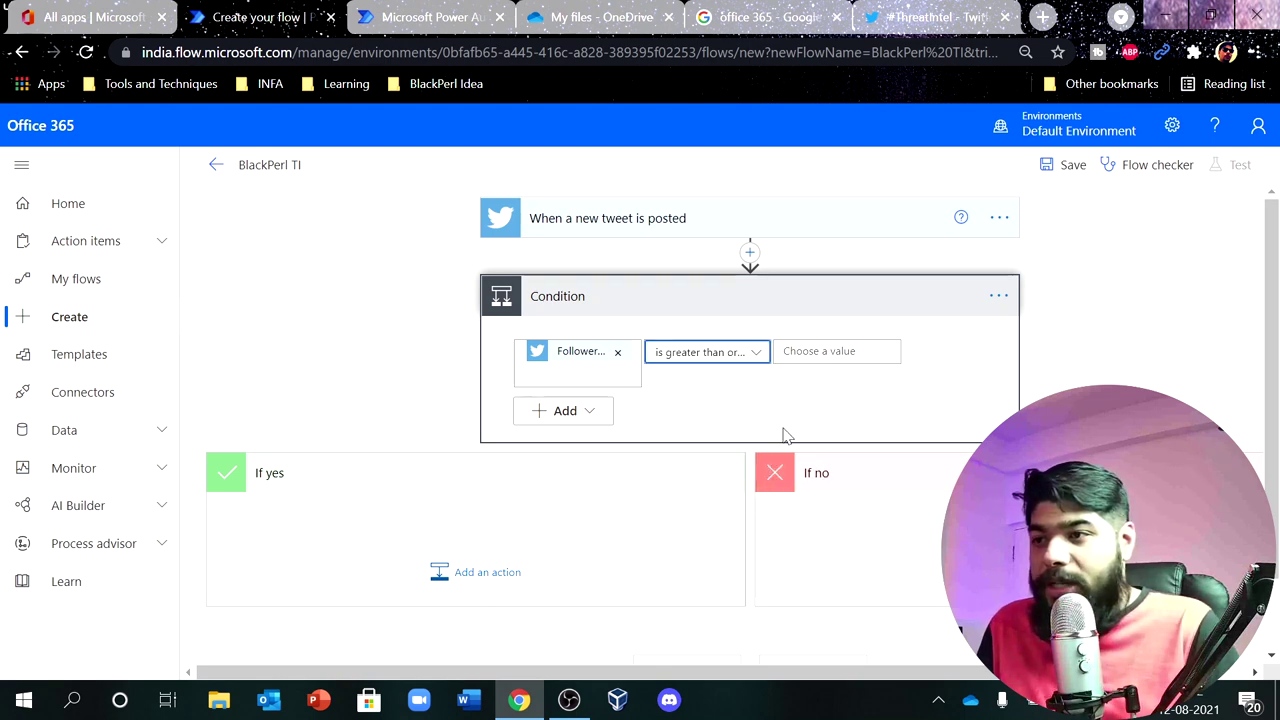
pyautogui.click(811, 360)
pyautogui.write('10')
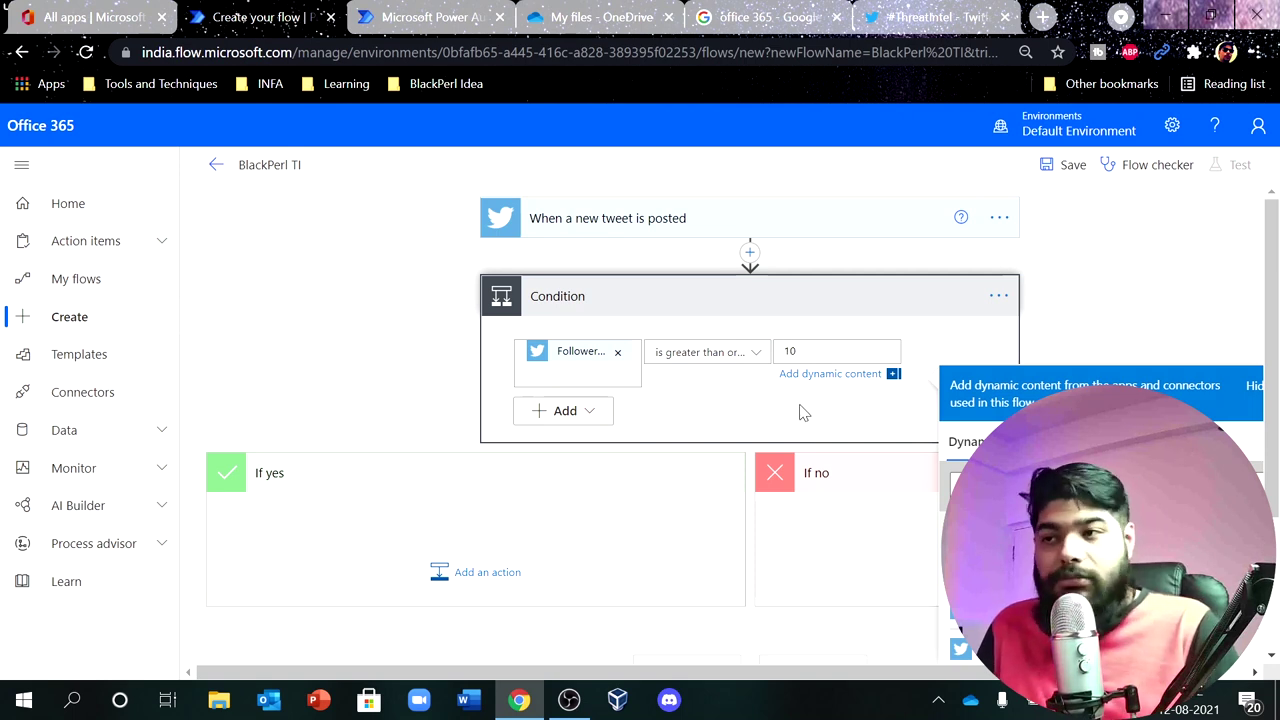
pyautogui.click(801, 416)
pyautogui.scroll(-1, 306, 417)
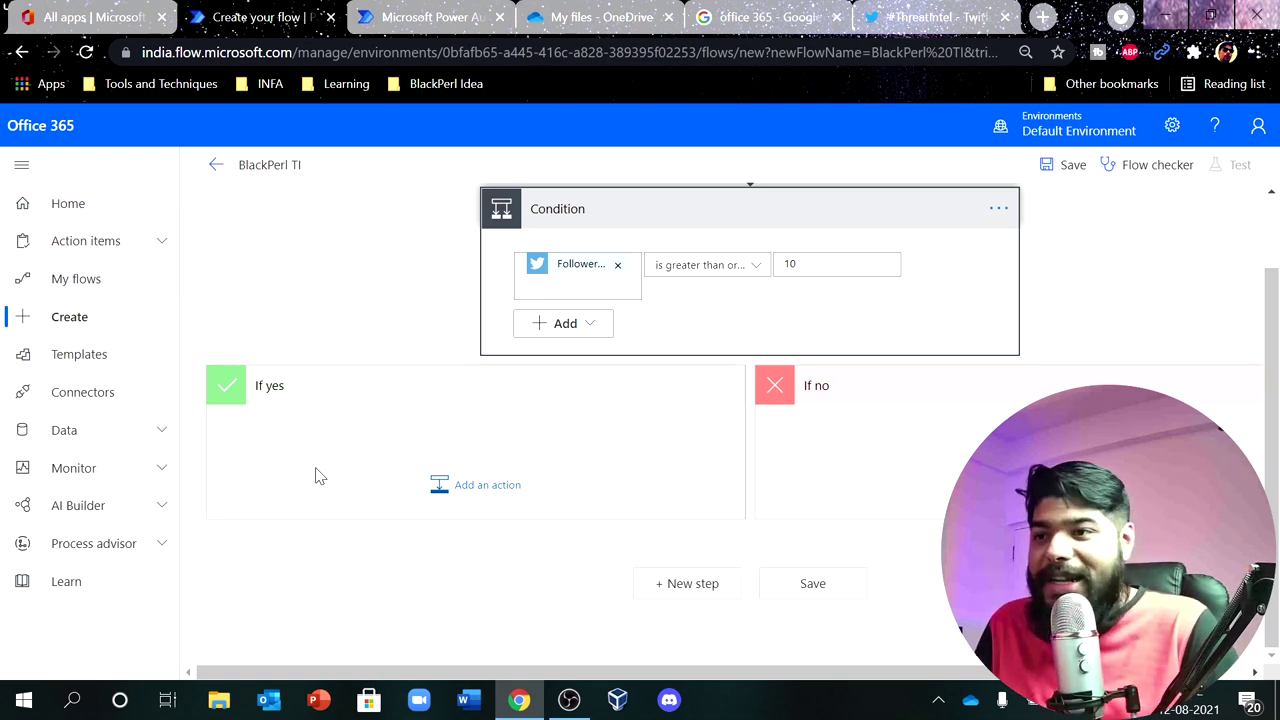
# Look up the BP-TI workbook in My files on OneDrive and return to the Power Automate flow.
pyautogui.click(596, 16)
pyautogui.scroll(-1, 777, 400)
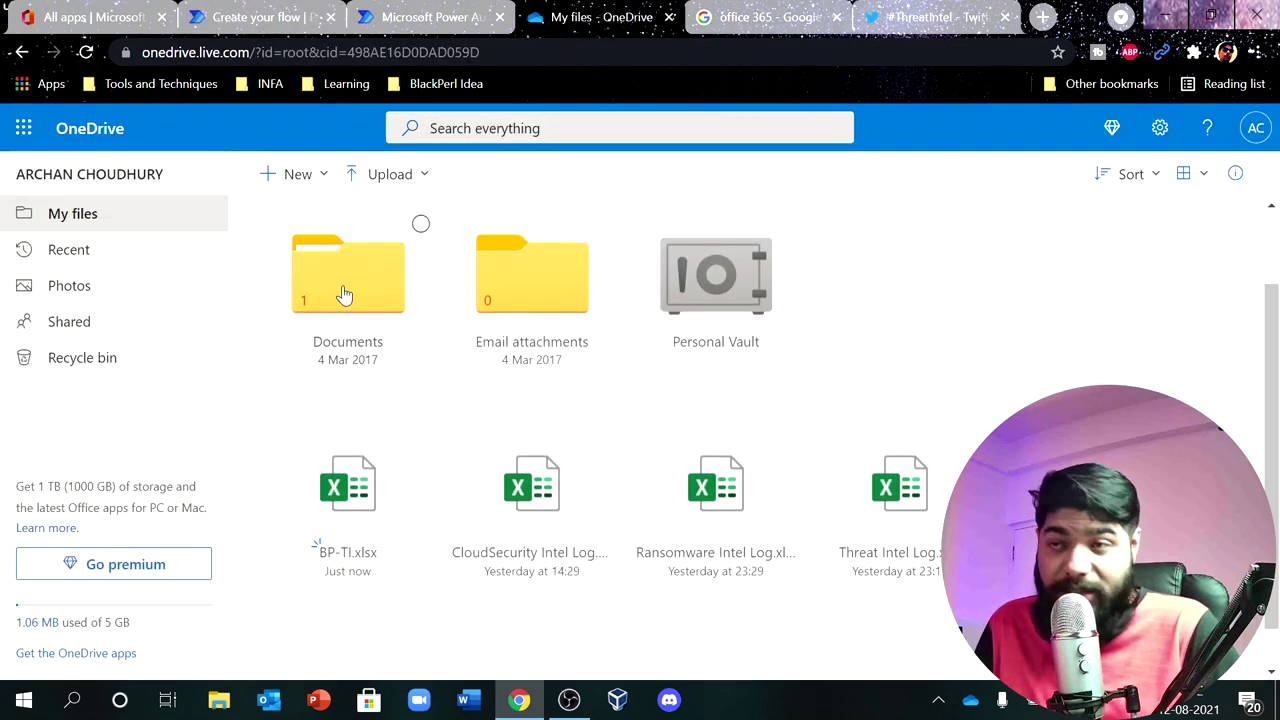
pyautogui.click(258, 18)
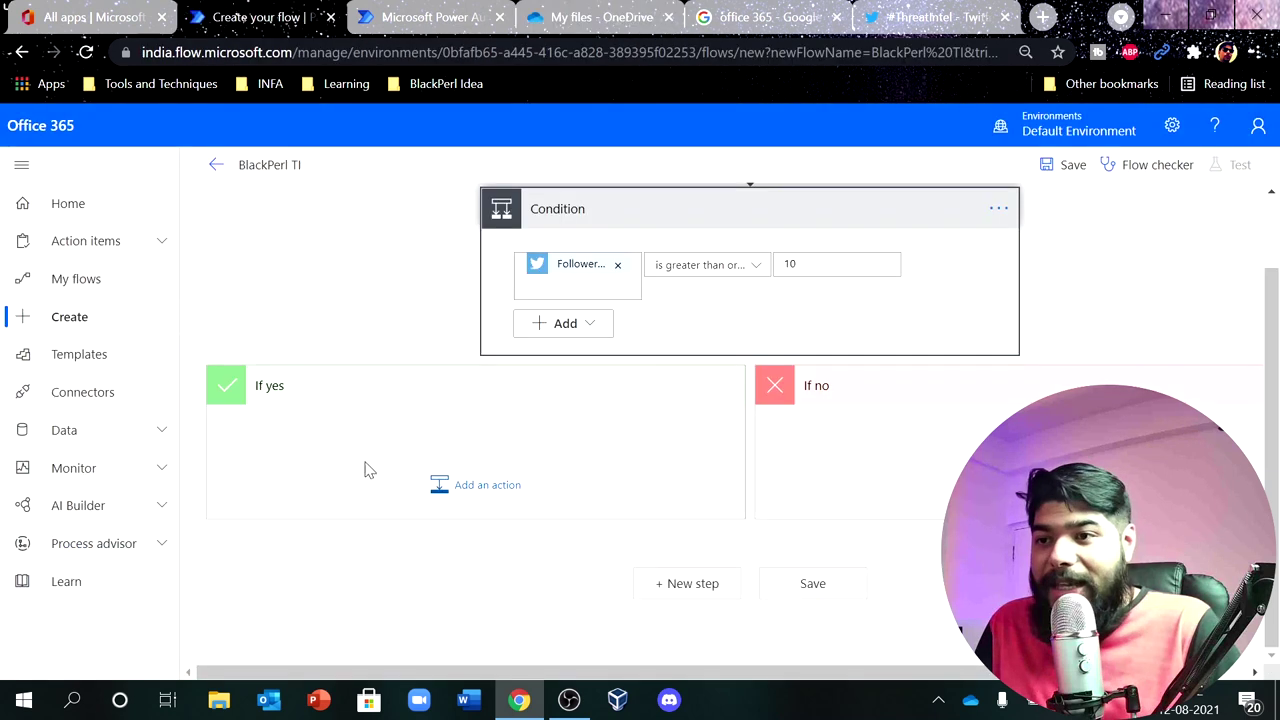
# Add the Excel Online (OneDrive) action "Add a row into a table" to the condition's If yes branch.
pyautogui.click(484, 490)
pyautogui.scroll(-1, 366, 411)
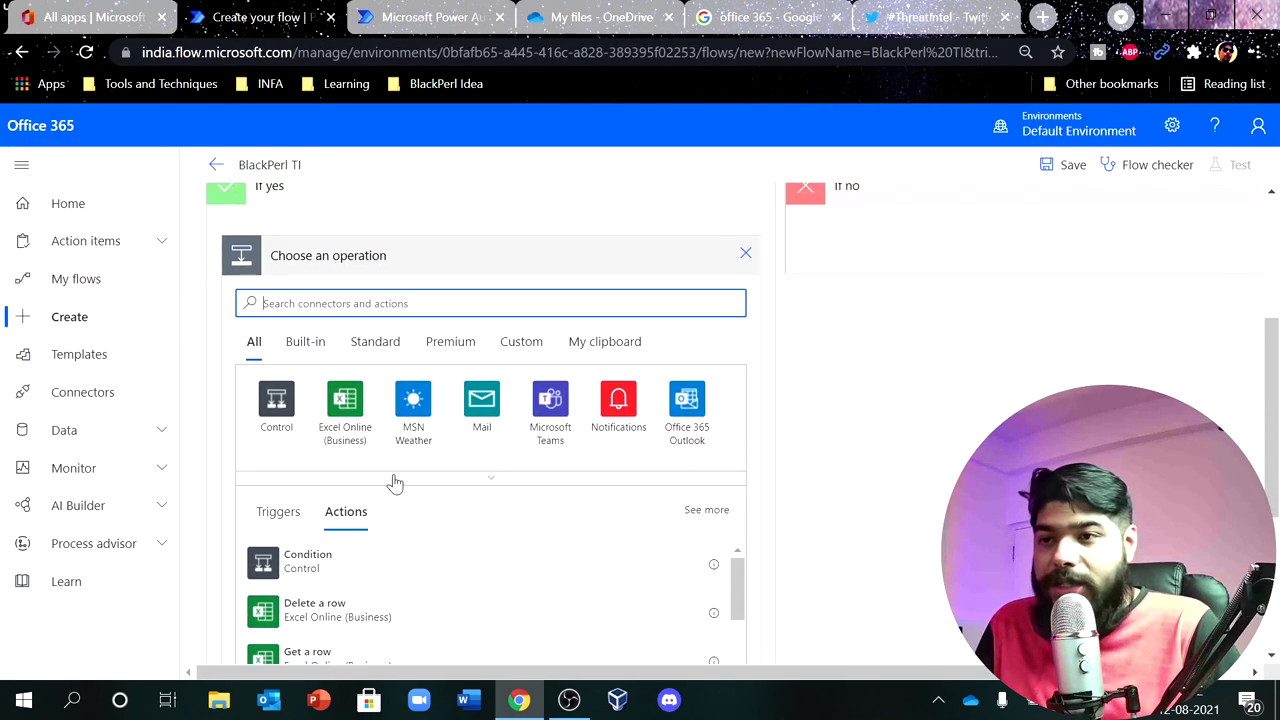
pyautogui.write('excel')
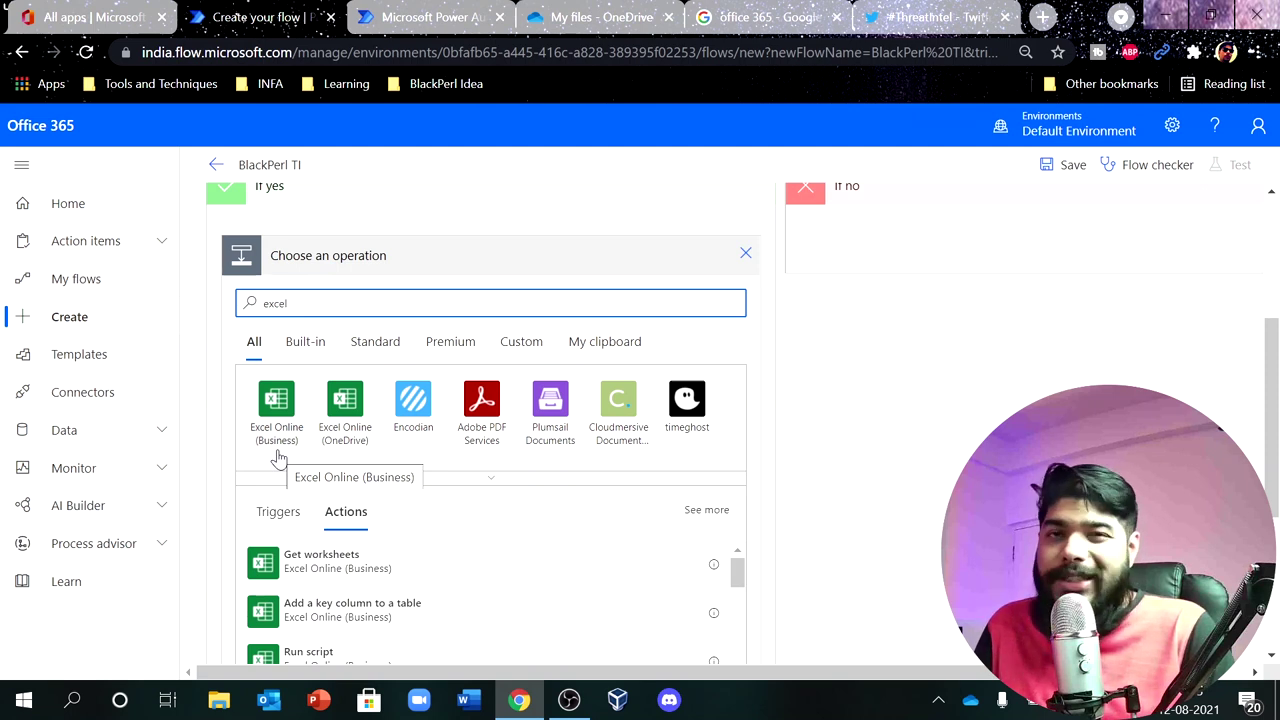
pyautogui.click(350, 435)
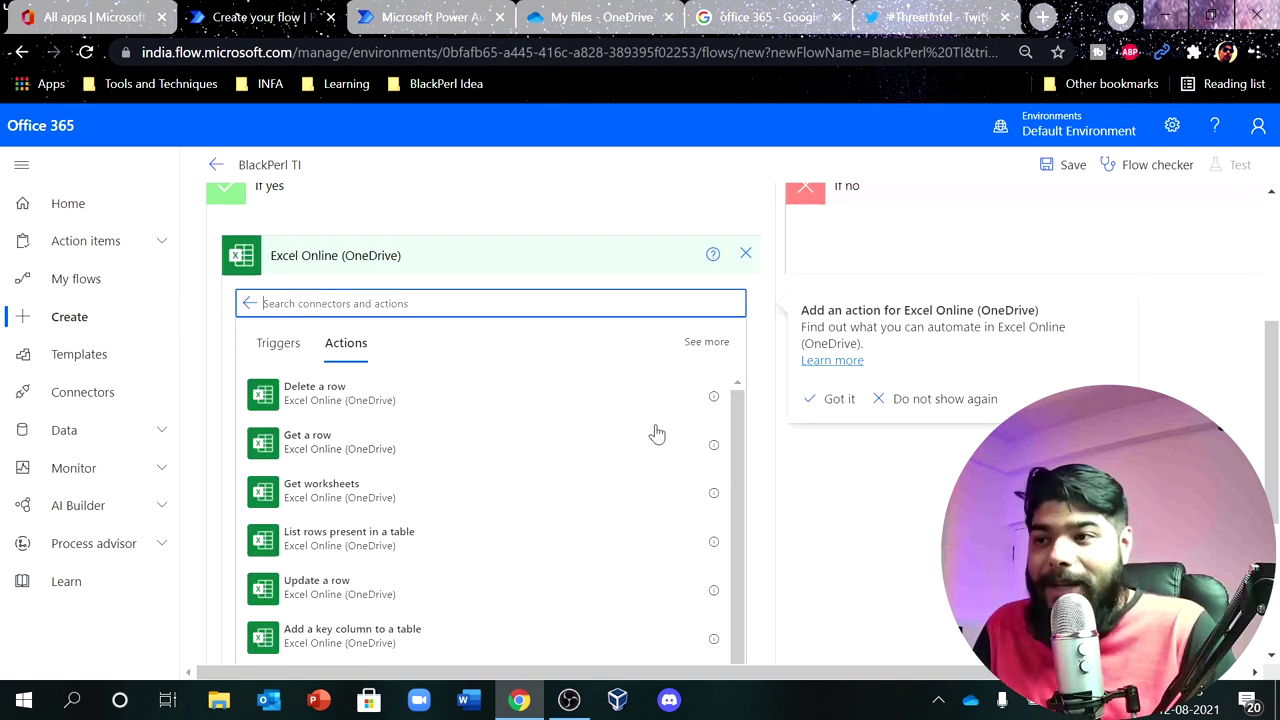
pyautogui.scroll(-1, 786, 491)
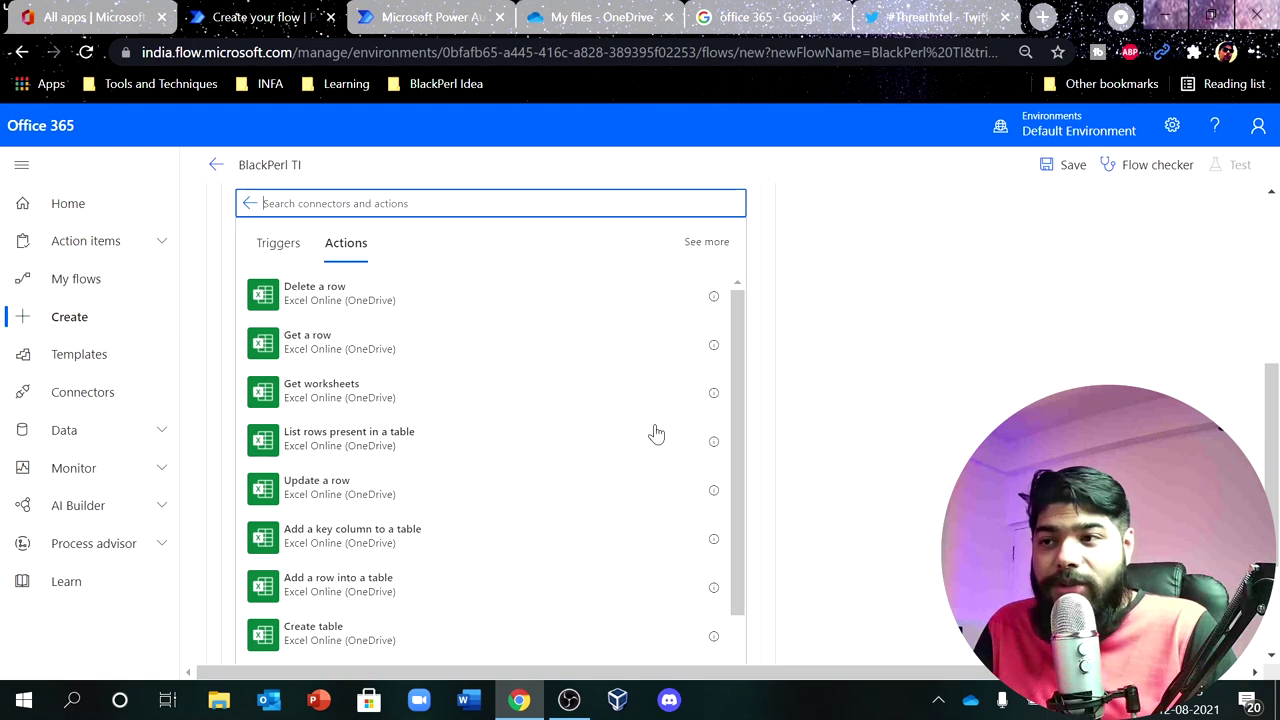
pyautogui.moveTo(736, 378); pyautogui.dragTo(738, 445)
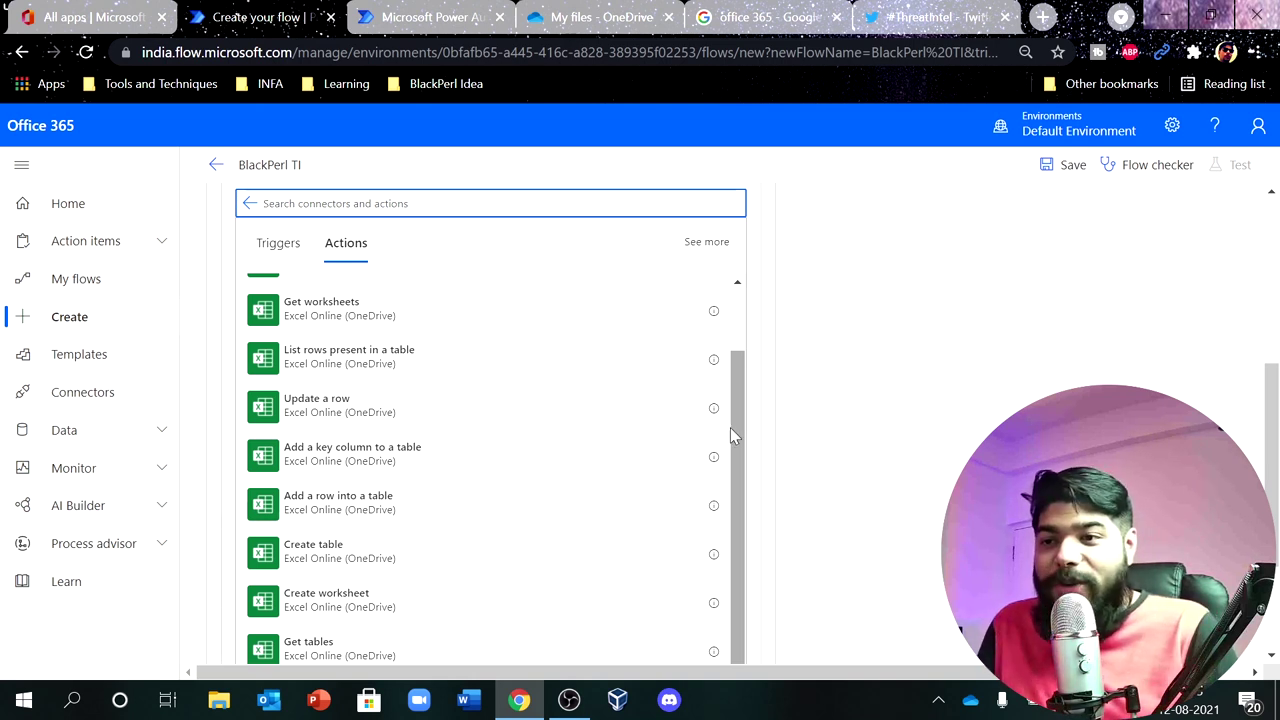
pyautogui.scroll(-2, 794, 457)
pyautogui.scroll(2, 557, 470)
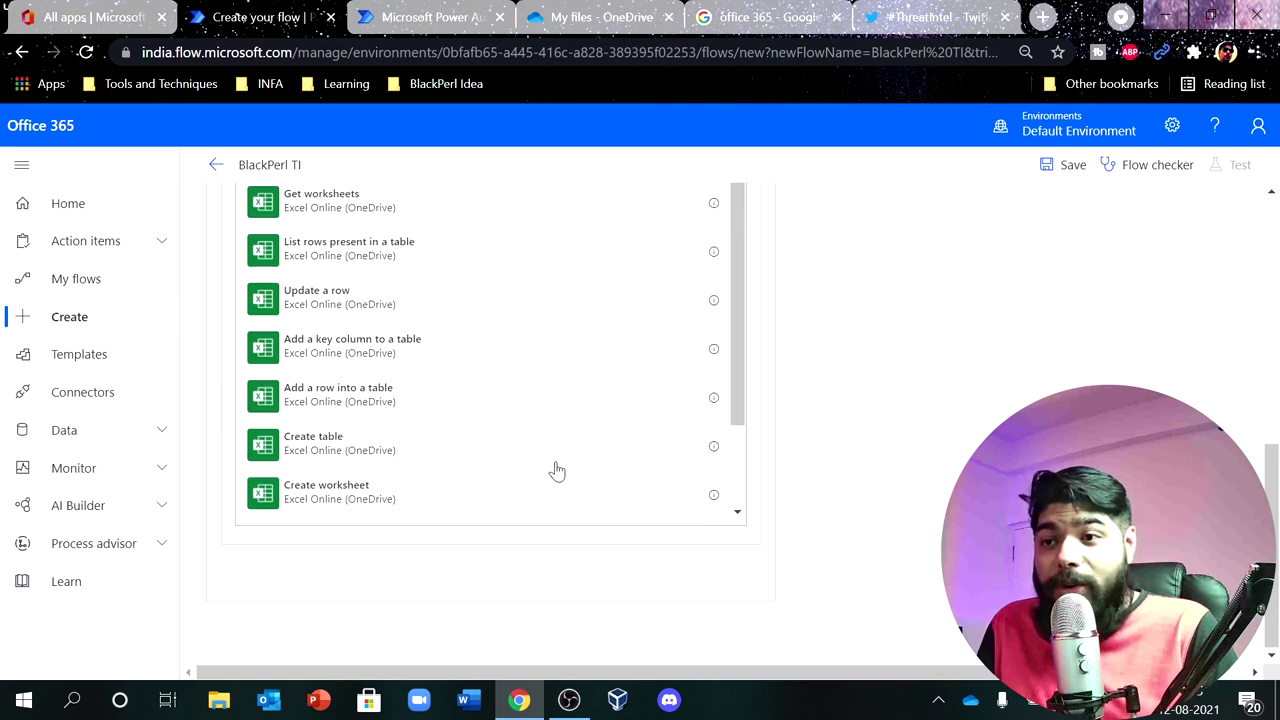
pyautogui.click(325, 405)
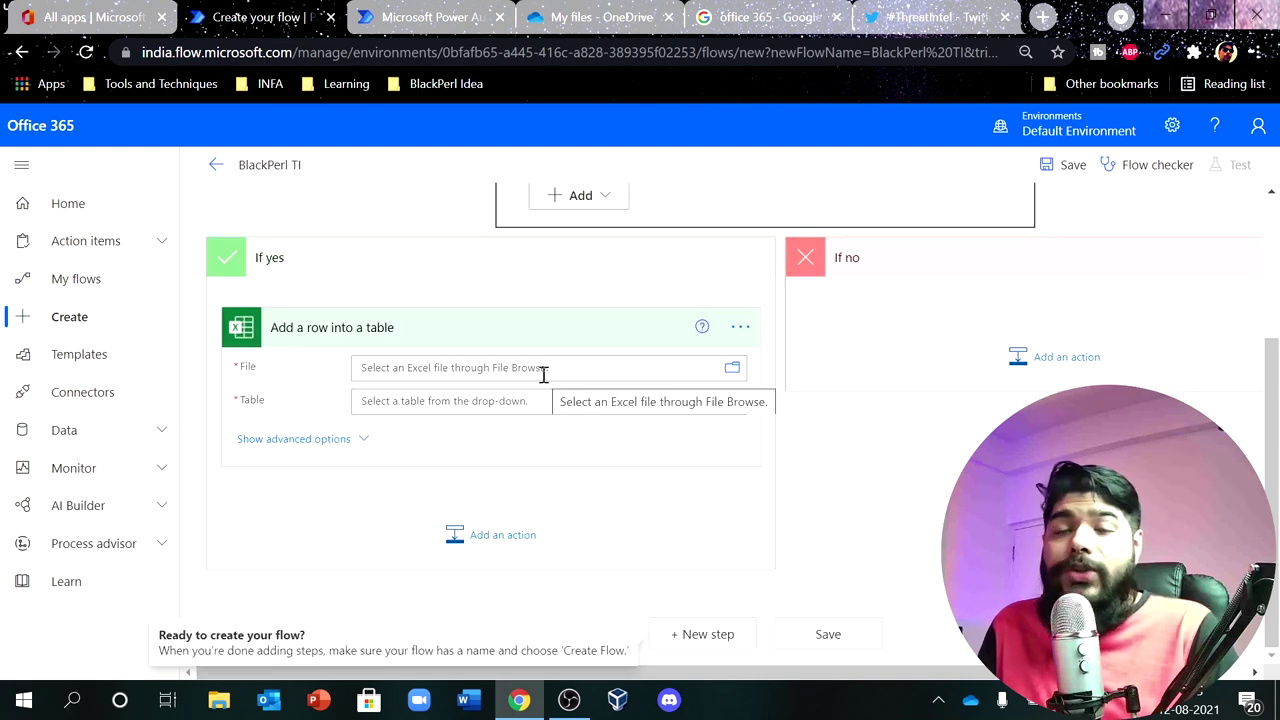
# Set the row action's file to /BP-TI.xlsx and its table to BPTI.
pyautogui.click(732, 370)
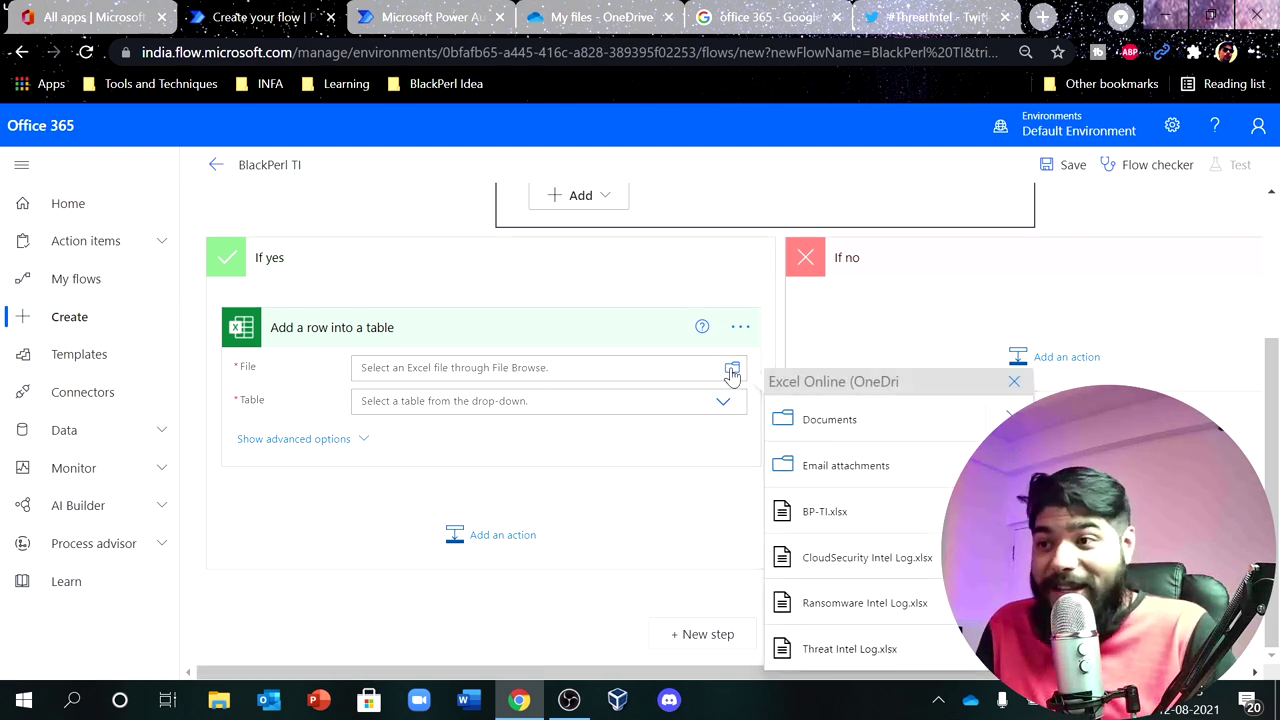
pyautogui.click(869, 530)
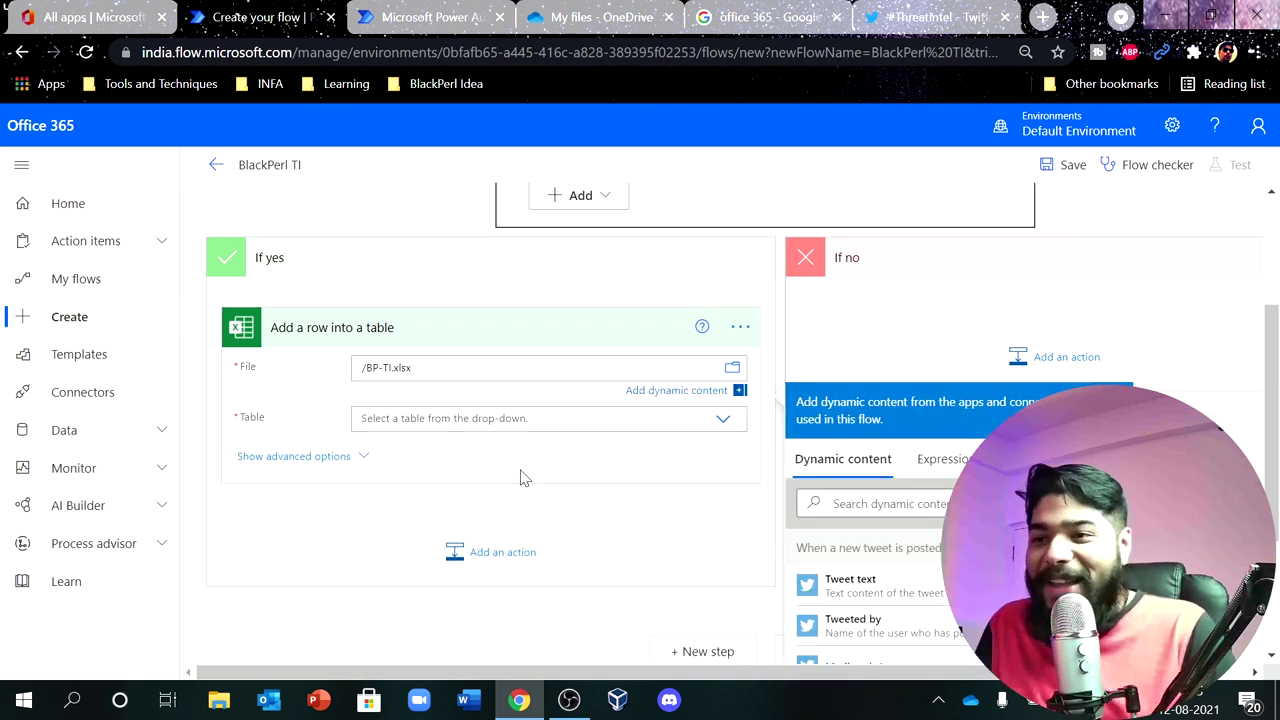
pyautogui.click(716, 420)
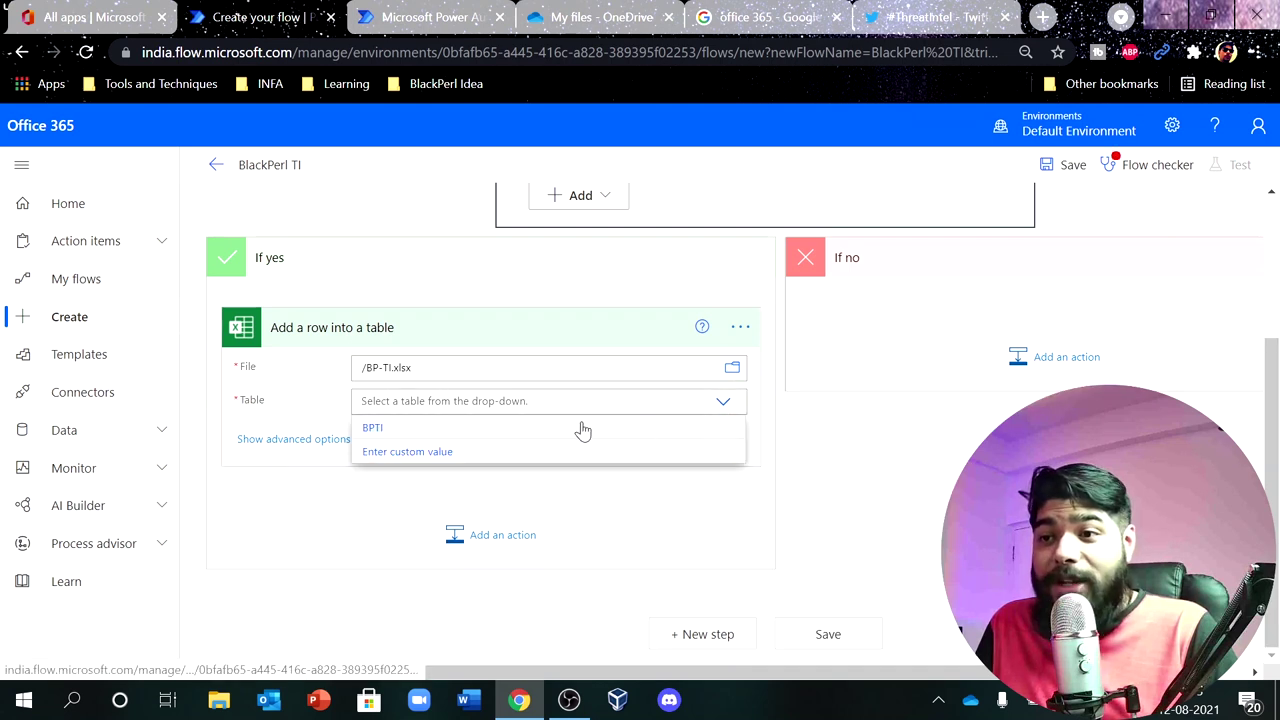
pyautogui.click(387, 437)
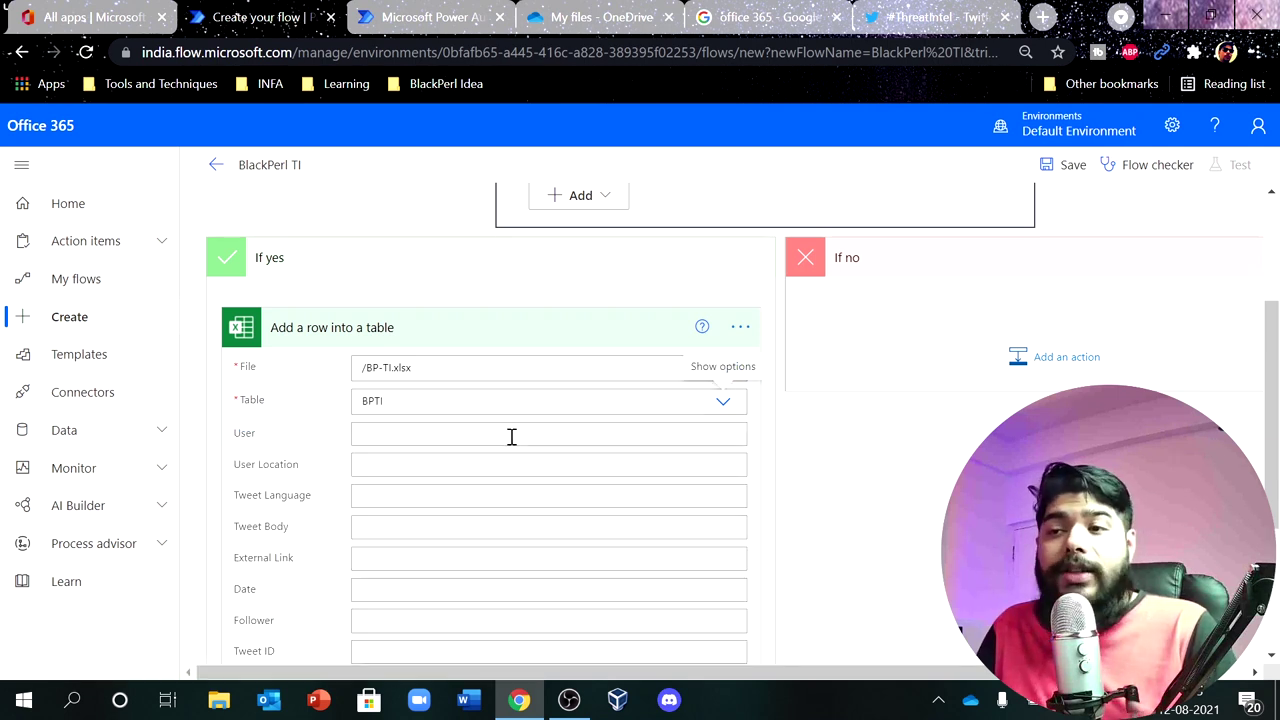
pyautogui.scroll(-1, 410, 478)
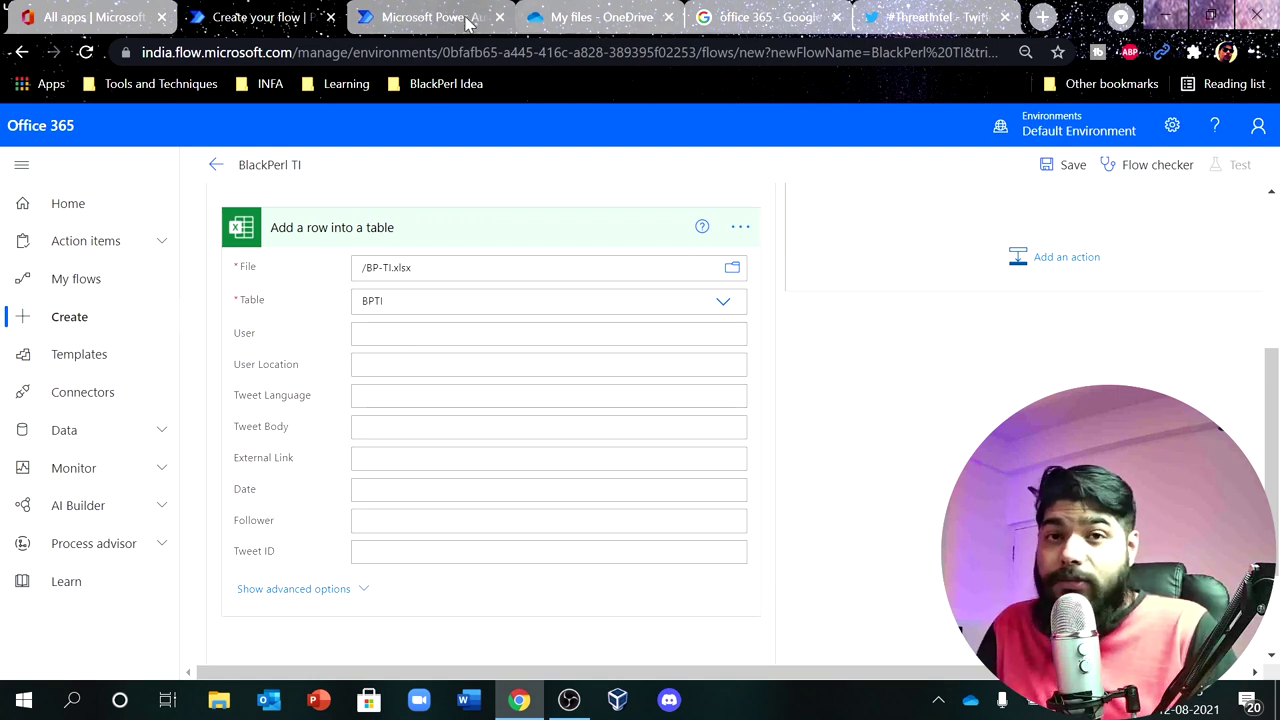
# Open the BP-TI workbook from OneDrive to check its table columns, and return to the Power Automate flow.
pyautogui.click(925, 17)
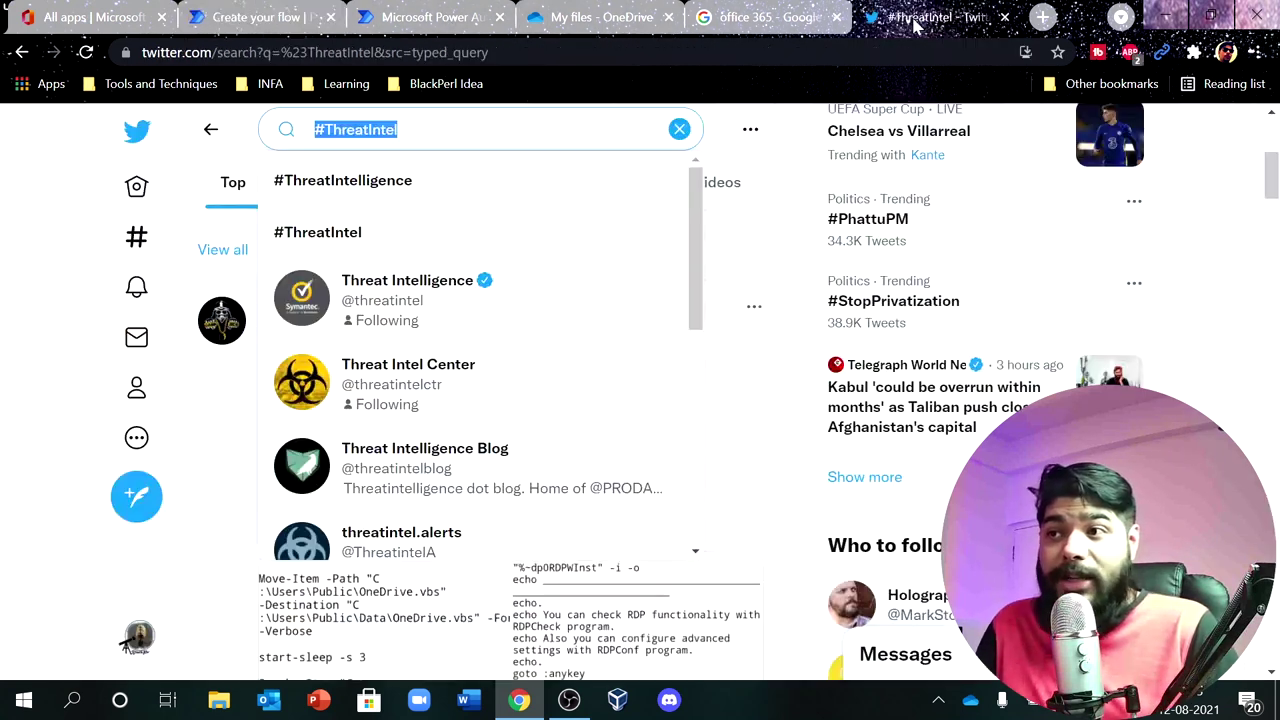
pyautogui.click(582, 18)
pyautogui.click(352, 524)
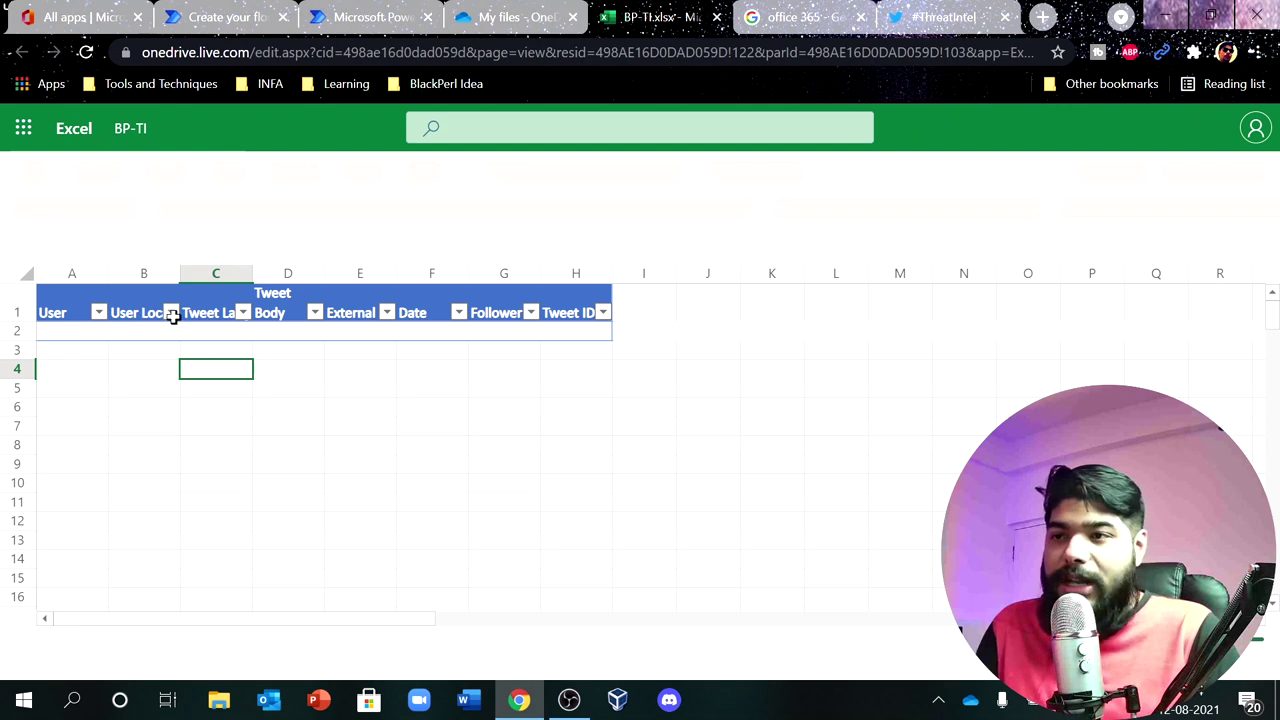
pyautogui.click(217, 17)
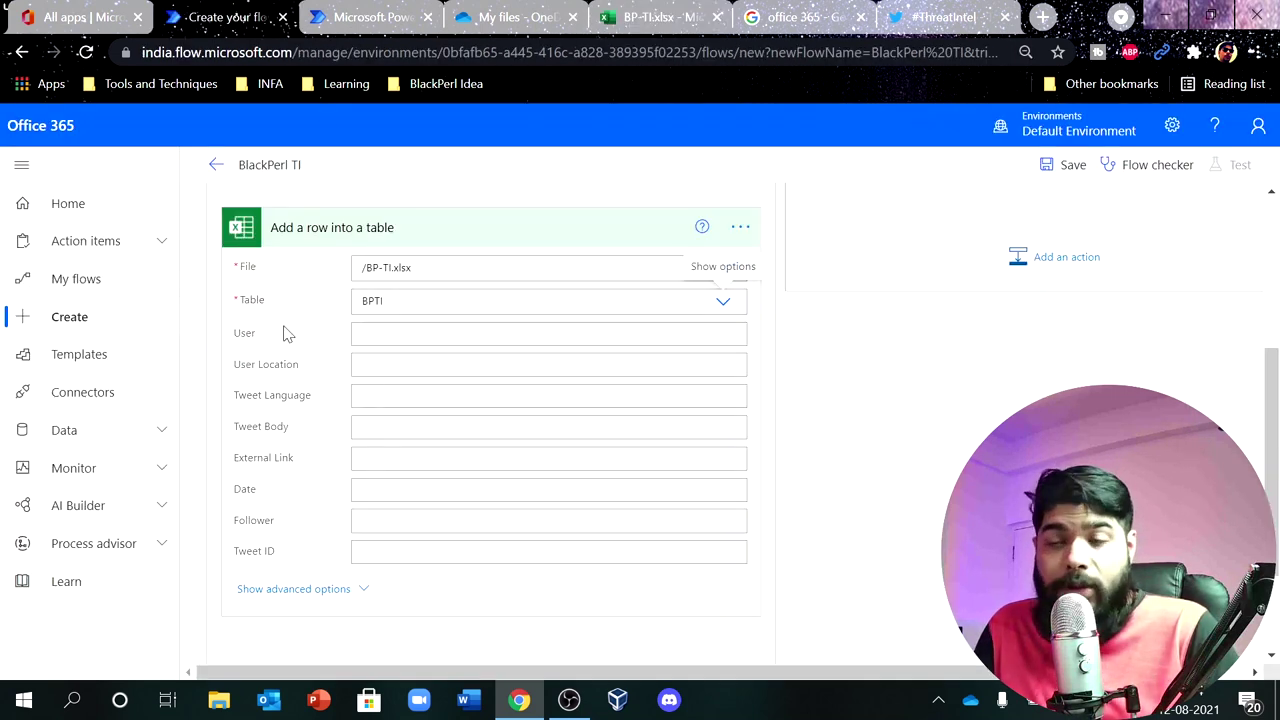
# Map the row's User column to the "Tweeted by" dynamic content and User Location to "Location".
pyautogui.click(398, 338)
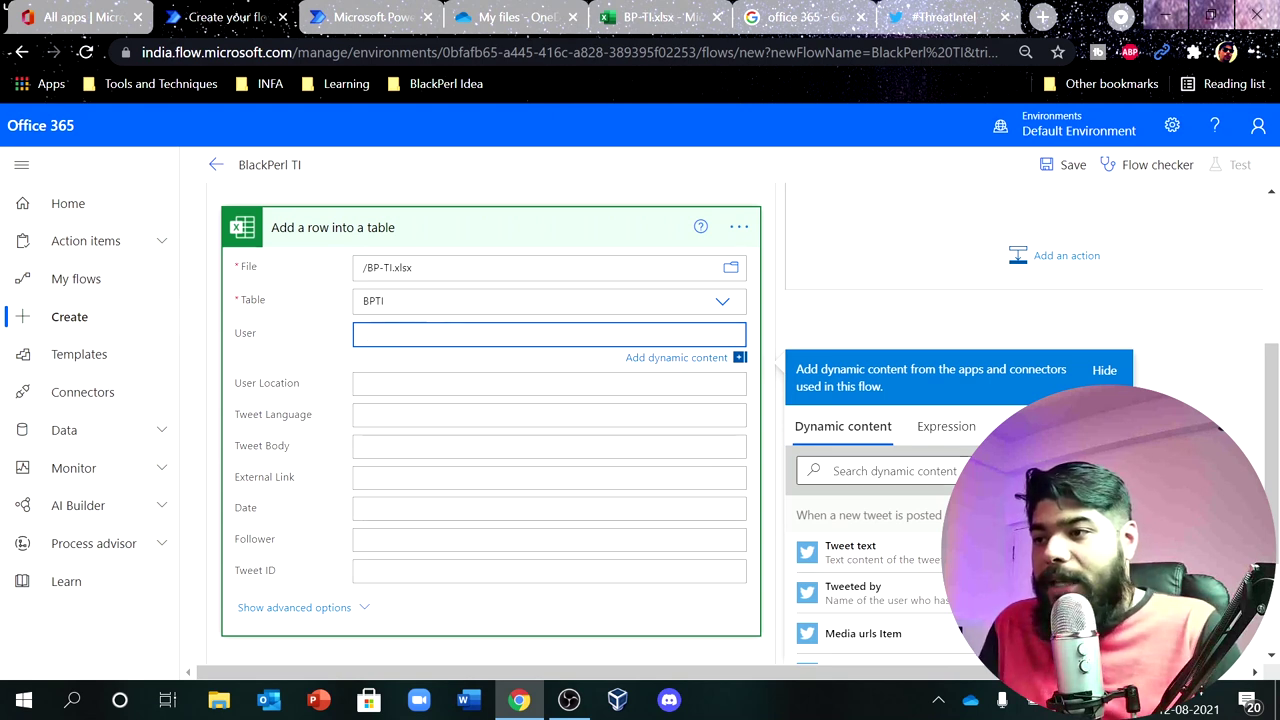
pyautogui.click(880, 469)
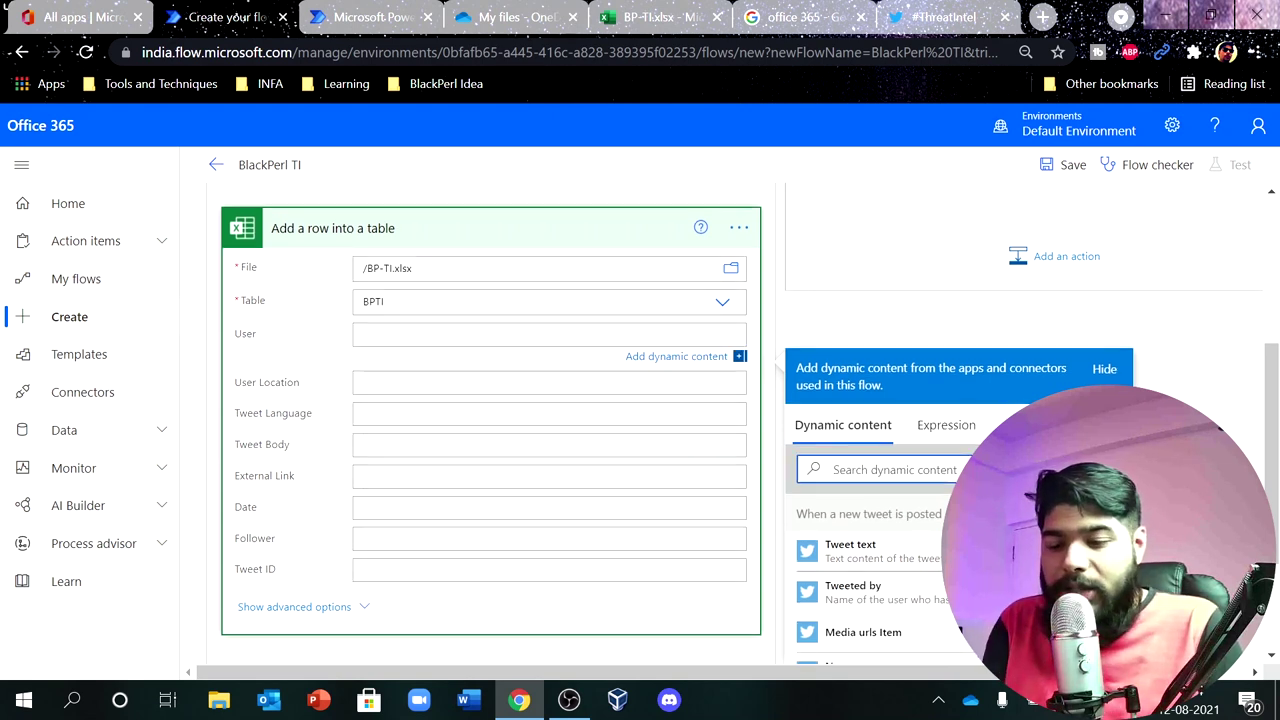
pyautogui.write('user')
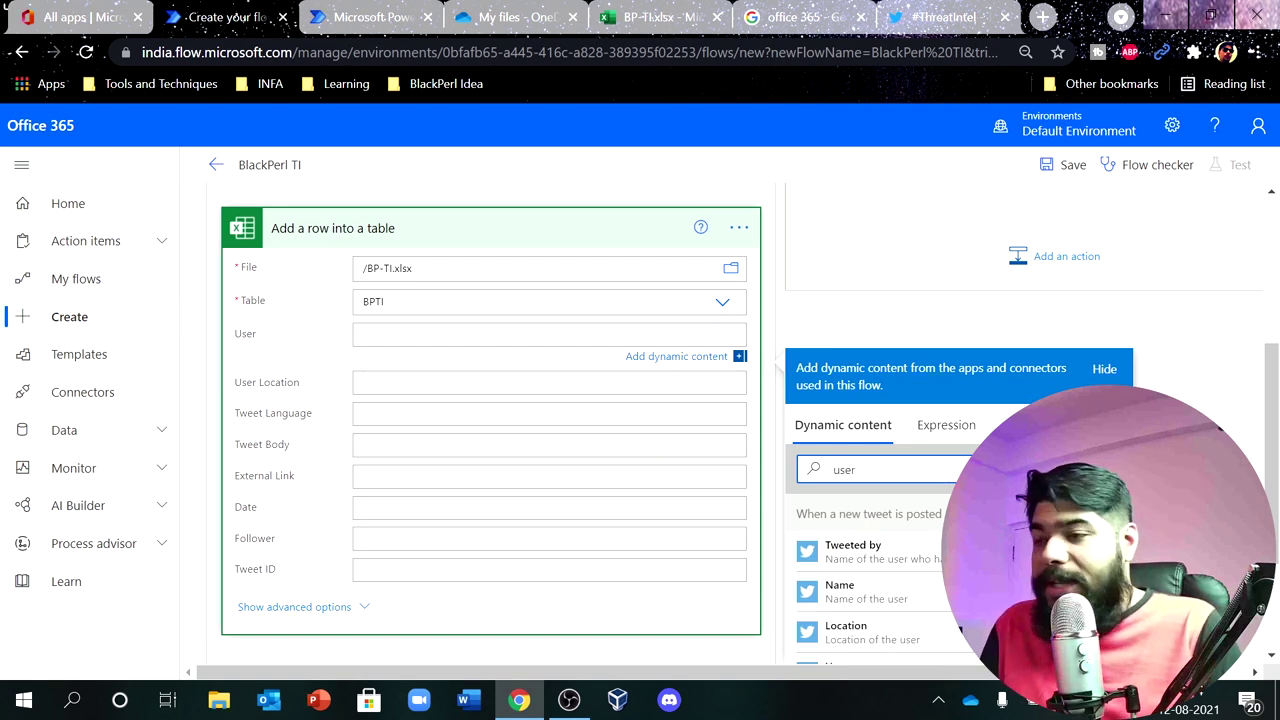
pyautogui.click(887, 575)
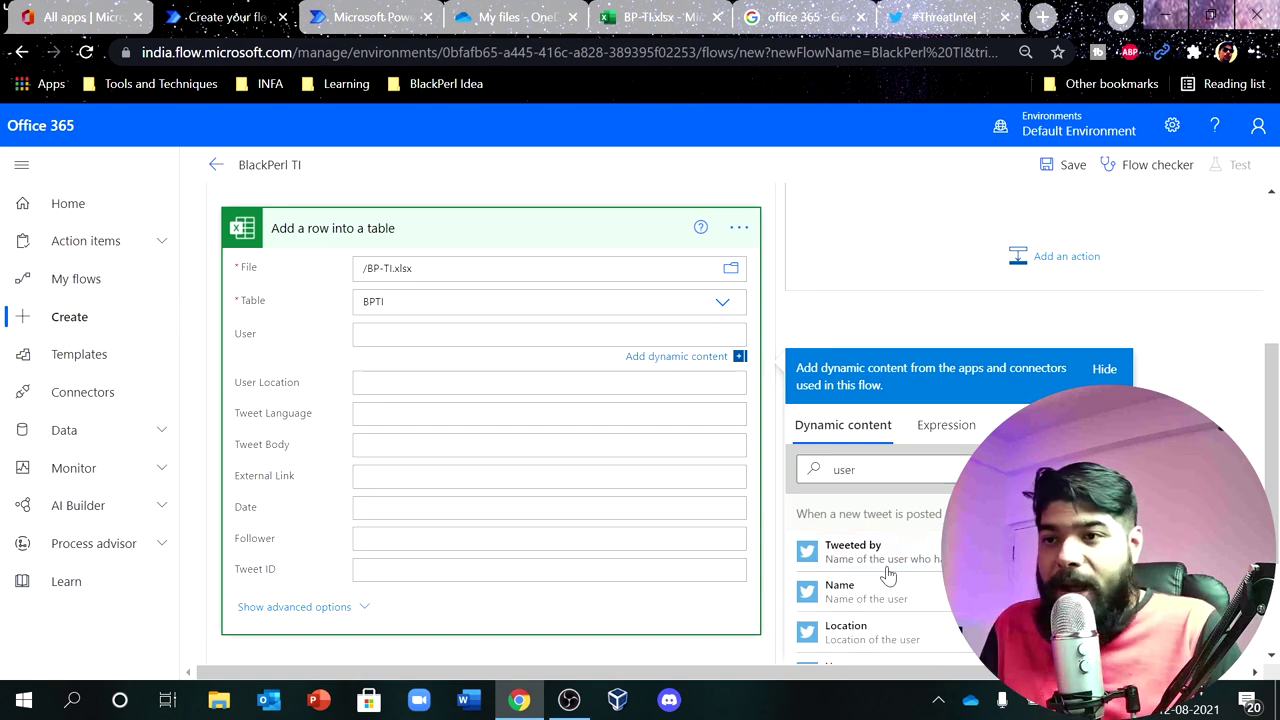
pyautogui.click(380, 388)
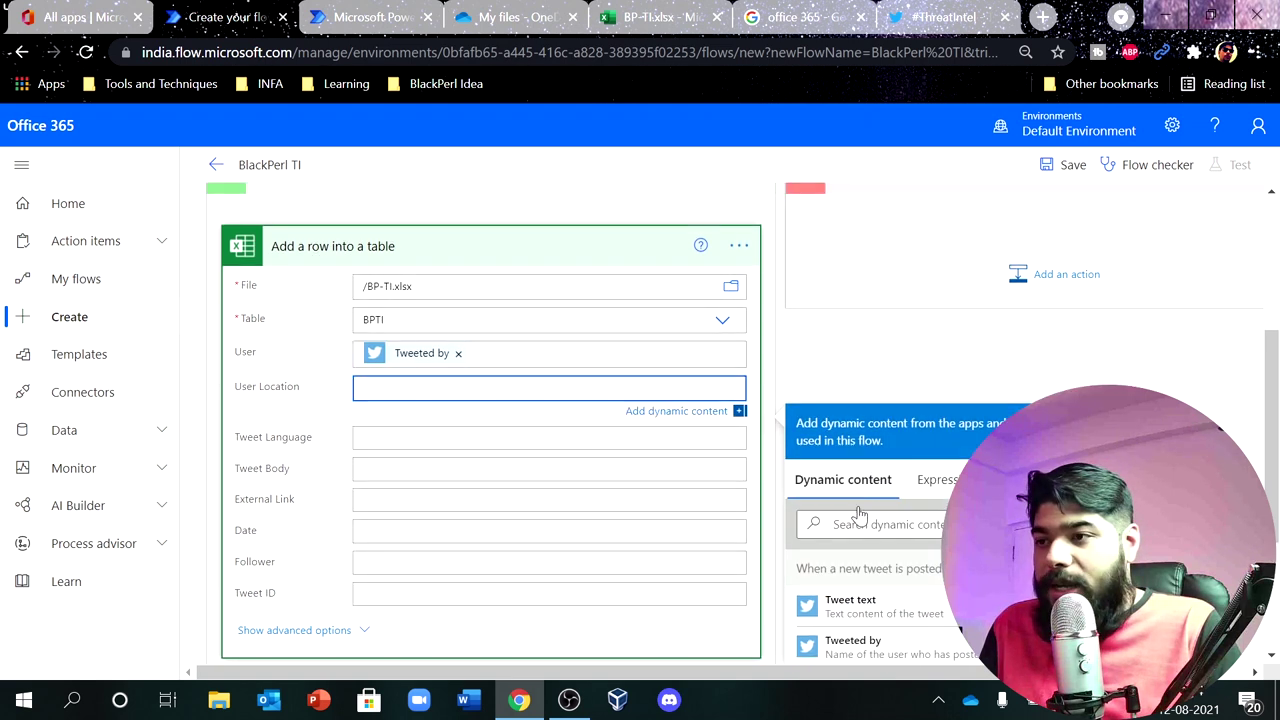
pyautogui.click(858, 526)
pyautogui.write('location')
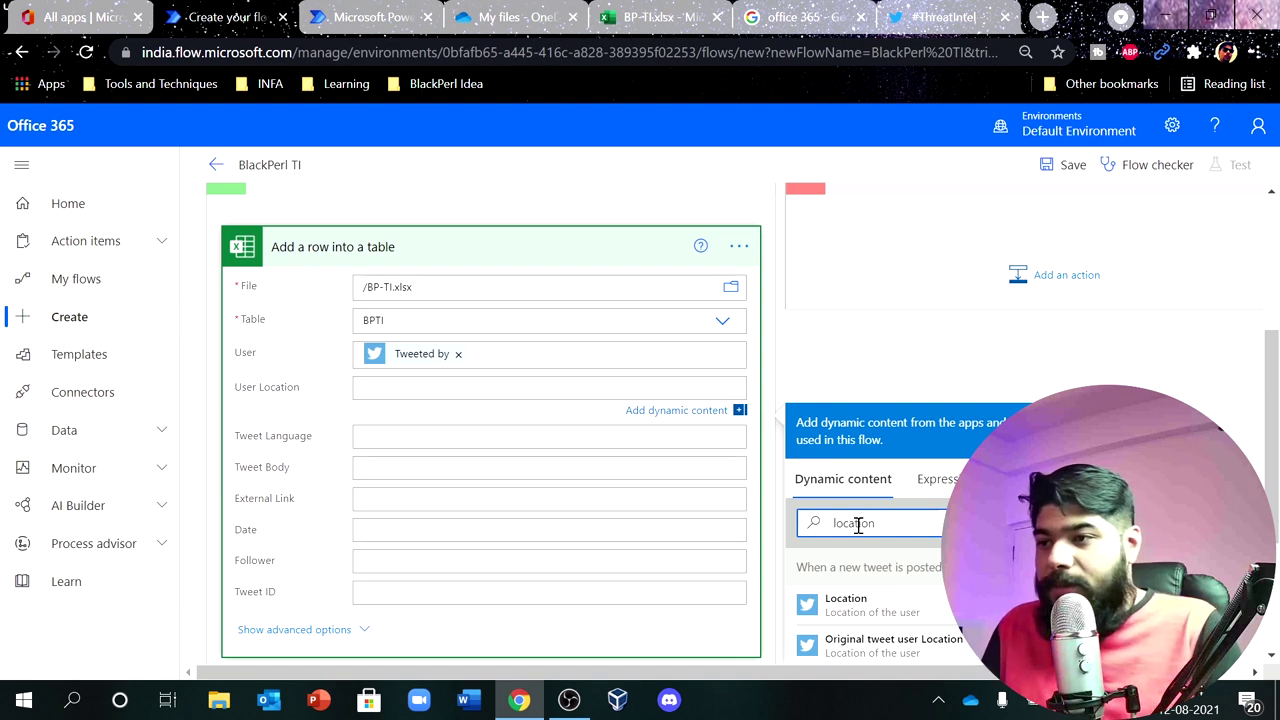
pyautogui.click(870, 610)
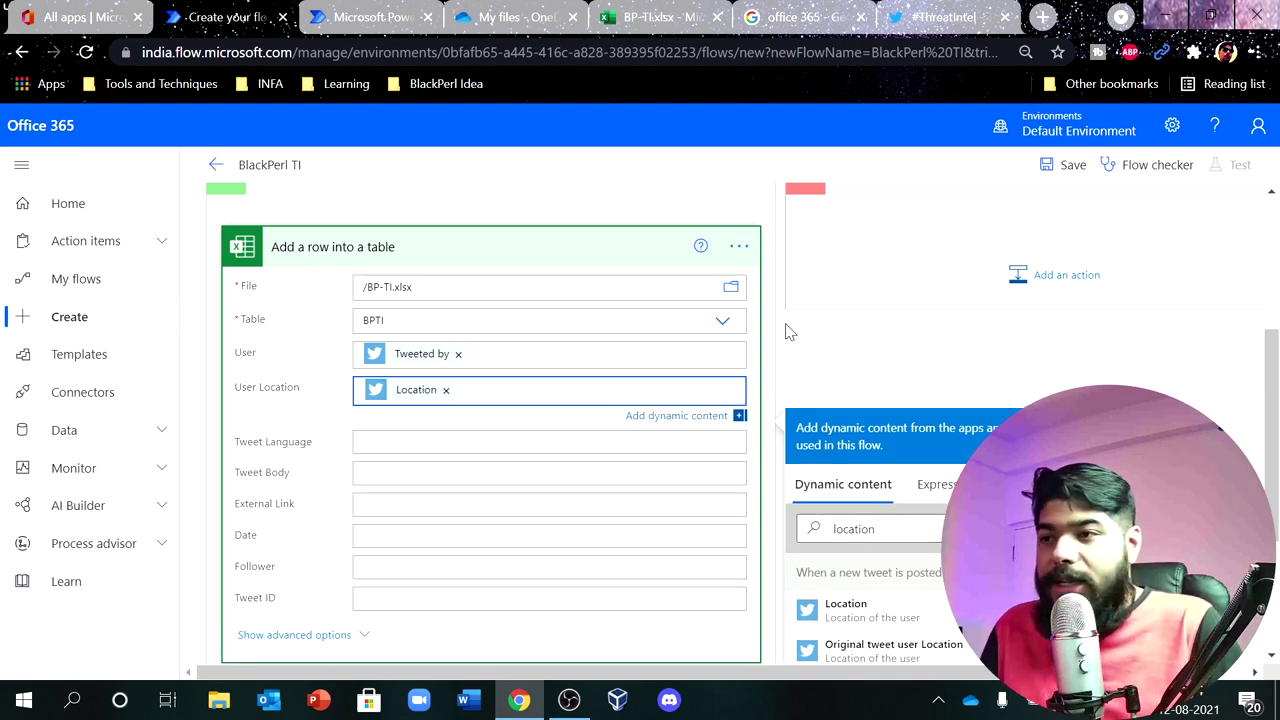
# Map the row's Tweet Language column to the "Tweet language" dynamic content and Tweet Body to "body".
pyautogui.hotkey('ctrl', '-')
pyautogui.hotkey('ctrl', '-')
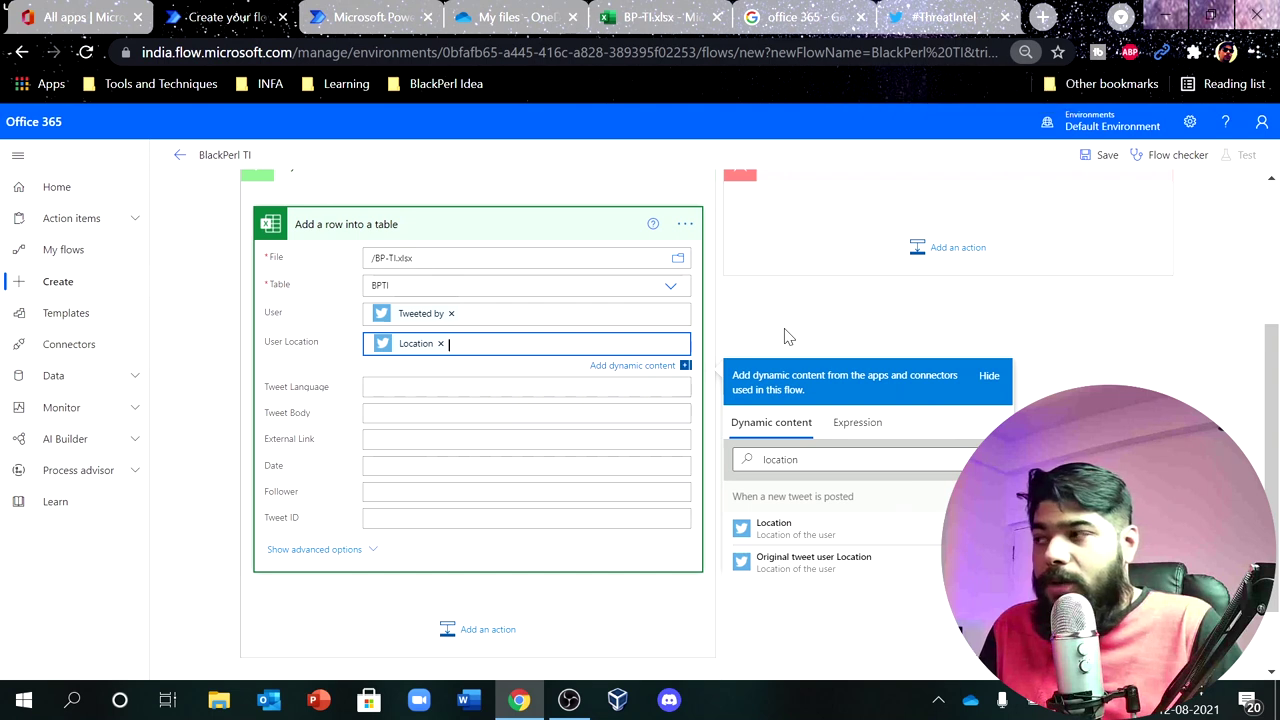
pyautogui.click(466, 388)
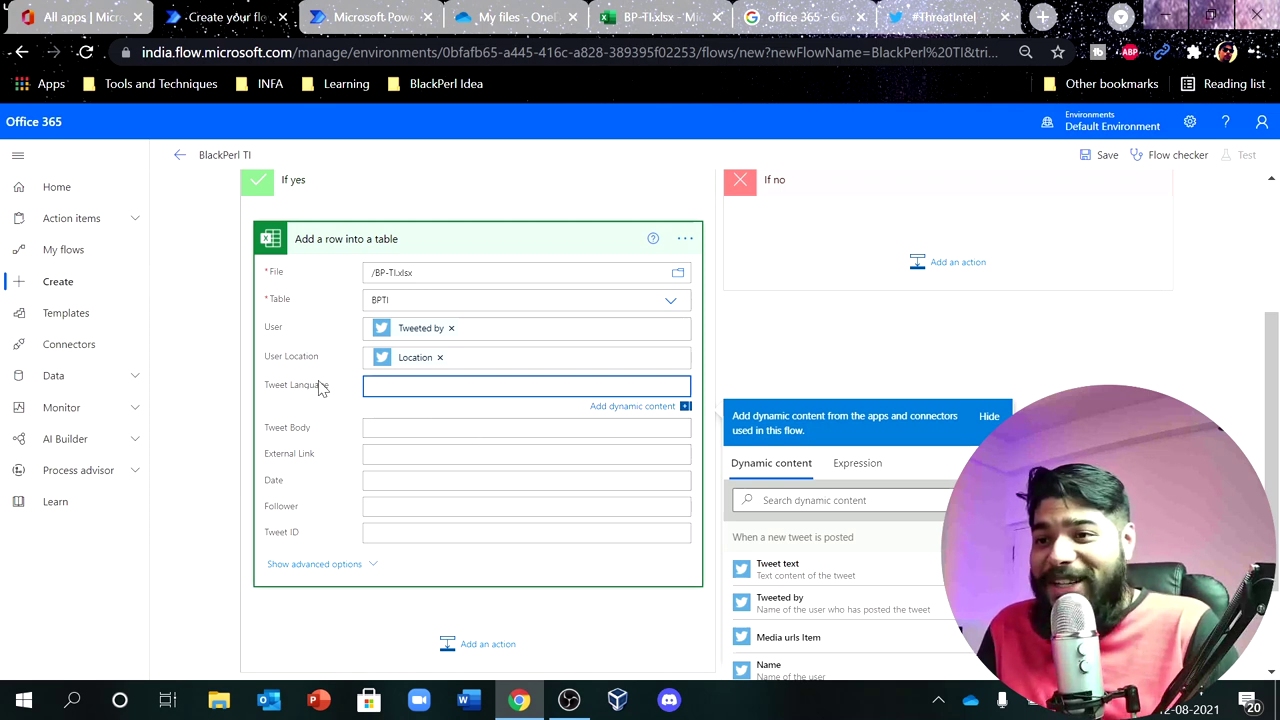
pyautogui.click(797, 497)
pyautogui.write('lan')
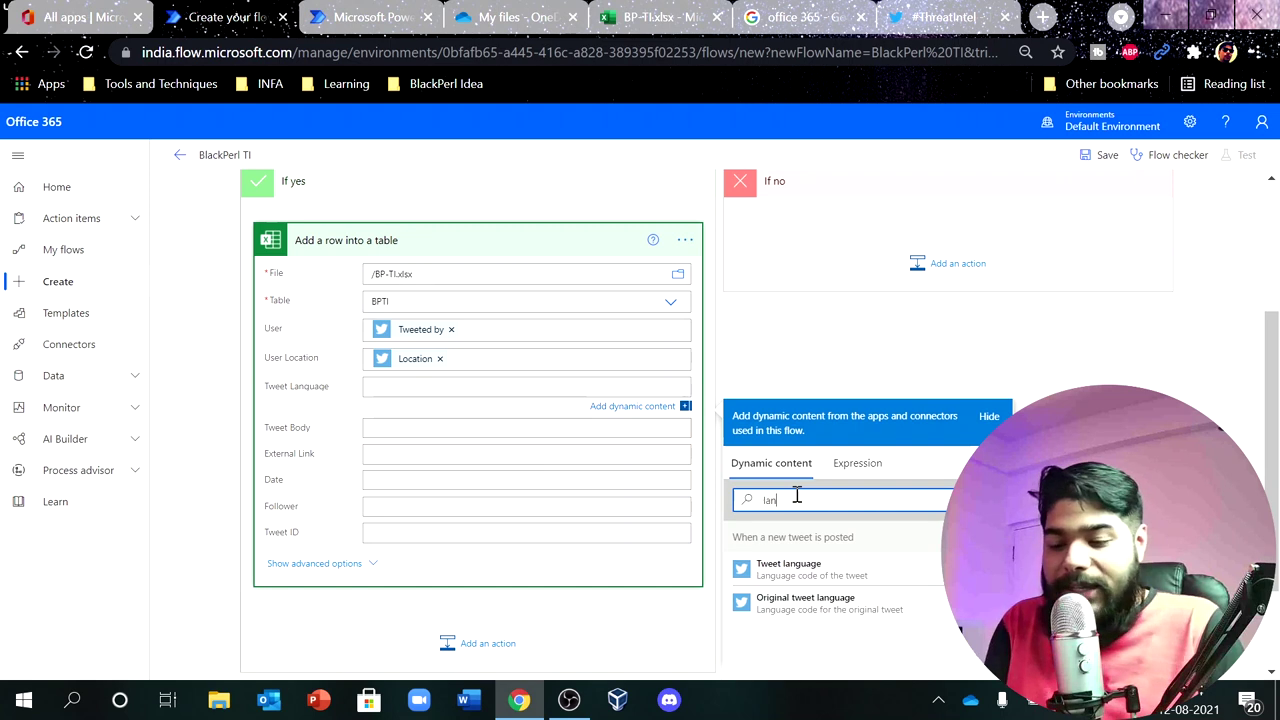
pyautogui.click(790, 566)
pyautogui.click(429, 431)
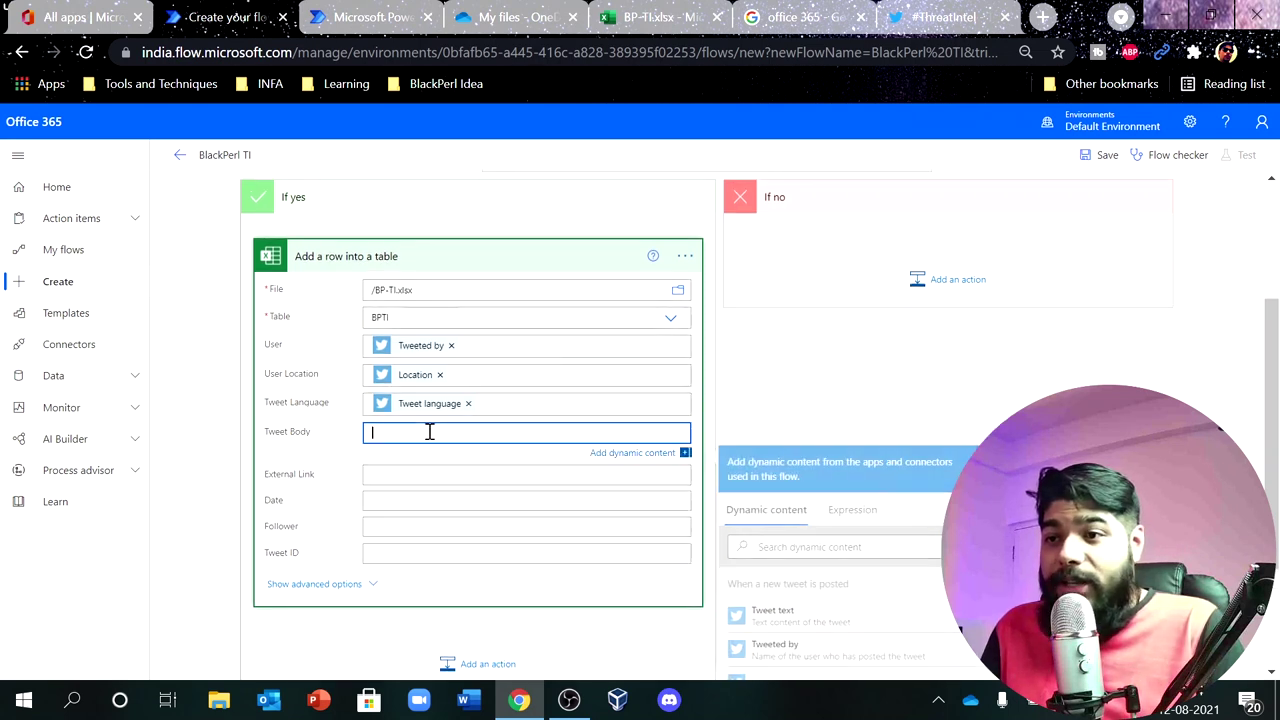
pyautogui.click(793, 548)
pyautogui.write('body')
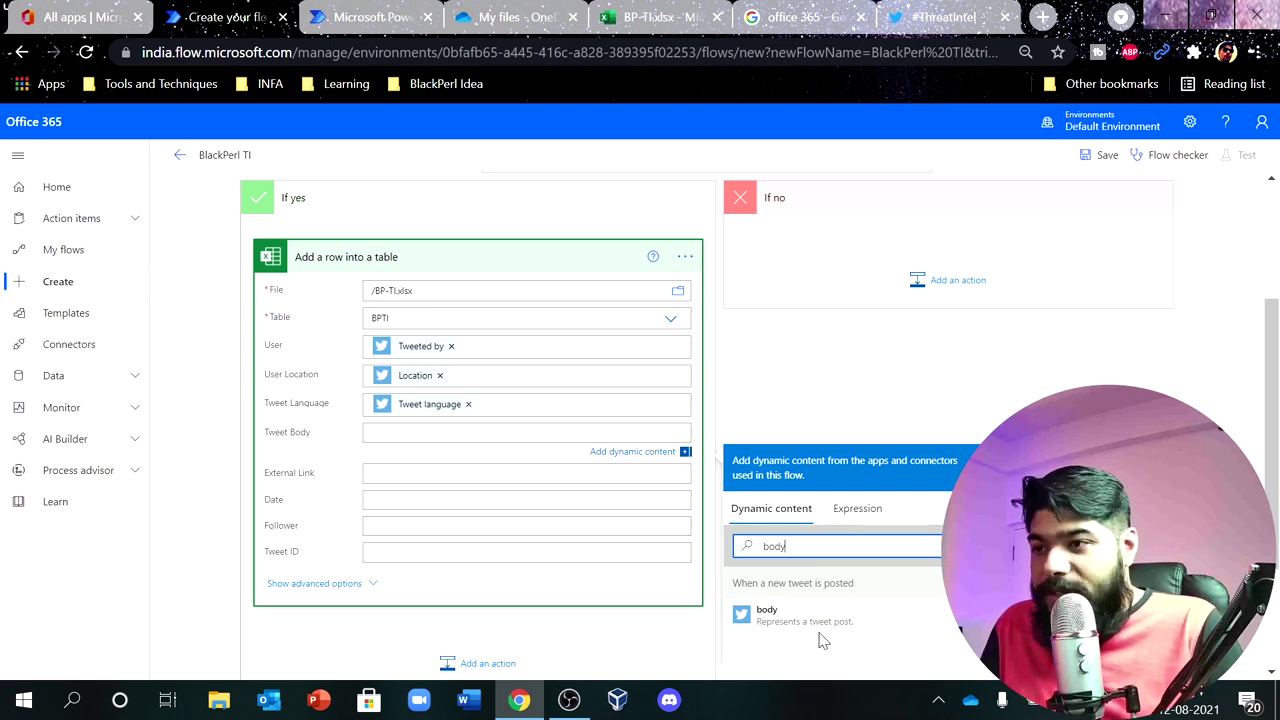
pyautogui.click(826, 630)
# Map the row's External Link column to the "Media urls" dynamic content and Date to "Created at".
pyautogui.click(391, 483)
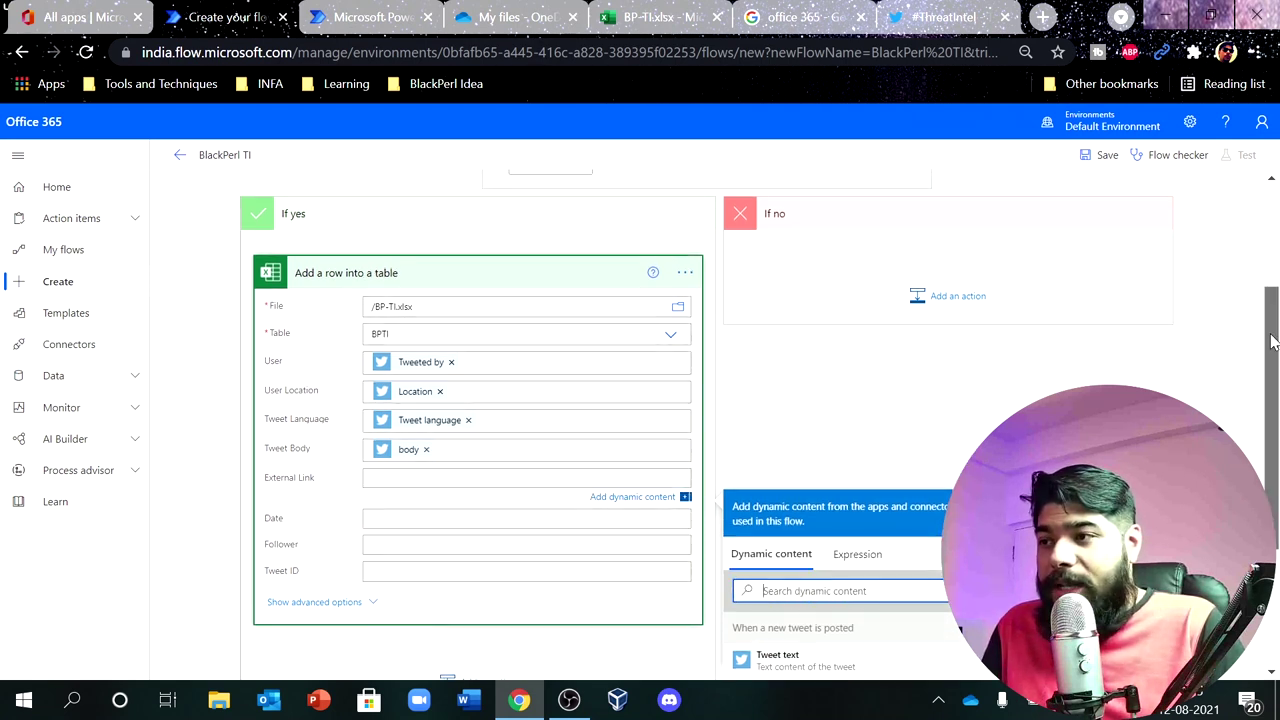
pyautogui.scroll(-2, 1272, 342)
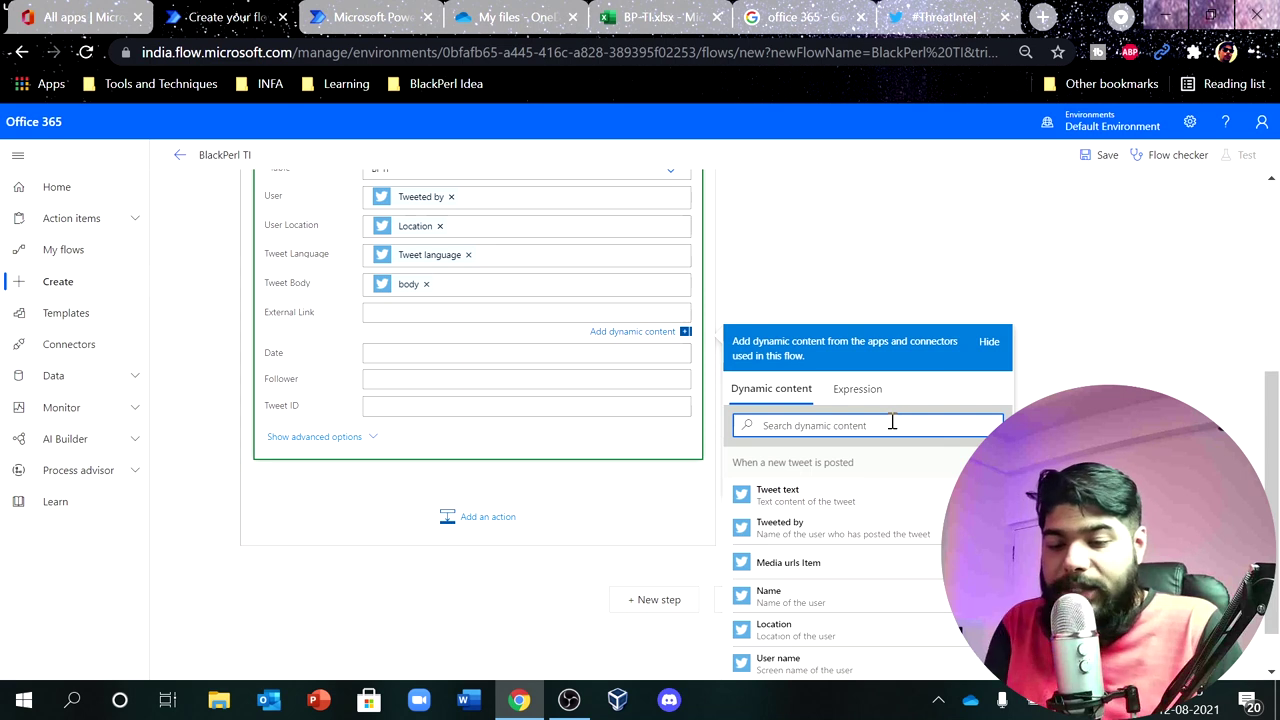
pyautogui.write('url')
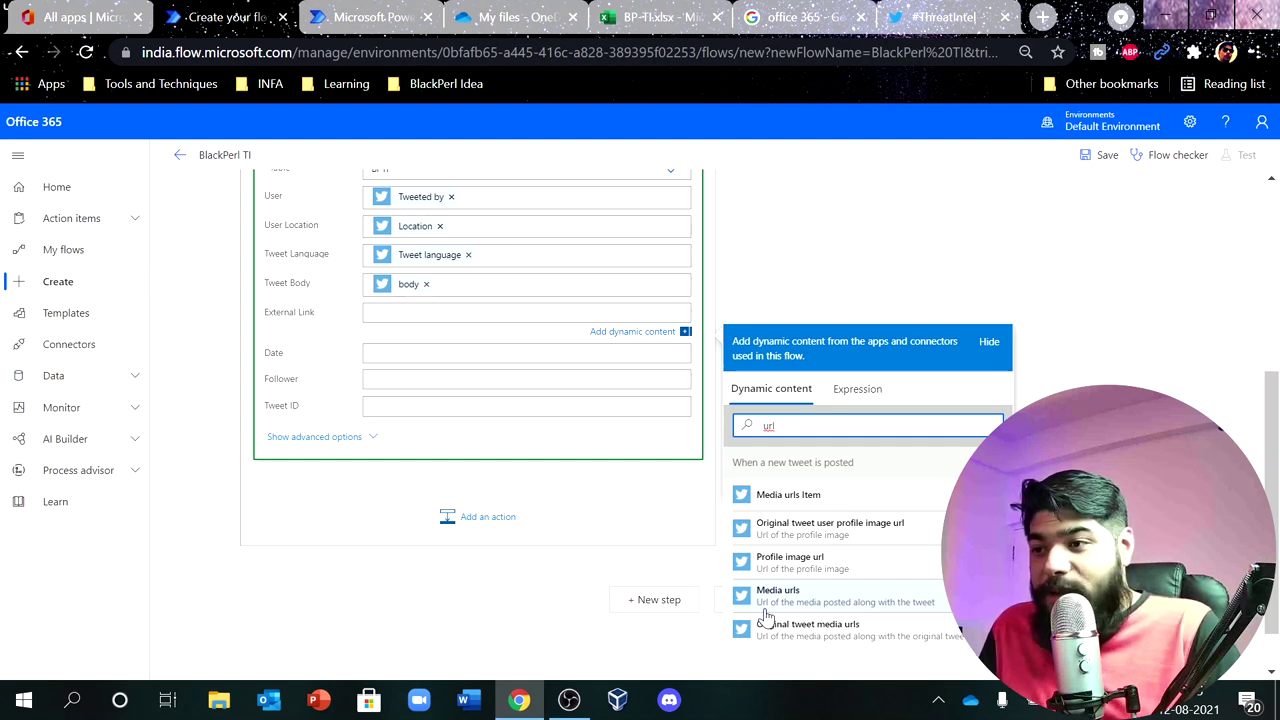
pyautogui.click(922, 602)
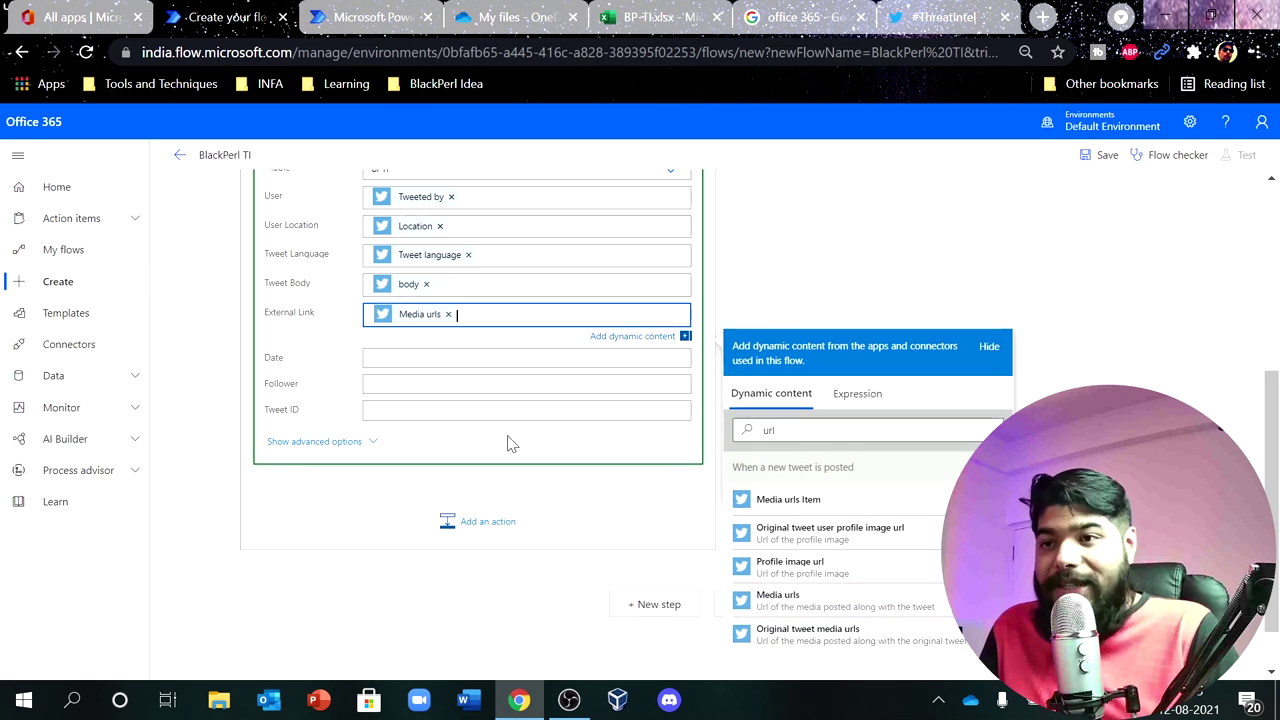
pyautogui.click(437, 362)
pyautogui.click(773, 467)
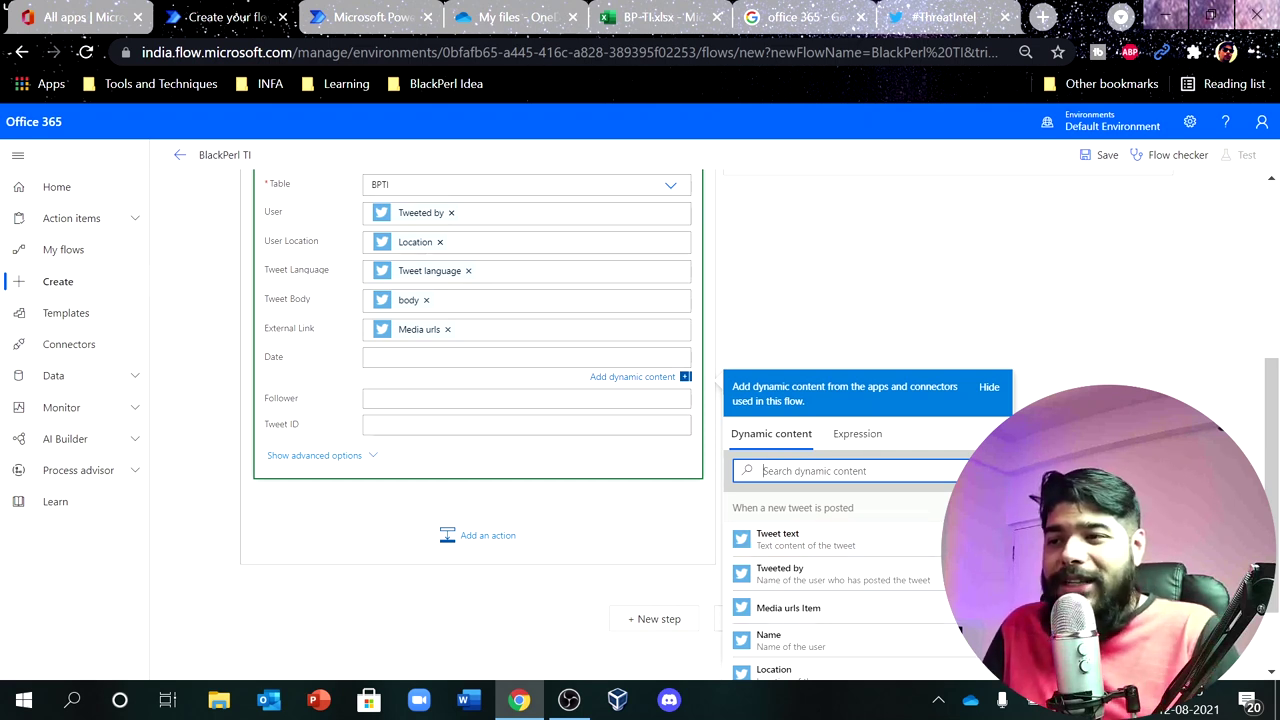
pyautogui.scroll(-3, 840, 590)
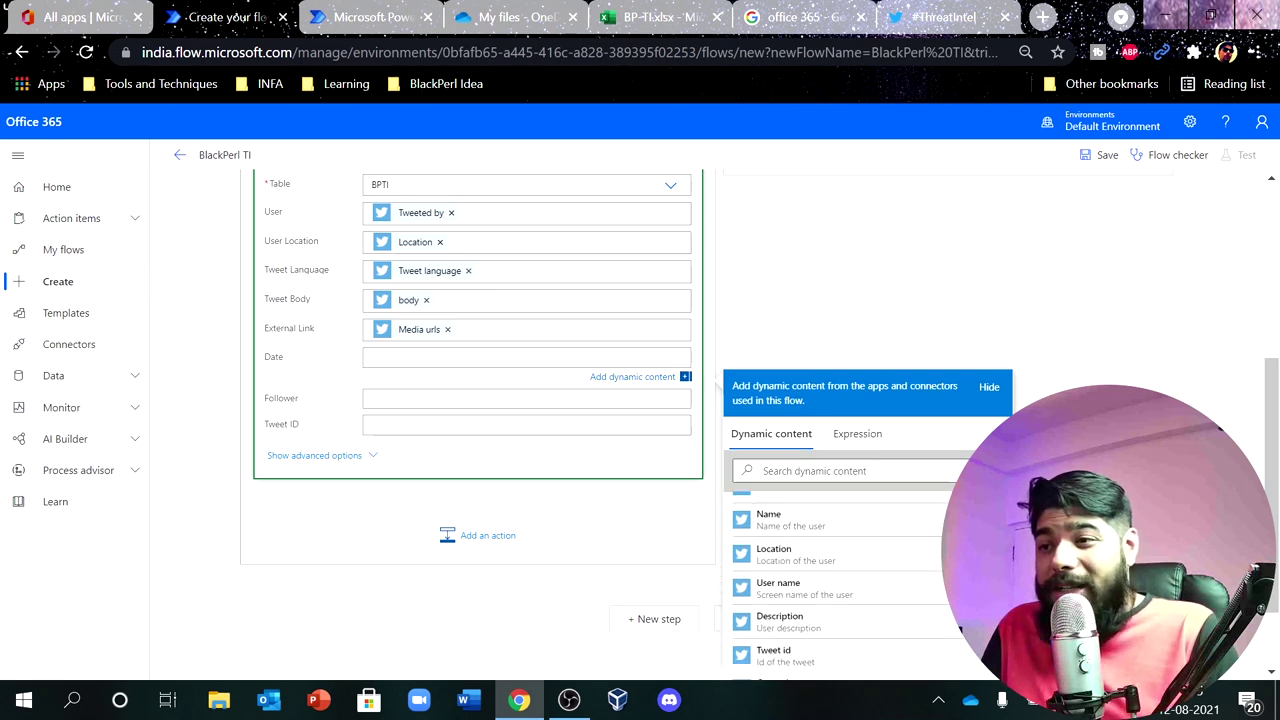
pyautogui.scroll(-1, 812, 568)
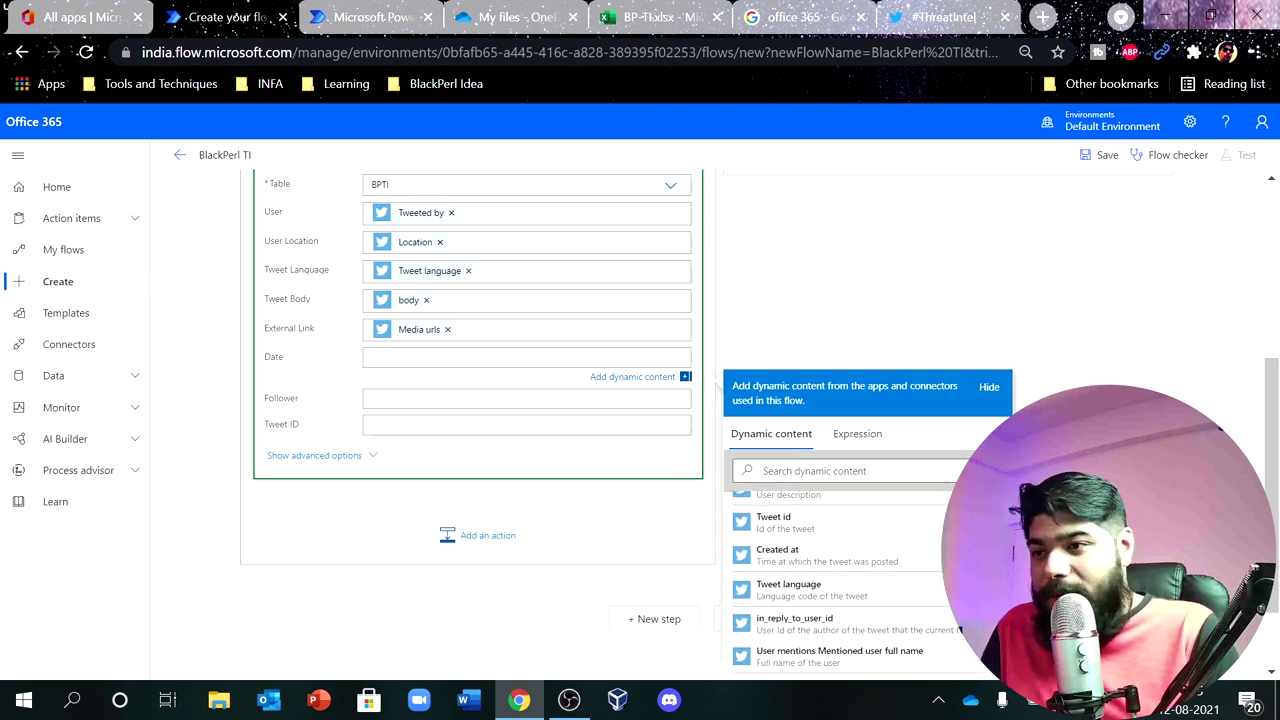
pyautogui.click(787, 567)
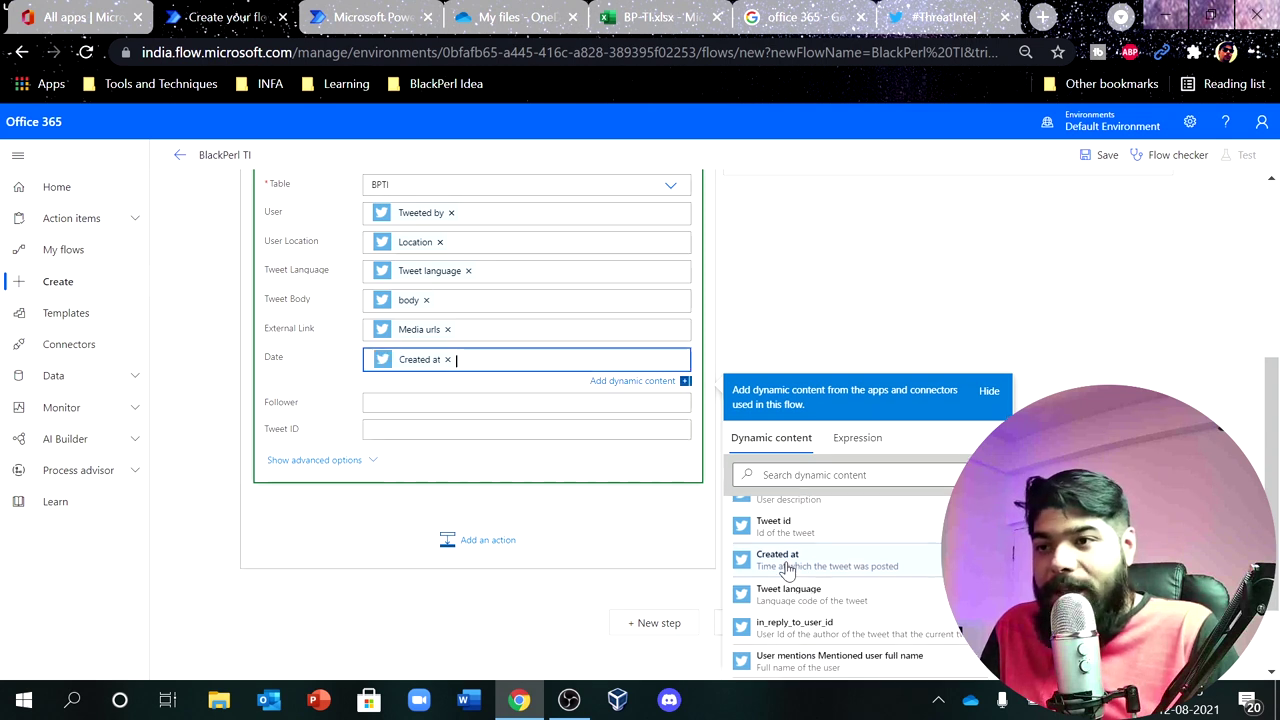
# Map the row's Follower column to the "Followers count" dynamic content, searching the content list for "number".
pyautogui.click(475, 401)
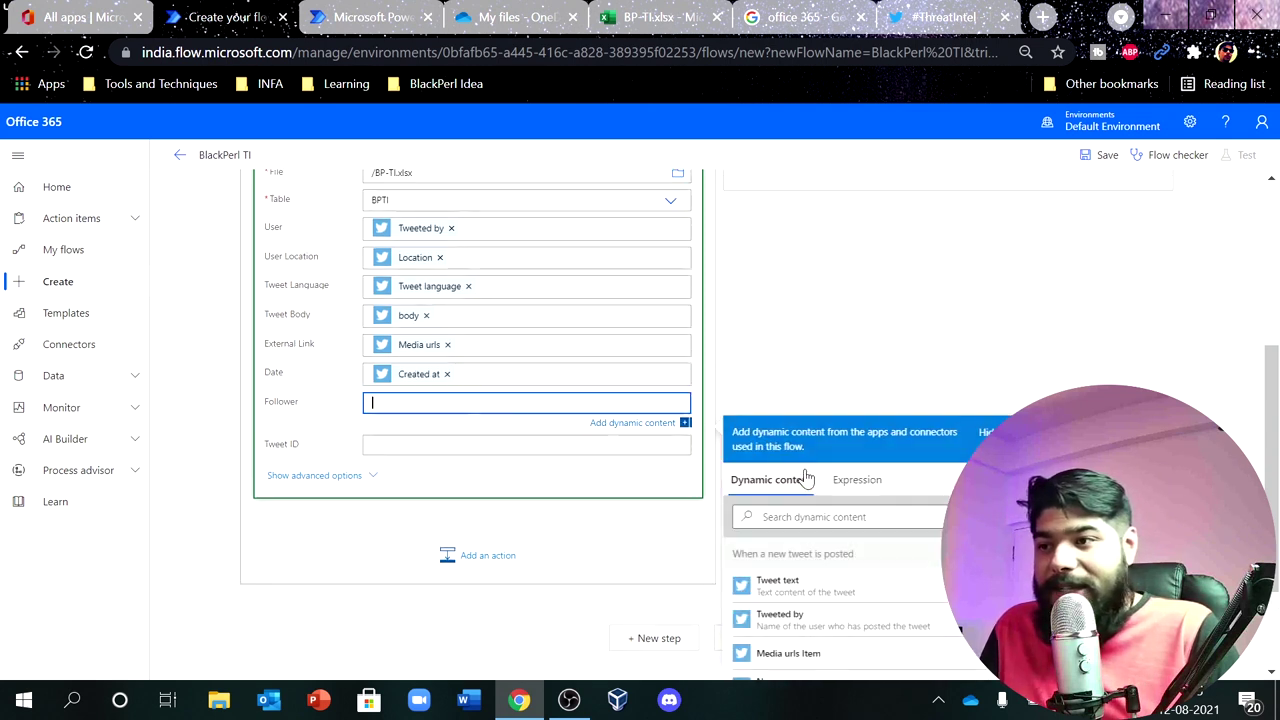
pyautogui.click(829, 514)
pyautogui.write('num')
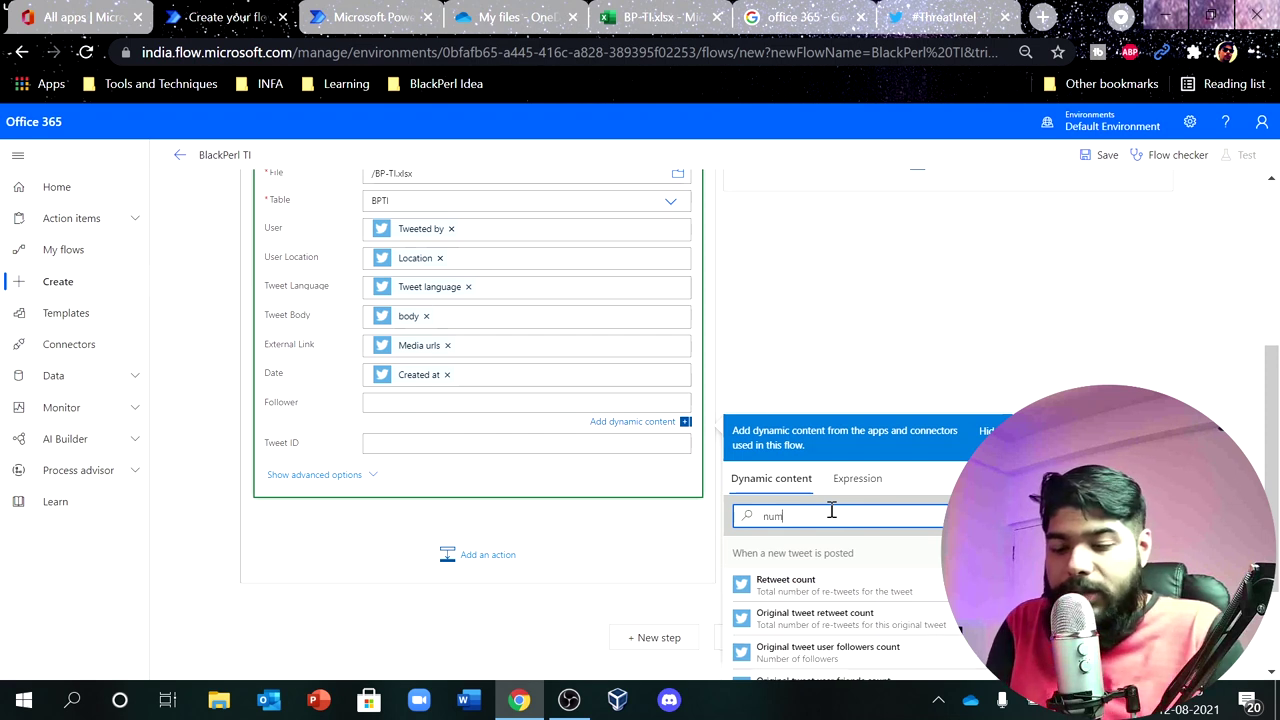
pyautogui.write('ber')
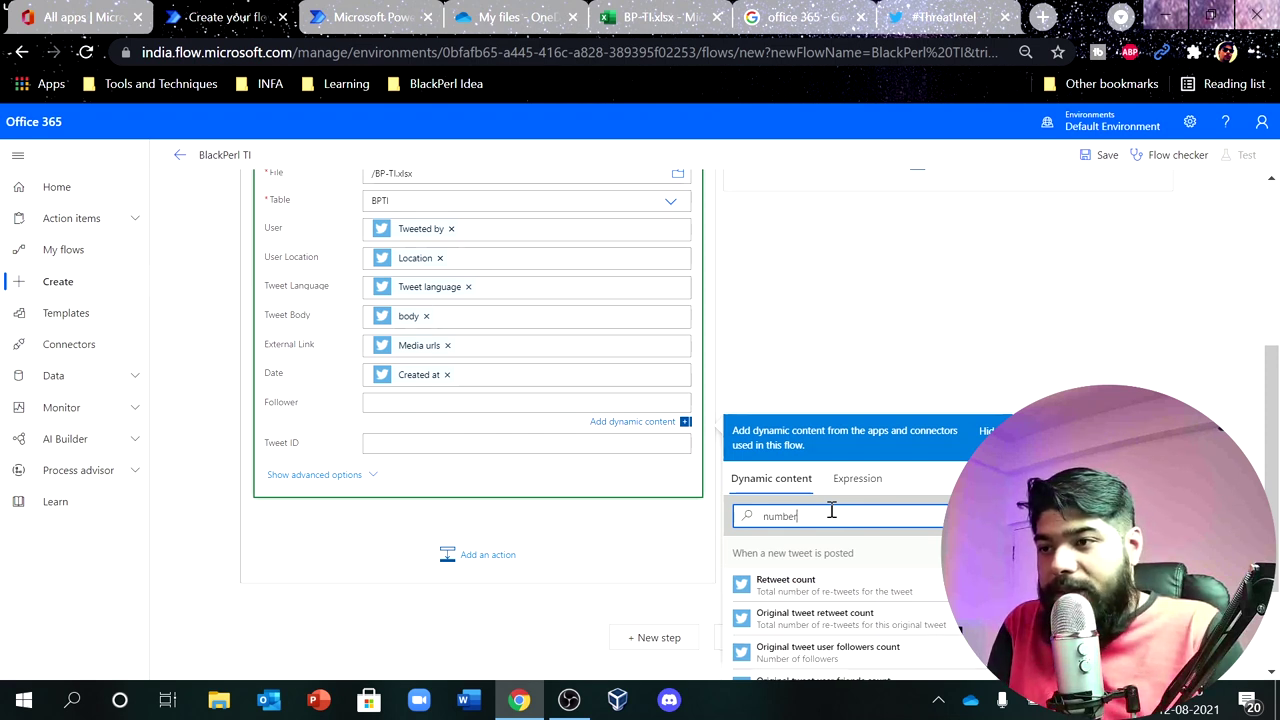
pyautogui.scroll(-2, 905, 590)
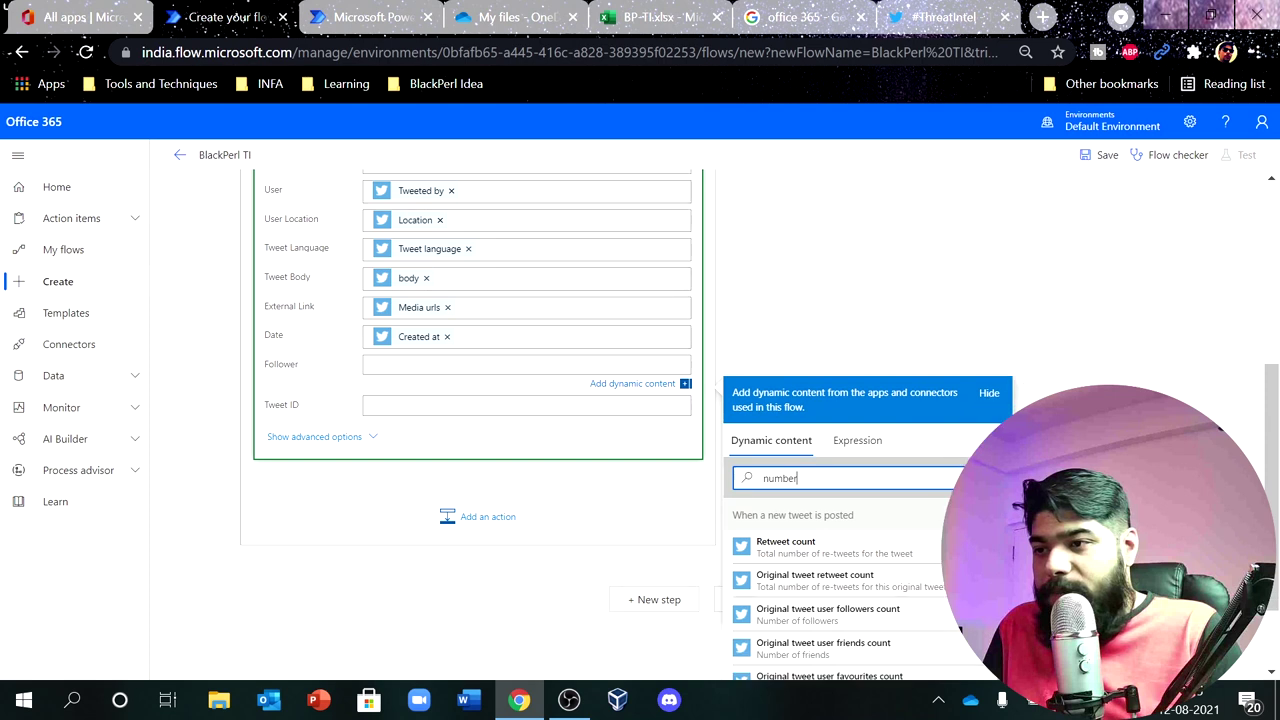
pyautogui.click(849, 608)
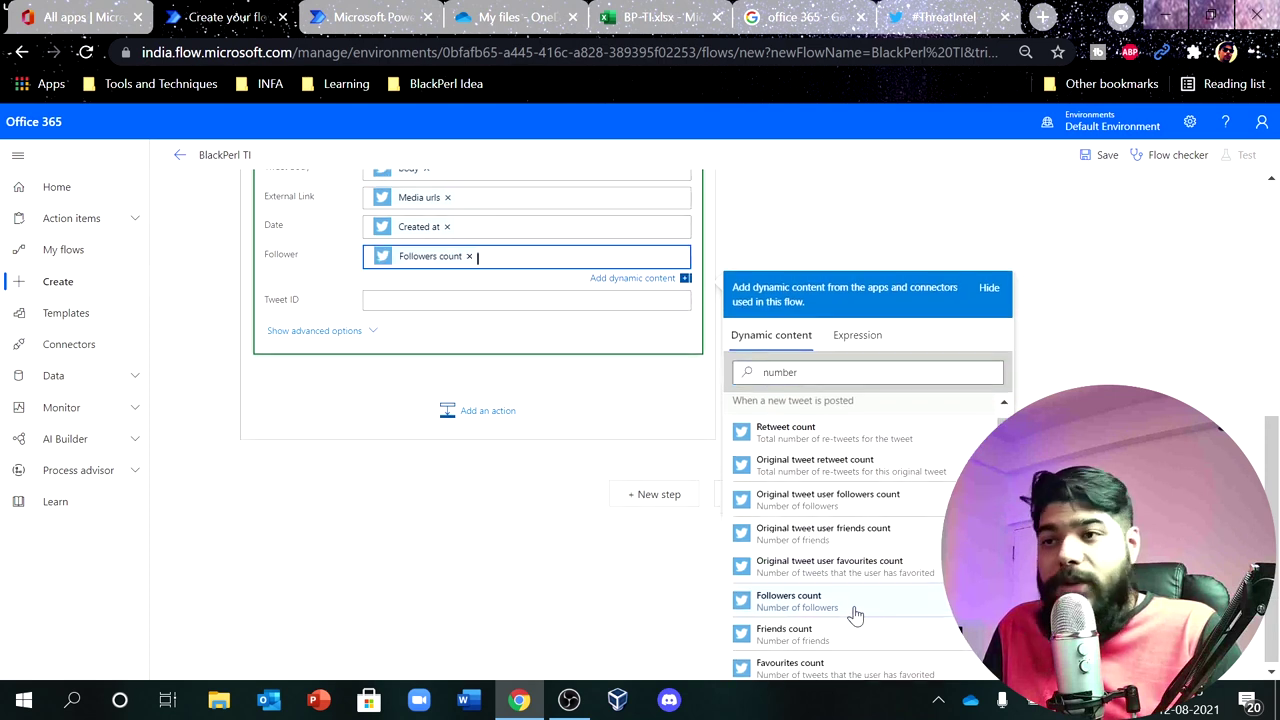
# Map the row's Tweet ID column to the "Tweet id" dynamic content, searching the content list for "ID".
pyautogui.click(408, 299)
pyautogui.click(880, 413)
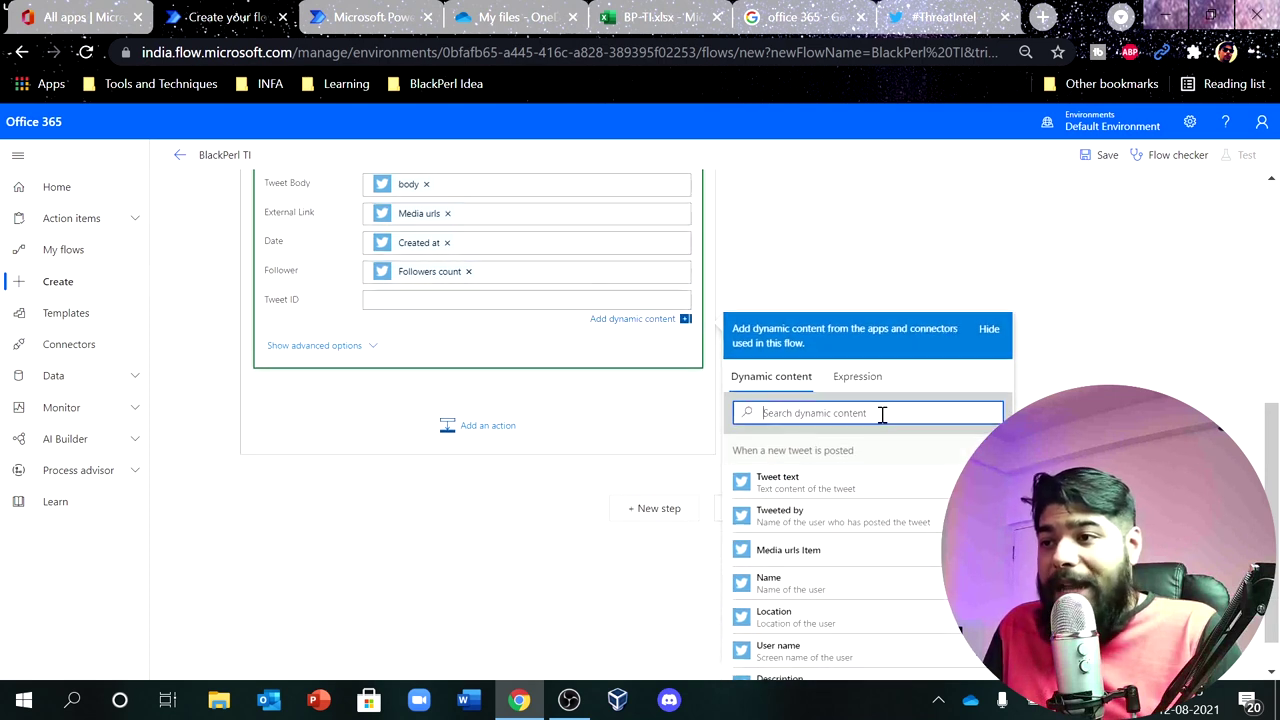
pyautogui.write('ID')
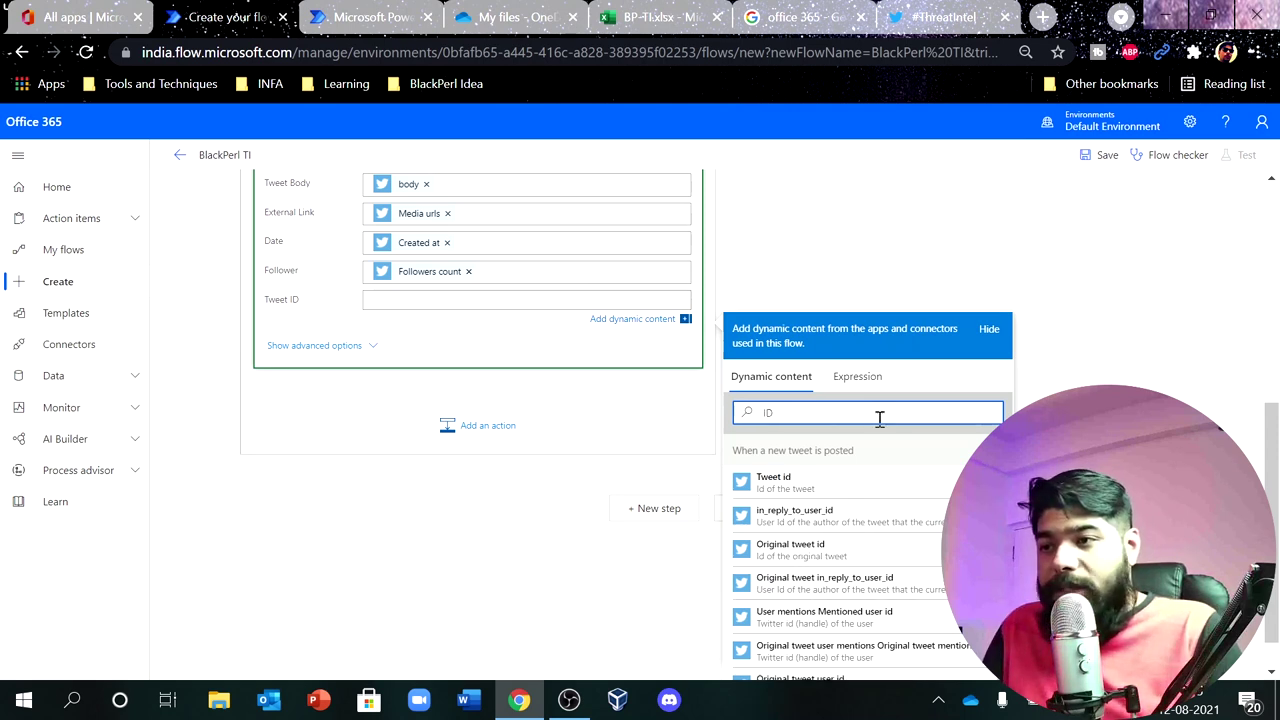
pyautogui.click(845, 487)
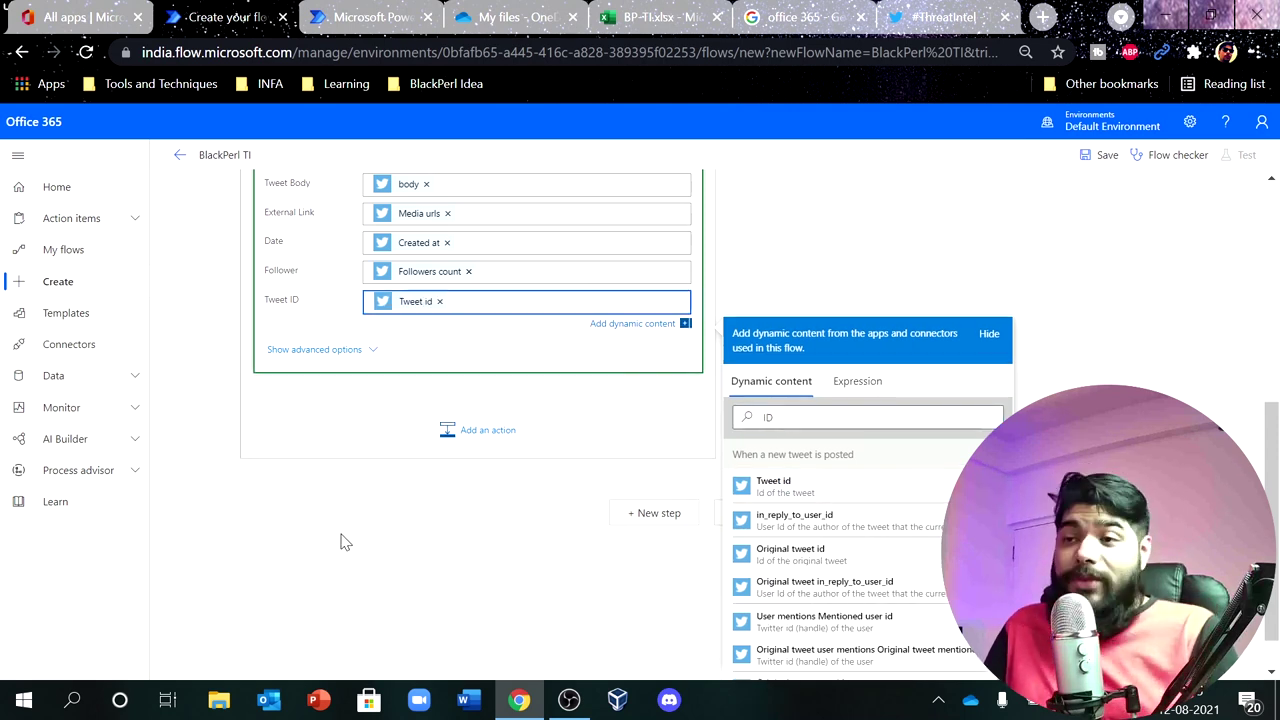
pyautogui.scroll(2, 340, 540)
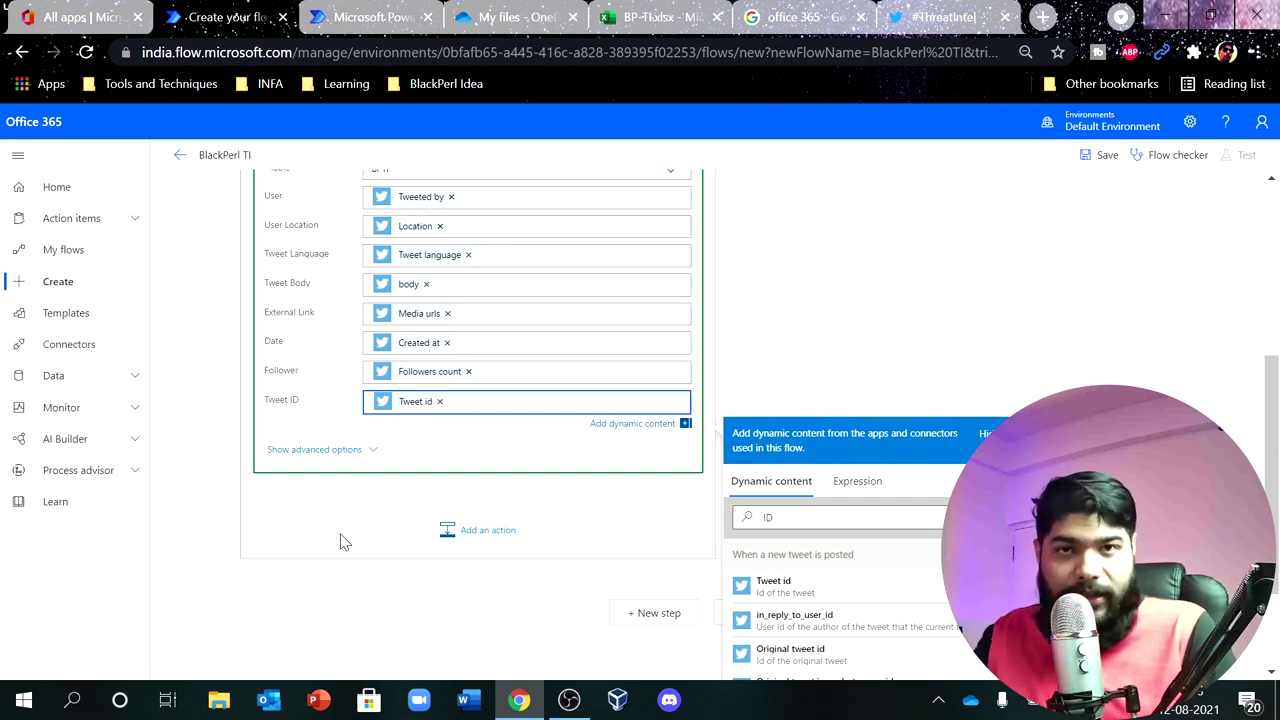
# Check the BPTI table's columns and first data row in the BP-TI workbook, and return to the Power Automate flow.
pyautogui.click(652, 17)
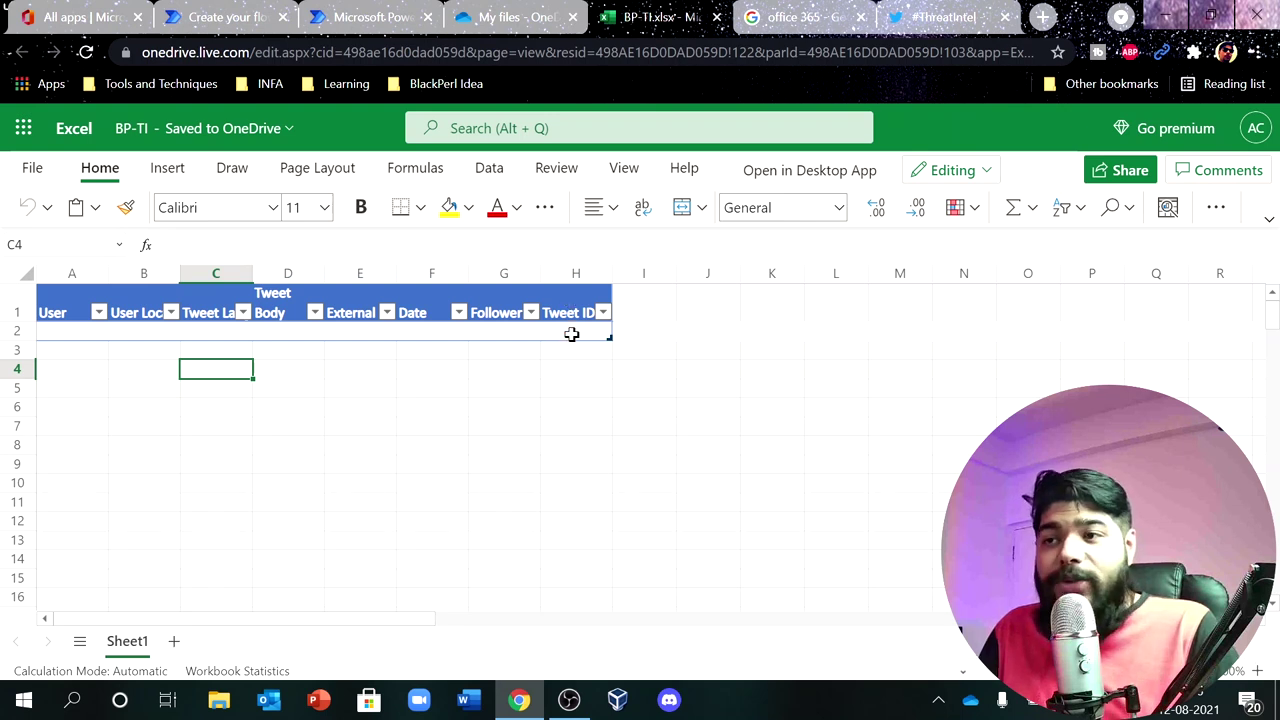
pyautogui.click(571, 334)
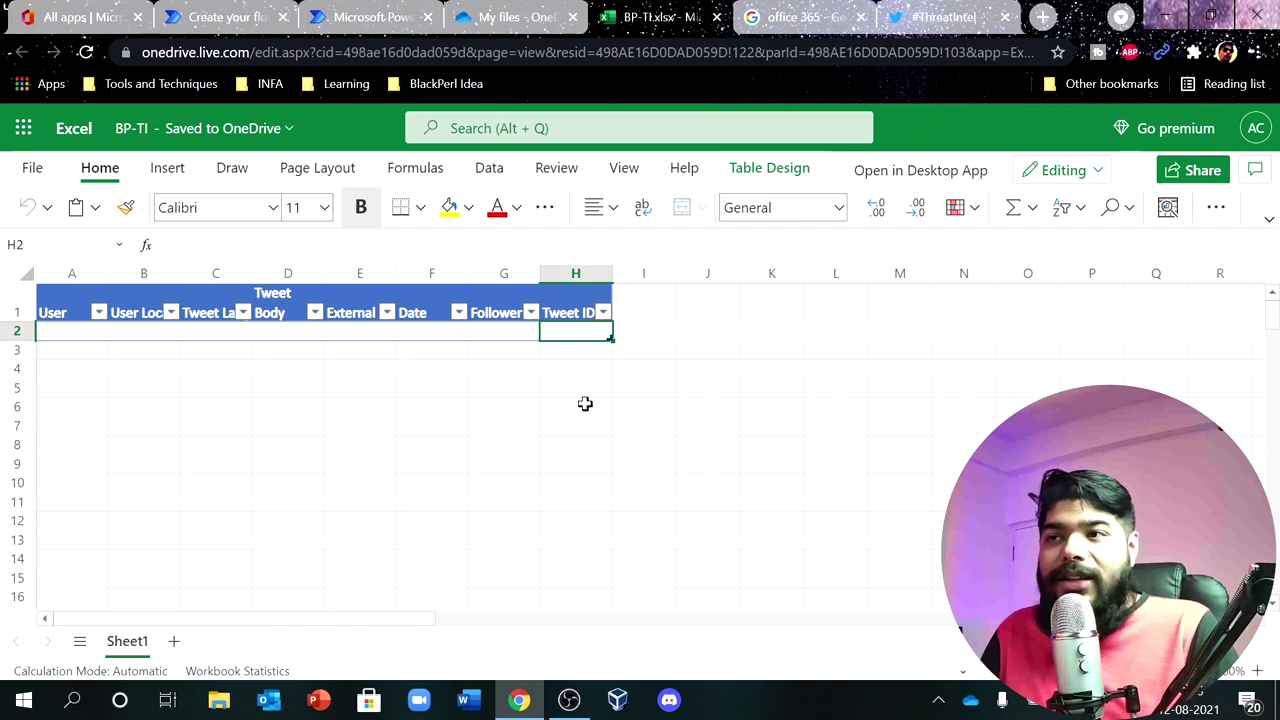
pyautogui.click(225, 17)
pyautogui.click(581, 626)
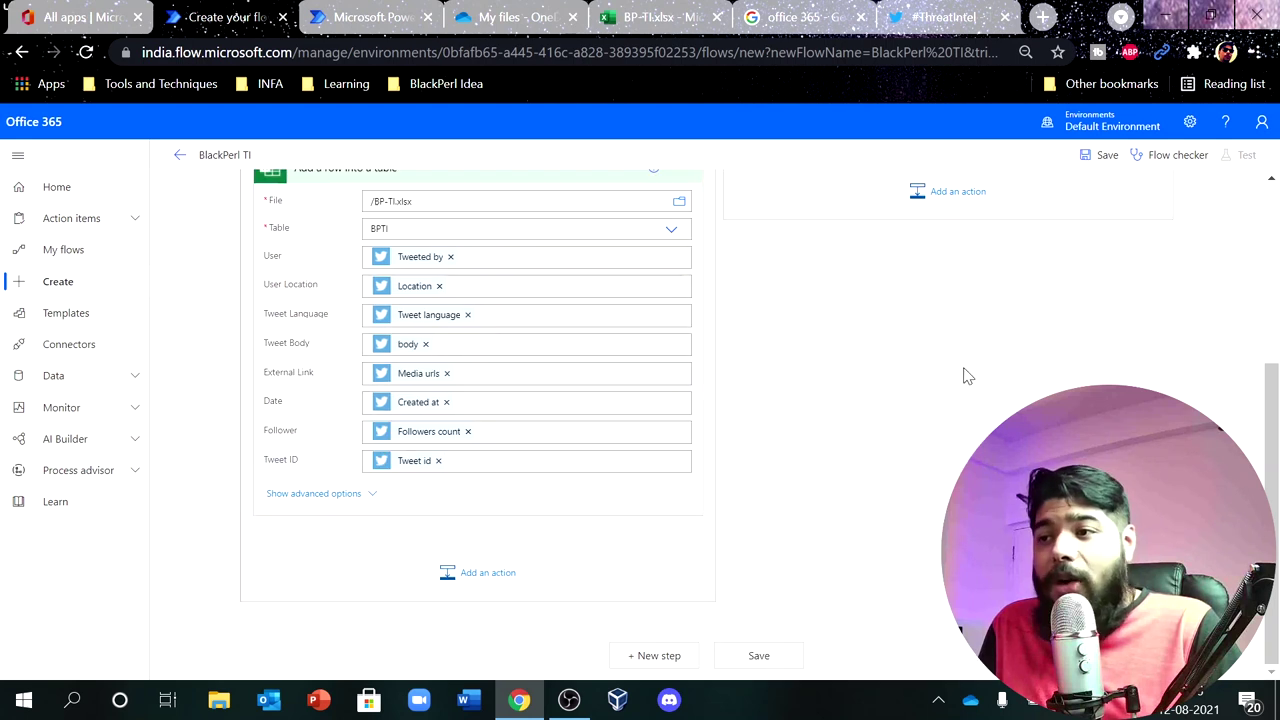
# Review the condition and the row mappings of the BlackPerl TI flow, and save the flow.
pyautogui.scroll(1, 829, 486)
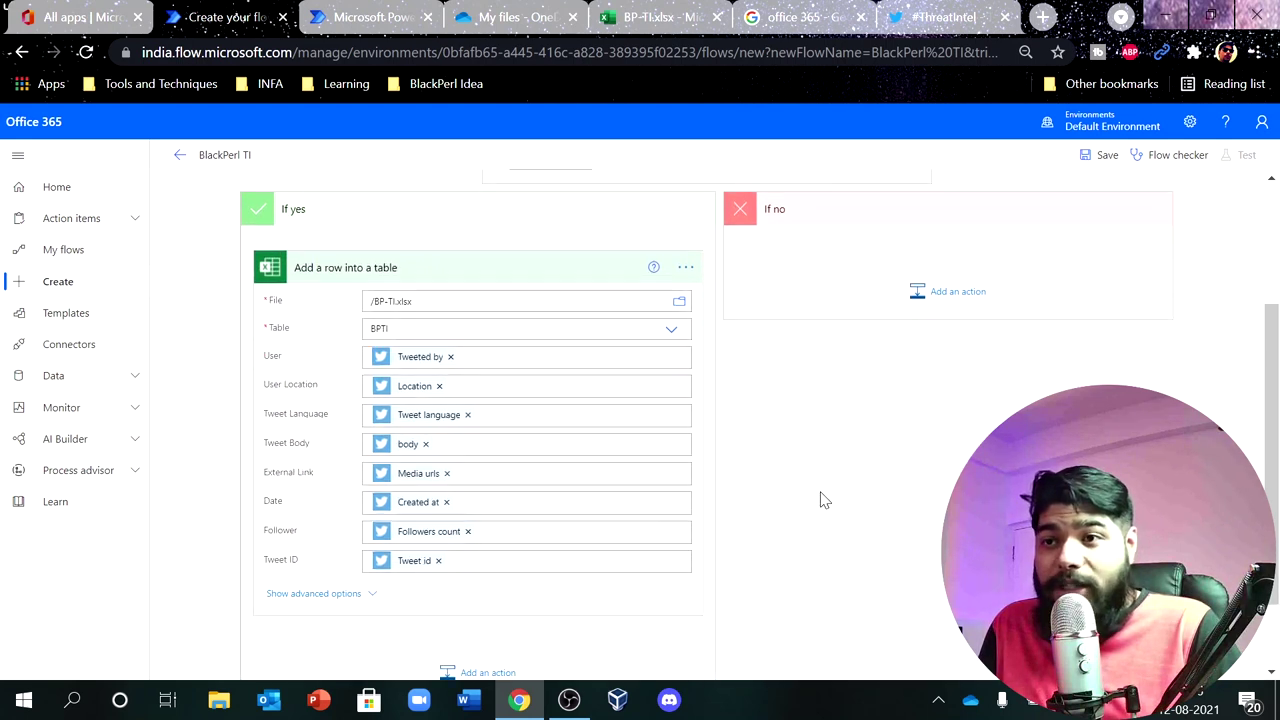
pyautogui.scroll(2, 822, 500)
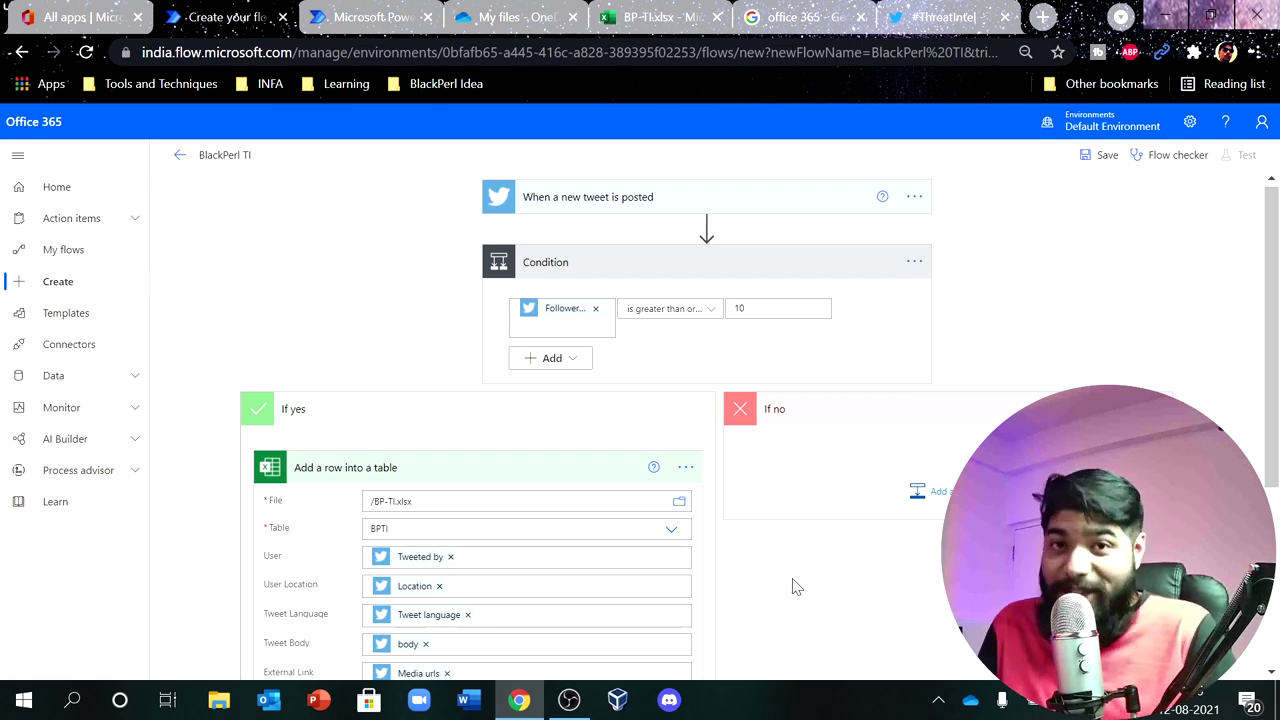
pyautogui.scroll(-1, 792, 587)
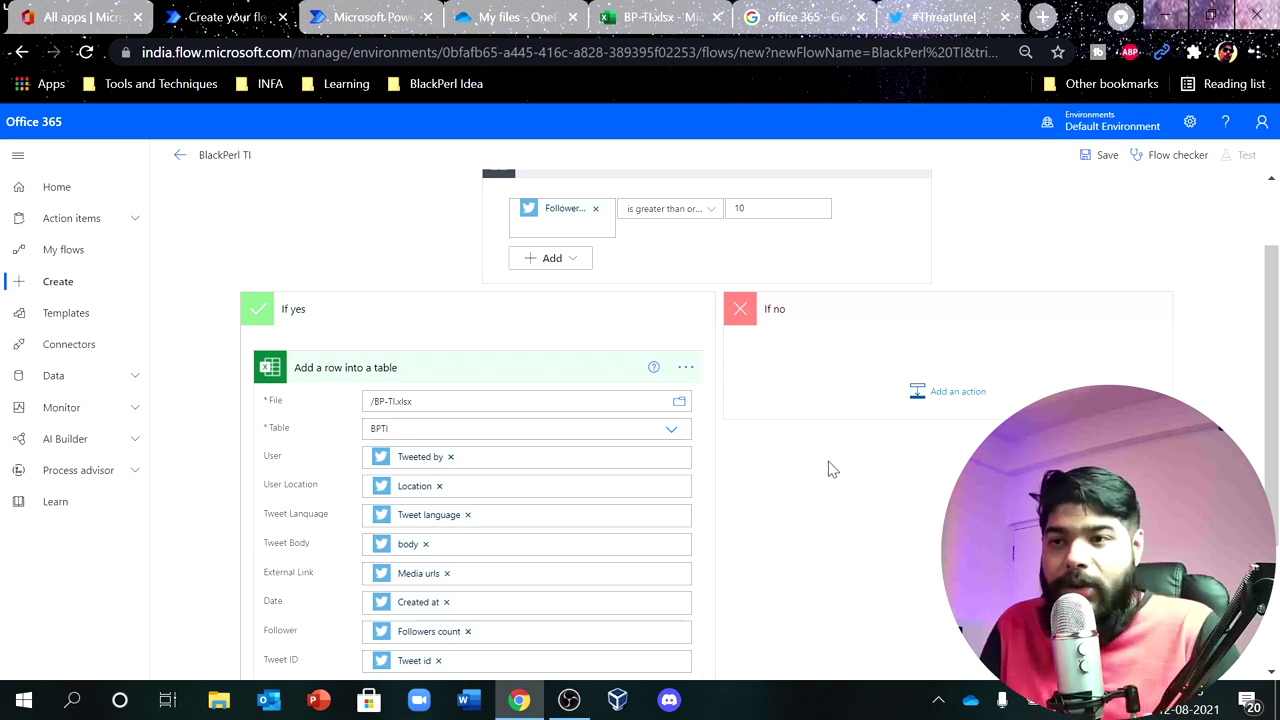
pyautogui.scroll(1, 726, 449)
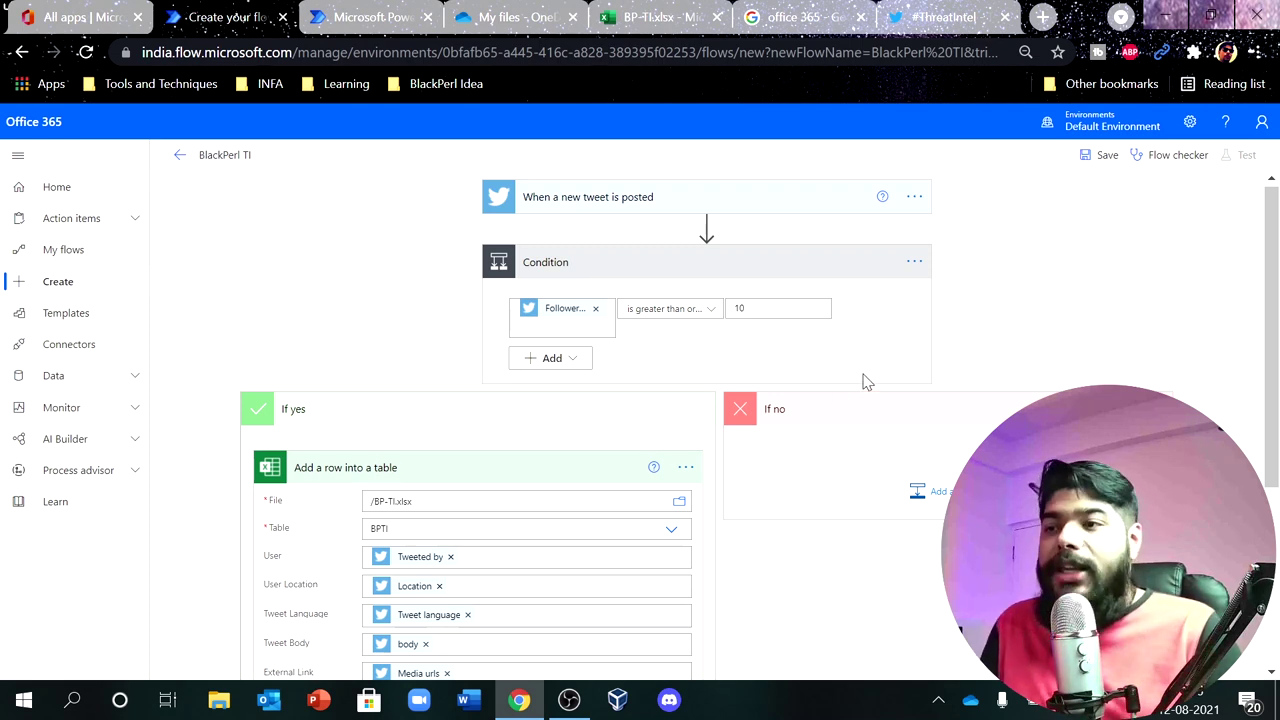
pyautogui.scroll(-1, 828, 569)
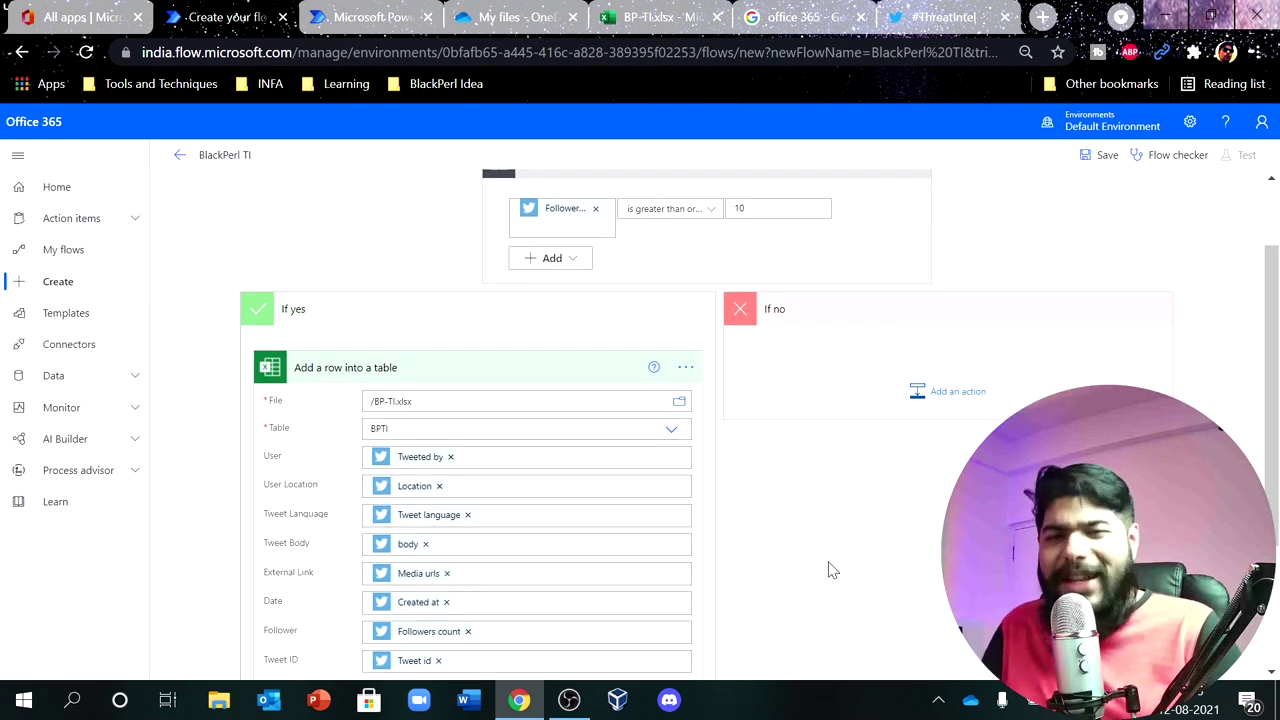
pyautogui.scroll(-2, 828, 569)
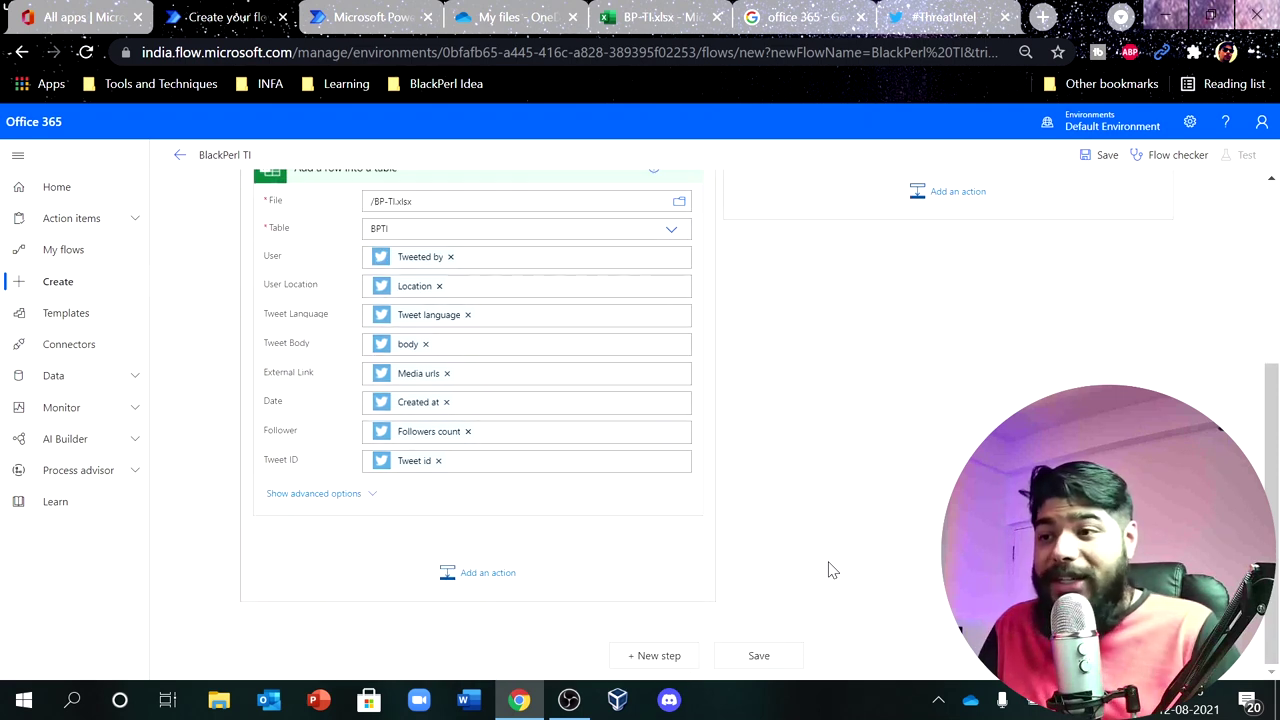
pyautogui.click(759, 655)
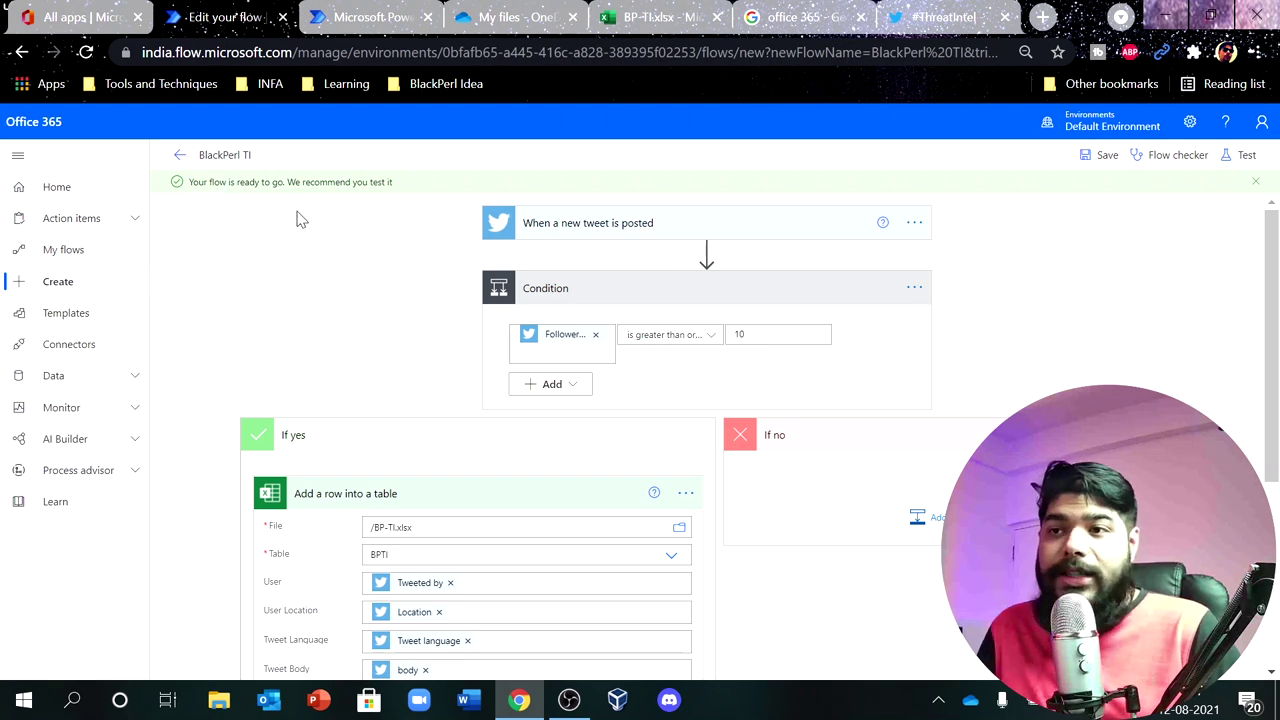
# Expand the new-tweet trigger to show its search text, and start a manual test of the flow.
pyautogui.hotkey('ctrl', '+')
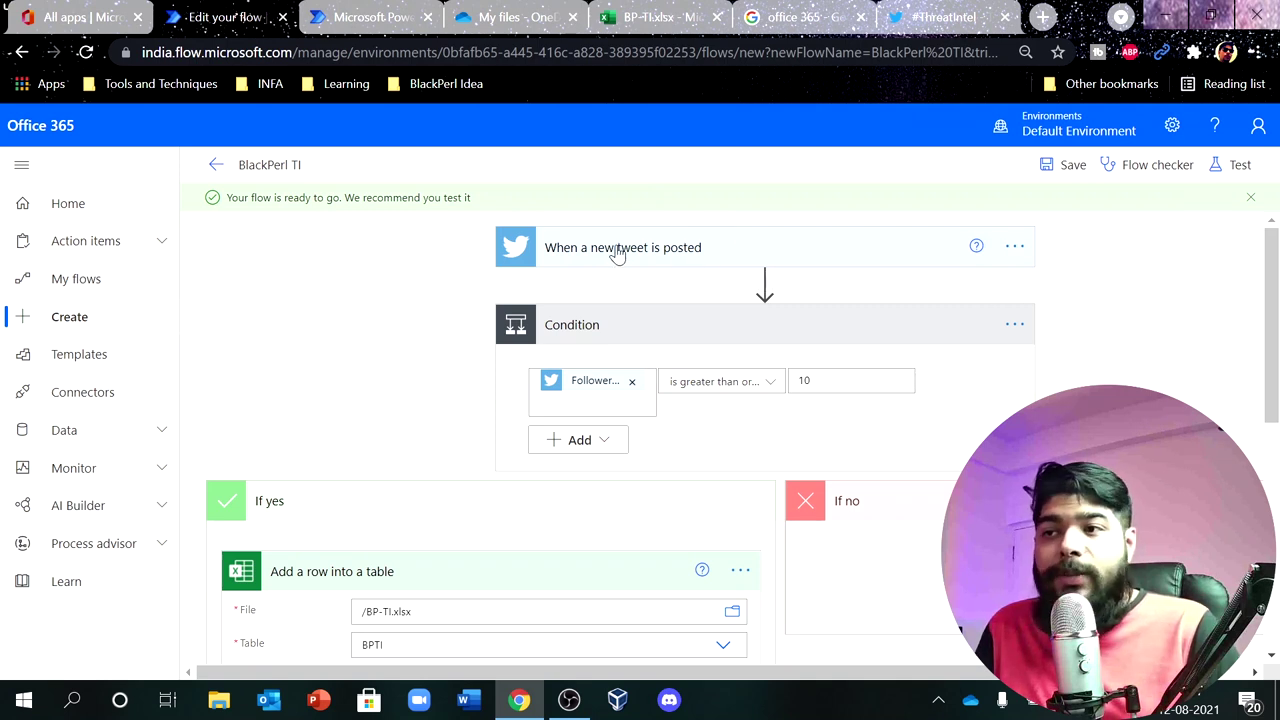
pyautogui.click(745, 256)
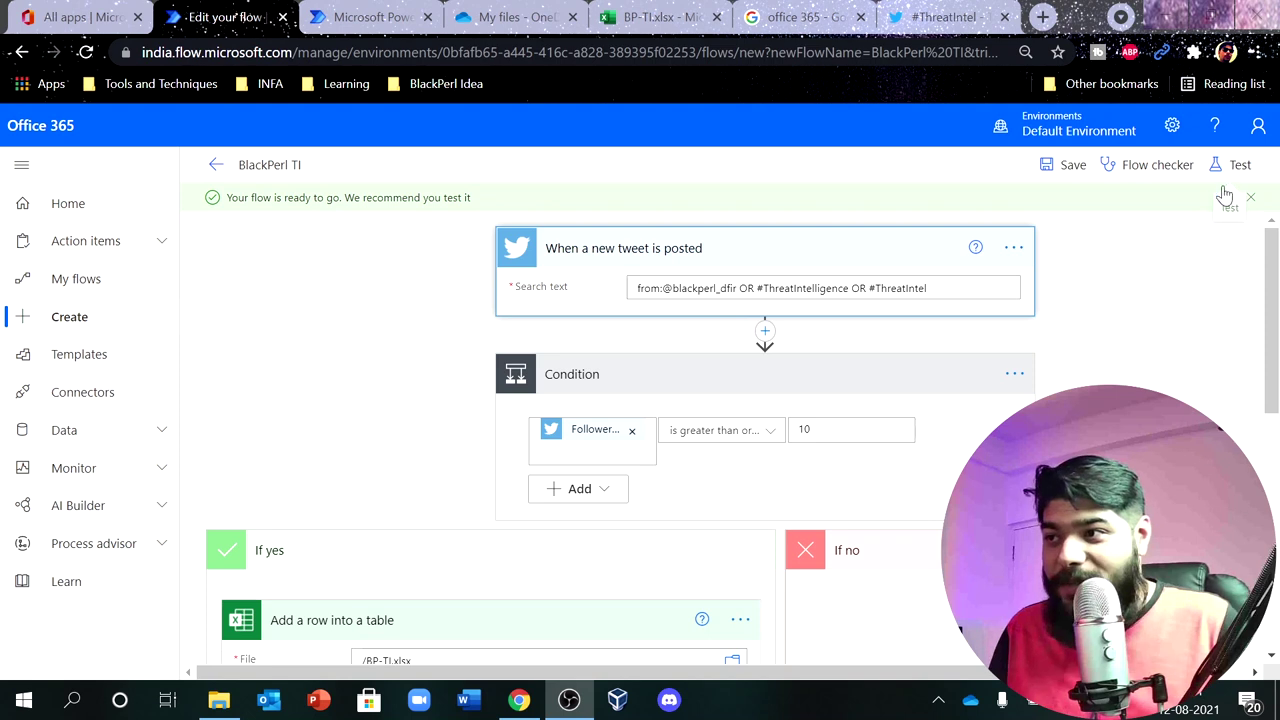
pyautogui.hotkey('ctrl', '+')
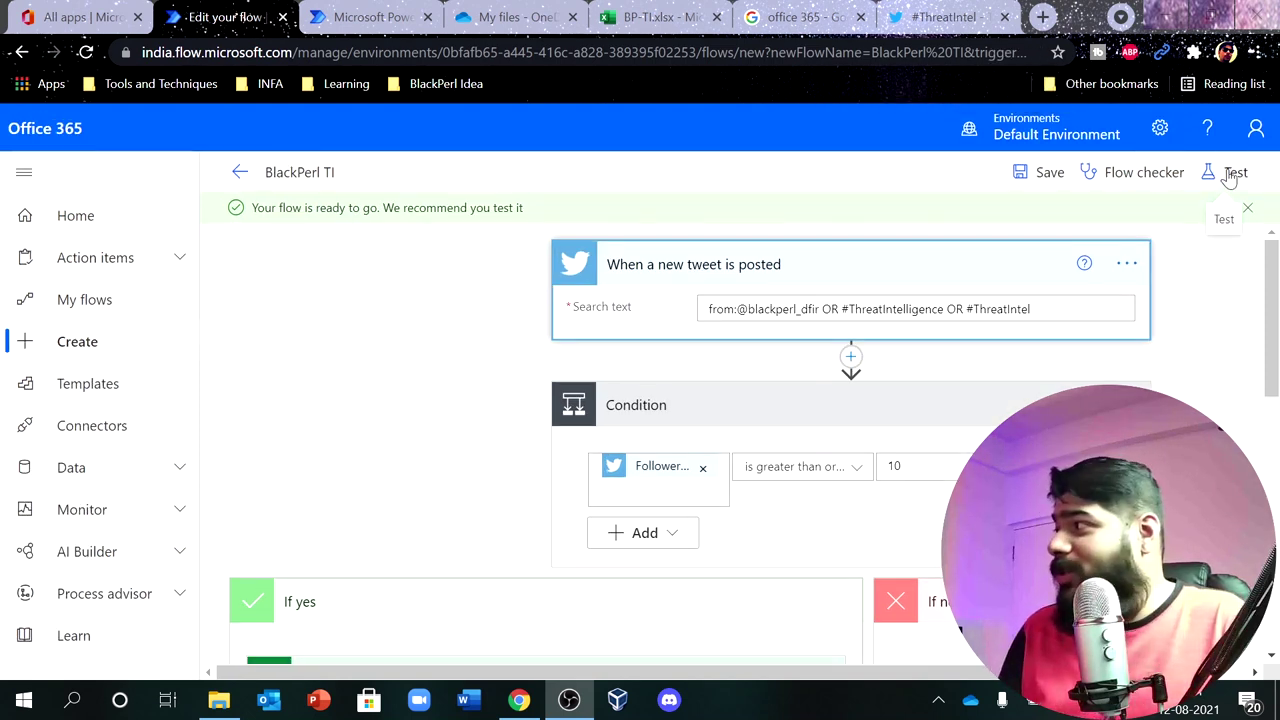
pyautogui.click(1230, 175)
pyautogui.click(983, 228)
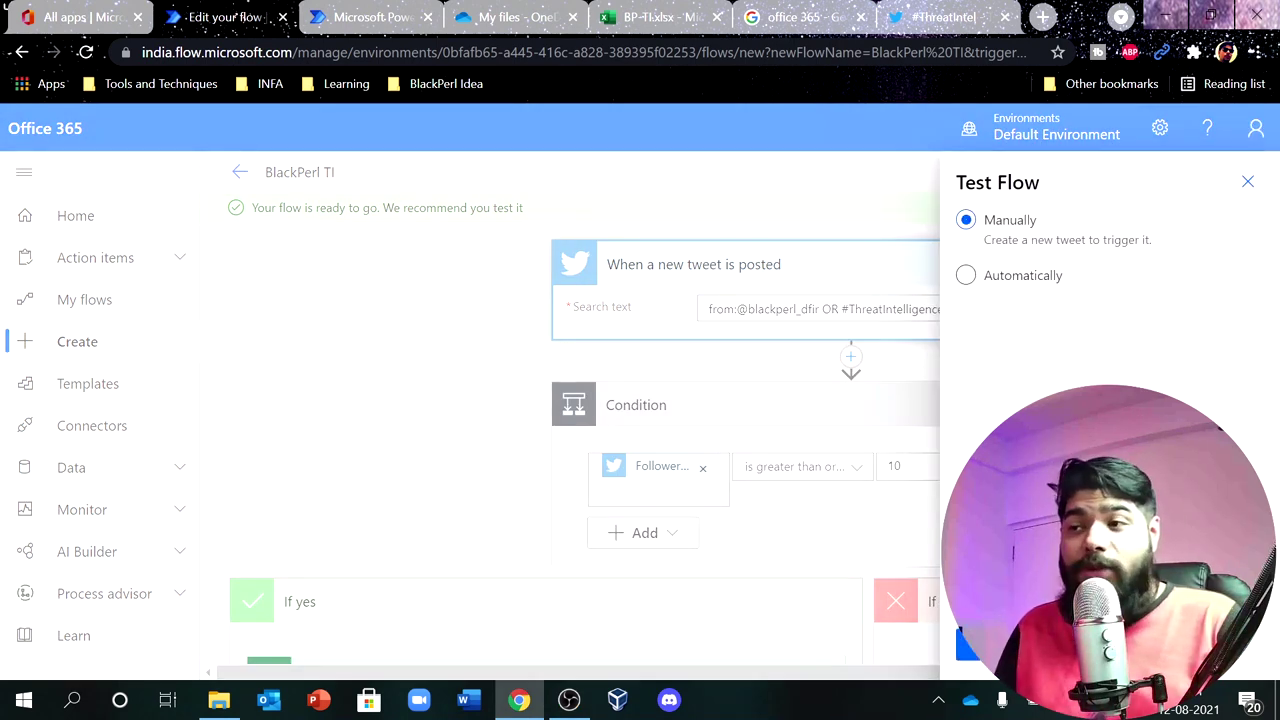
pyautogui.click(1000, 645)
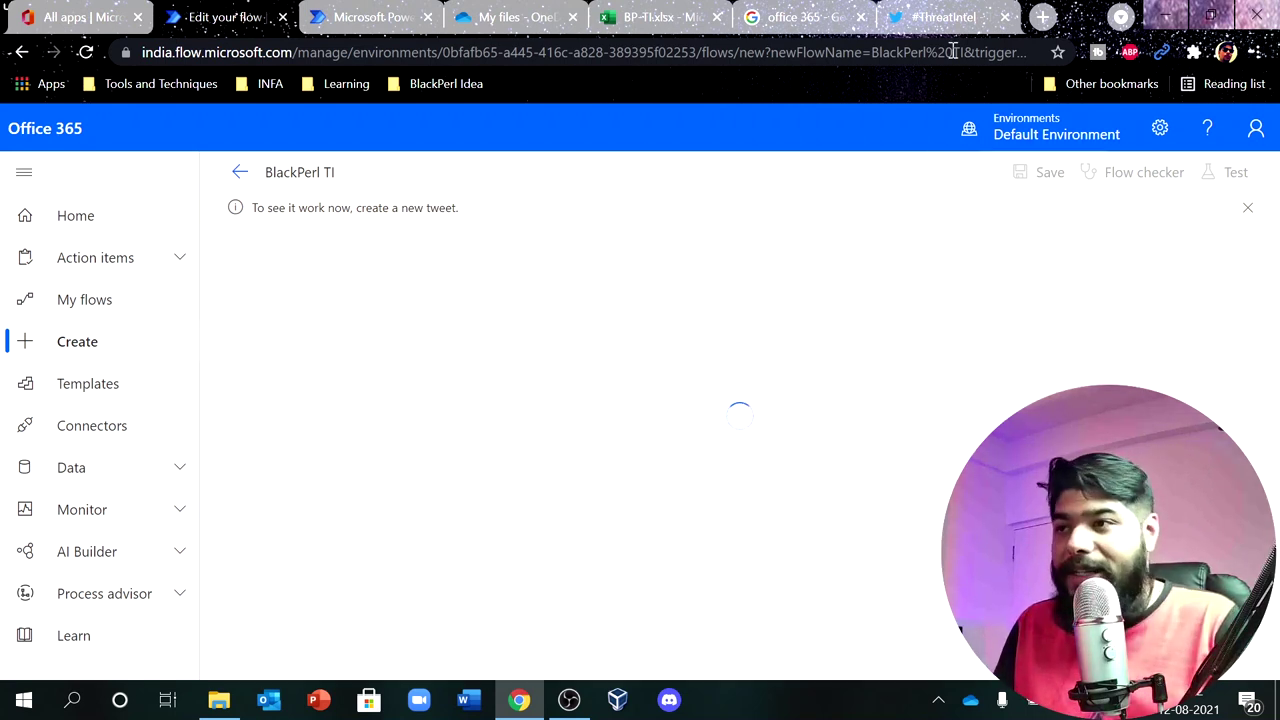
# Switch to Twitter, search for #ThreatIntelligence and retweet the Cyber Threat Alliance post about IAM misconfigurations.
pyautogui.click(945, 17)
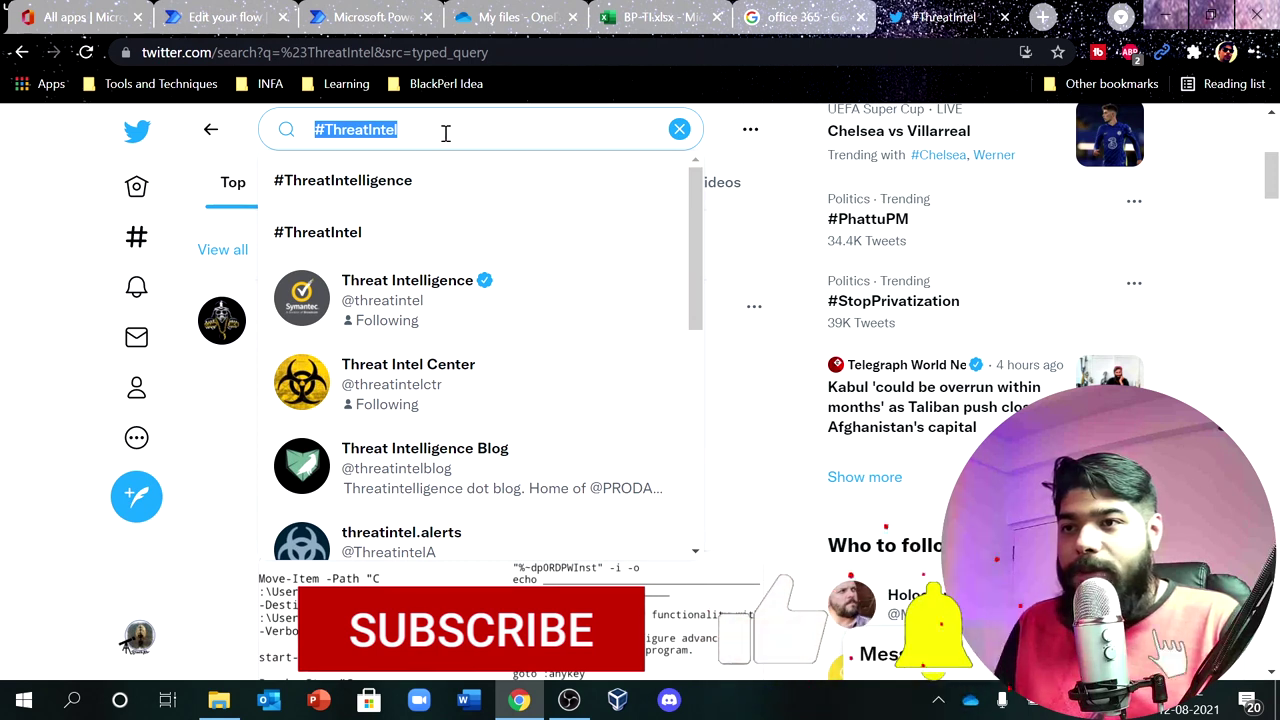
pyautogui.click(412, 181)
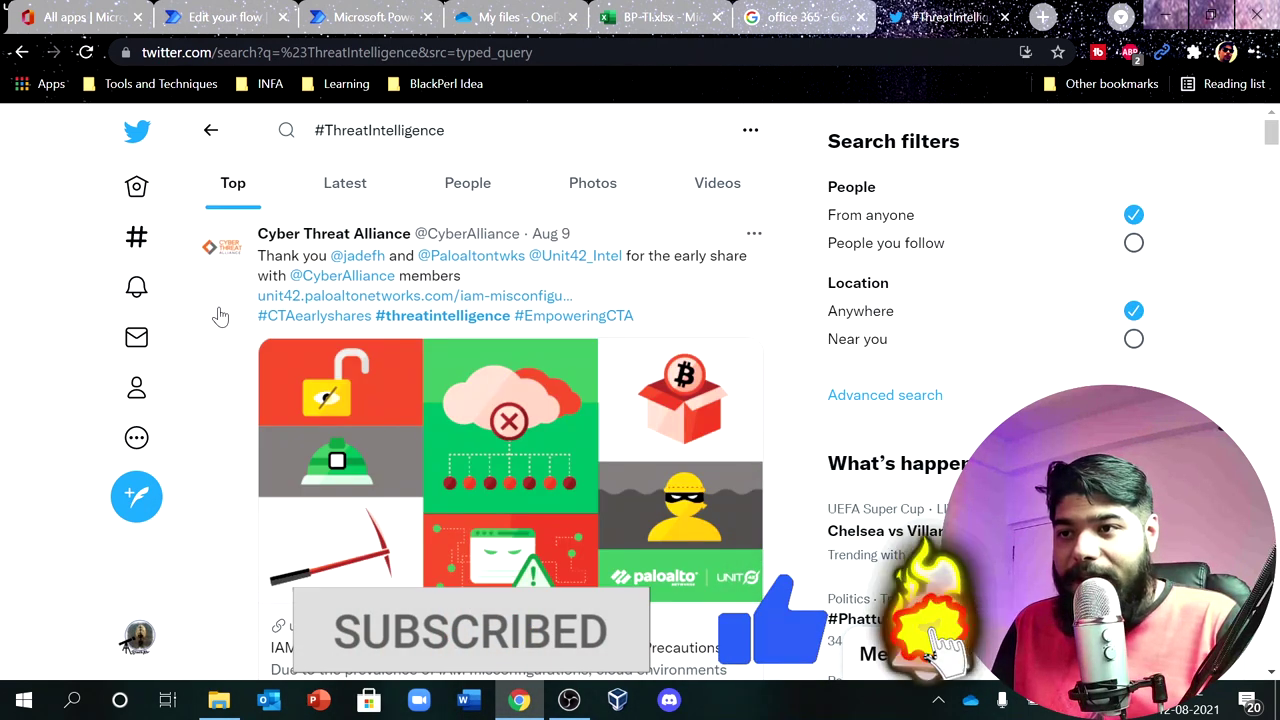
pyautogui.scroll(-1, 622, 287)
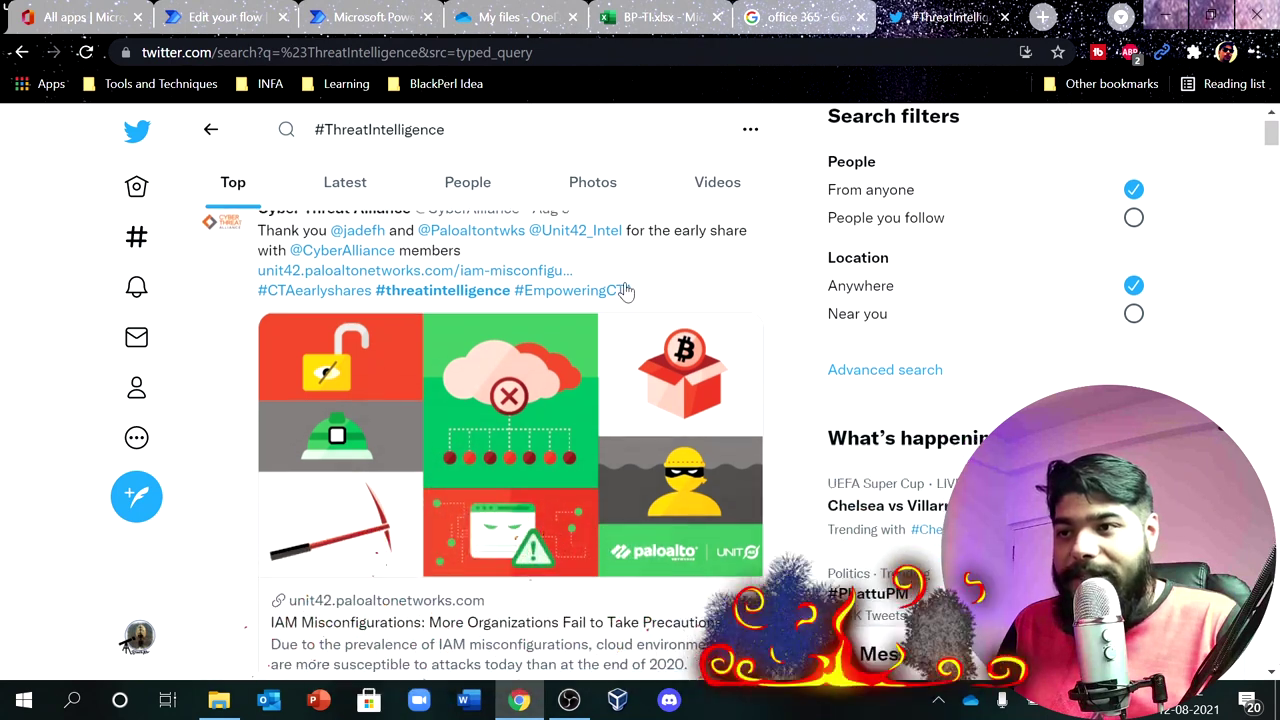
pyautogui.scroll(-3, 623, 289)
pyautogui.click(400, 434)
pyautogui.click(402, 450)
# Retweet the SentinelOne post about the human-intelligence webinar in the #ThreatIntelligence results.
pyautogui.scroll(-2, 486, 443)
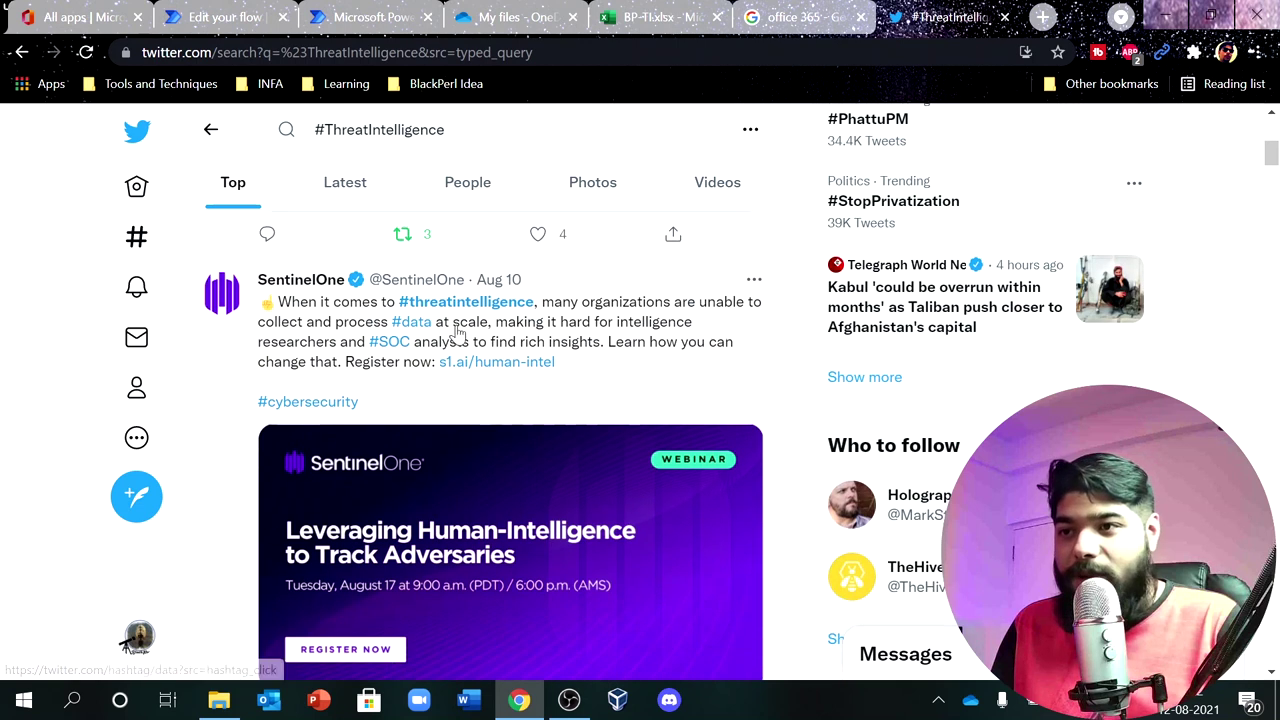
pyautogui.scroll(-3, 460, 345)
pyautogui.click(406, 416)
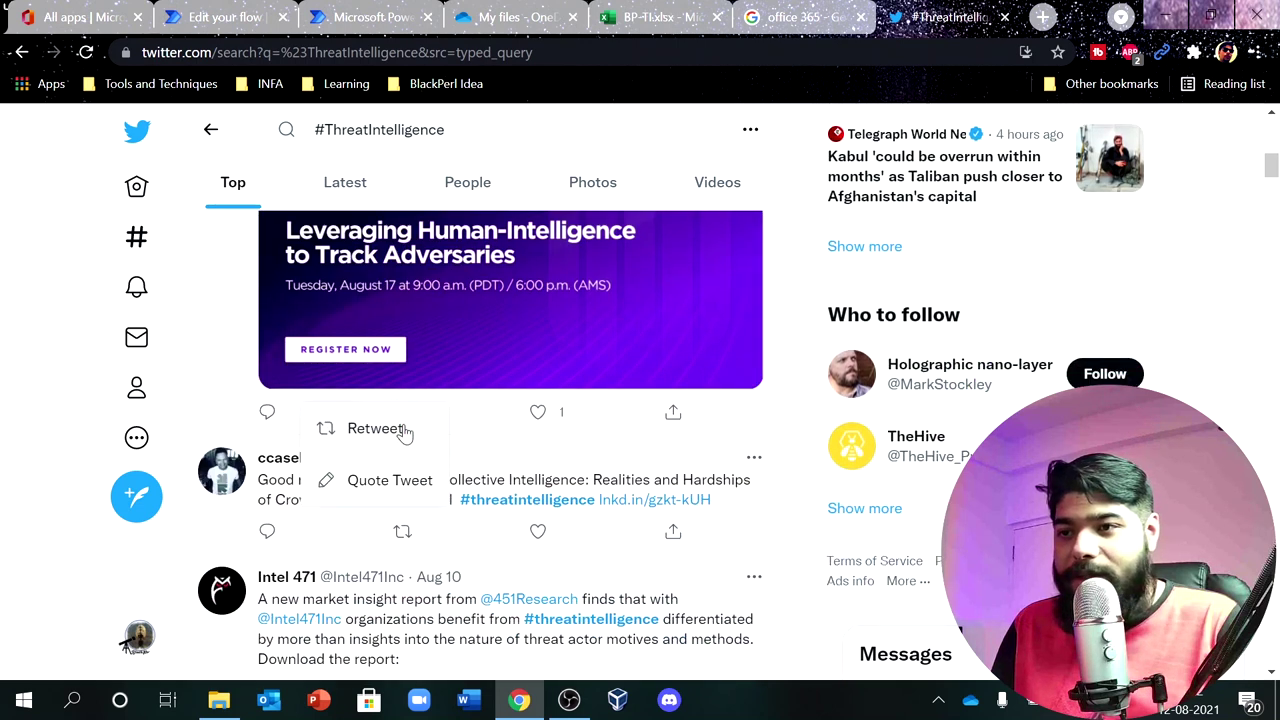
pyautogui.click(405, 430)
# Shorten the Twitter search to #ThreatIntel and run it.
pyautogui.click(468, 123)
pyautogui.press('BackSpace')
pyautogui.press('BackSpace')
pyautogui.press('BackSpace')
pyautogui.press('BackSpace')
pyautogui.press('BackSpace')
pyautogui.press('BackSpace')
pyautogui.press('BackSpace')
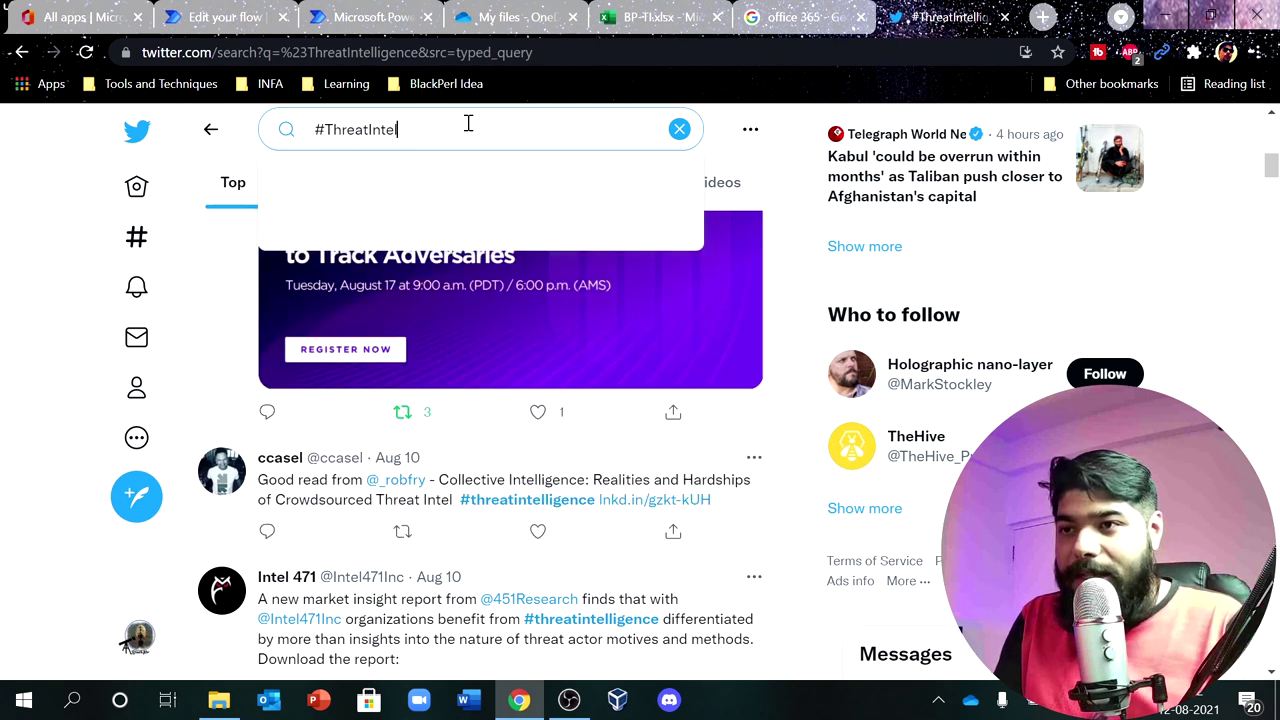
pyautogui.press('Return')
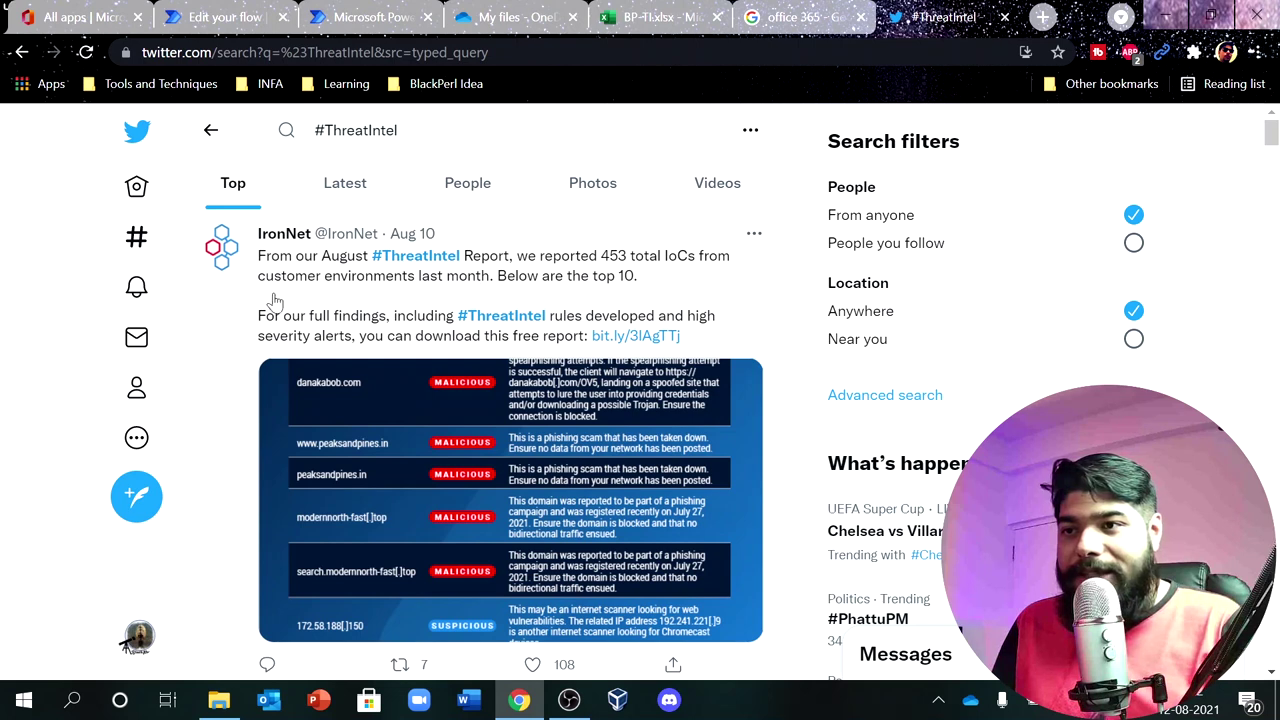
# Retweet the IronNet post about the August #ThreatIntel report.
pyautogui.scroll(-3, 270, 305)
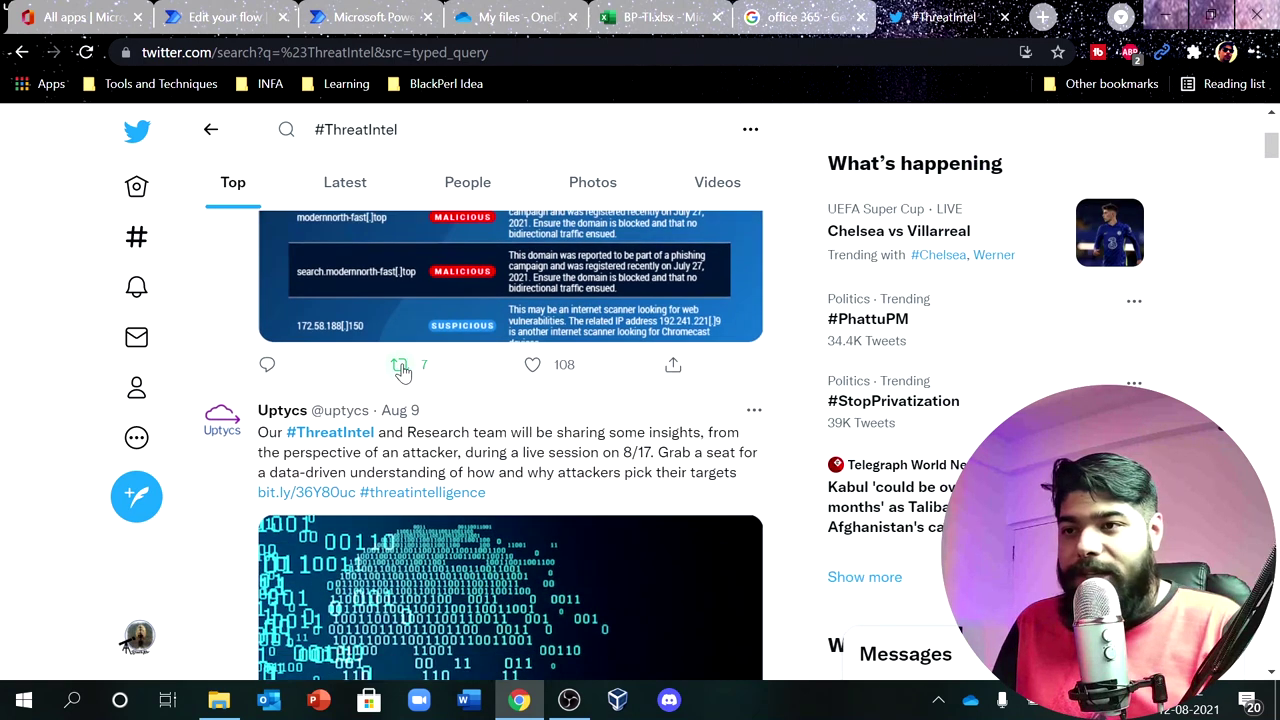
pyautogui.click(401, 370)
pyautogui.click(400, 383)
# Retweet the Uptycs post about the live session on attacker insights.
pyautogui.scroll(-1, 490, 396)
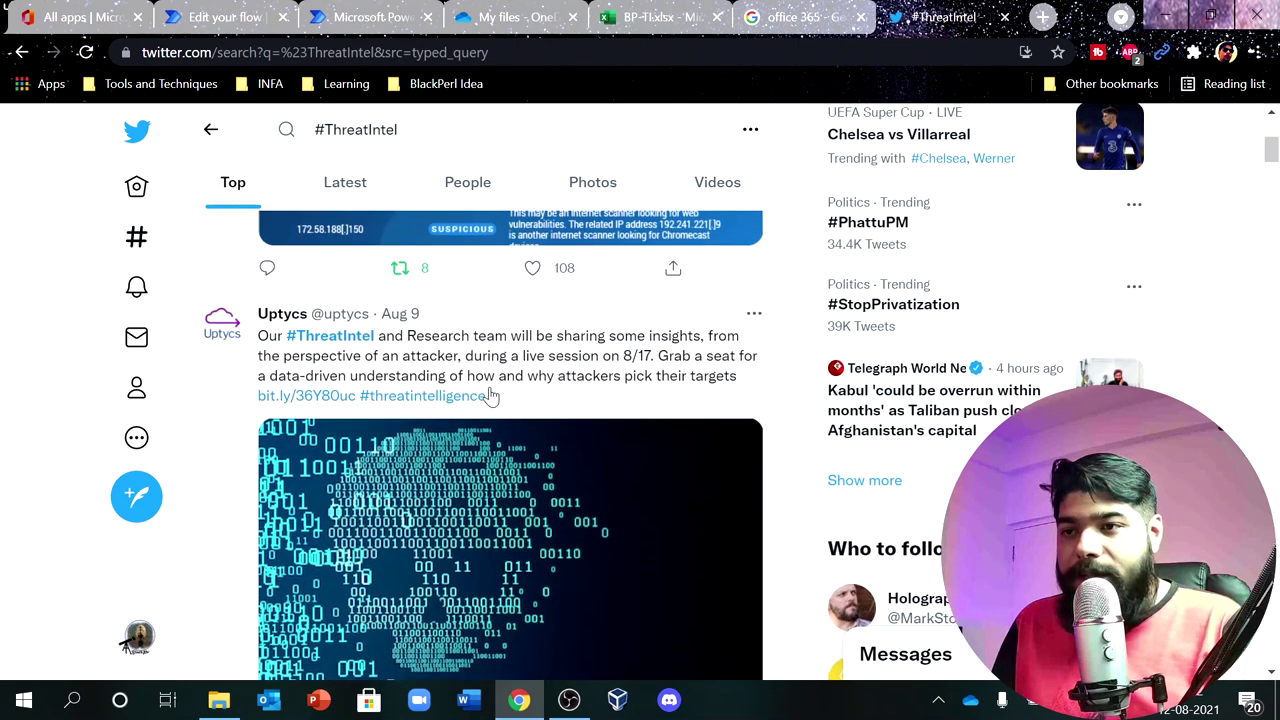
pyautogui.scroll(-3, 303, 355)
pyautogui.click(399, 514)
pyautogui.click(378, 533)
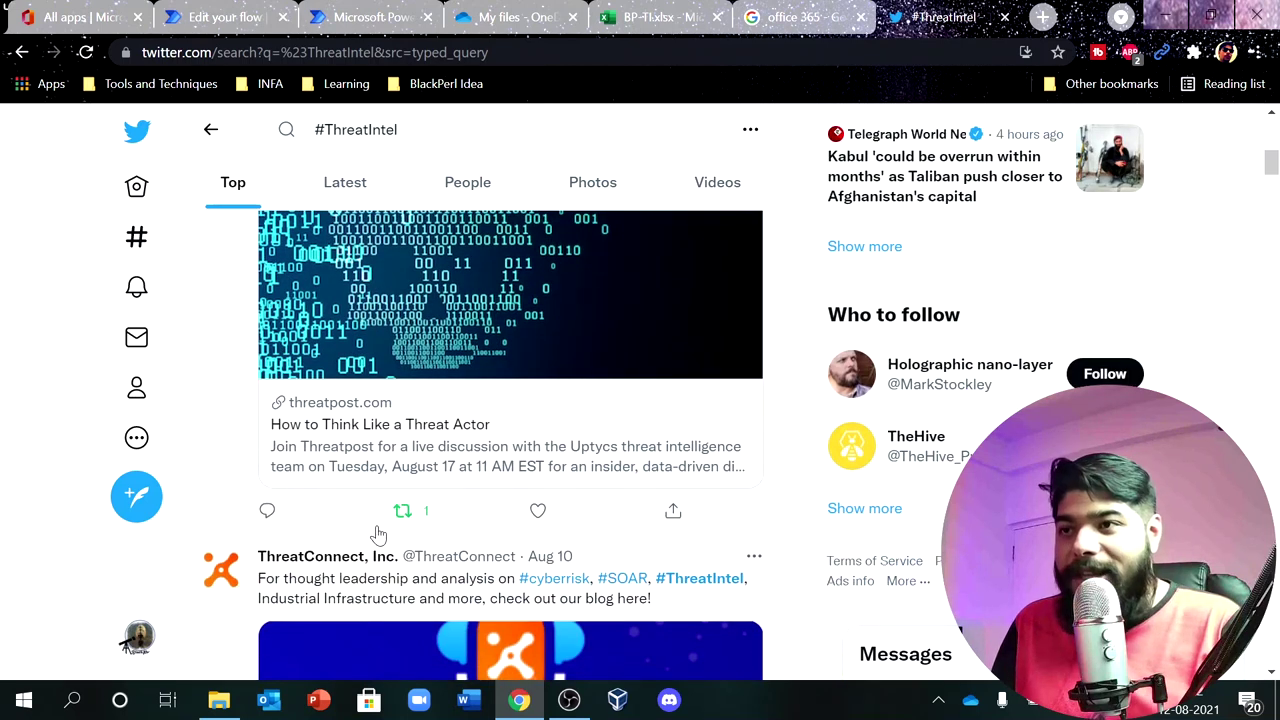
pyautogui.scroll(-1, 206, 542)
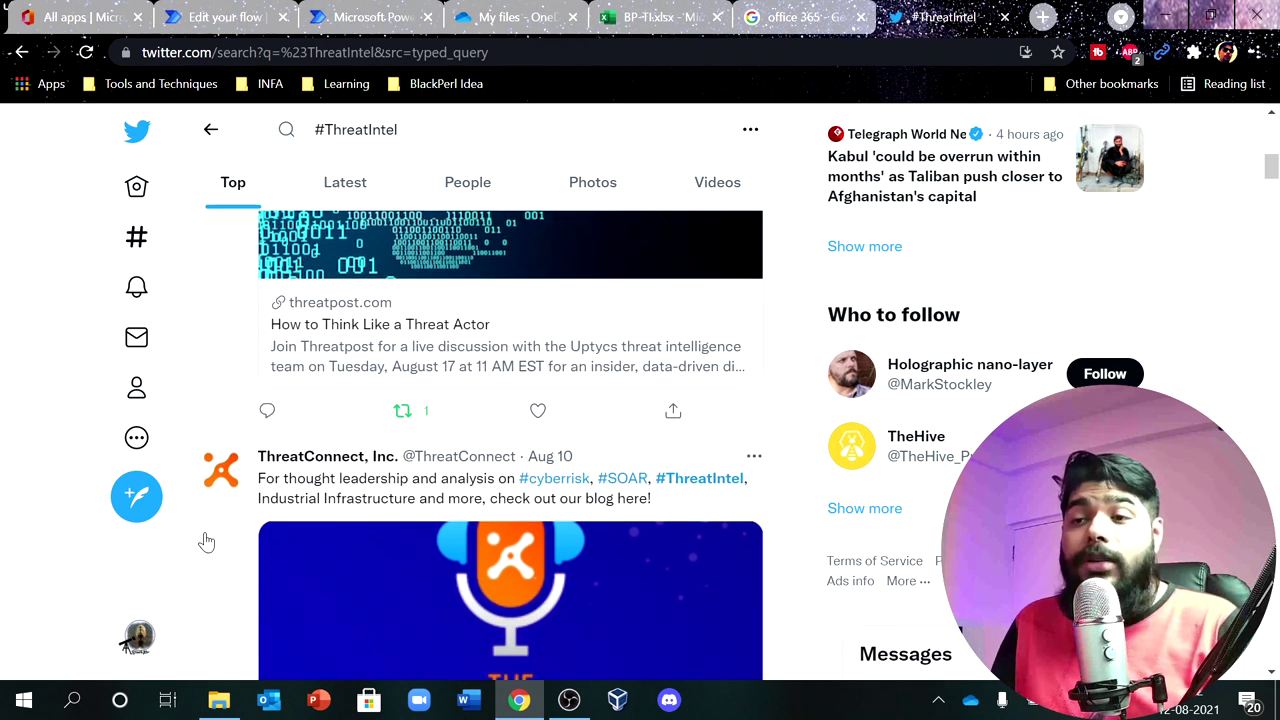
# Check the BlackPerl TI flow's test progress and the tweet rows logged in the BP-TI workbook.
pyautogui.click(214, 20)
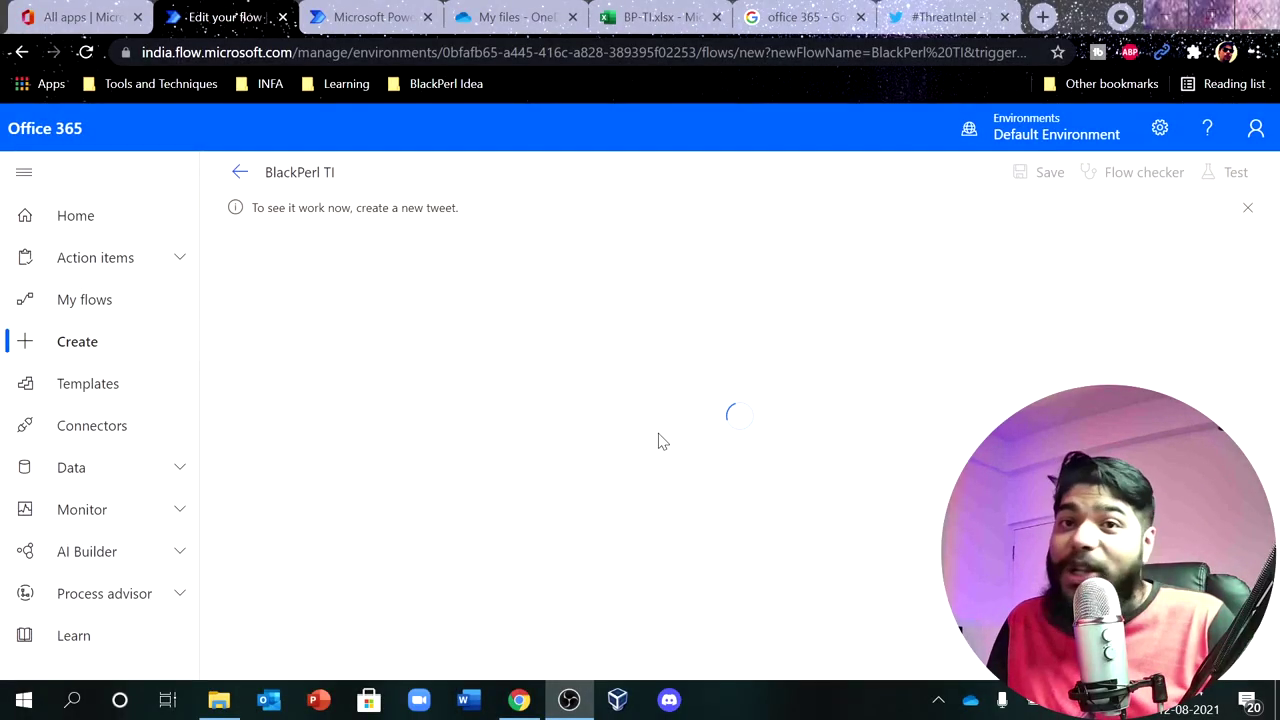
pyautogui.click(650, 20)
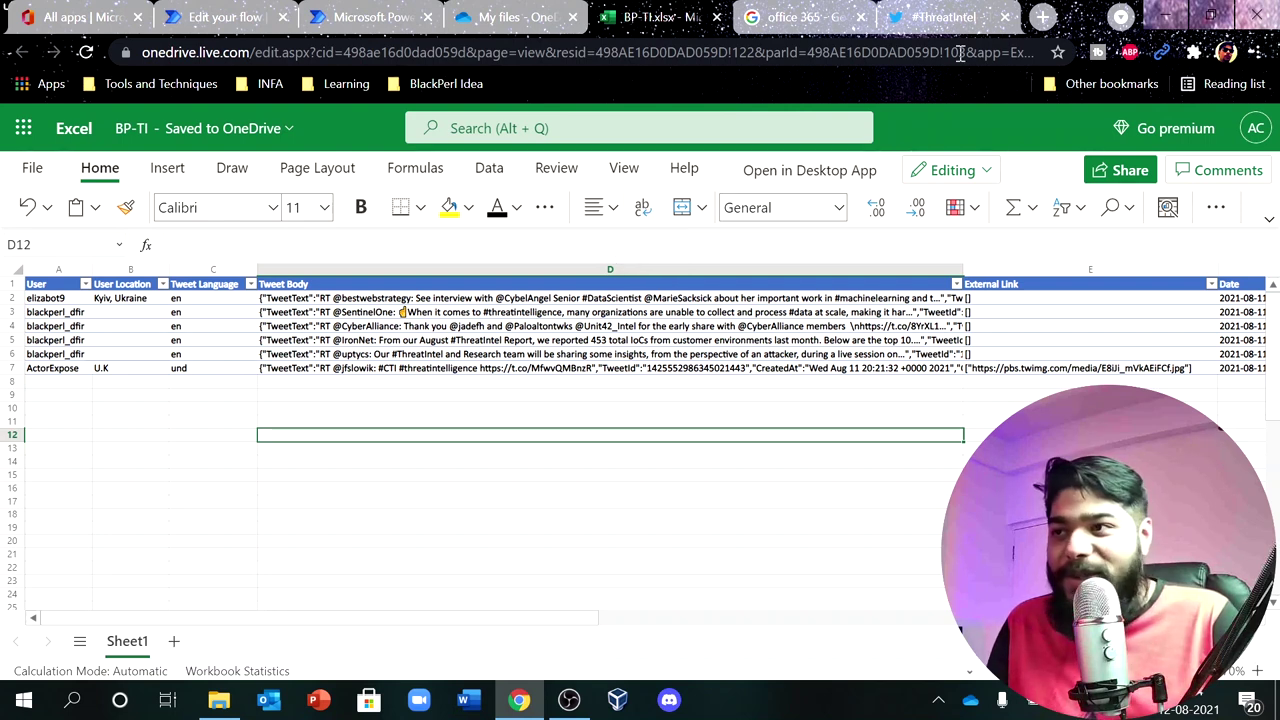
# Retweet the post showing the Poly Network letter to the hacker in the #ThreatIntel results on Twitter.
pyautogui.click(920, 18)
pyautogui.scroll(-6, 303, 497)
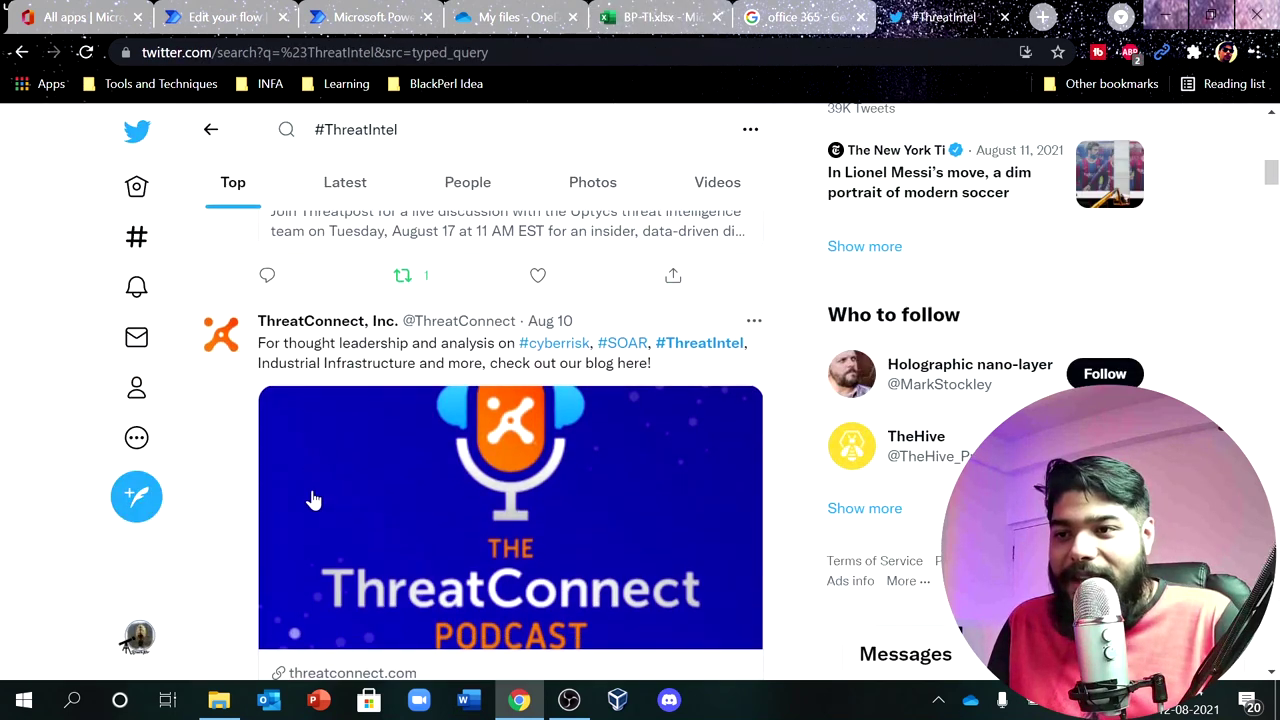
pyautogui.scroll(-3, 414, 352)
pyautogui.scroll(-1, 414, 355)
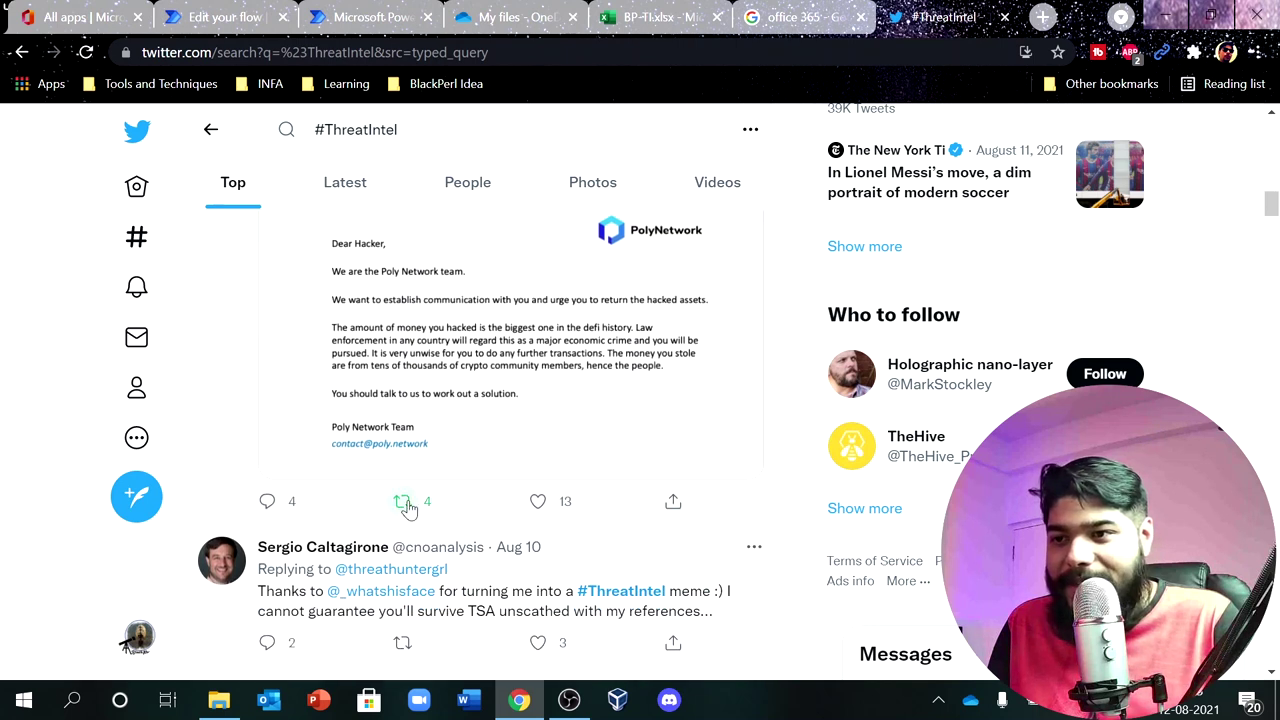
pyautogui.click(402, 501)
pyautogui.click(400, 518)
# Retweet the reply about being turned into a #ThreatIntel meme, just below the Poly Network post.
pyautogui.scroll(-2, 400, 505)
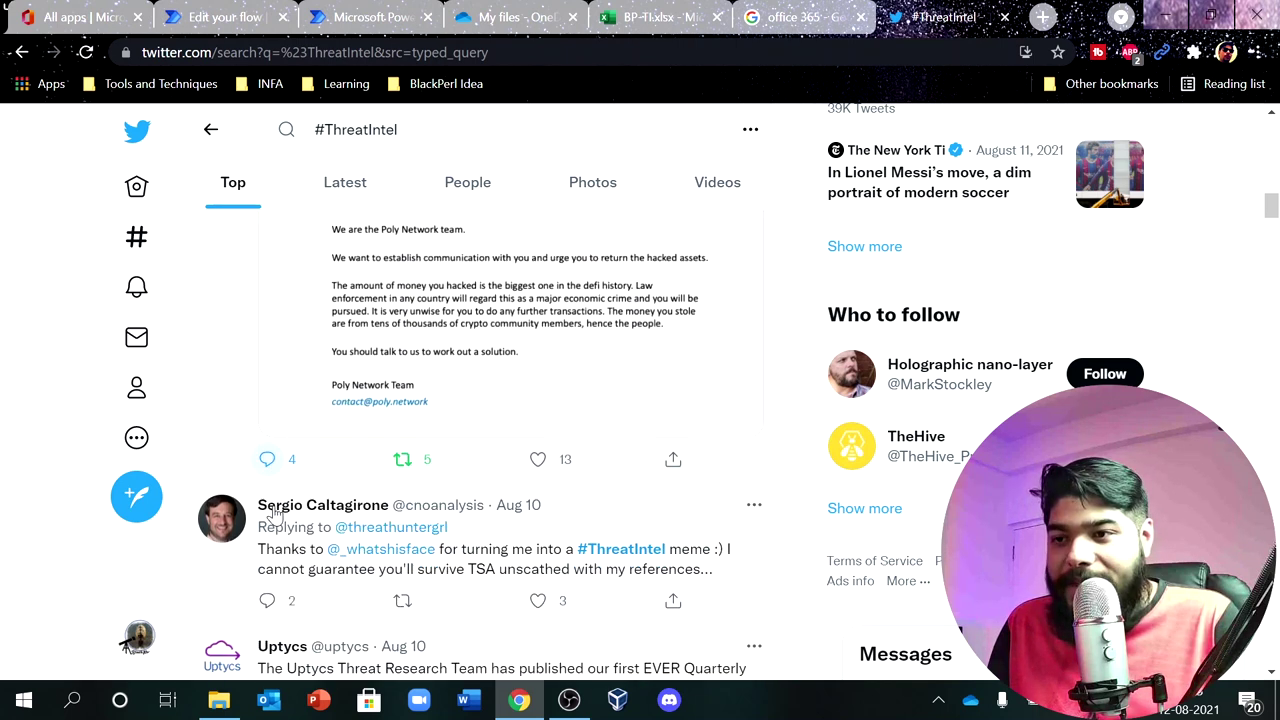
pyautogui.click(401, 446)
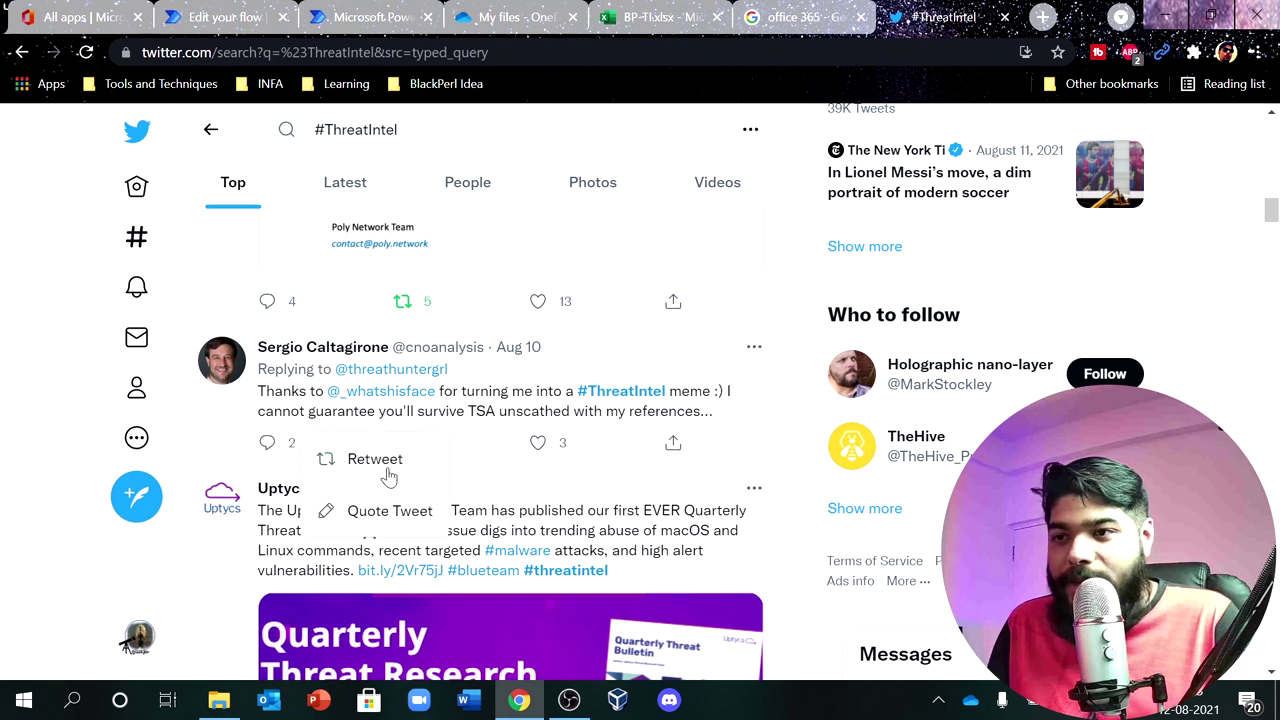
pyautogui.click(389, 477)
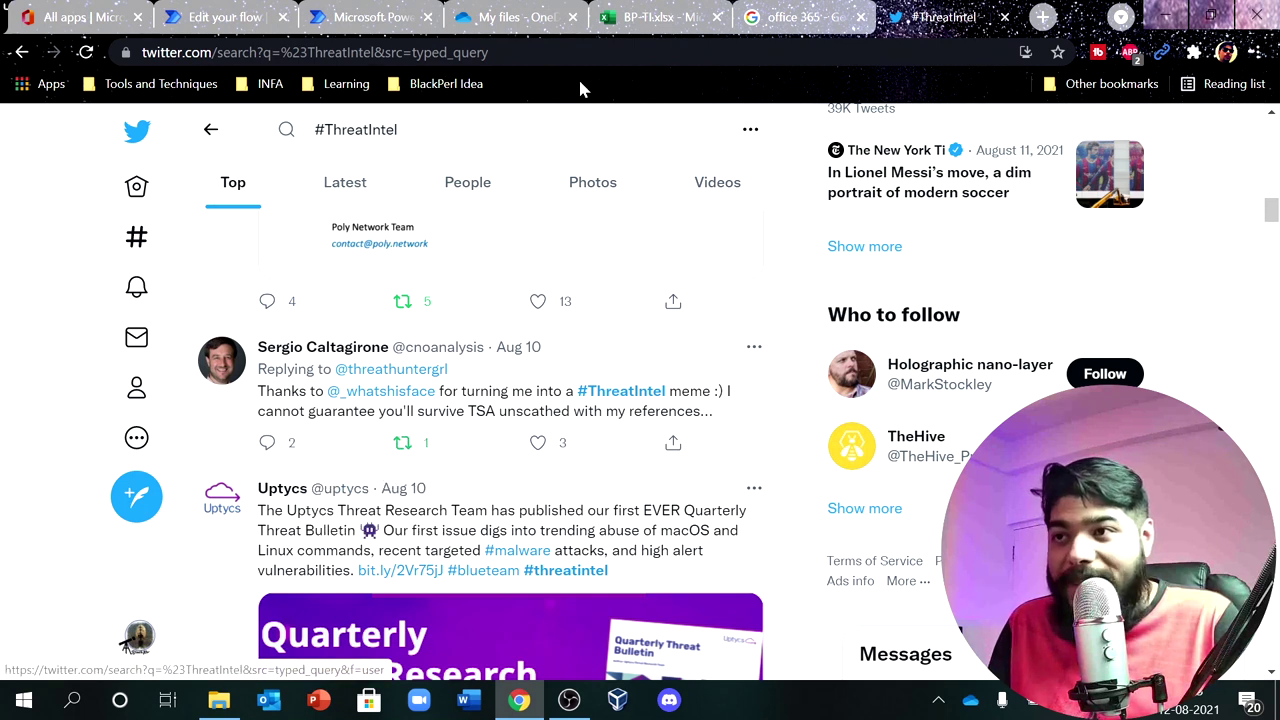
# Look for new rows in the BP-TI workbook and inspect the trigger and condition in the BlackPerl TI flow's test run.
pyautogui.click(620, 20)
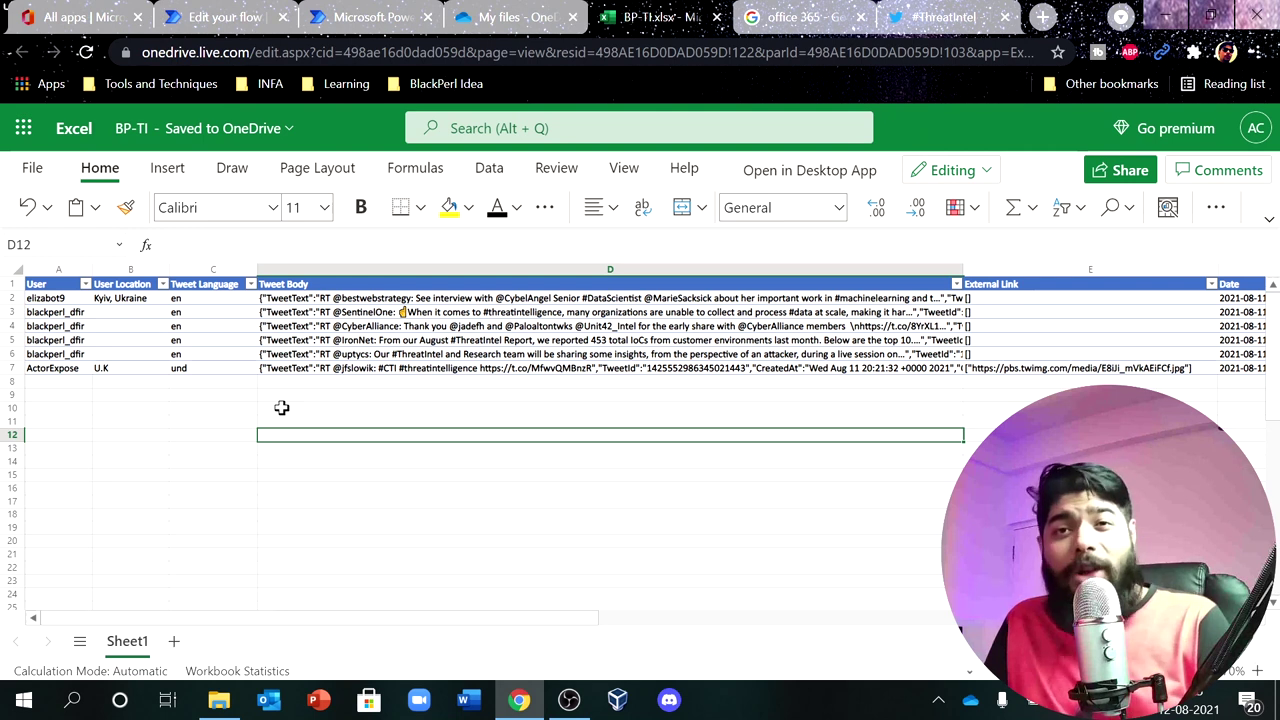
pyautogui.click(205, 22)
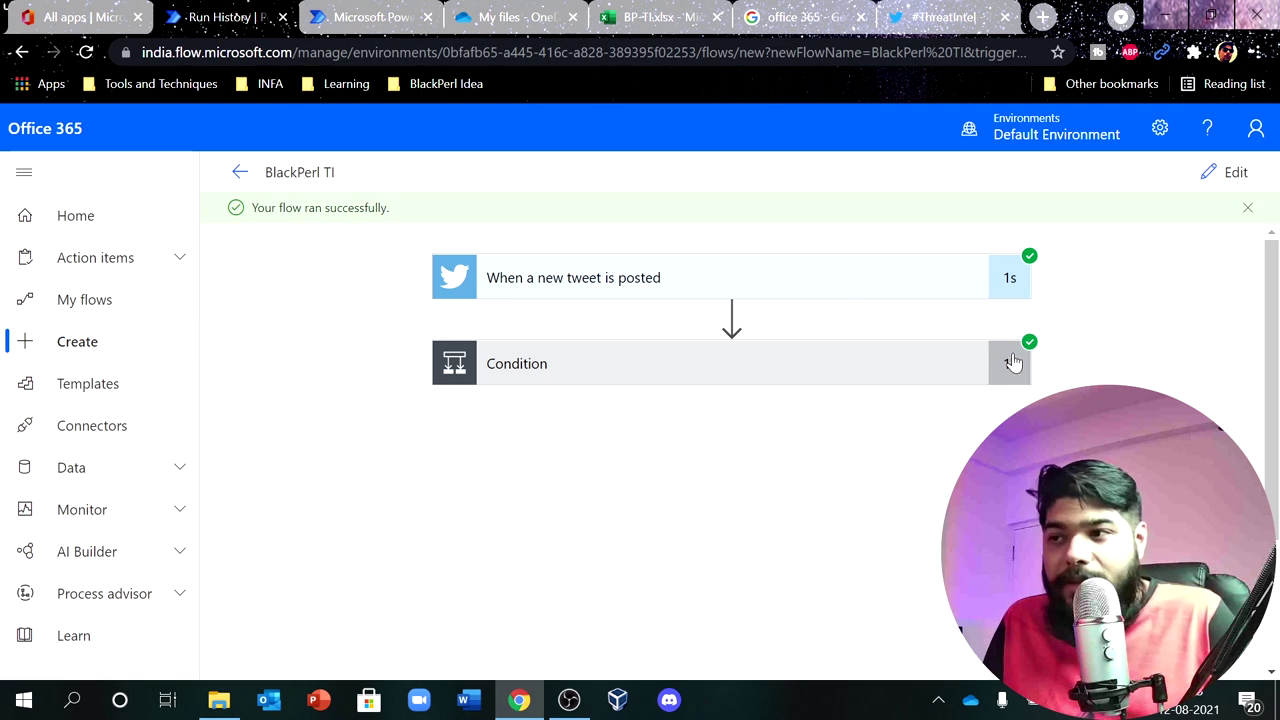
pyautogui.click(1007, 274)
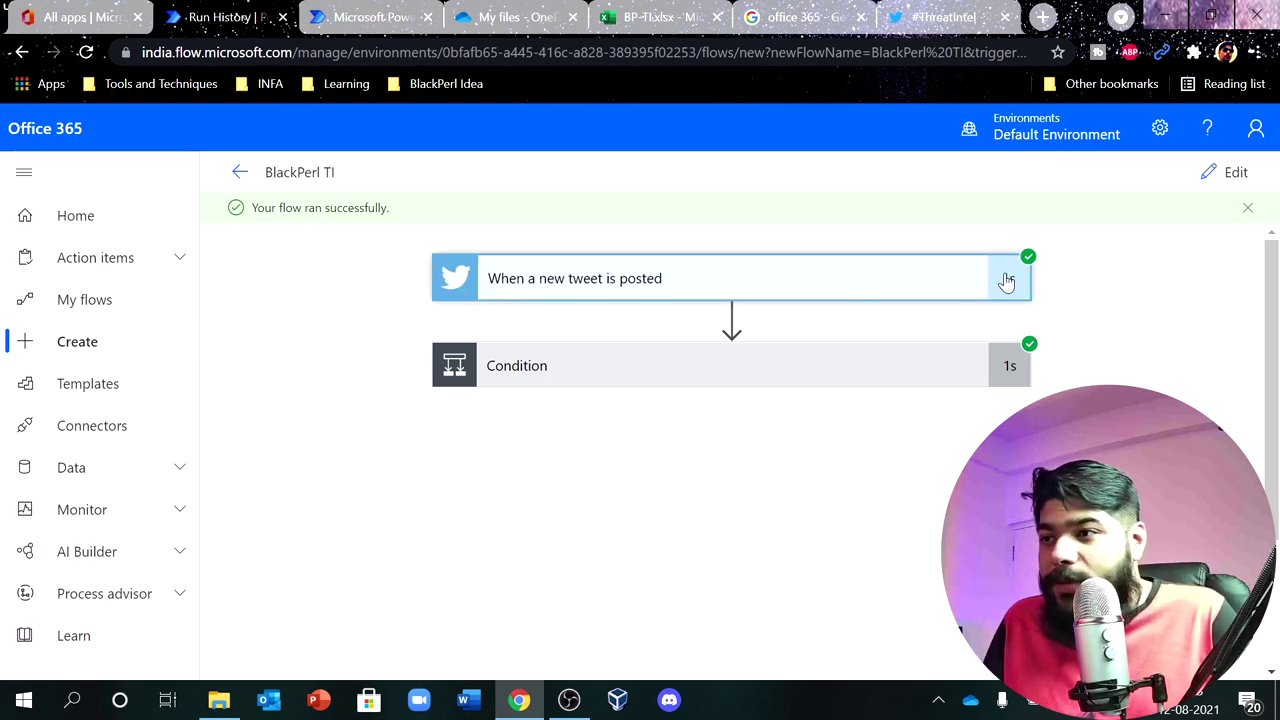
pyautogui.click(1006, 384)
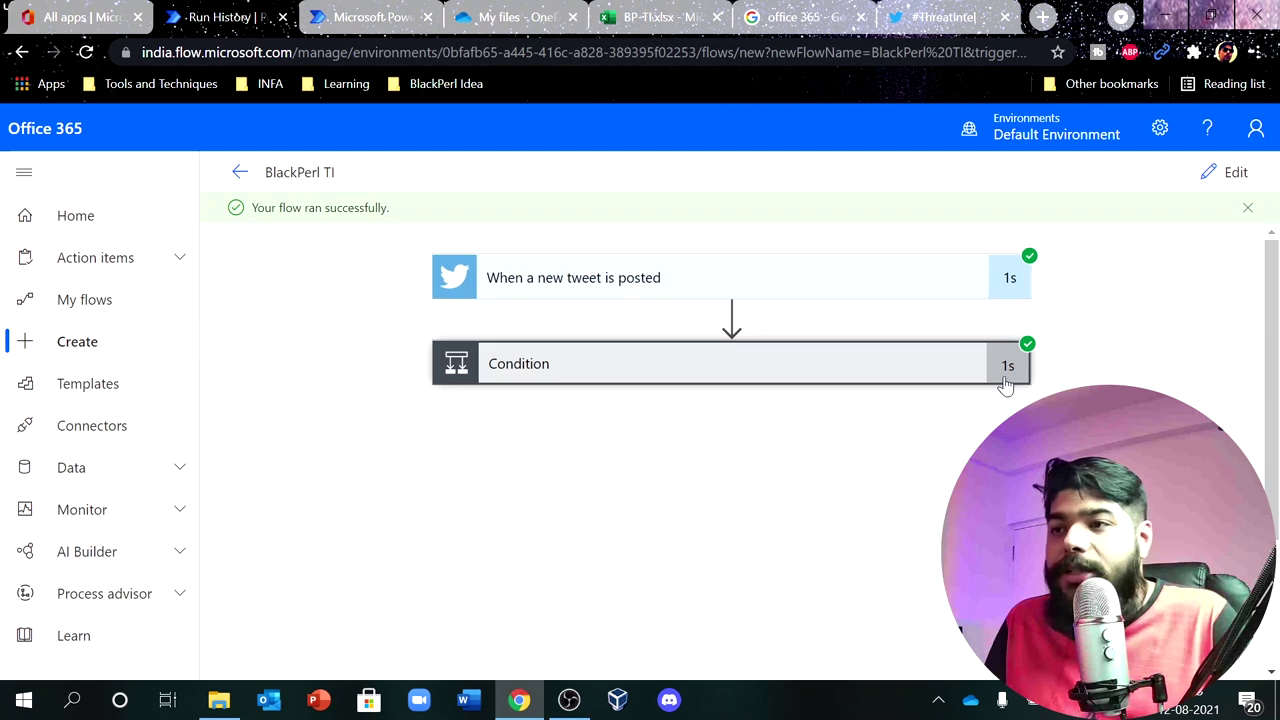
pyautogui.hotkey('ctrl', '-')
pyautogui.hotkey('ctrl', '-')
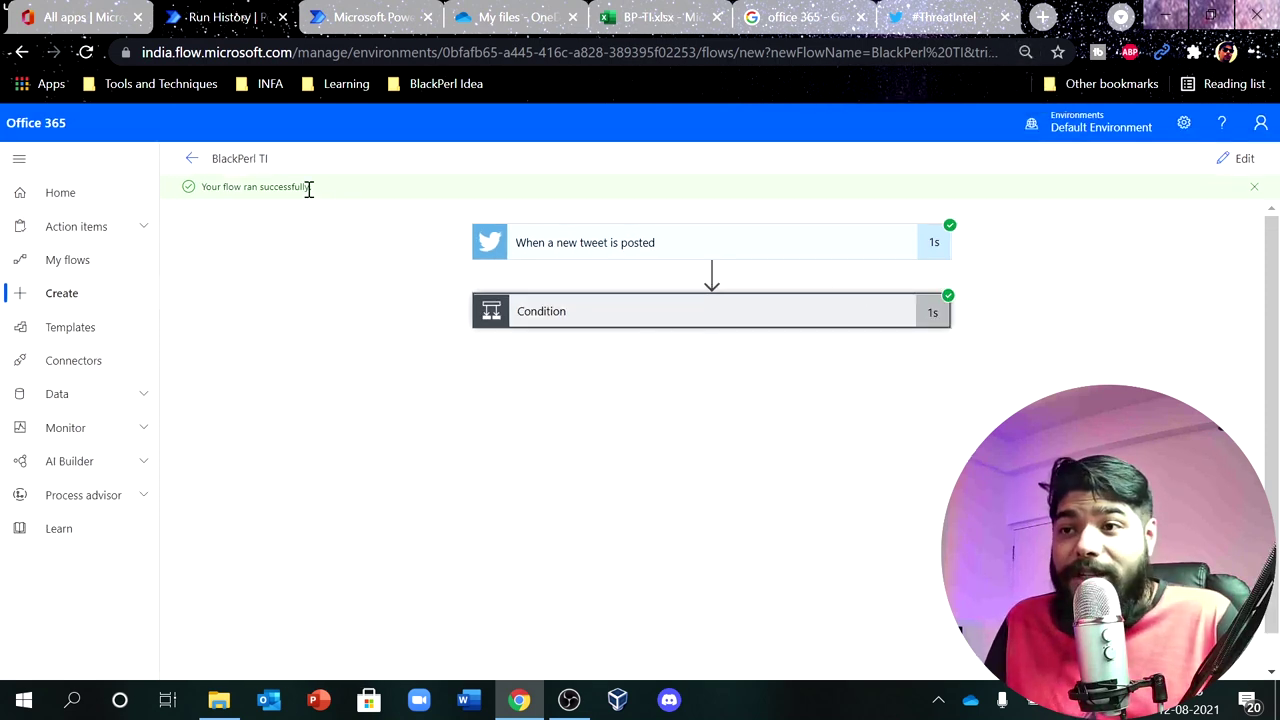
# Return to the BlackPerl TI flow's details page, dismiss the ready notice and review the 28-day run history.
pyautogui.click(190, 159)
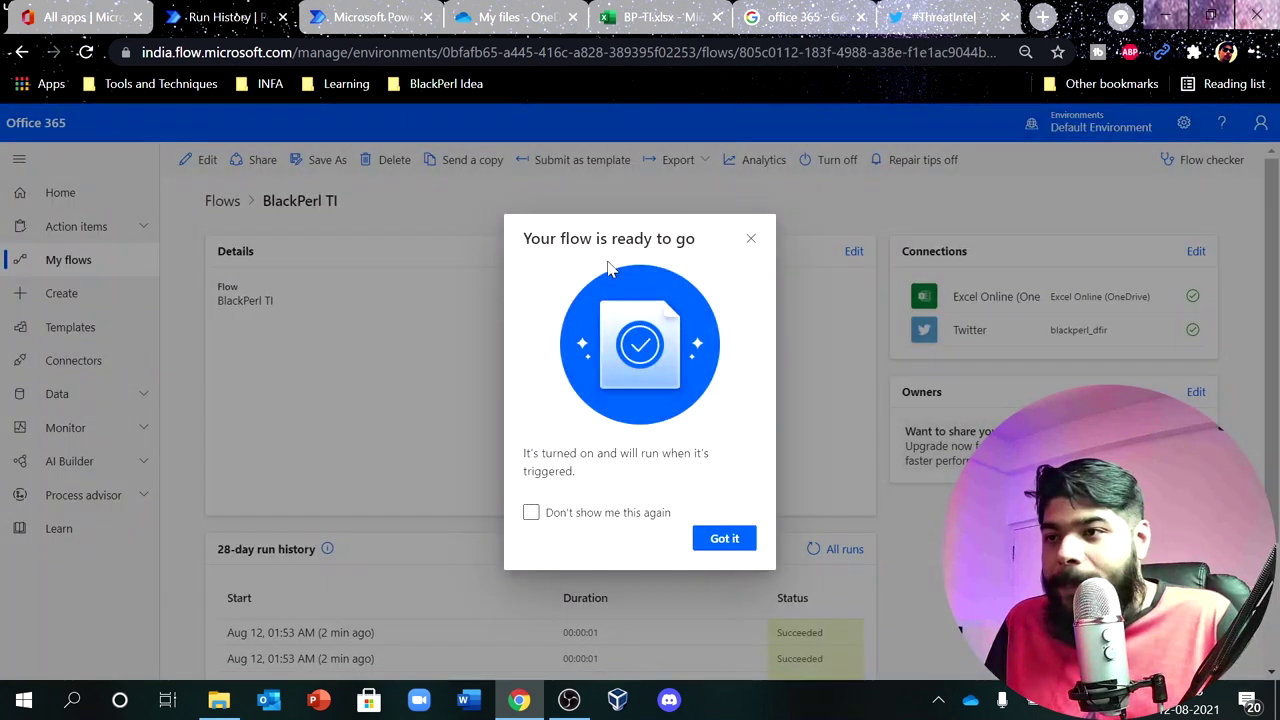
pyautogui.click(749, 243)
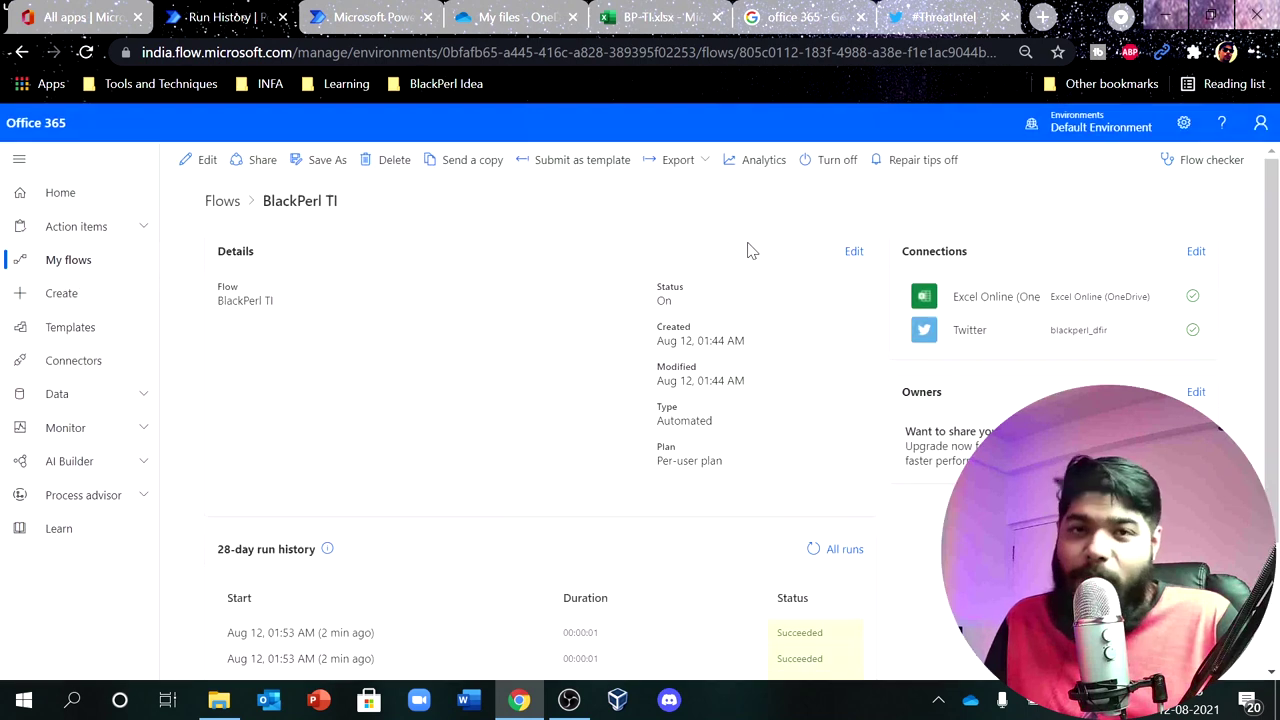
pyautogui.scroll(-2, 857, 483)
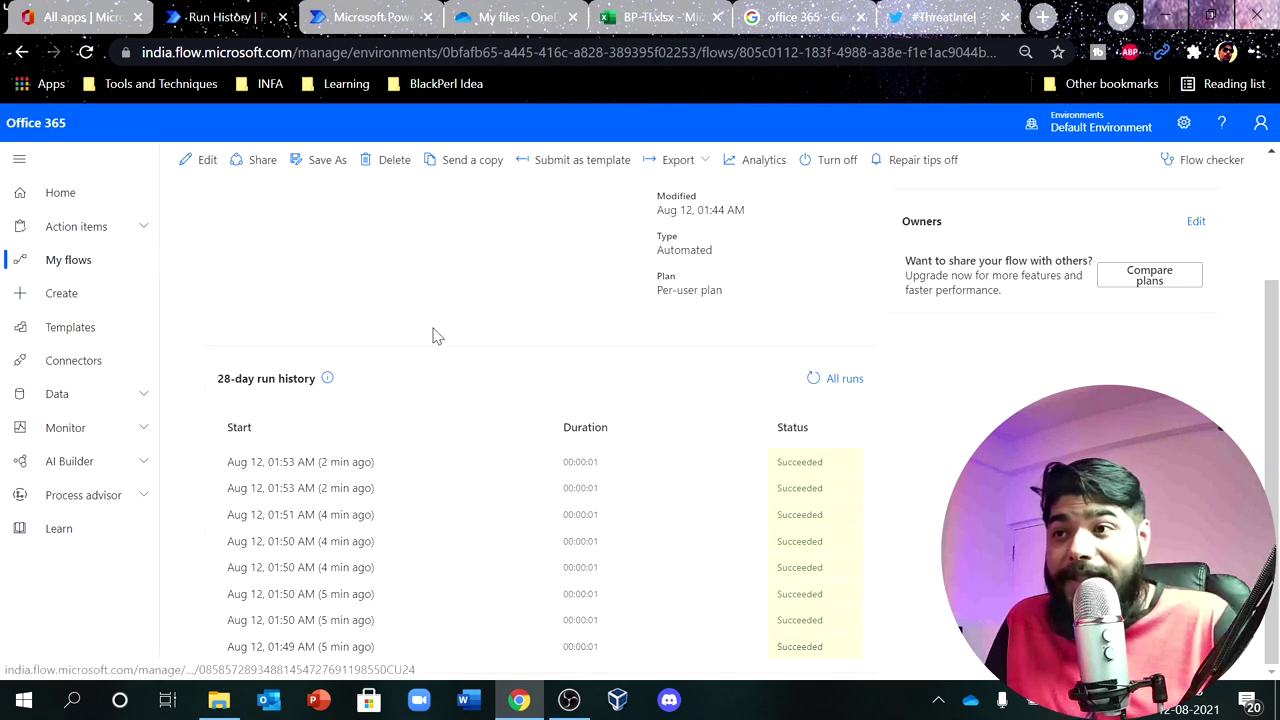
# Review the tweets logged in the BP-TI workbook, including row 7, and return to the flow's details page.
pyautogui.click(628, 19)
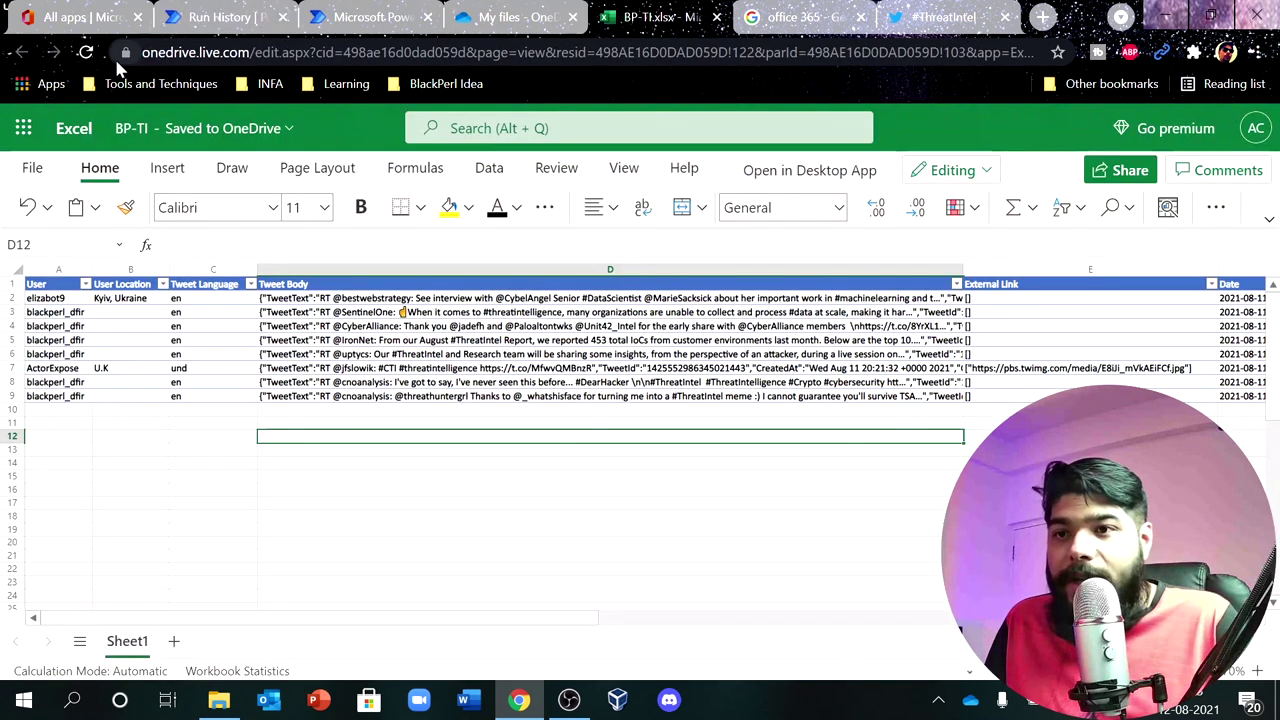
pyautogui.click(13, 368)
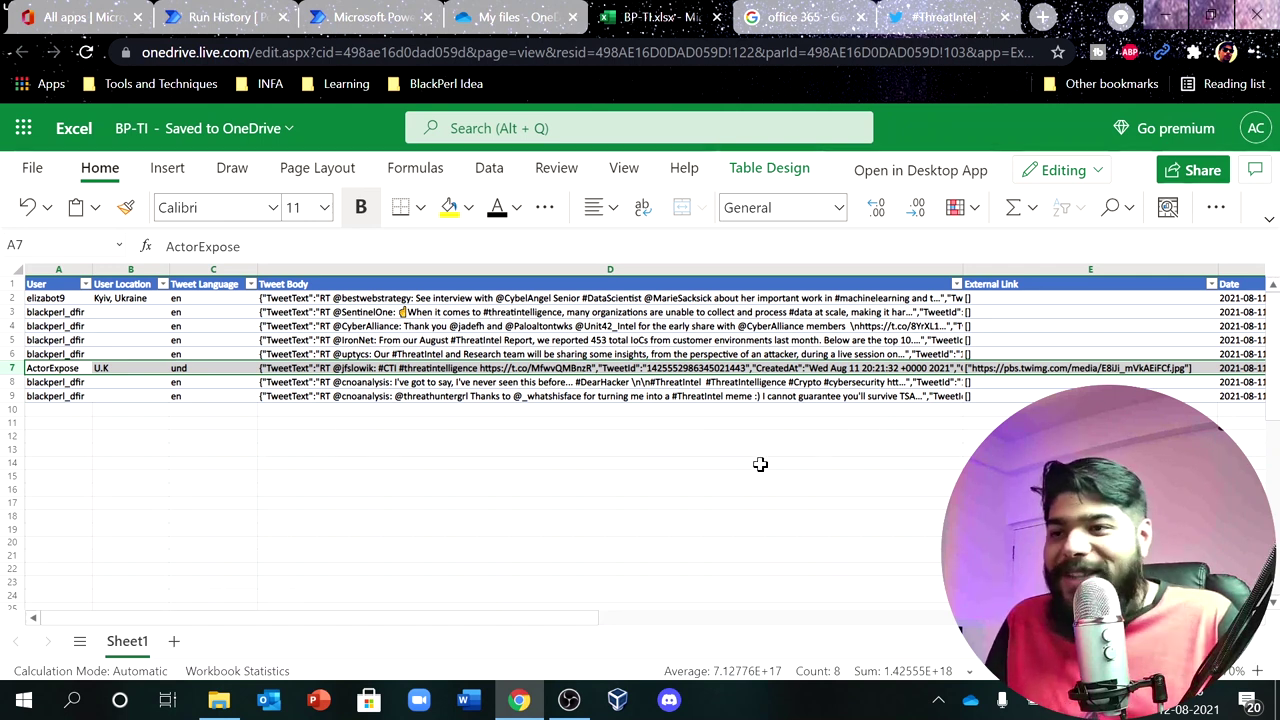
pyautogui.click(689, 438)
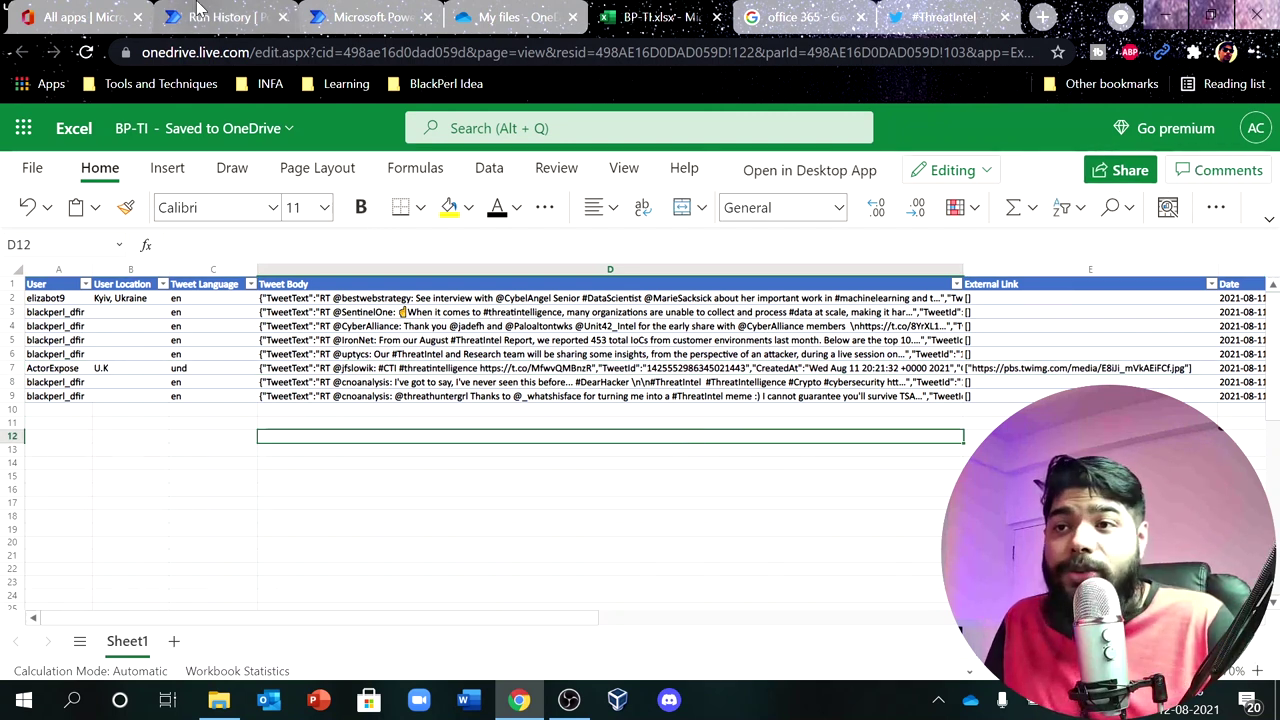
pyautogui.click(222, 17)
pyautogui.scroll(2, 508, 358)
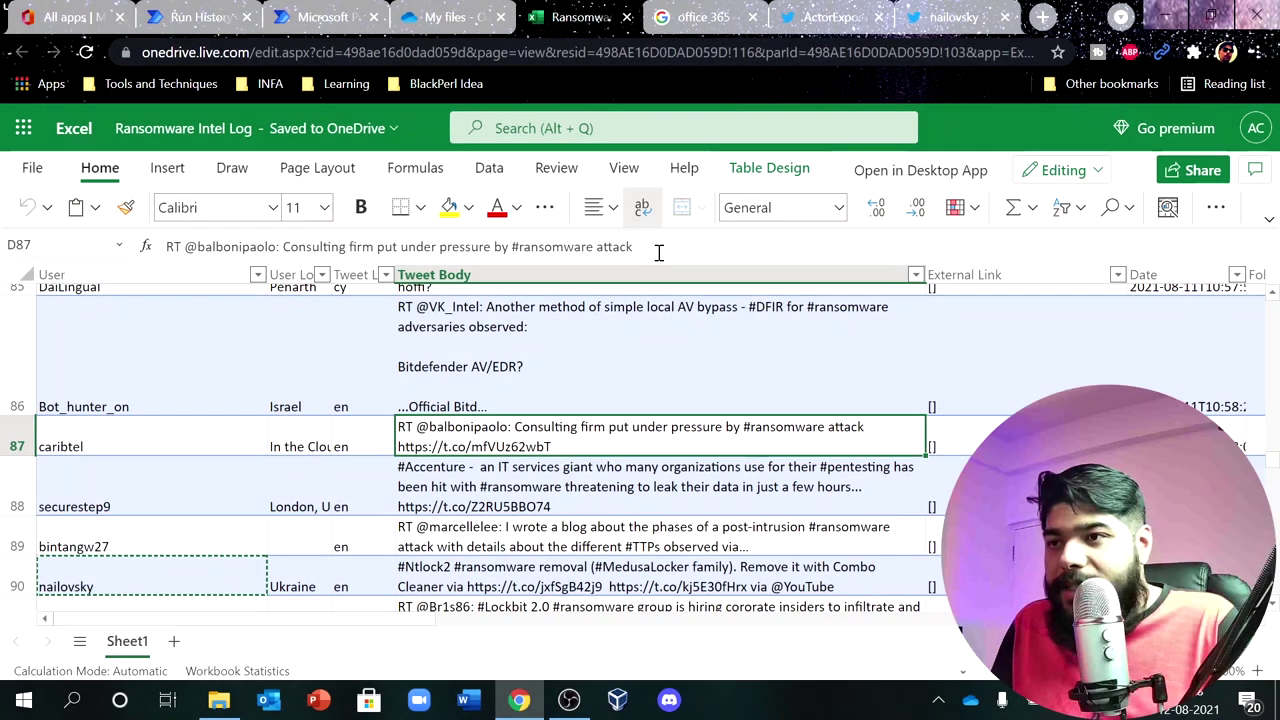
# Open the tweet body in cell D87 of the Ransomware Intel Log for editing at its link line.
pyautogui.click(699, 241)
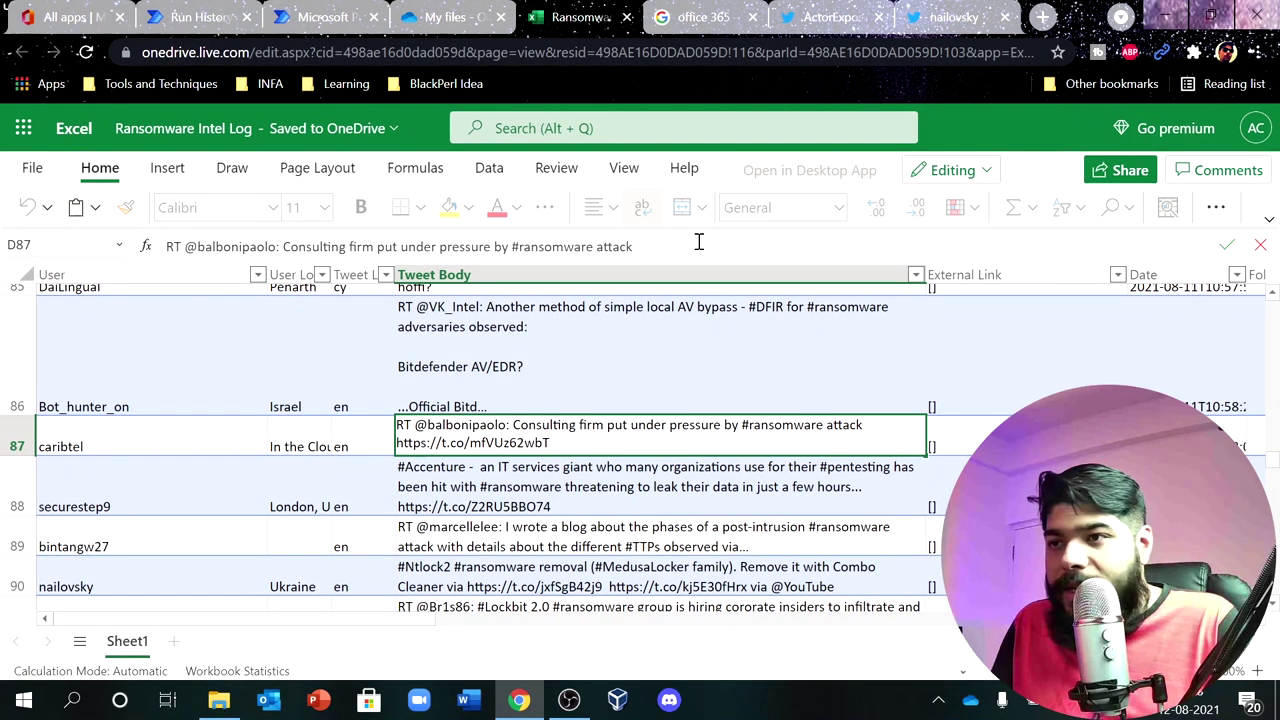
pyautogui.press('Down')
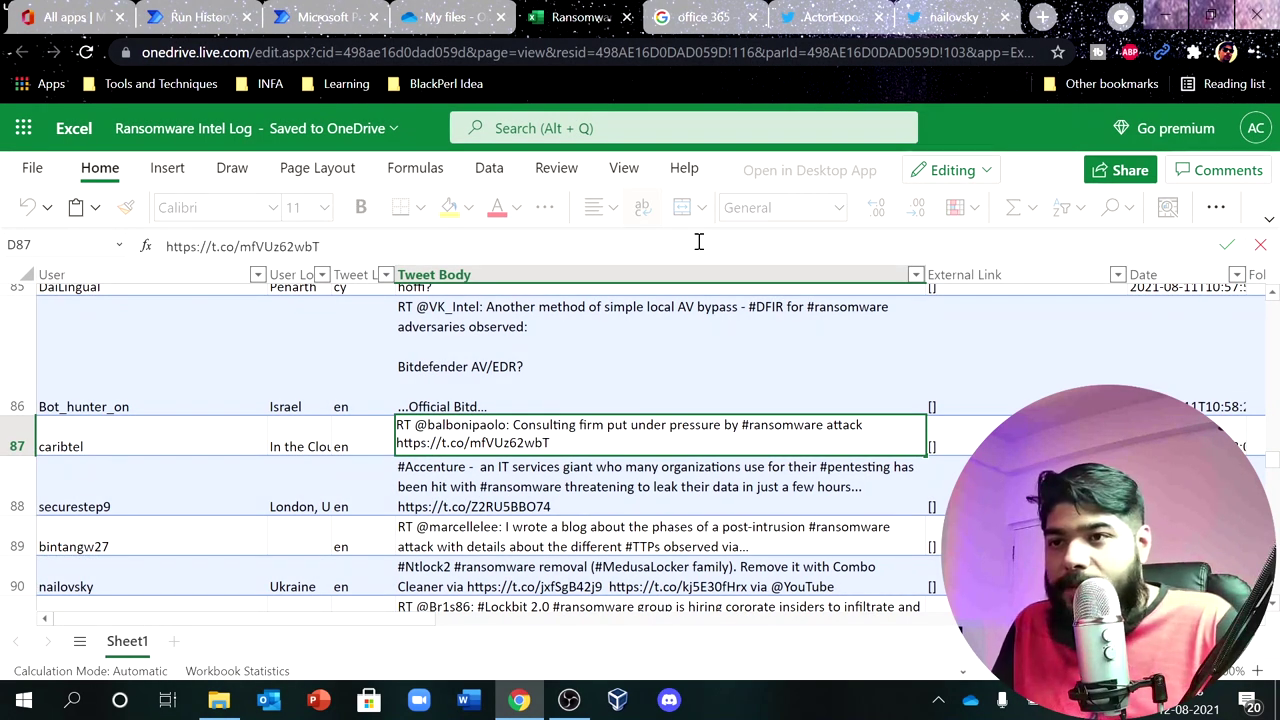
pyautogui.hotkey('shift', 'Left')
pyautogui.hotkey('shift', 'Left')
pyautogui.hotkey('shift', 'Left')
pyautogui.hotkey('shift', 'Left')
pyautogui.hotkey('shift', 'Left')
pyautogui.hotkey('shift', 'Left')
pyautogui.hotkey('shift', 'Left')
pyautogui.hotkey('shift', 'Left')
pyautogui.hotkey('shift', 'Left')
pyautogui.hotkey('shift', 'Left')
pyautogui.hotkey('shift', 'Left')
pyautogui.hotkey('shift', 'Left')
pyautogui.hotkey('shift', 'Left')
pyautogui.hotkey('shift', 'Left')
pyautogui.hotkey('shift', 'Left')
pyautogui.write('nailovsky')
pyautogui.hotkey('ctrl', 'z')
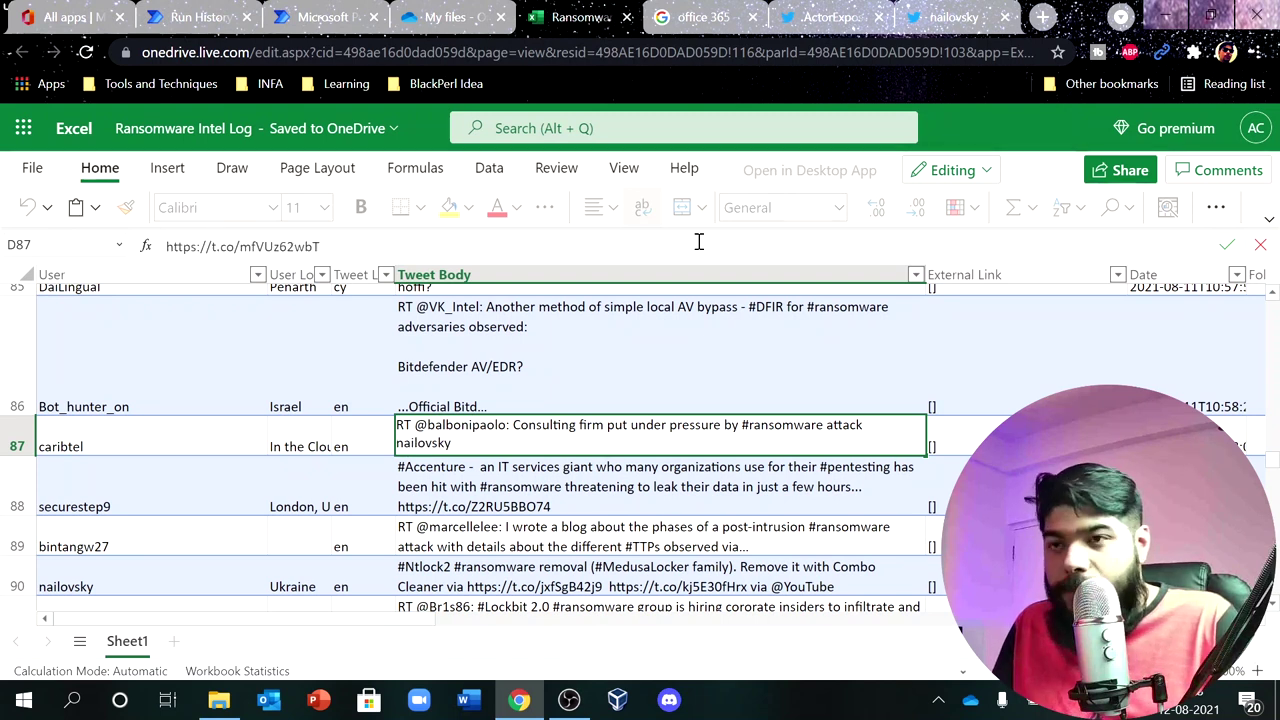
pyautogui.moveTo(346, 246); pyautogui.dragTo(155, 248)
pyautogui.hotkey('ctrl', 'c')
pyautogui.click(955, 17)
pyautogui.click(298, 53)
pyautogui.hotkey('ctrl', 'v')
pyautogui.press('Return')
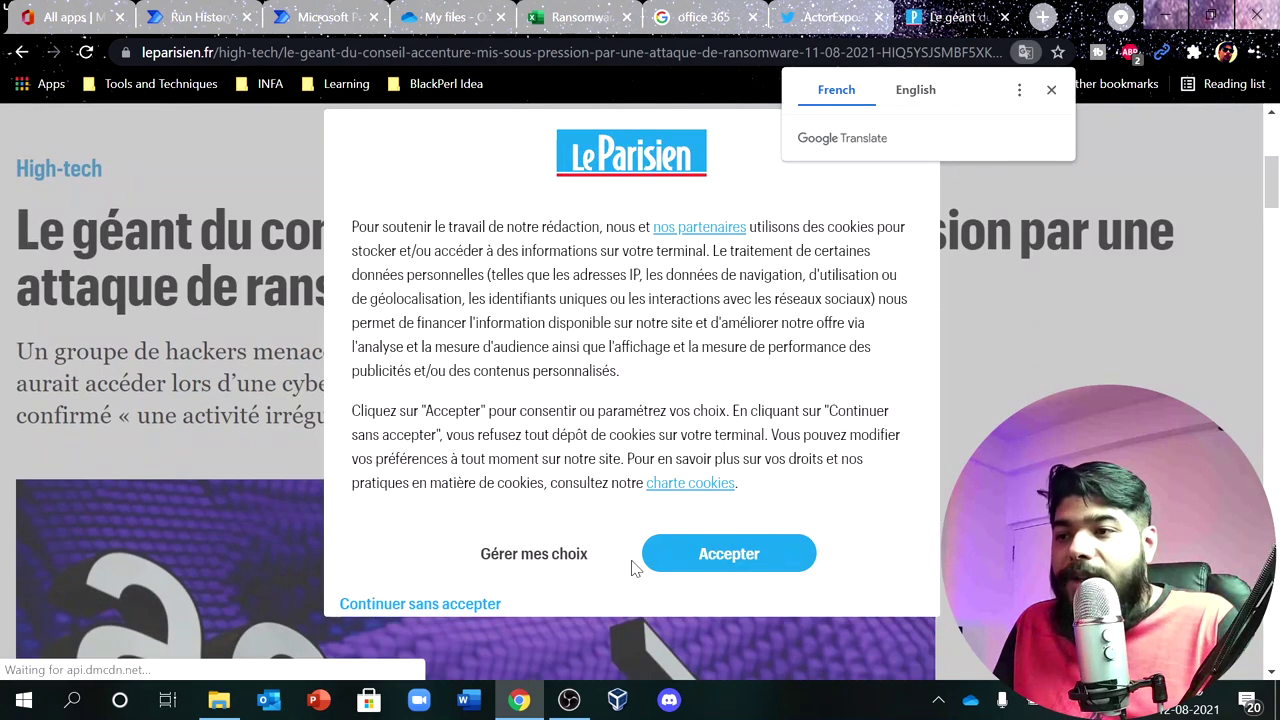
# Accept the cookies, dismiss the sign-up pop-up and read the Le Parisien article about the ransomware attack on Accenture.
pyautogui.click(697, 562)
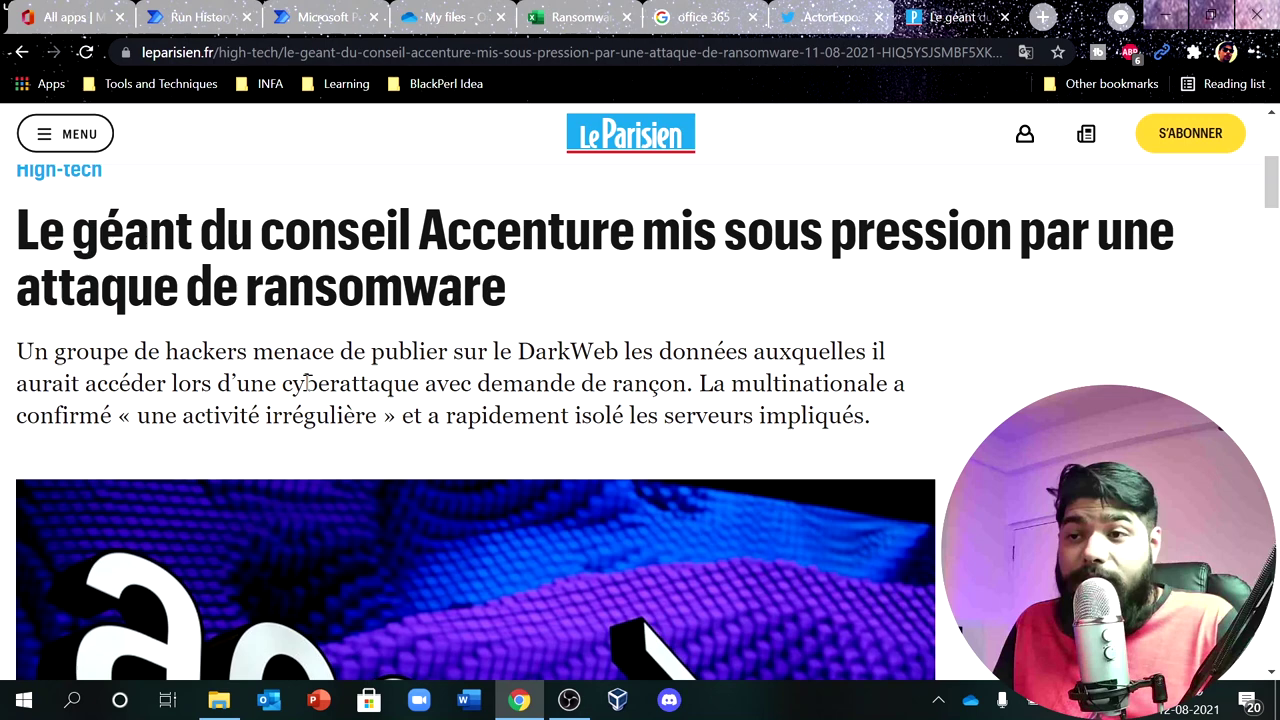
pyautogui.scroll(-5, 270, 400)
pyautogui.scroll(-5, 260, 480)
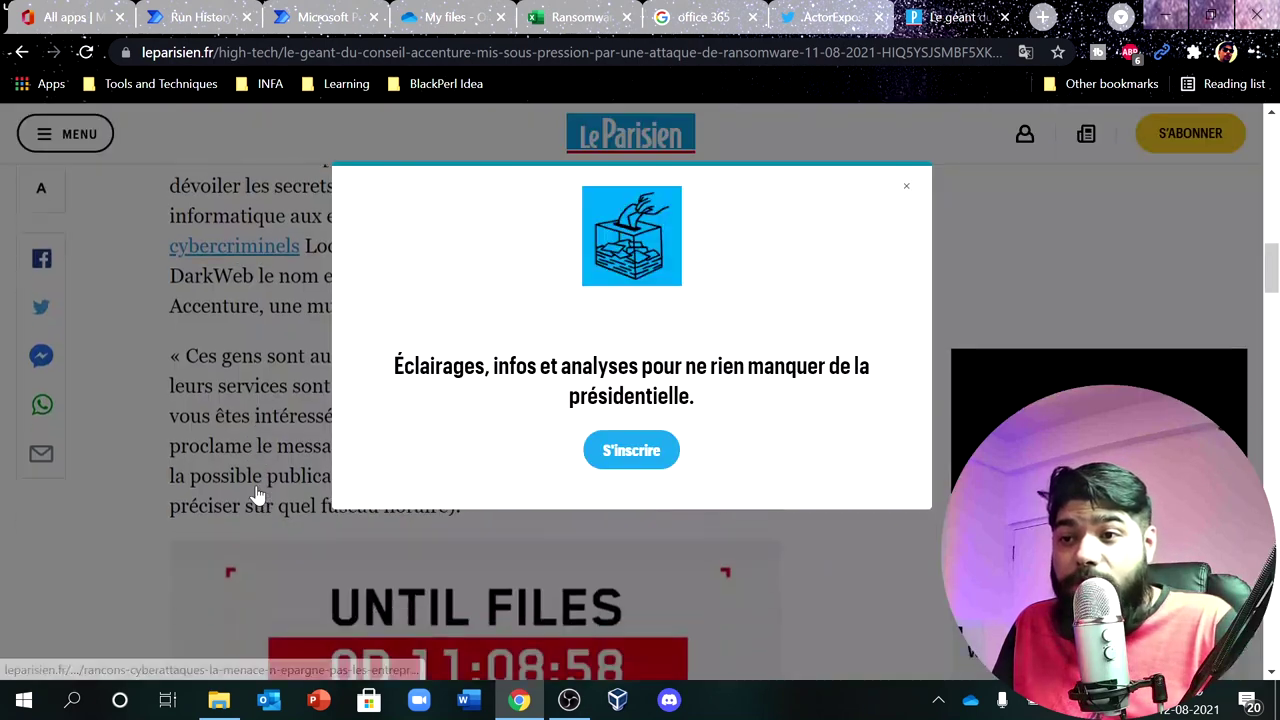
pyautogui.click(905, 188)
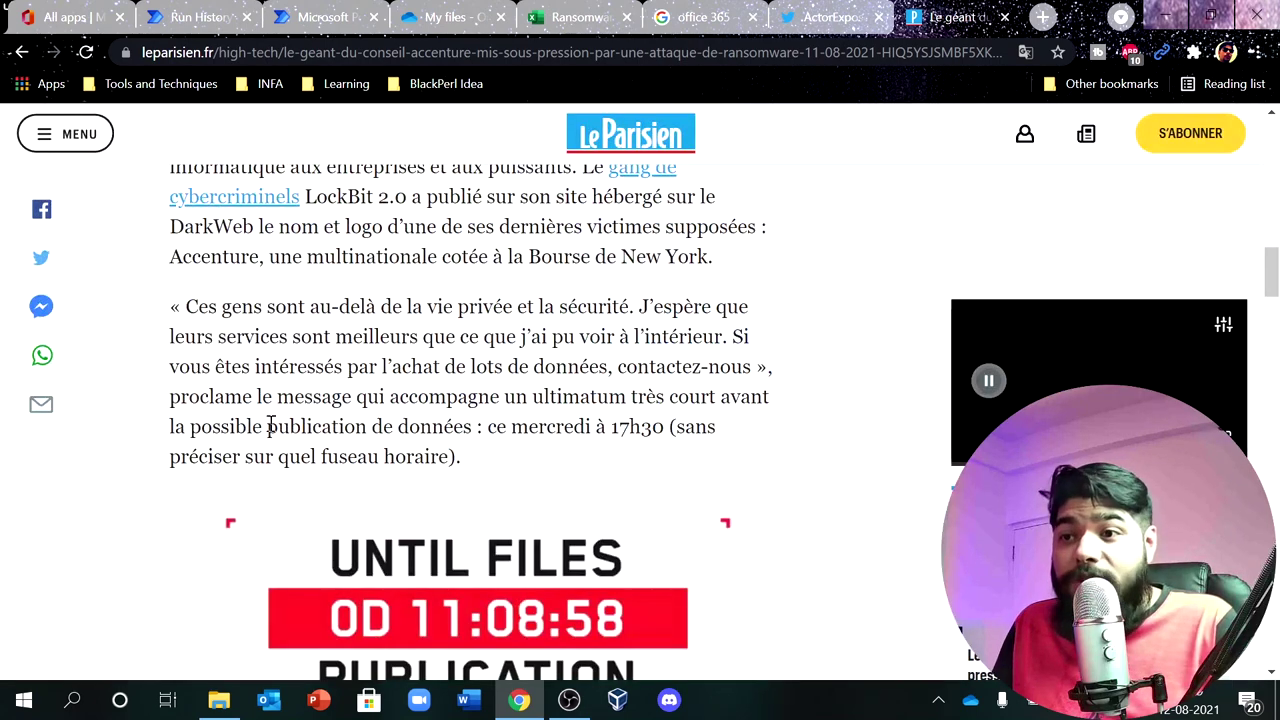
pyautogui.scroll(-5, 269, 423)
pyautogui.scroll(-3, 183, 440)
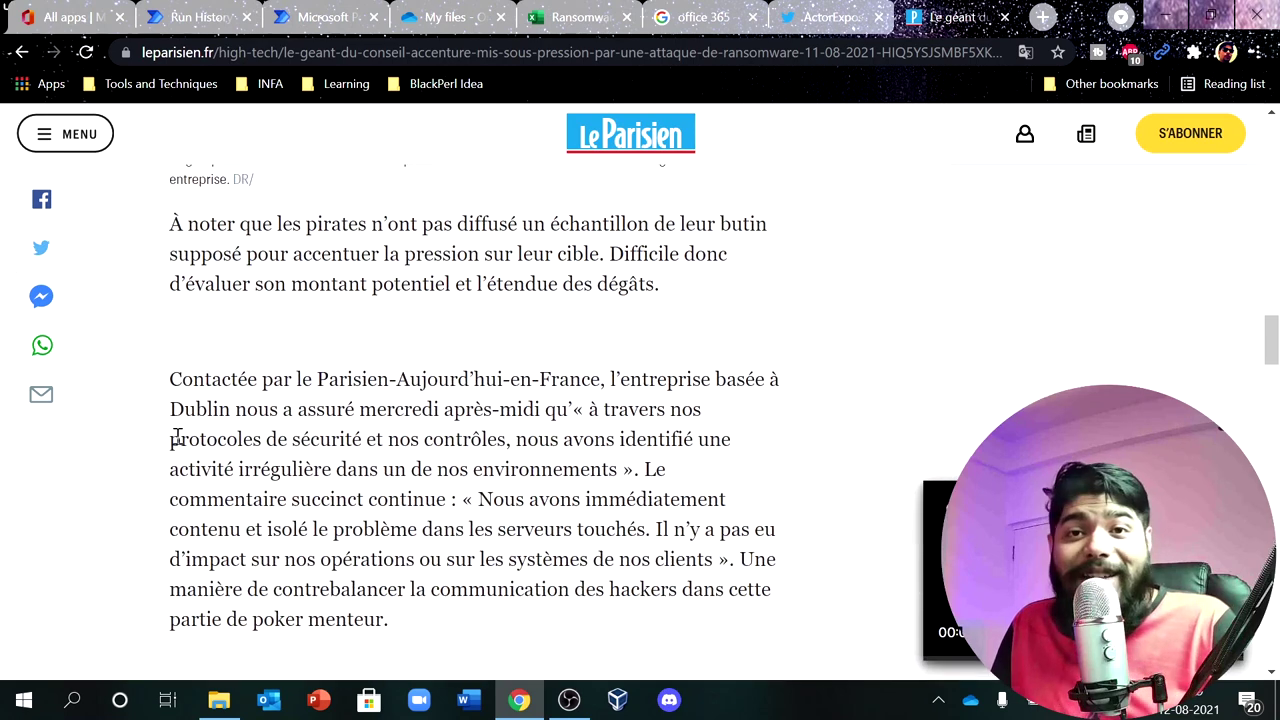
pyautogui.scroll(-1, 176, 440)
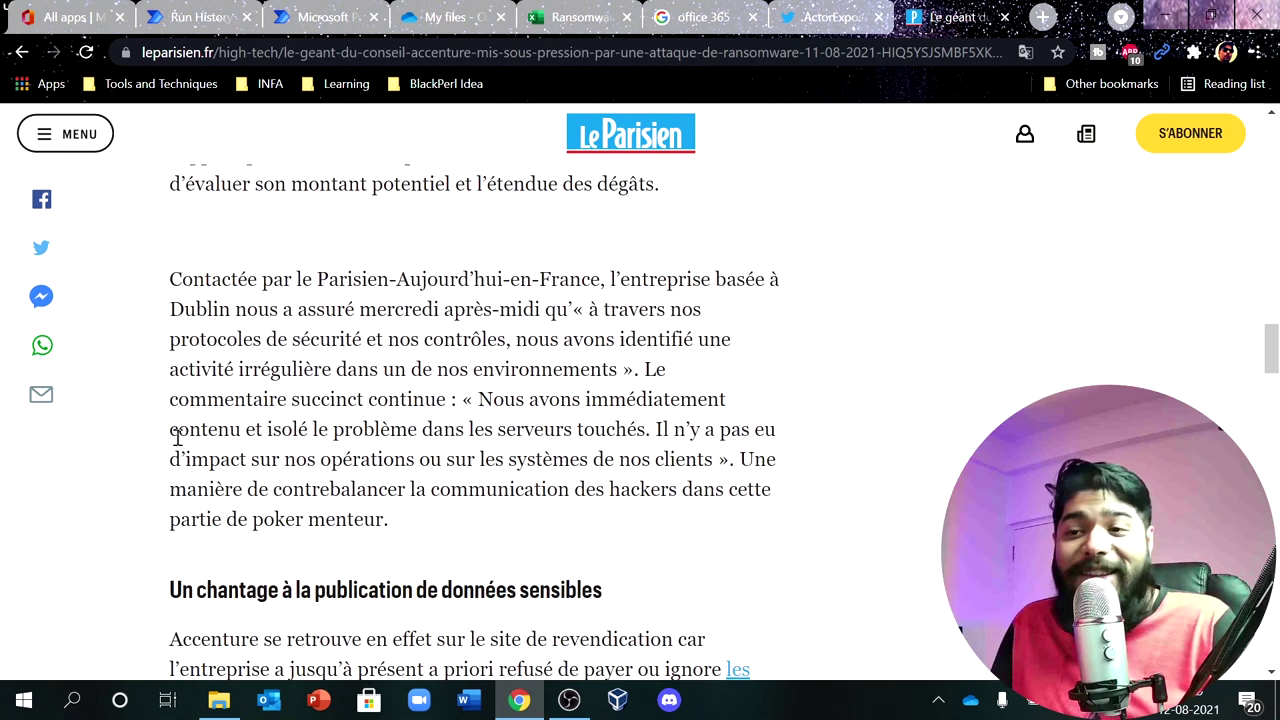
pyautogui.scroll(-4, 176, 440)
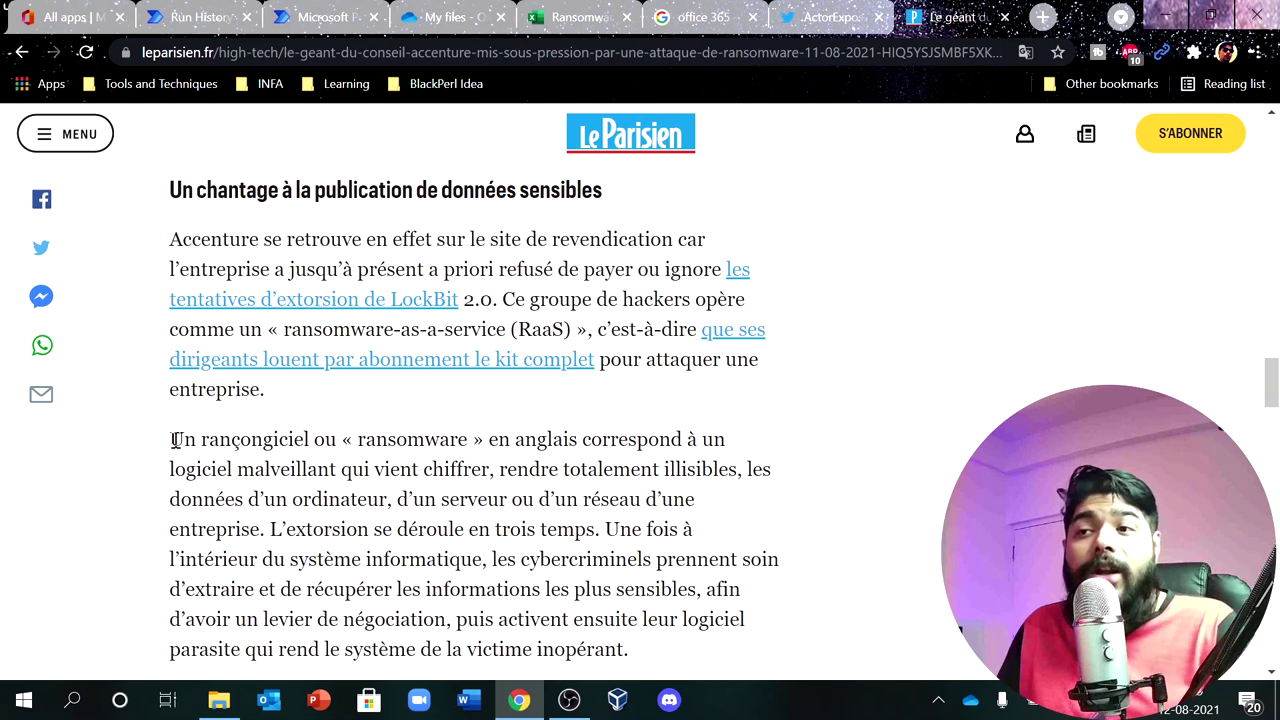